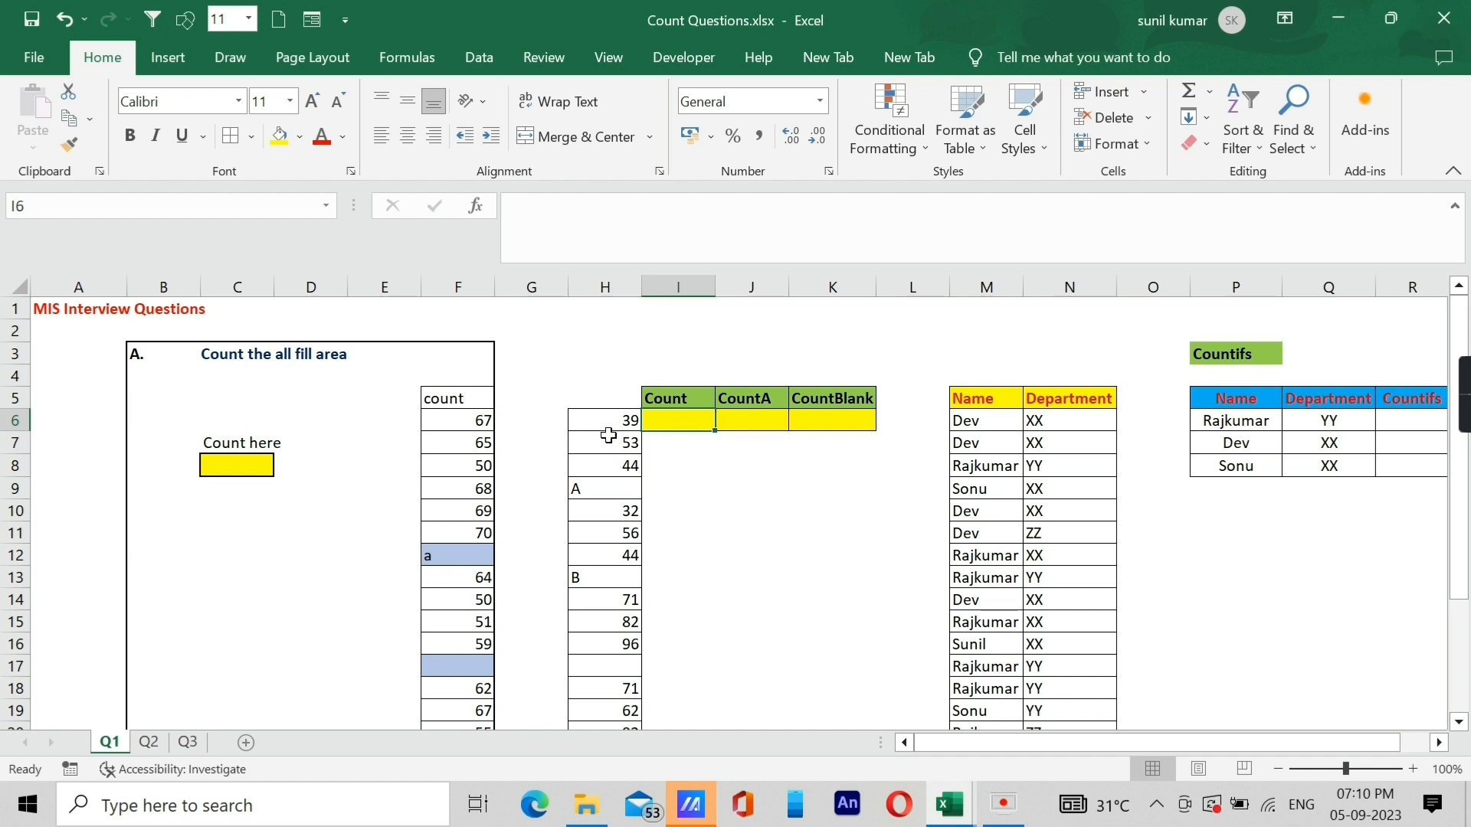
# - Enter =COUNT(H6:H23) in cell I6 under the Count heading
pyautogui.moveTo(612, 425); pyautogui.dragTo(608, 726)
pyautogui.scroll(2, 670, 512)
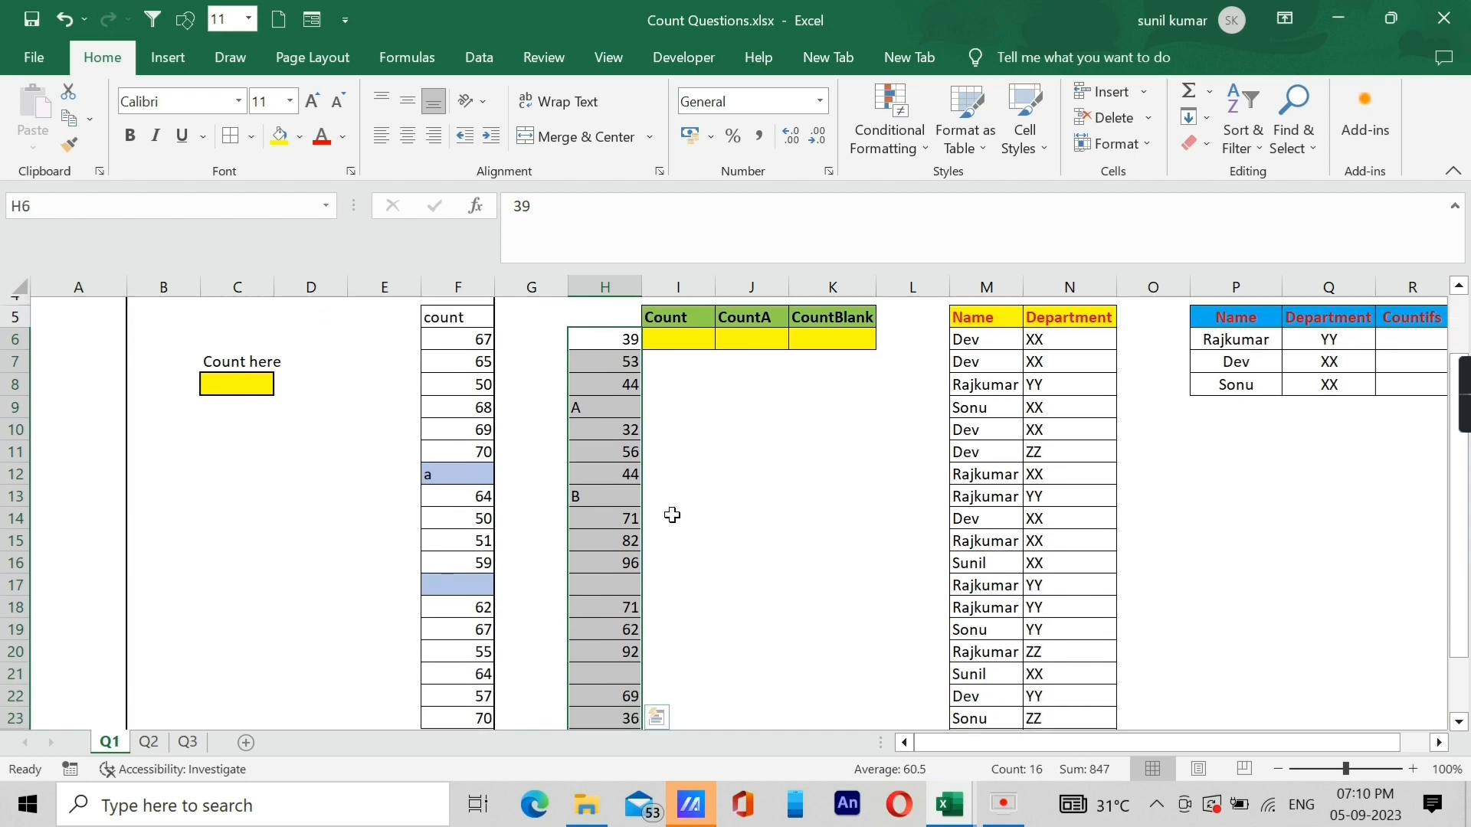
pyautogui.click(678, 421)
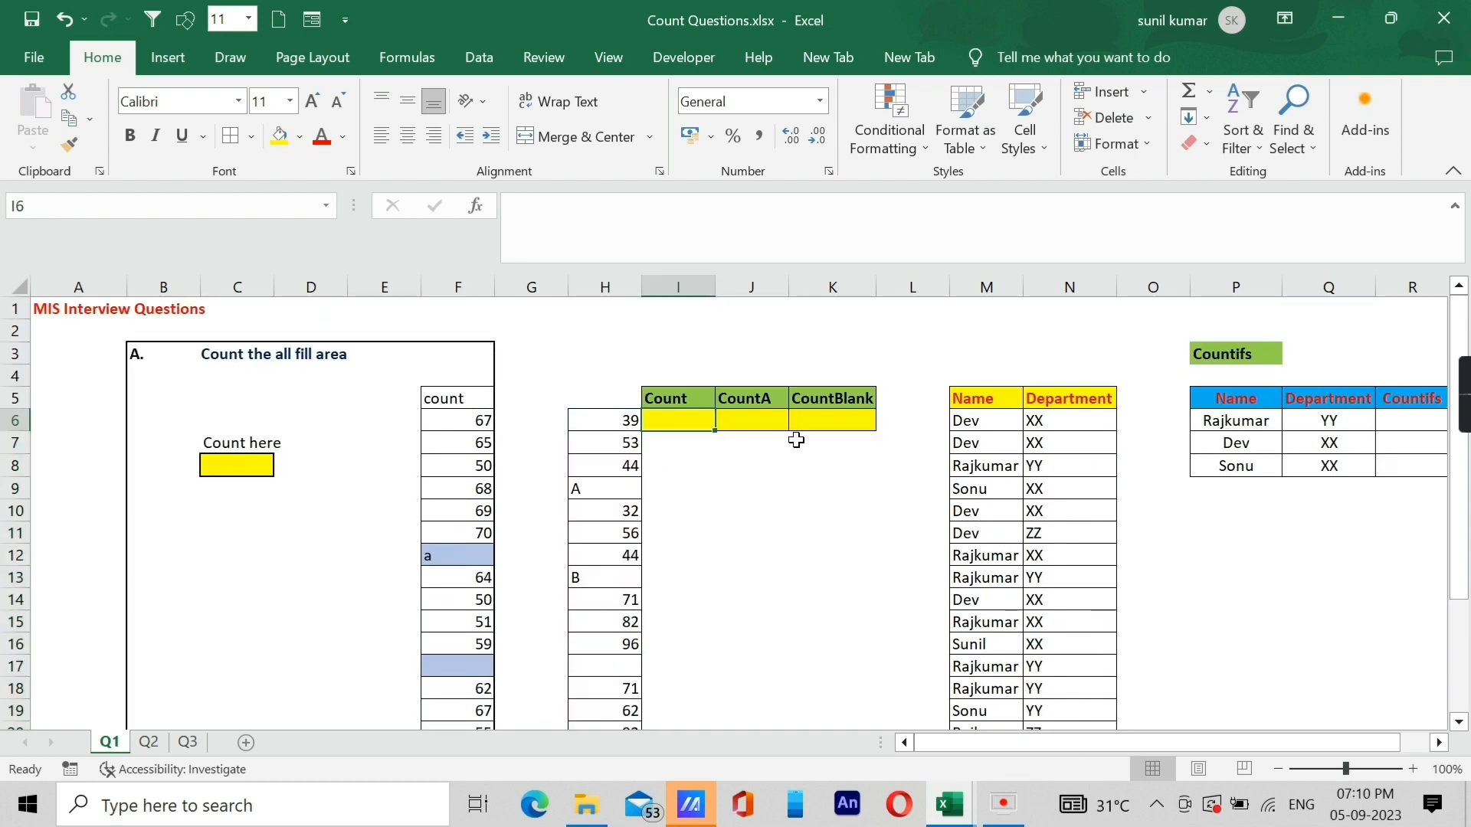
pyautogui.write('=cou')
pyautogui.press('Tab')
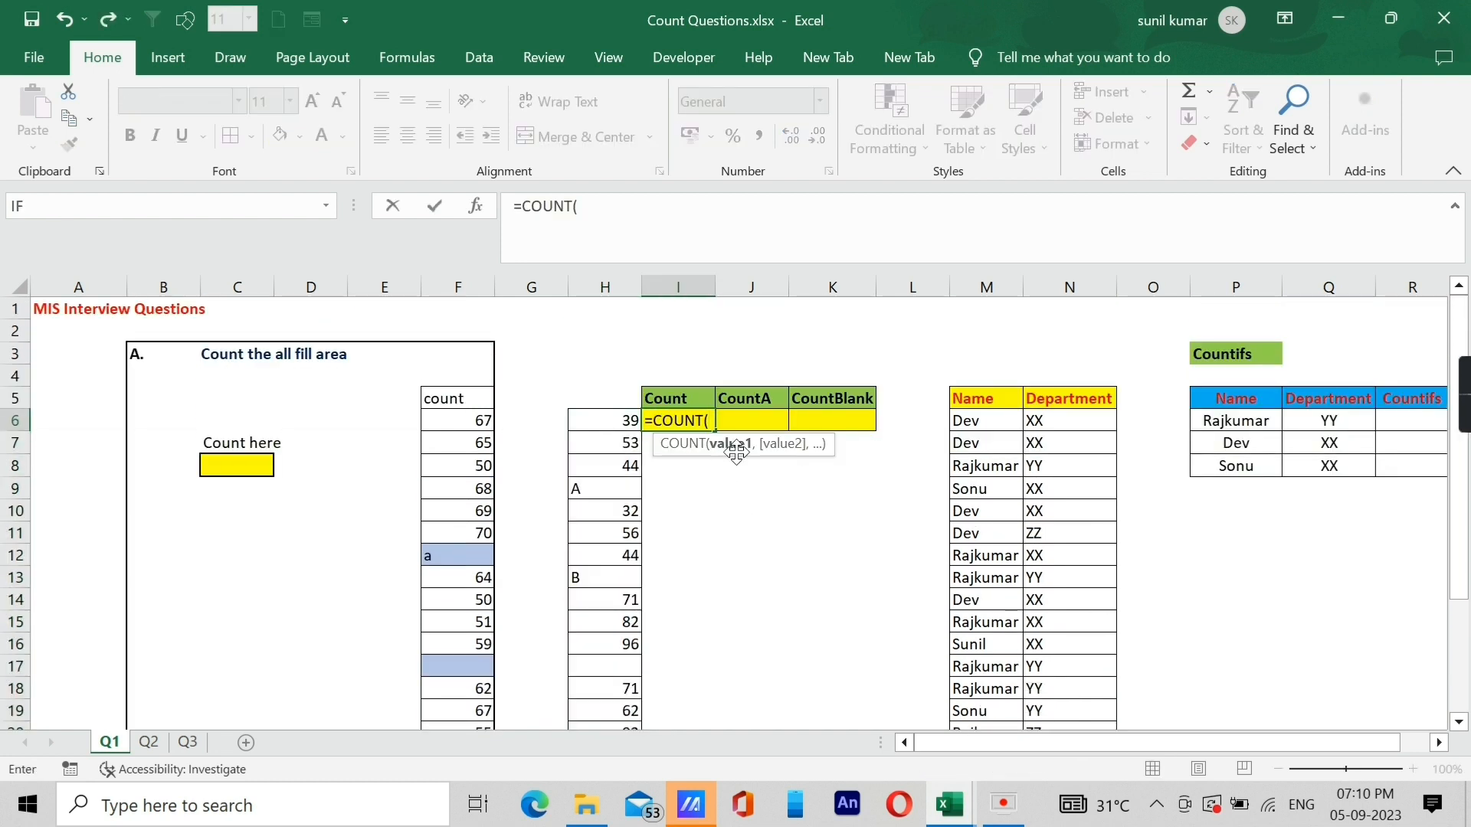
pyautogui.moveTo(596, 420); pyautogui.dragTo(624, 682)
pyautogui.scroll(2, 690, 536)
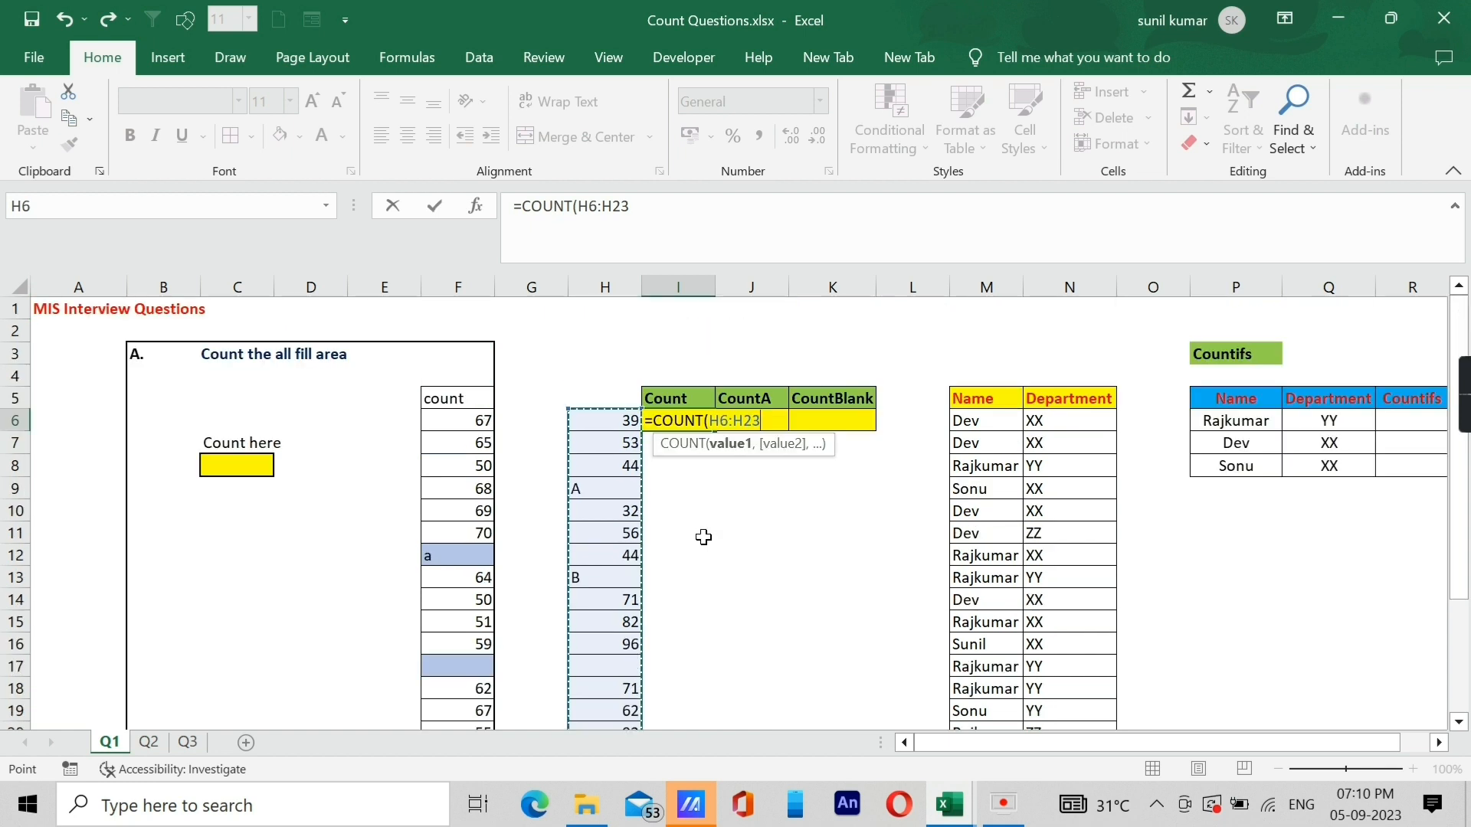
pyautogui.write(')')
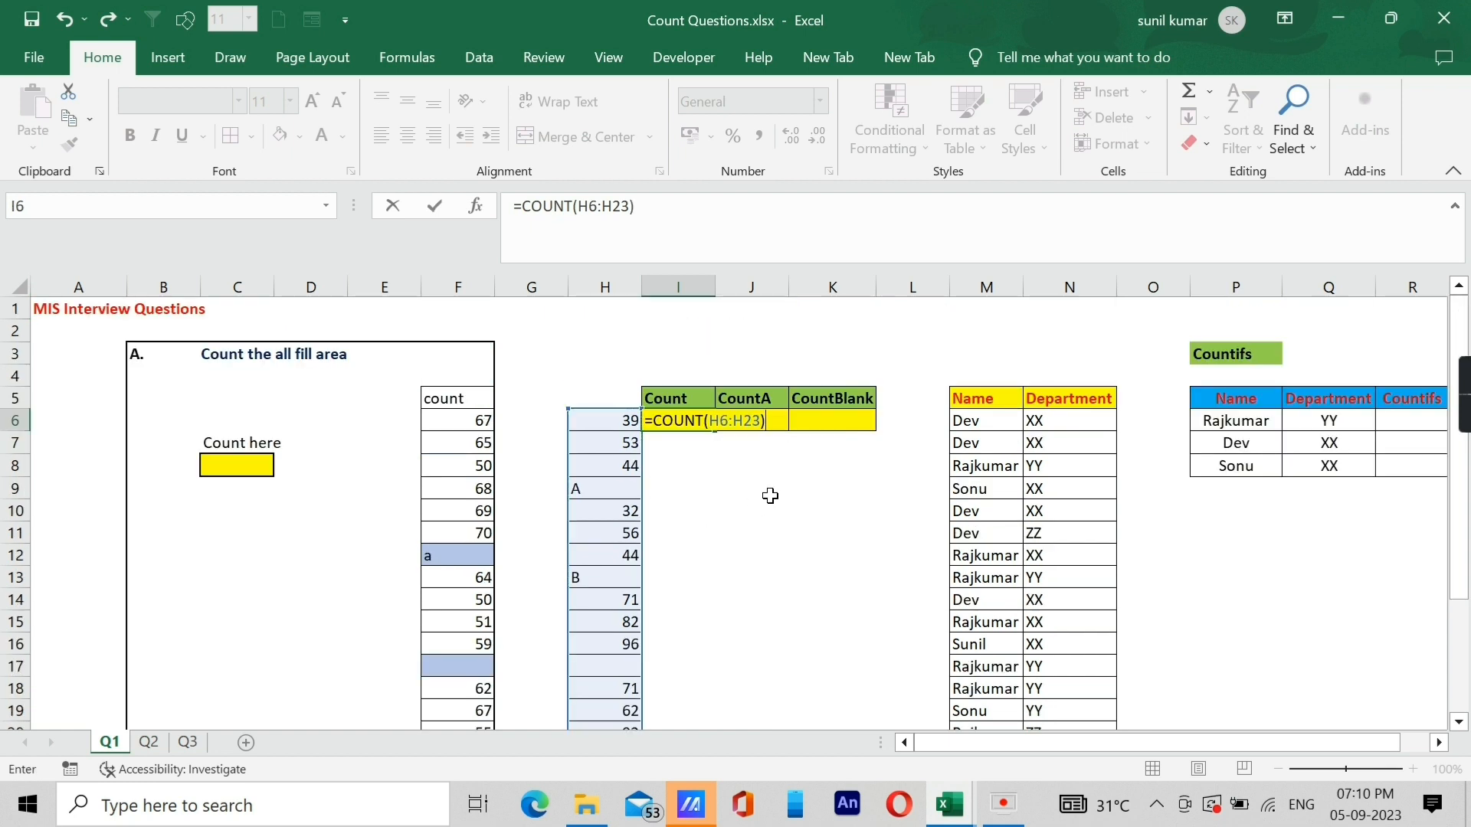
pyautogui.press('Return')
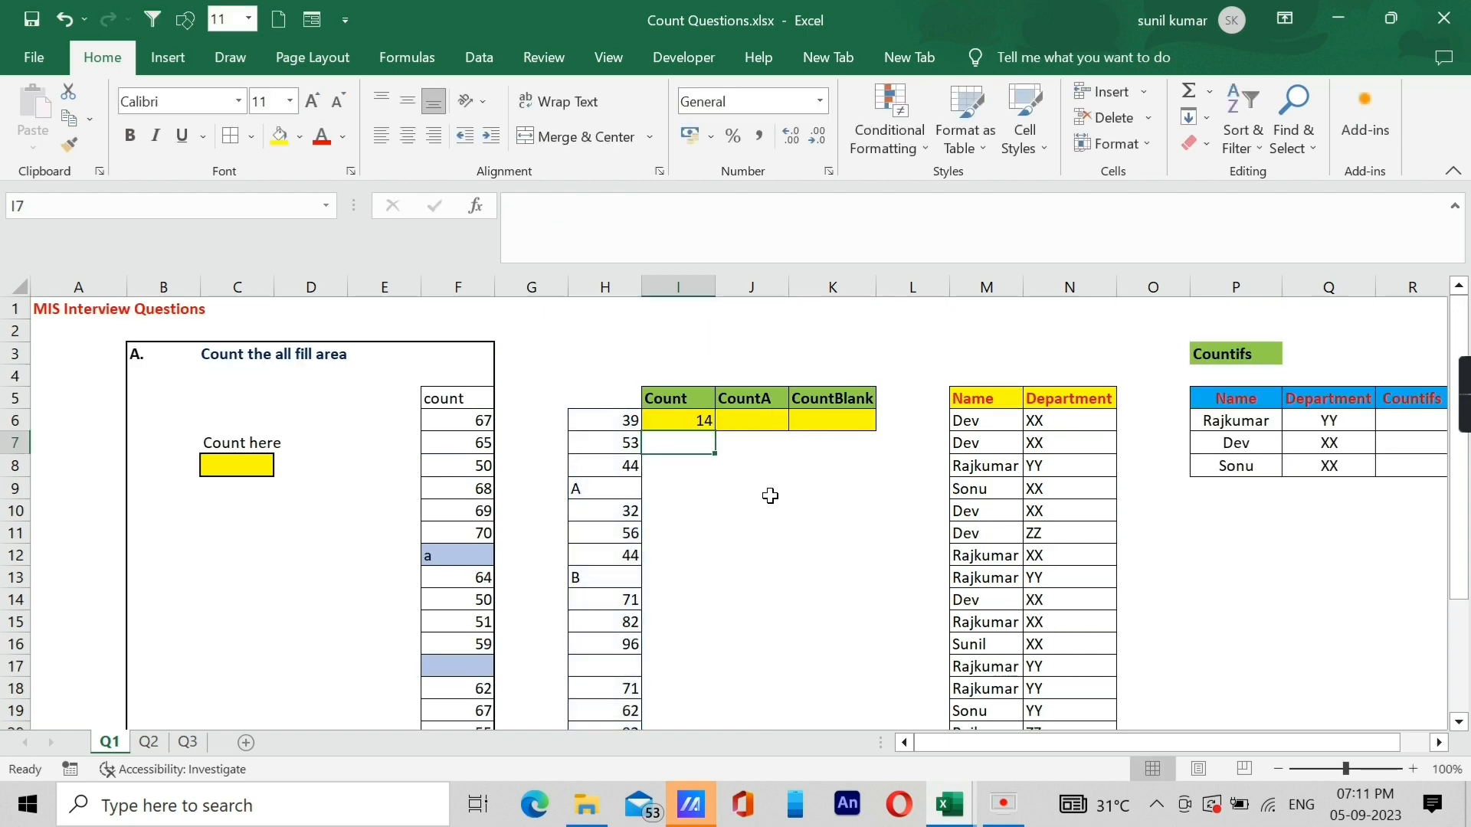
# - Enter =COUNTA(H6:H23) in cell J6 under the CountA heading
pyautogui.press('Up')
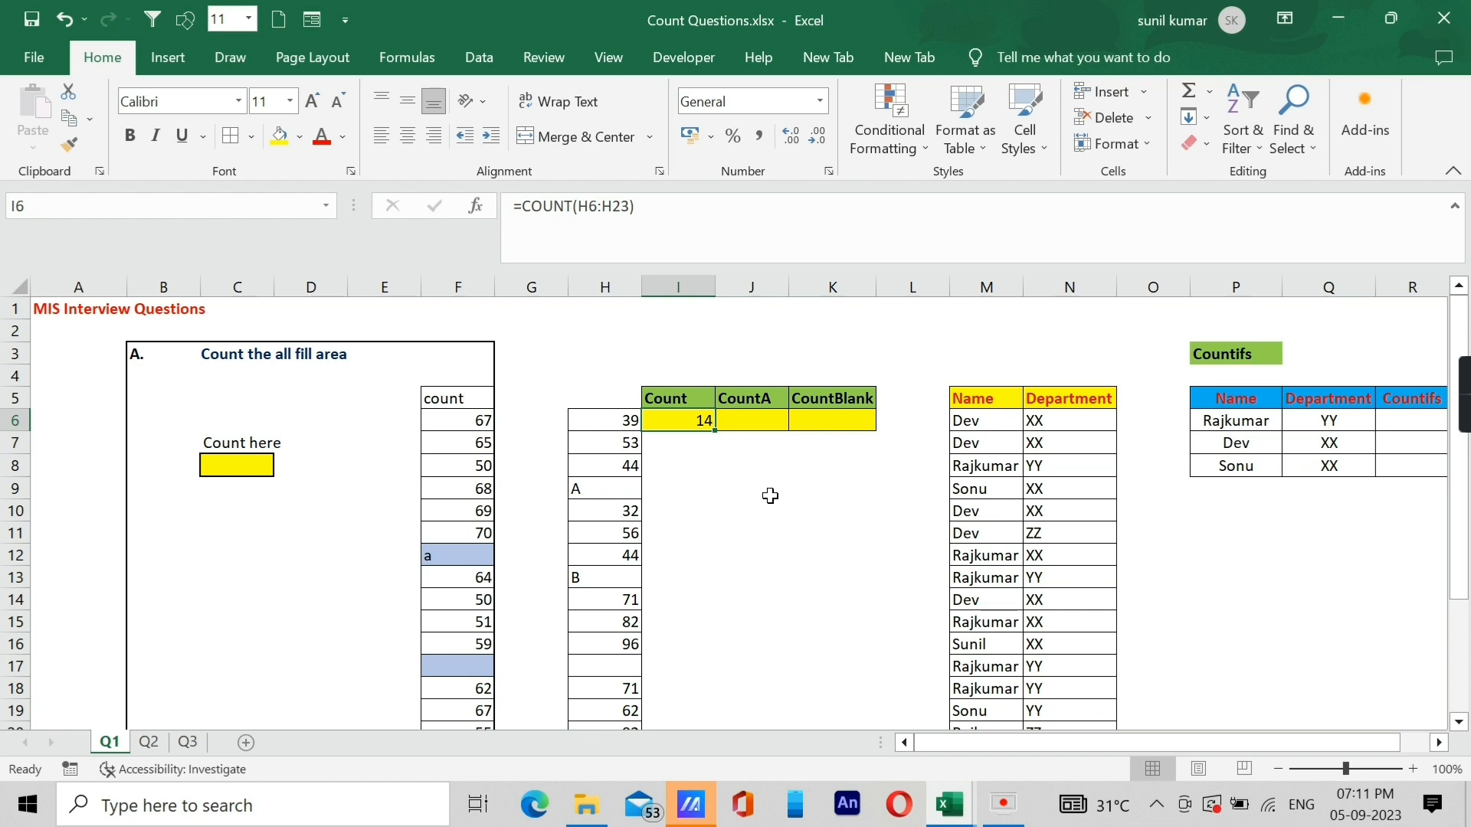
pyautogui.press('Right')
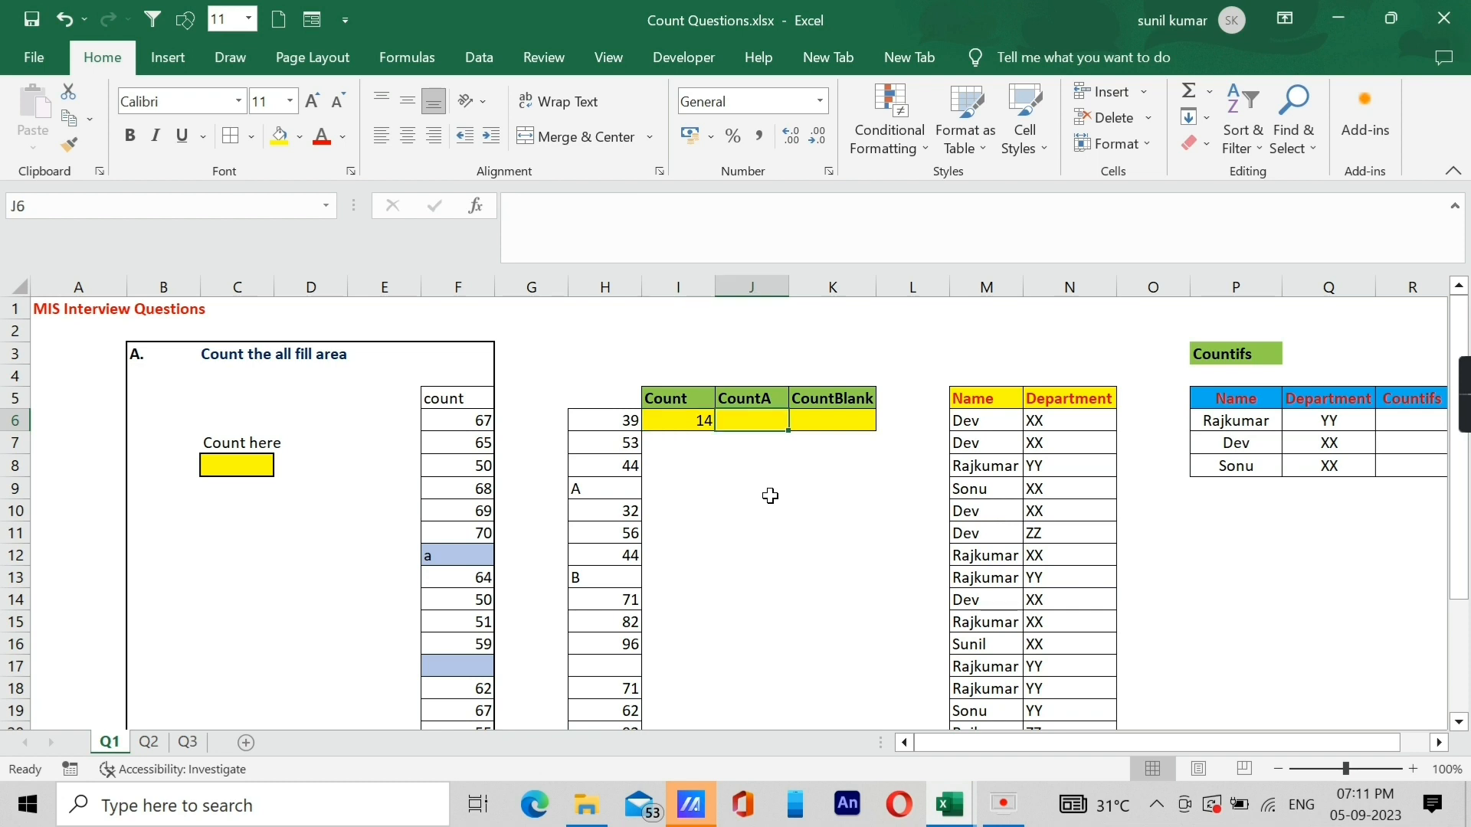
pyautogui.write('=cou')
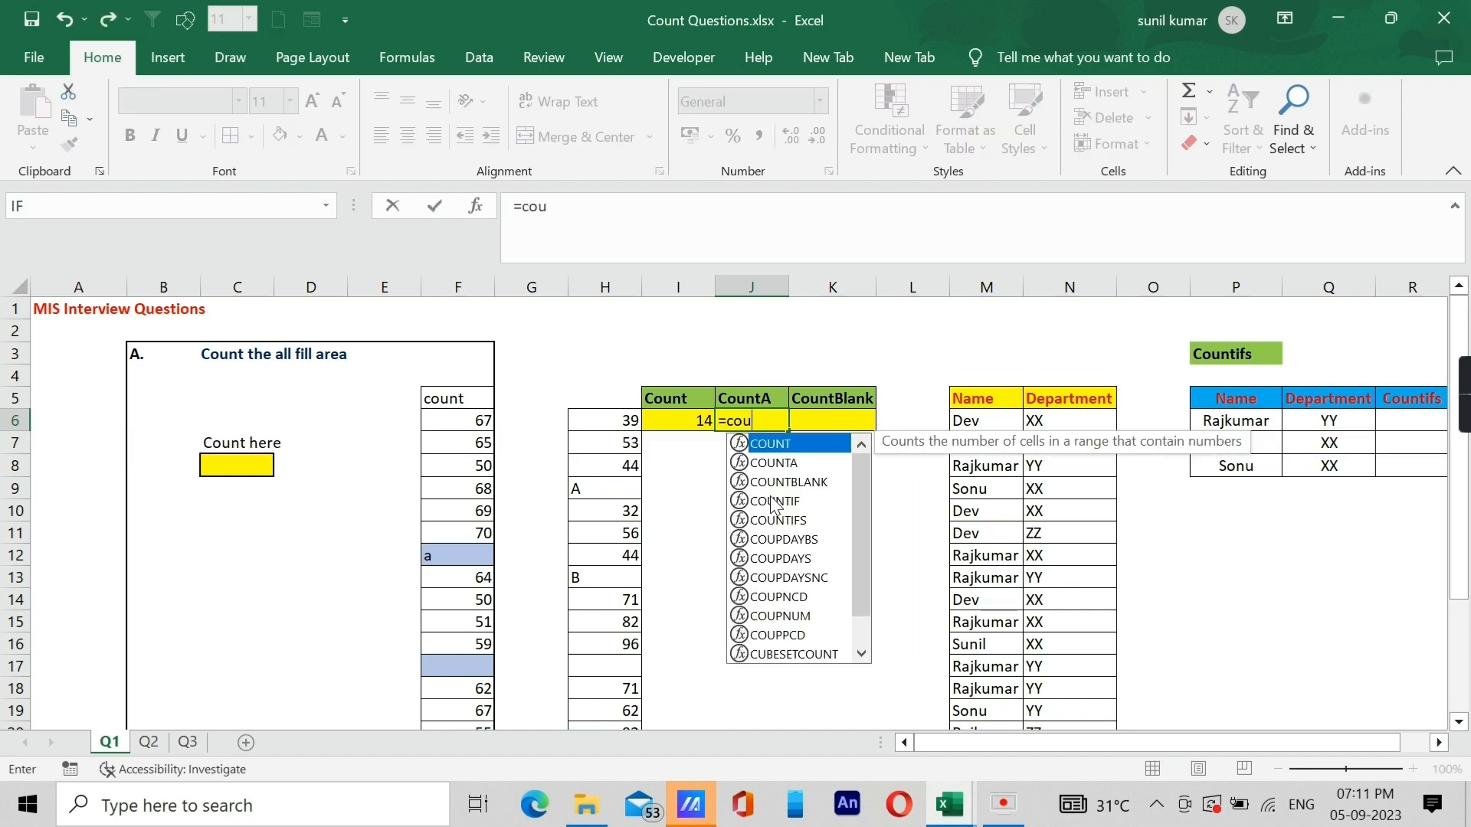
pyautogui.press('Down')
pyautogui.press('Tab')
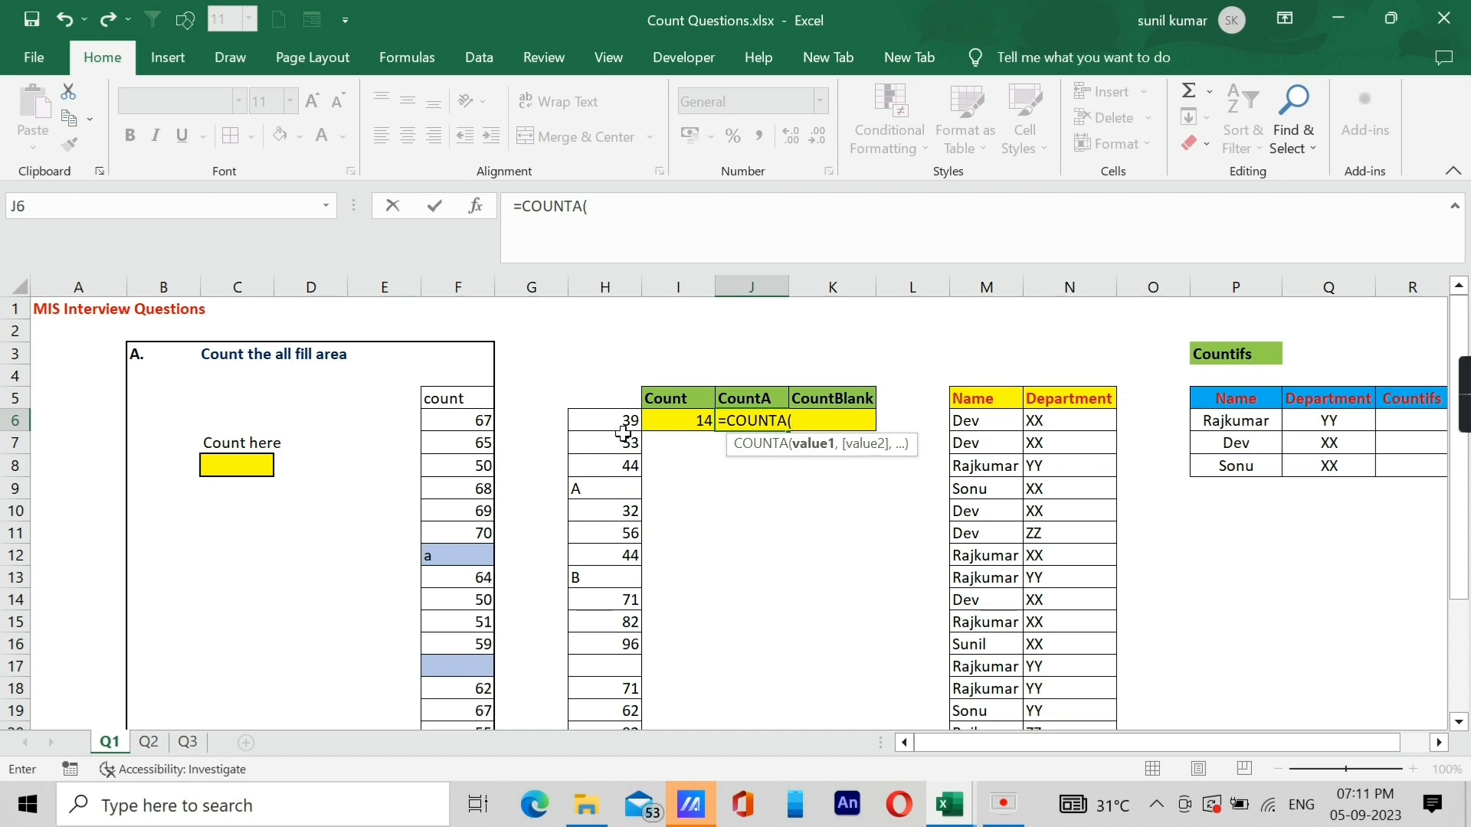
pyautogui.moveTo(604, 426); pyautogui.dragTo(623, 678)
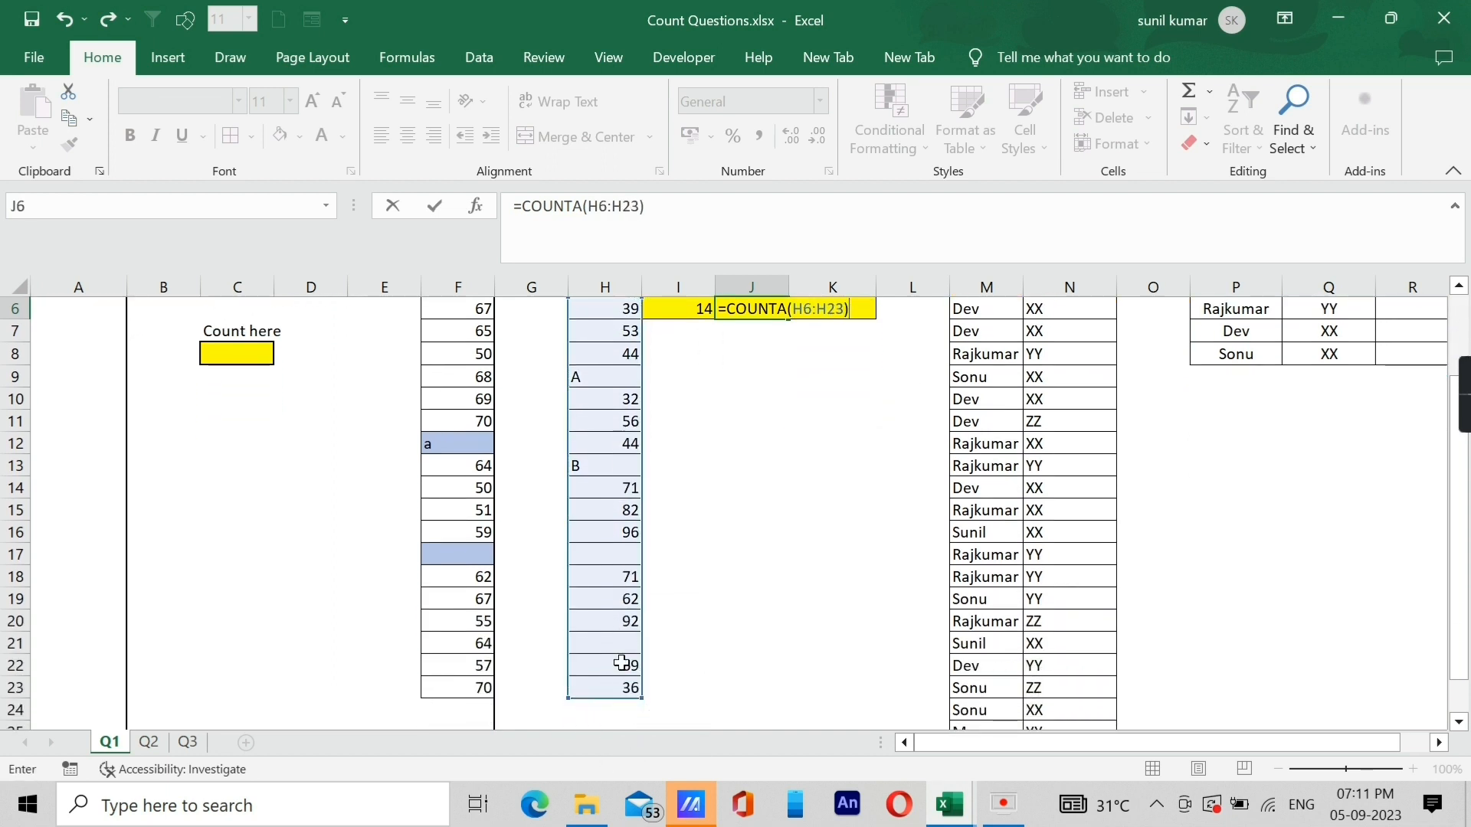
pyautogui.write(')')
pyautogui.press('Return')
pyautogui.scroll(2, 606, 665)
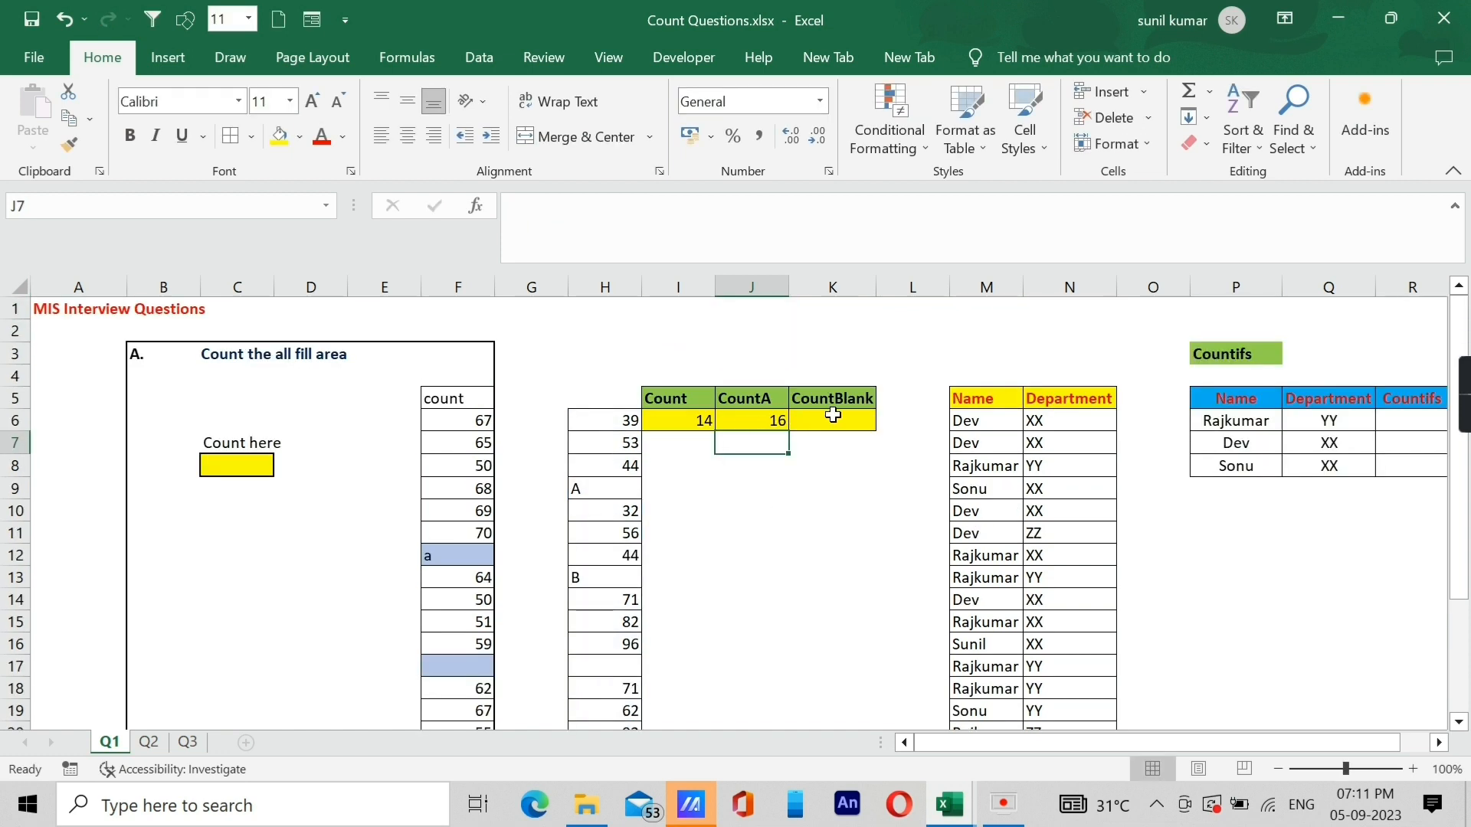
# - Enter =COUNTBLANK(H6:H23) in cell K6 under the CountBlank heading
pyautogui.click(832, 418)
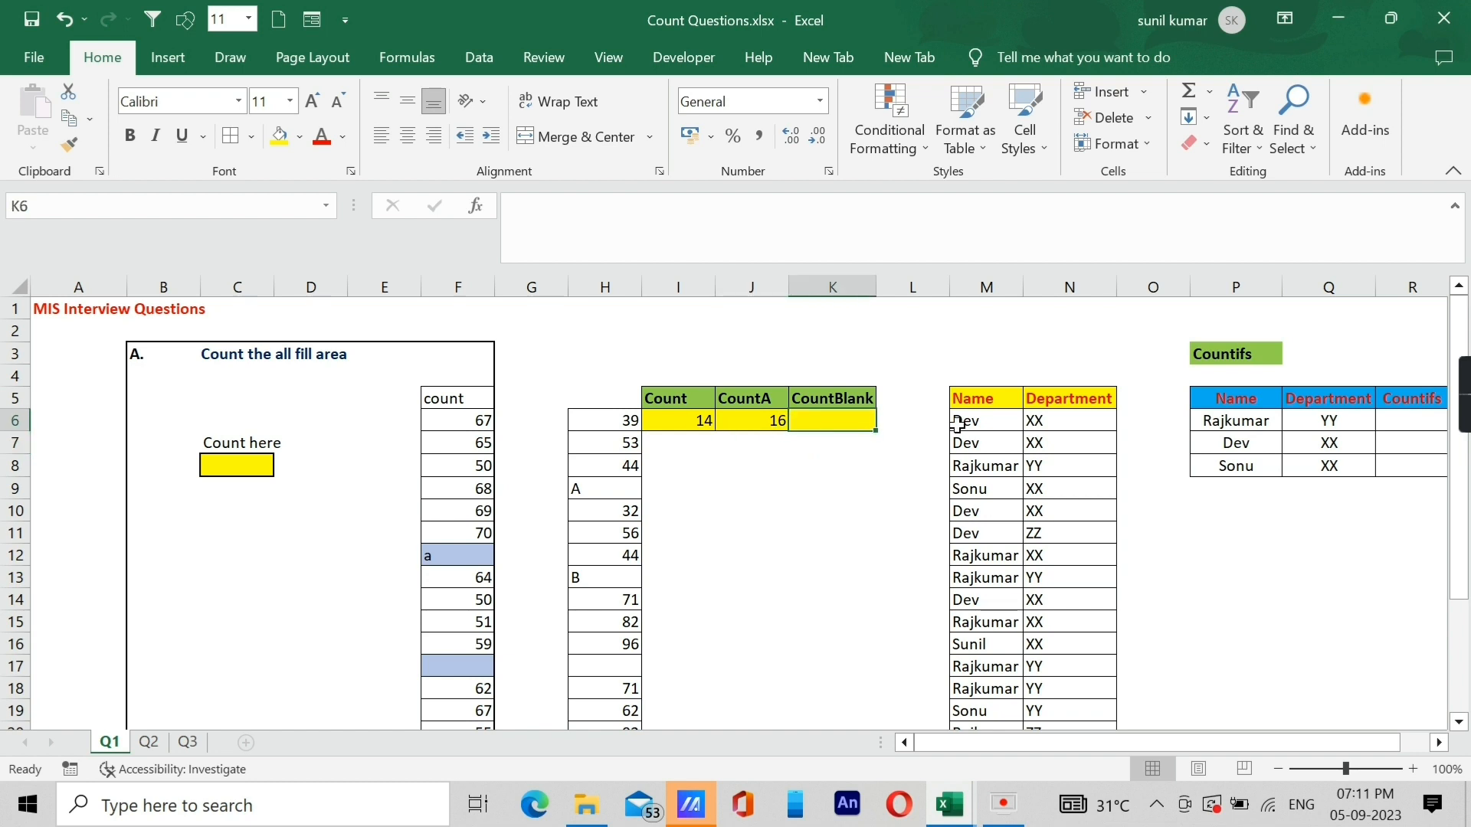
pyautogui.write('=coun')
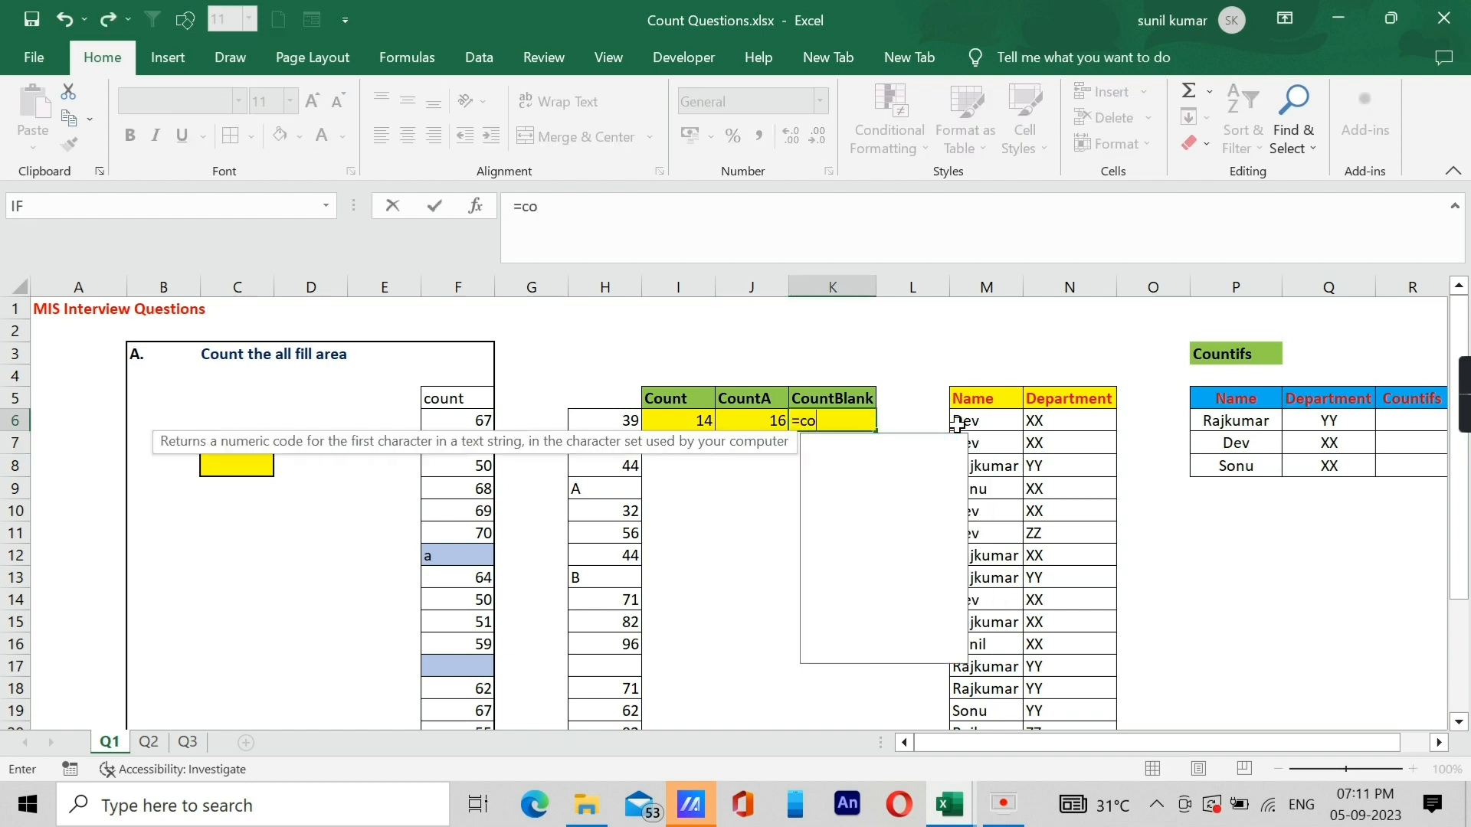
pyautogui.press('Down')
pyautogui.press('Down')
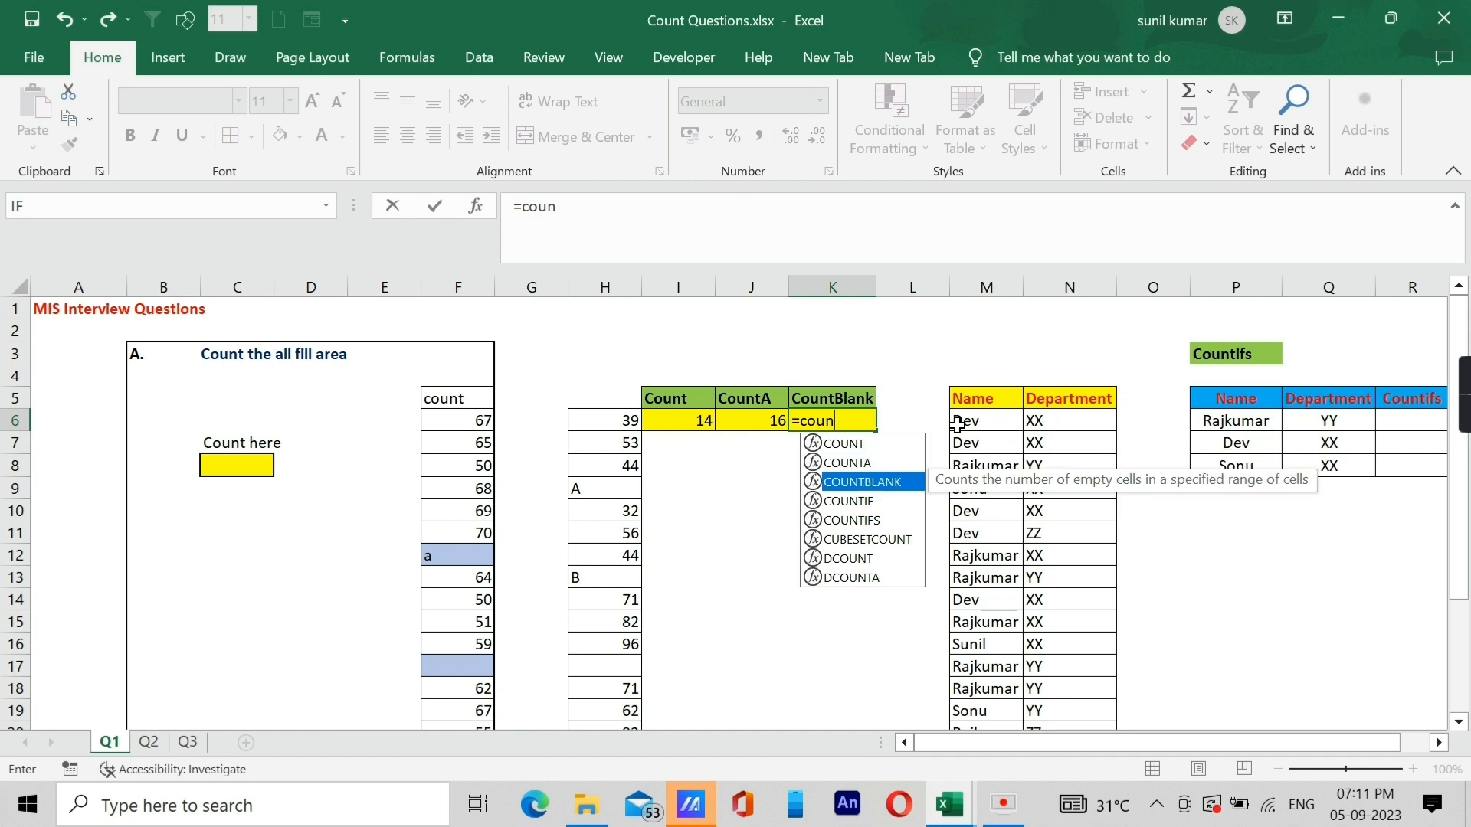
pyautogui.press('Tab')
pyautogui.moveTo(613, 420); pyautogui.dragTo(613, 719)
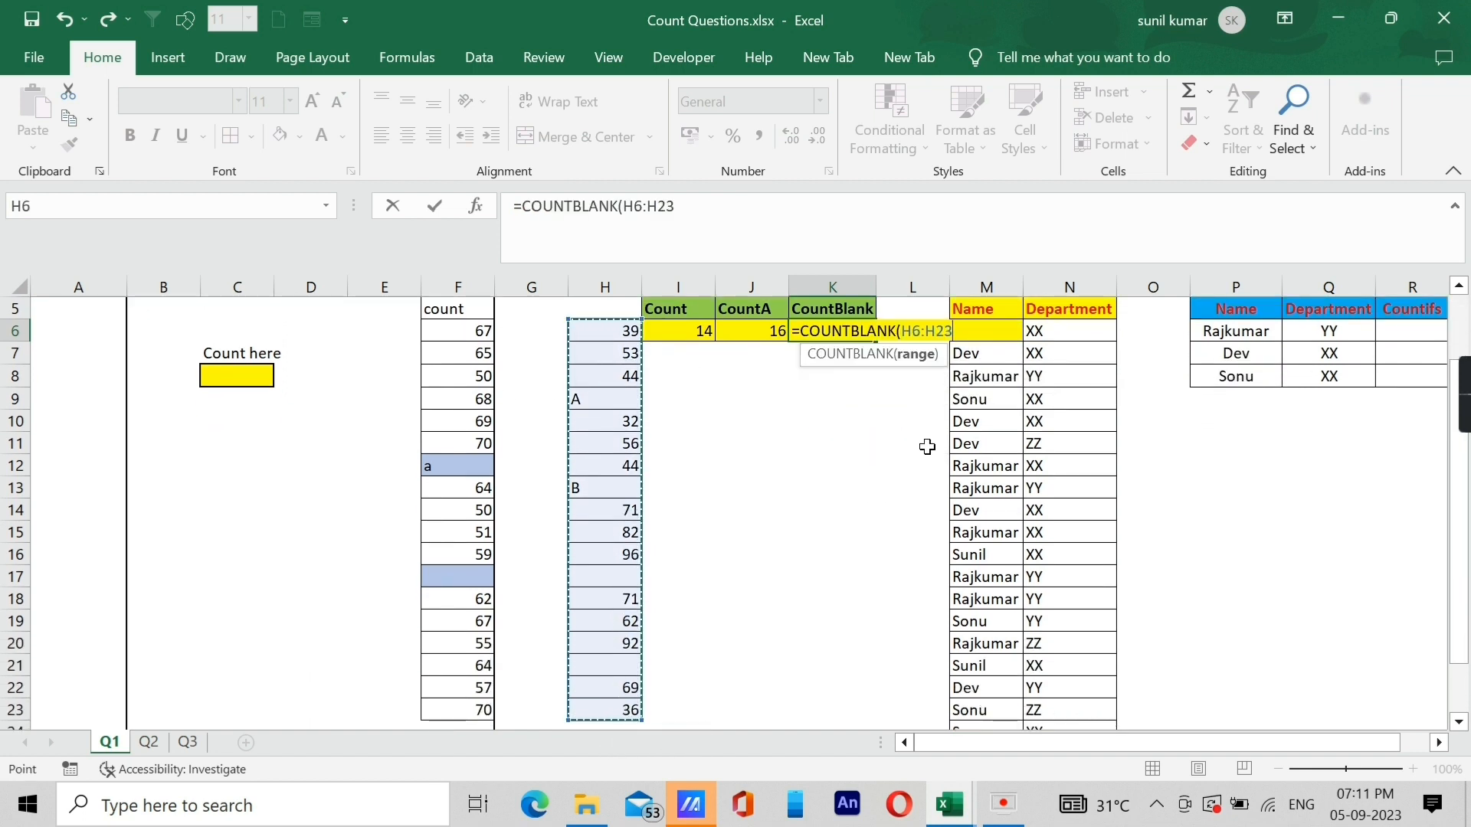
pyautogui.write(')')
pyautogui.press('Return')
pyautogui.scroll(1, 927, 446)
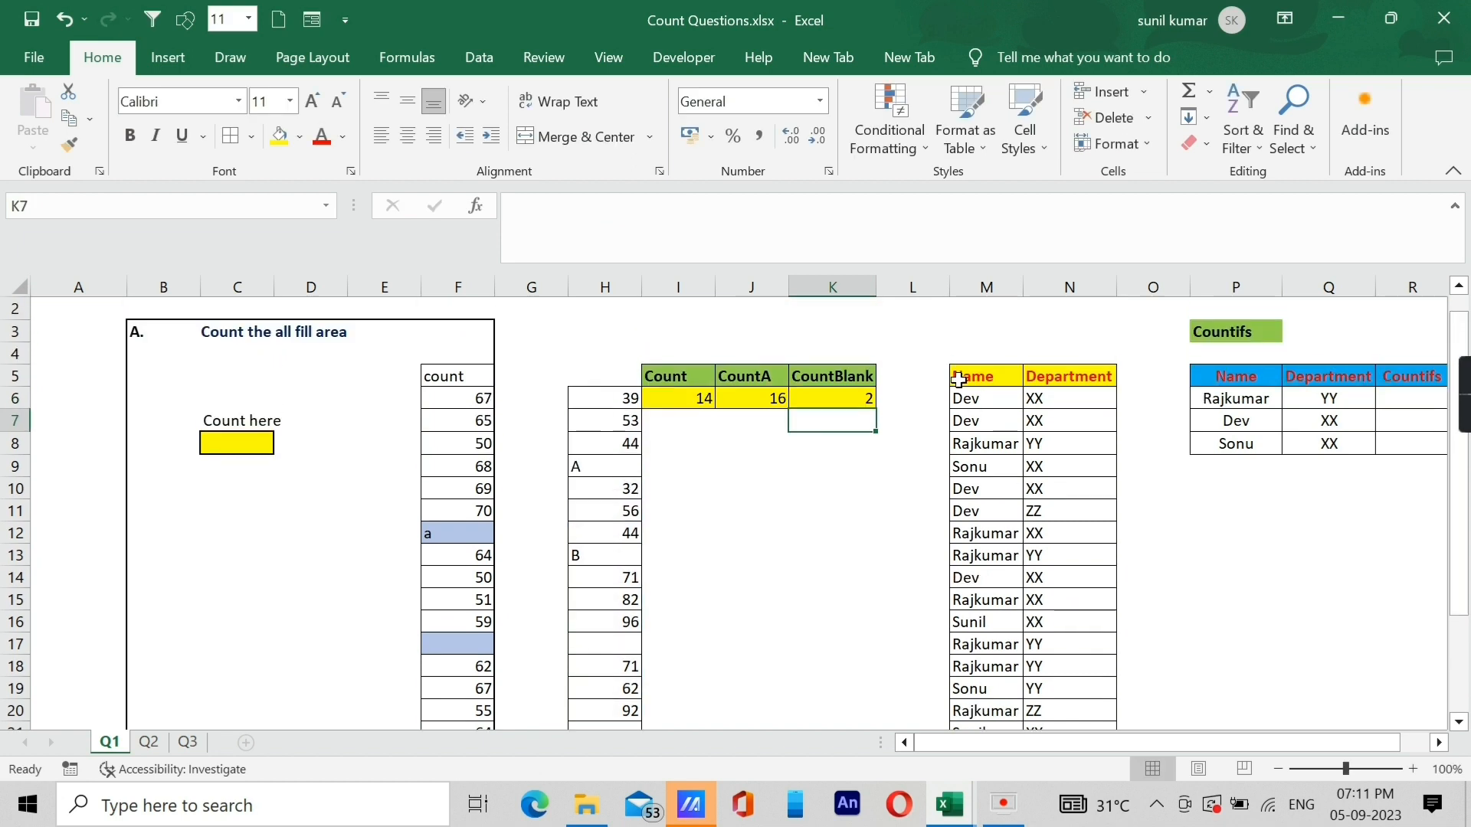
pyautogui.click(840, 392)
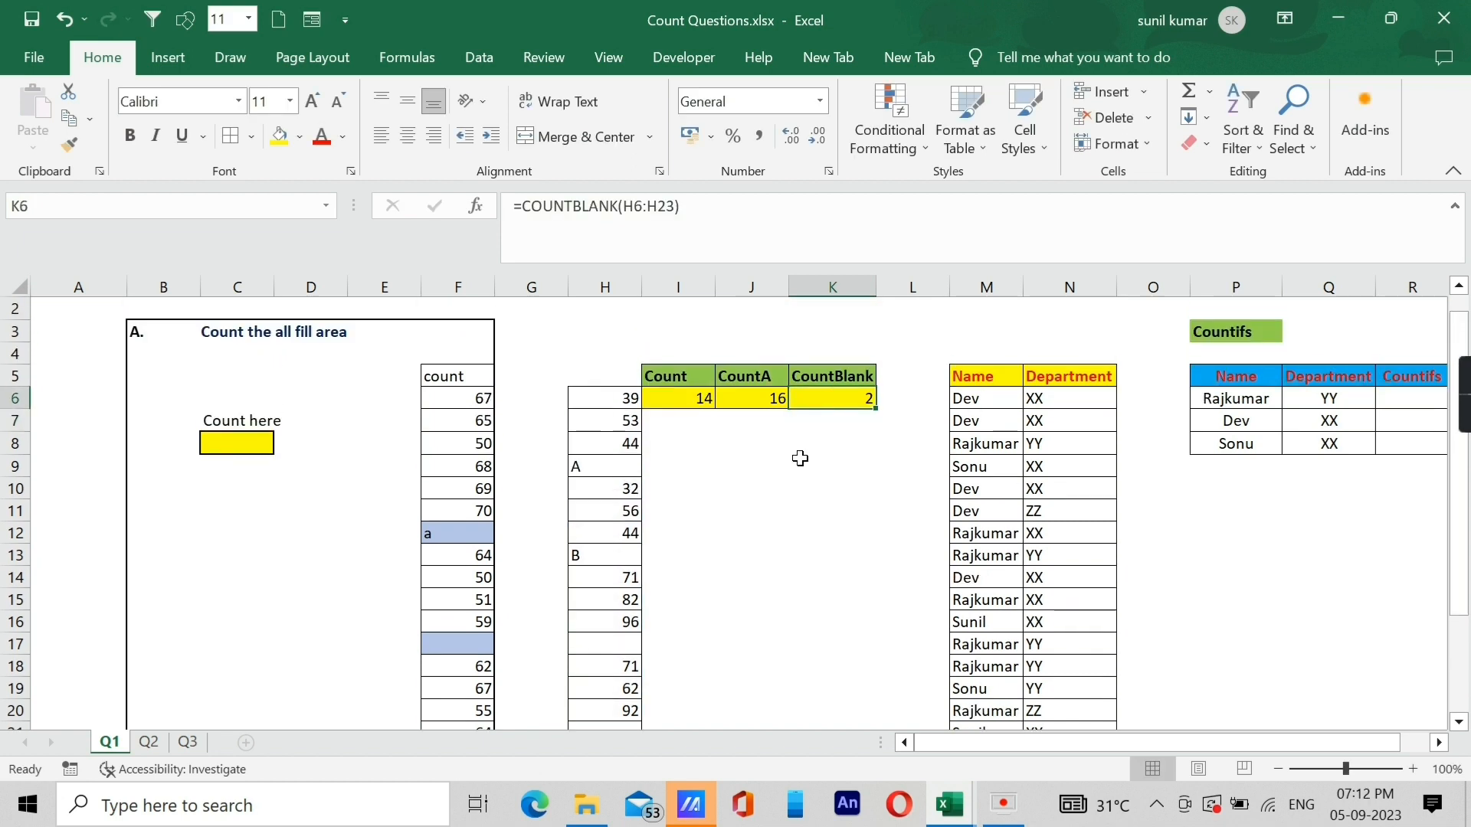
# - Check the COUNT result in I6 against each numeric cell in H6:H23
pyautogui.click(672, 375)
pyautogui.click(754, 376)
pyautogui.click(841, 378)
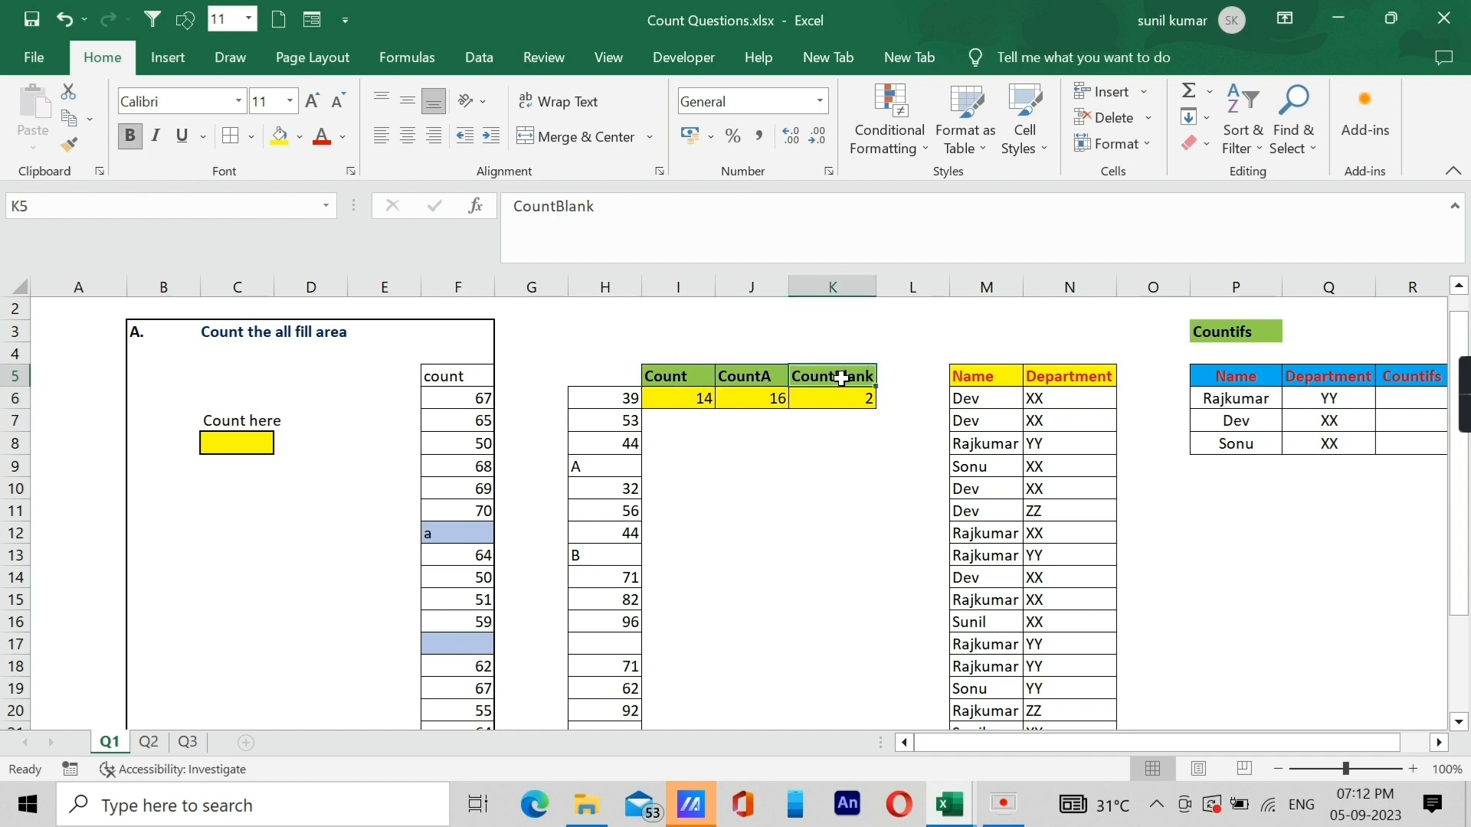
pyautogui.click(681, 400)
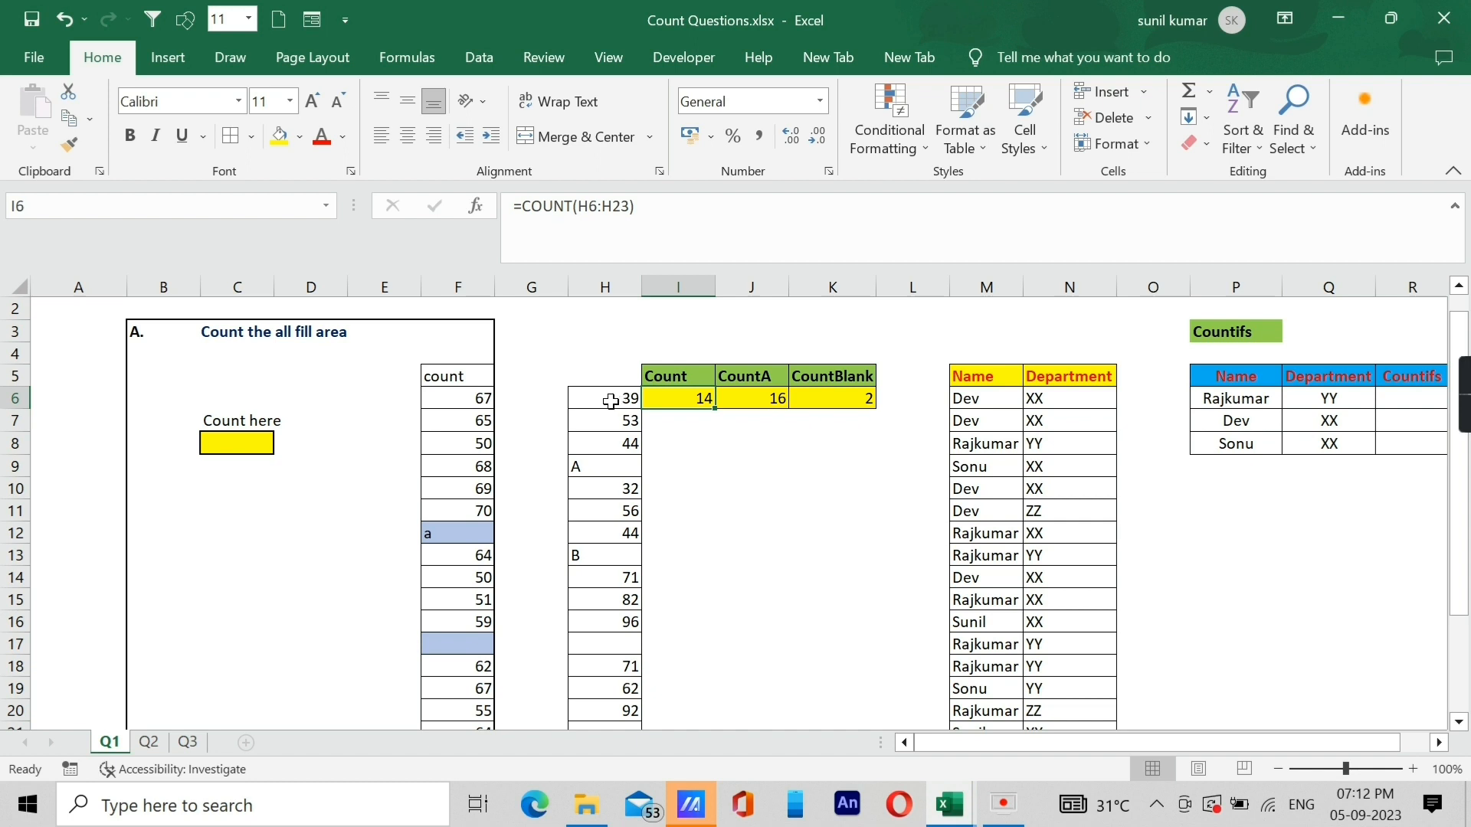
pyautogui.click(614, 402)
pyautogui.click(622, 422)
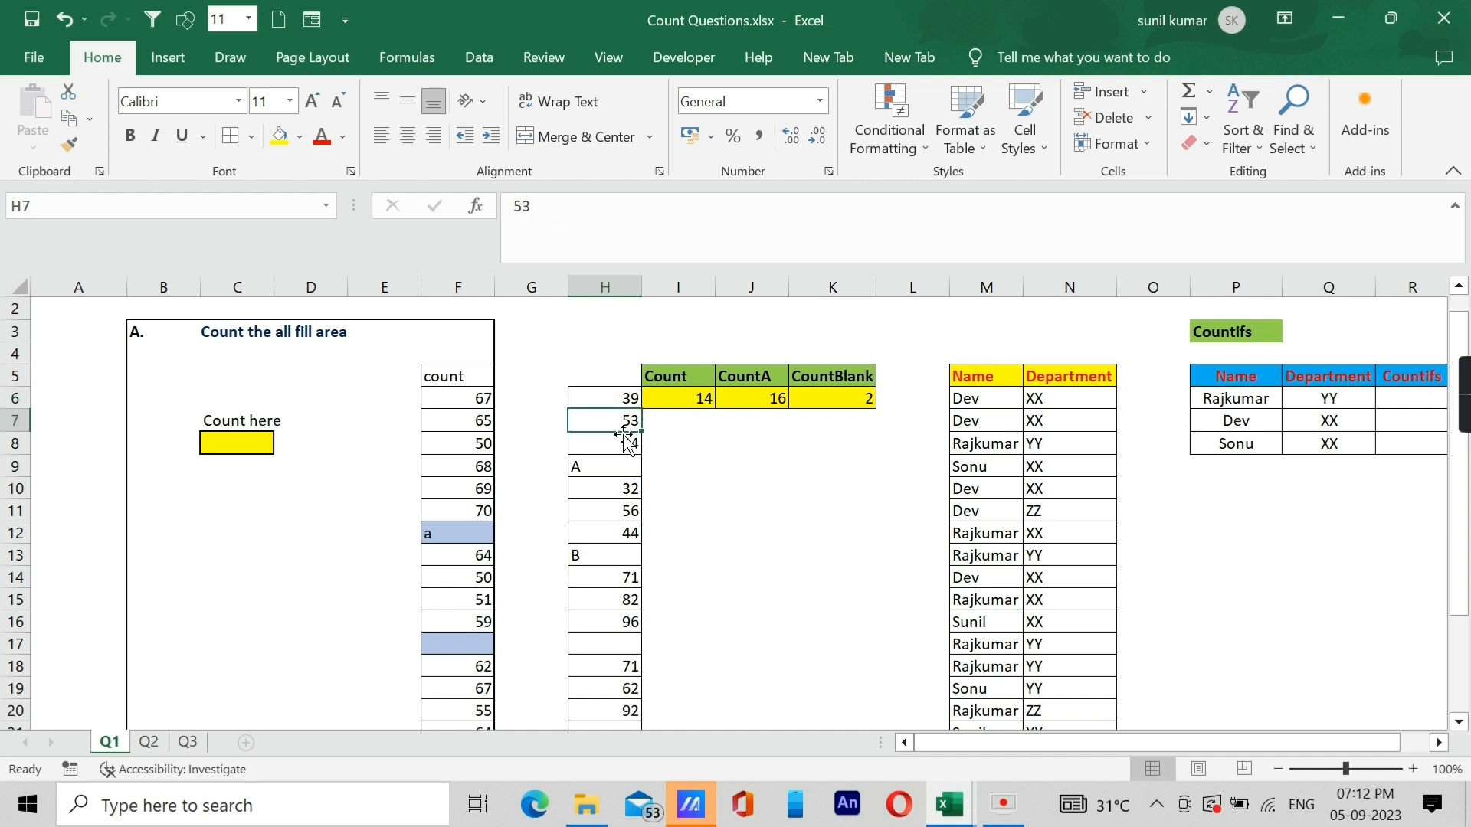
pyautogui.click(624, 442)
pyautogui.click(623, 491)
pyautogui.click(625, 512)
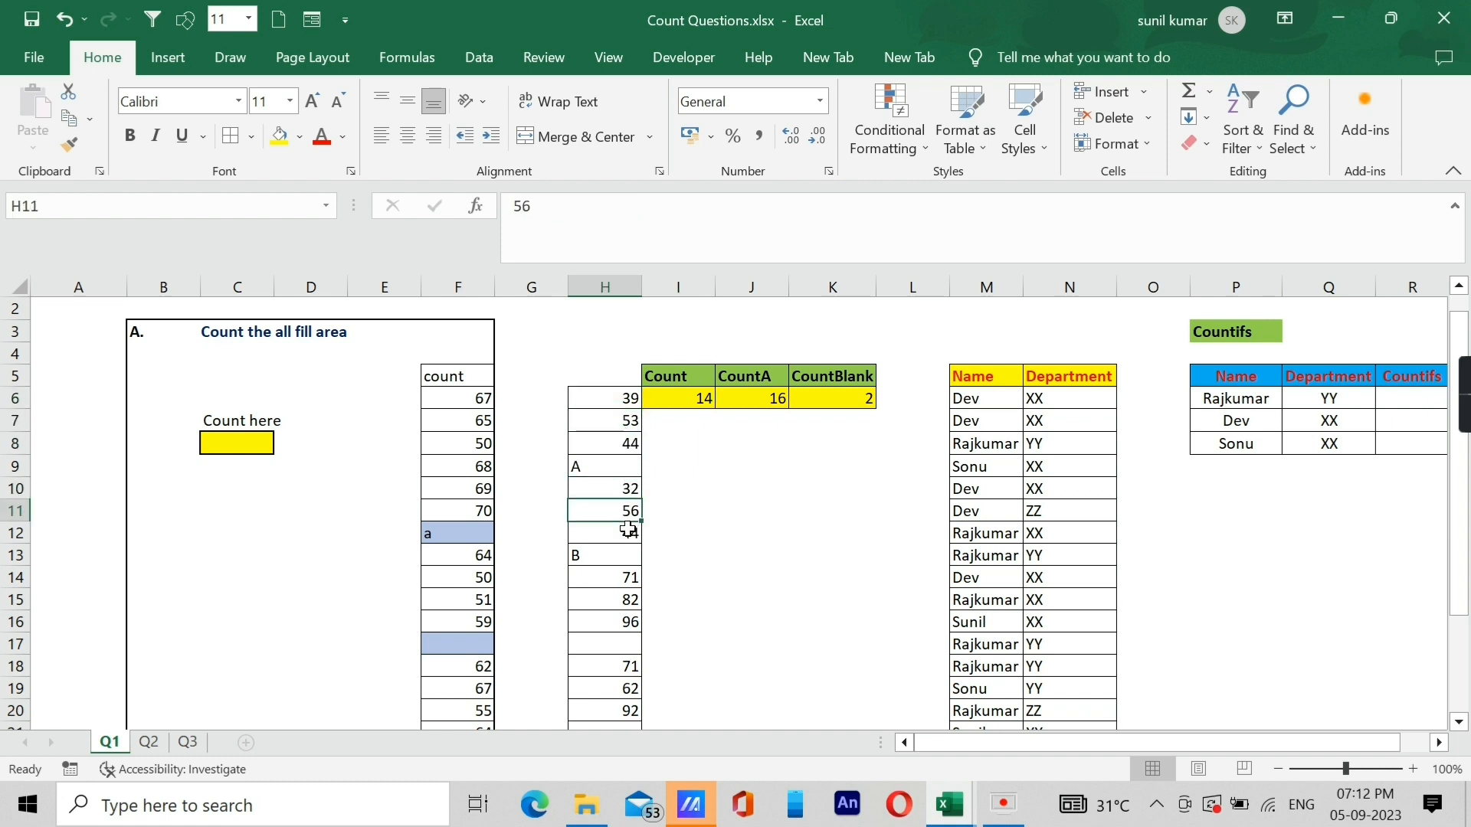
pyautogui.click(625, 534)
pyautogui.click(627, 579)
pyautogui.click(629, 604)
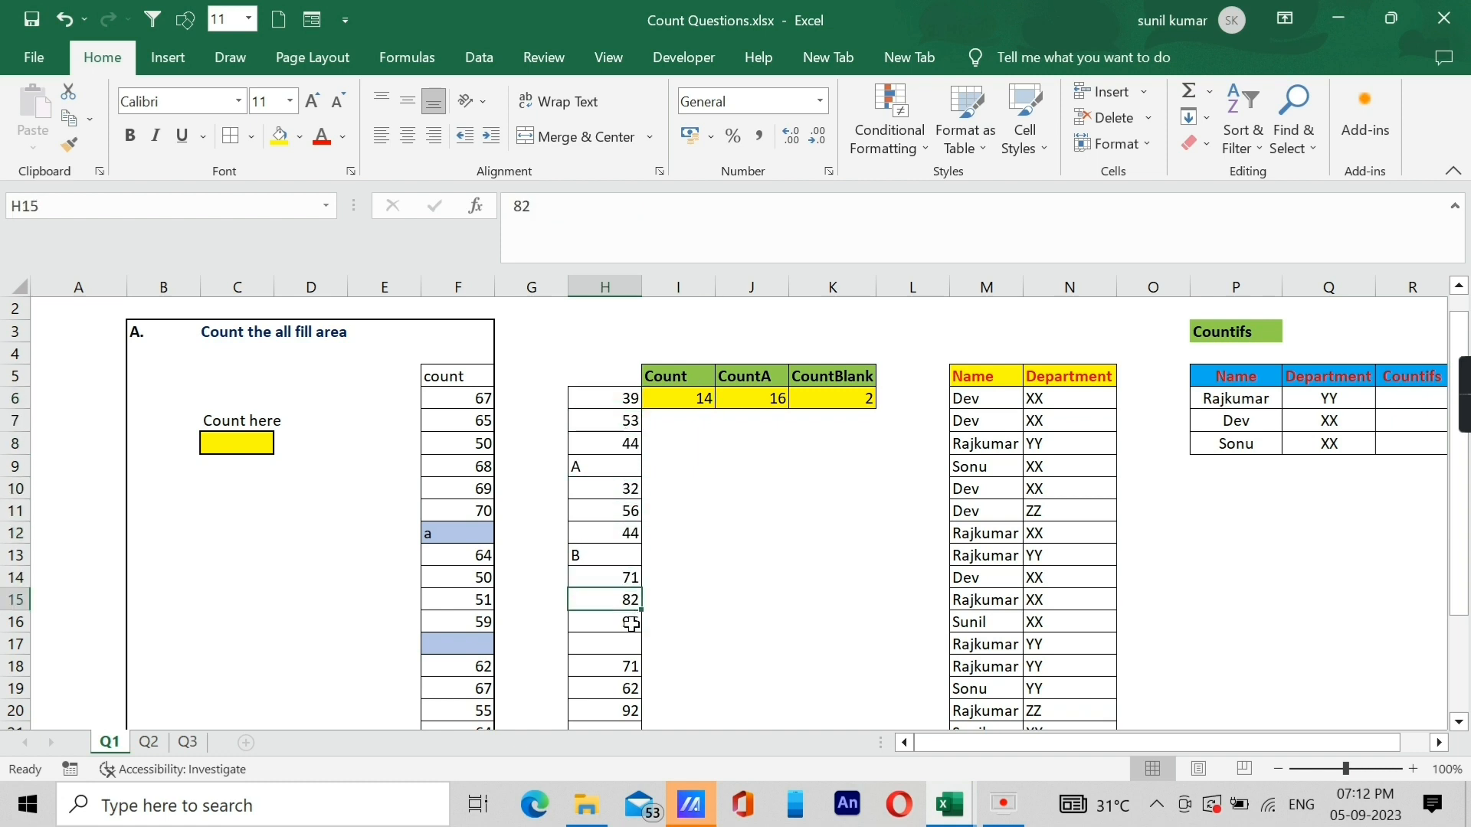
pyautogui.click(631, 622)
pyautogui.click(623, 670)
pyautogui.click(624, 689)
pyautogui.scroll(-1, 628, 693)
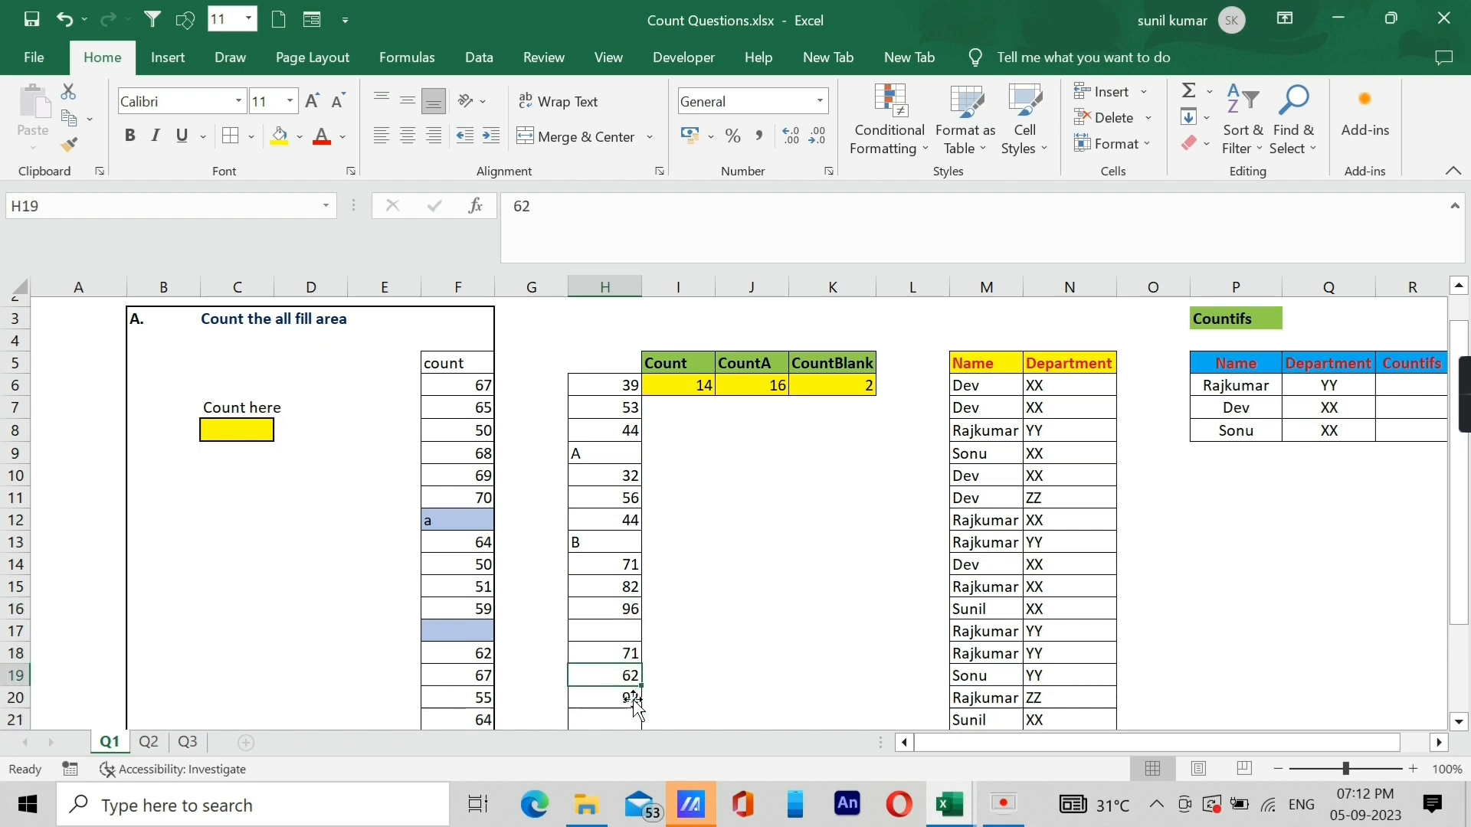
pyautogui.click(612, 642)
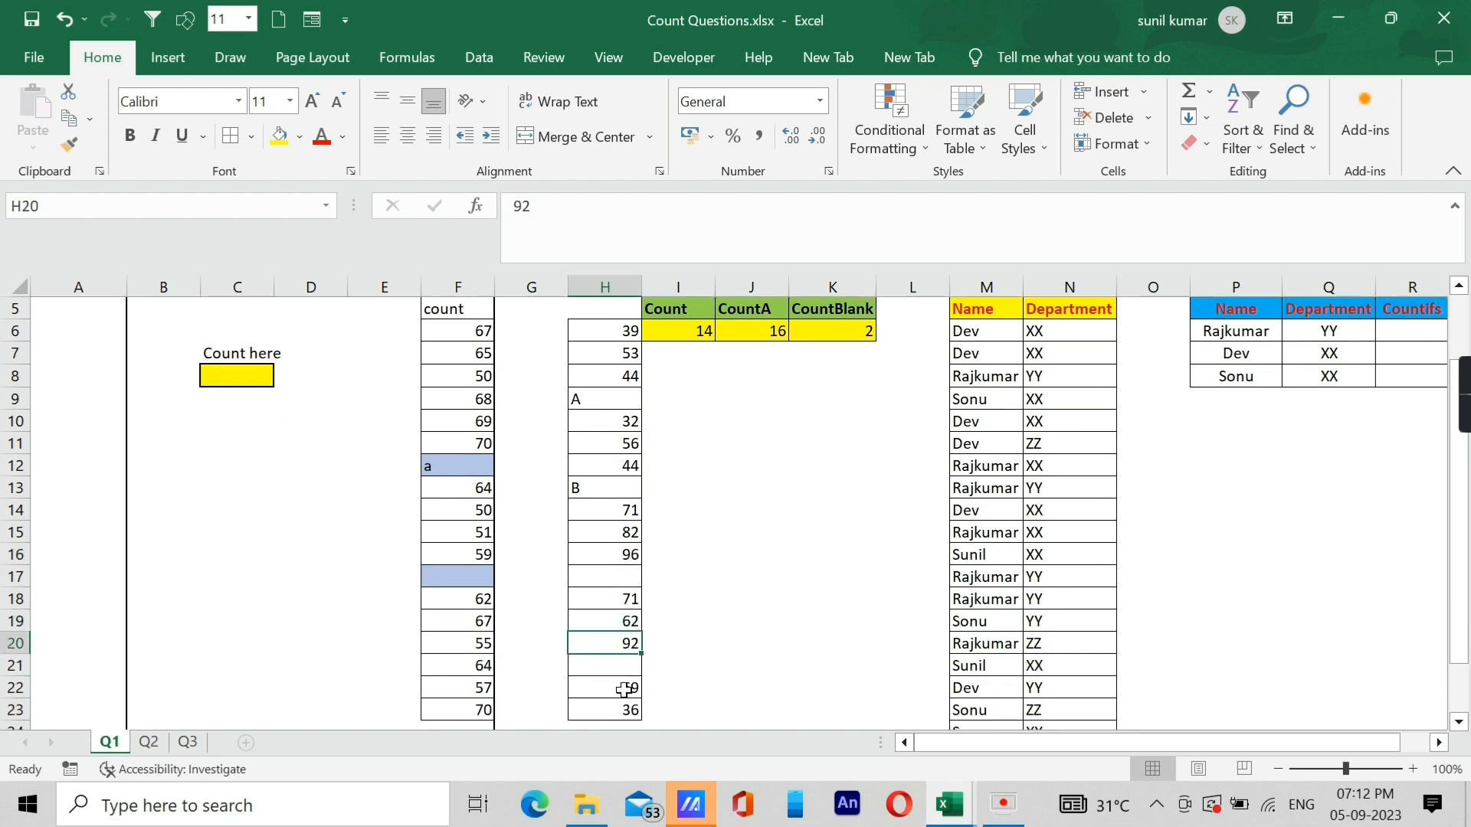
pyautogui.click(631, 689)
pyautogui.click(637, 709)
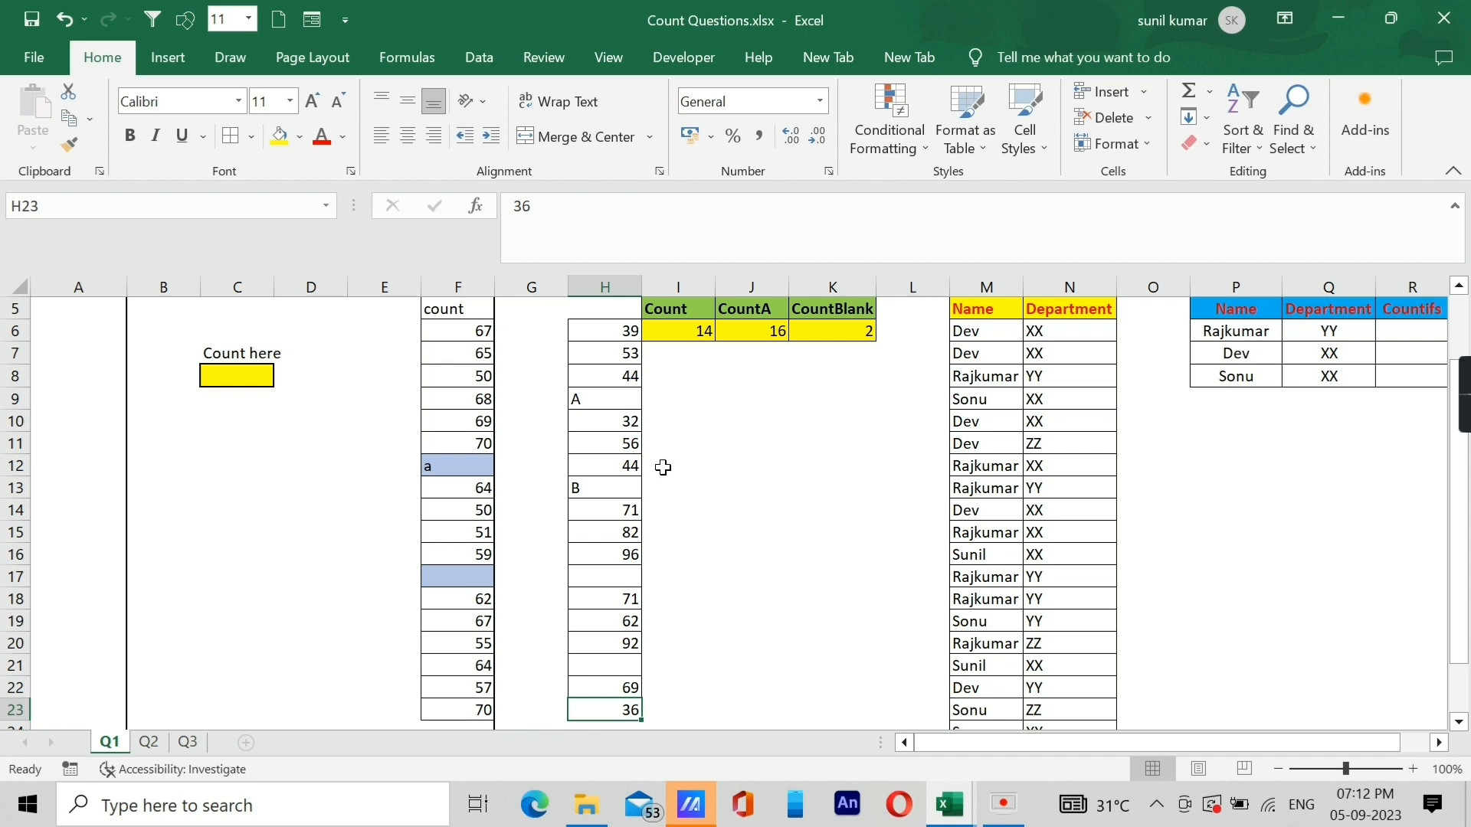
pyautogui.scroll(1, 660, 468)
pyautogui.click(699, 398)
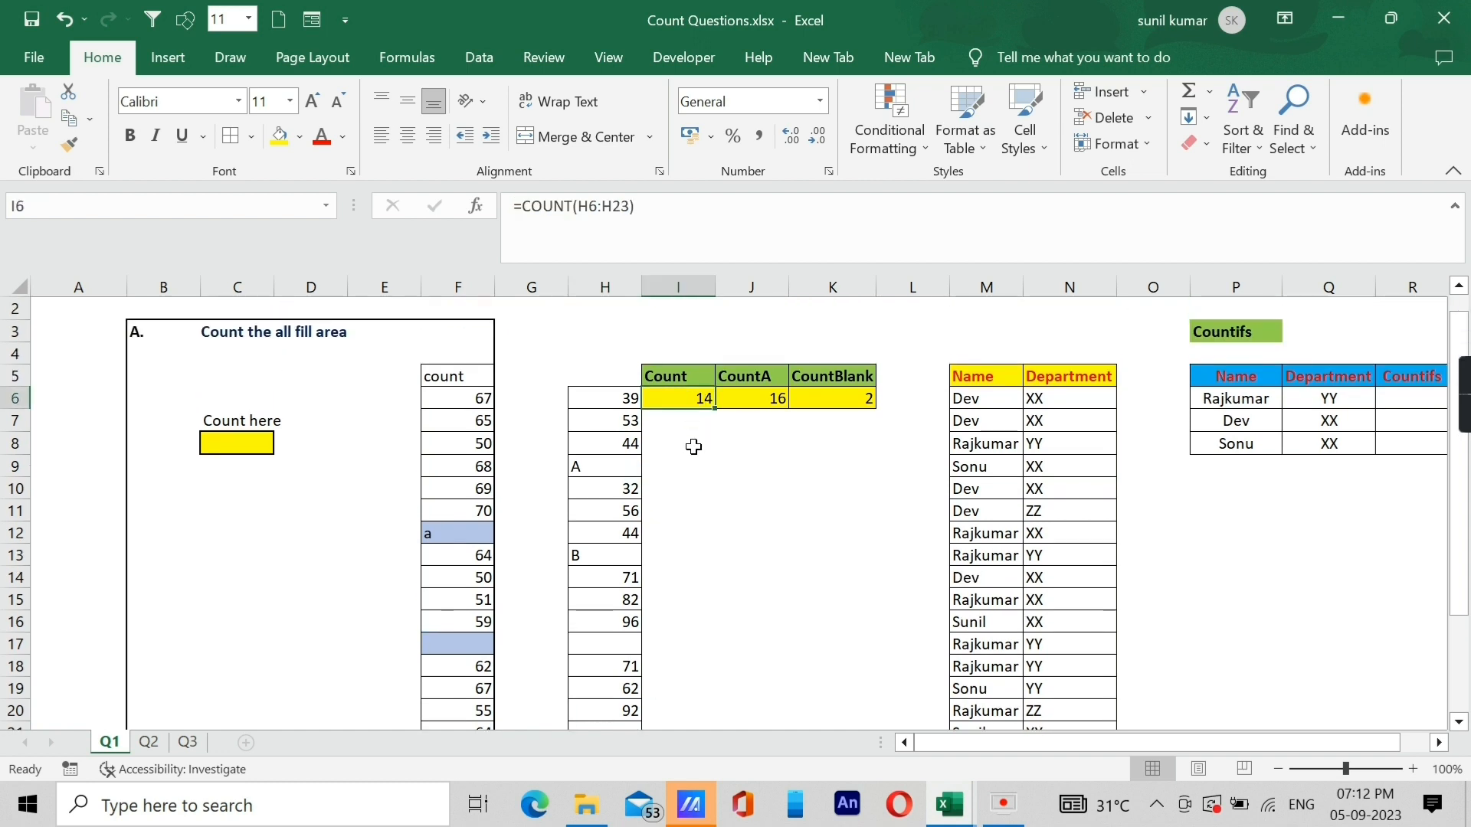
# - Check the COUNTA and COUNTBLANK results against the text and empty cells in column H
pyautogui.click(765, 399)
pyautogui.click(591, 399)
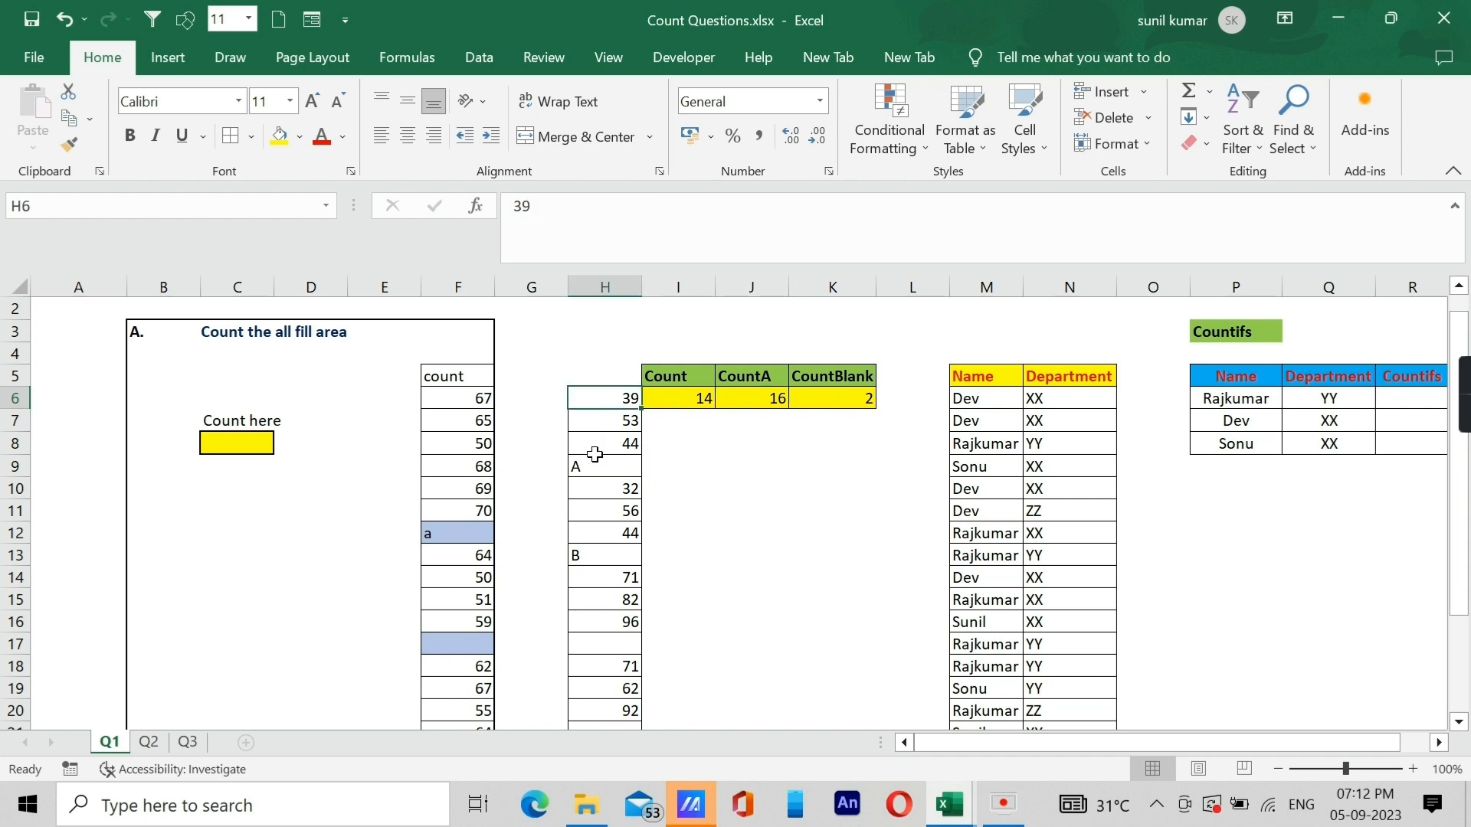
pyautogui.click(594, 469)
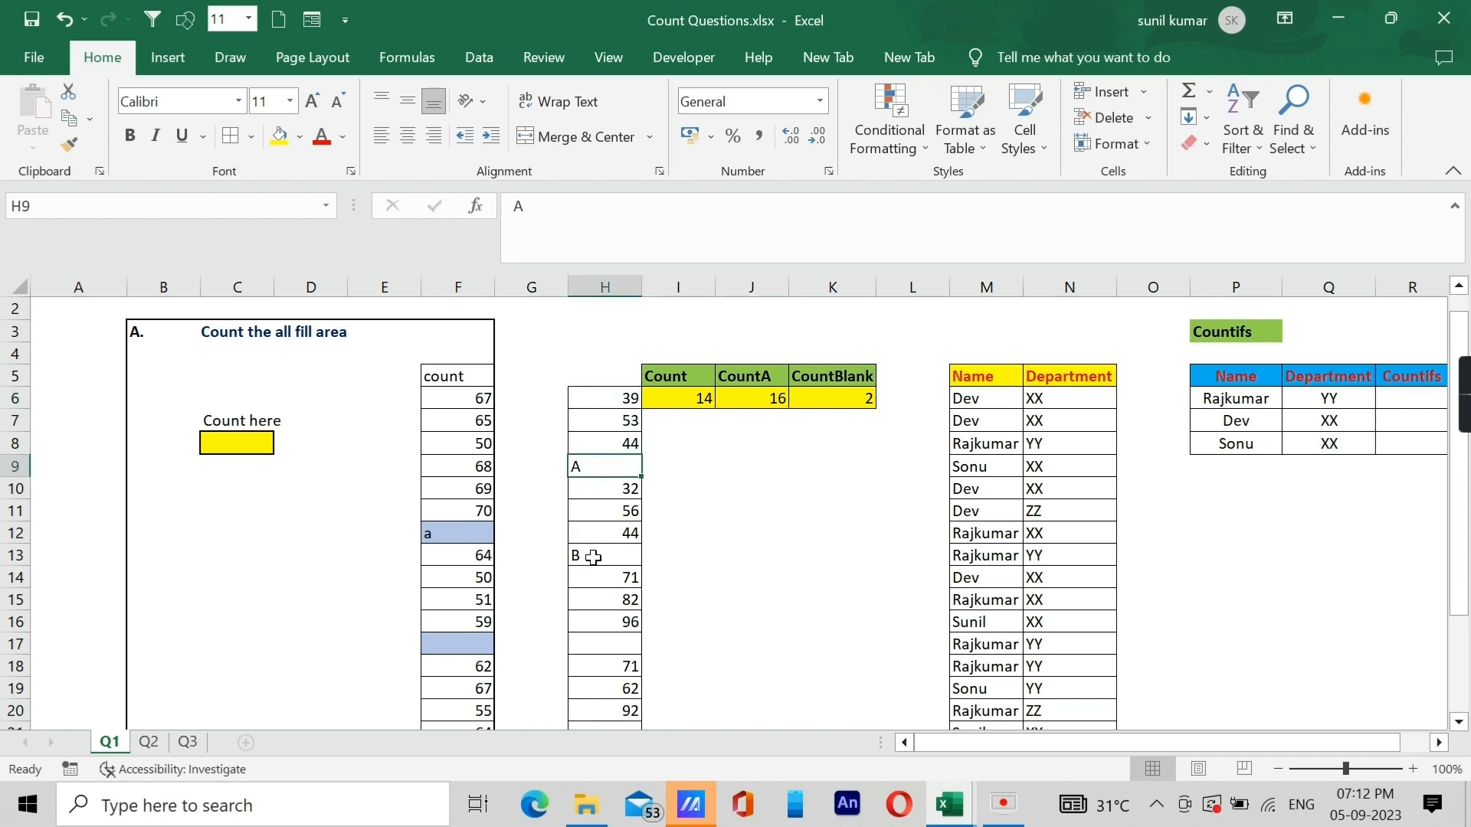
pyautogui.click(625, 399)
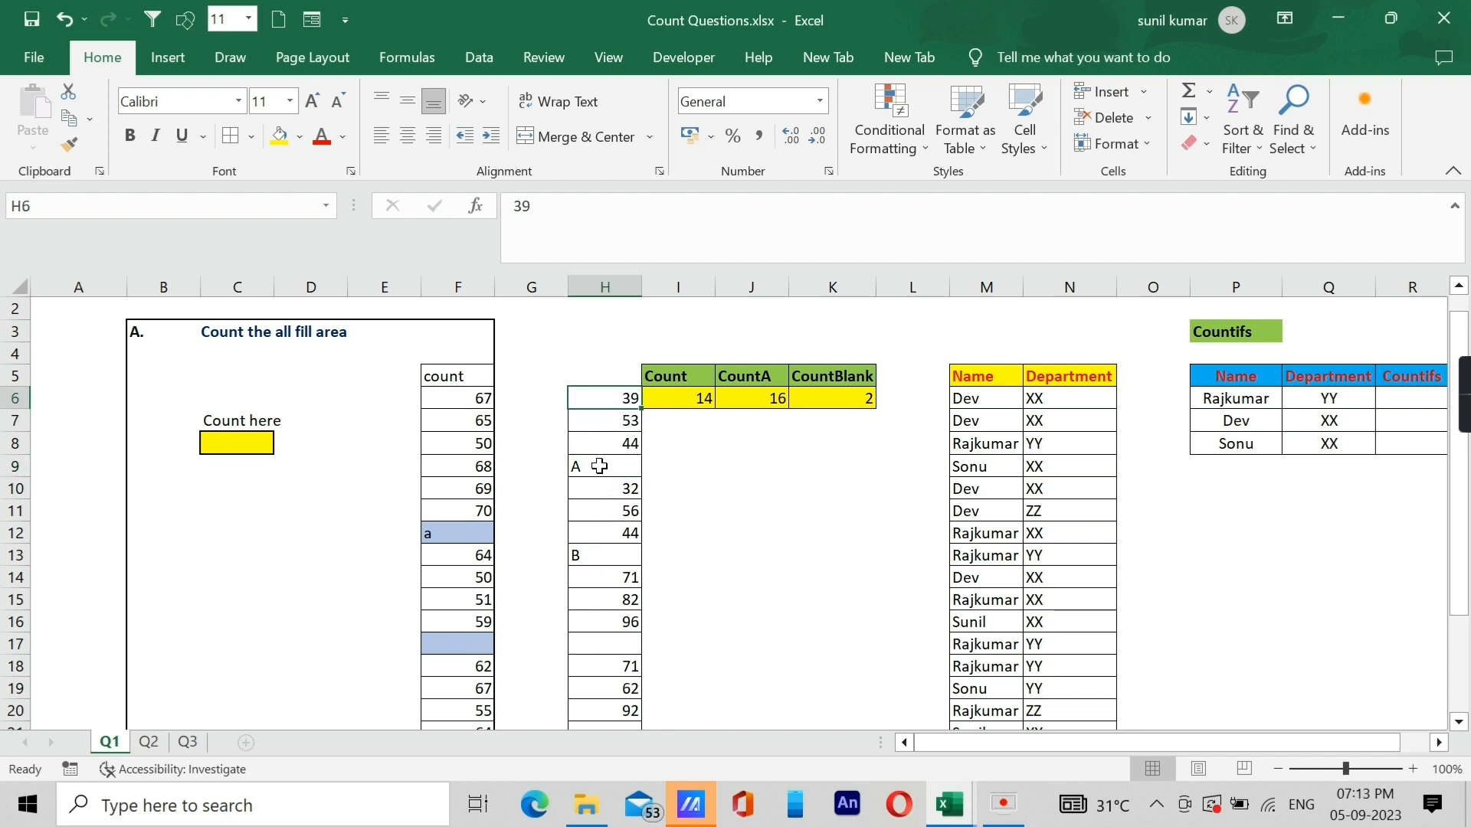
pyautogui.click(598, 467)
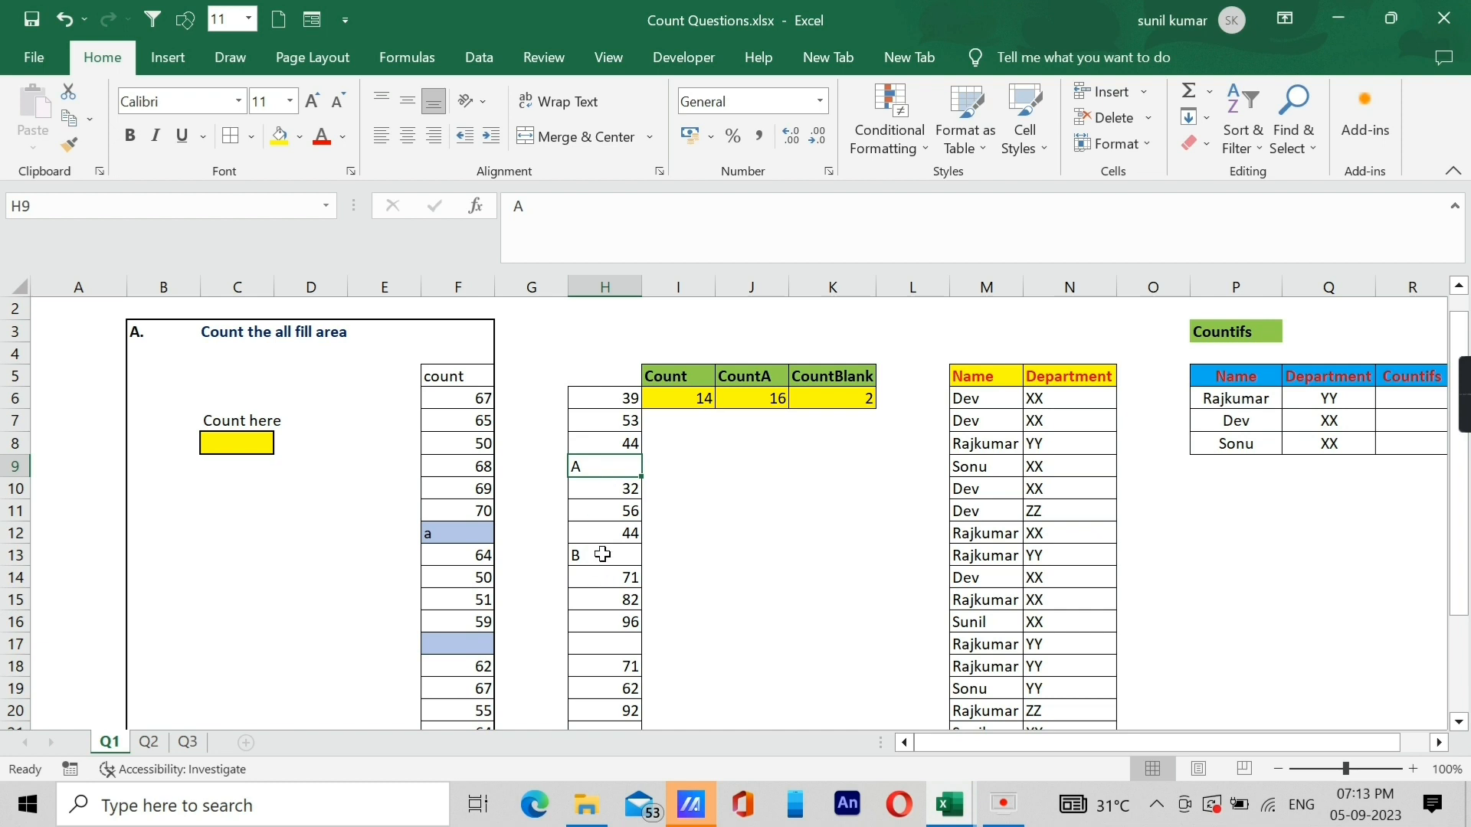
pyautogui.click(594, 553)
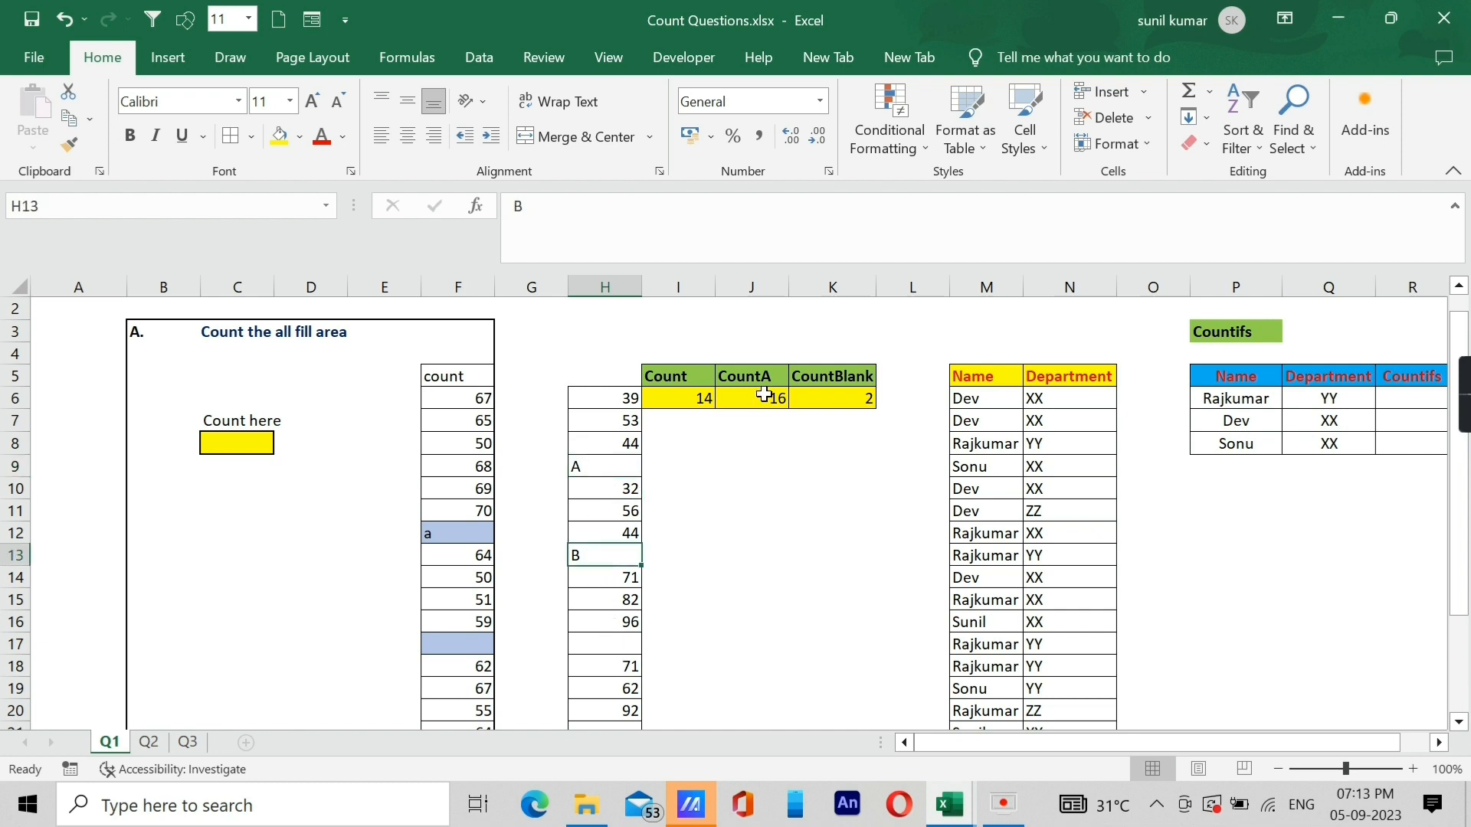
pyautogui.click(608, 642)
pyautogui.scroll(-1, 621, 647)
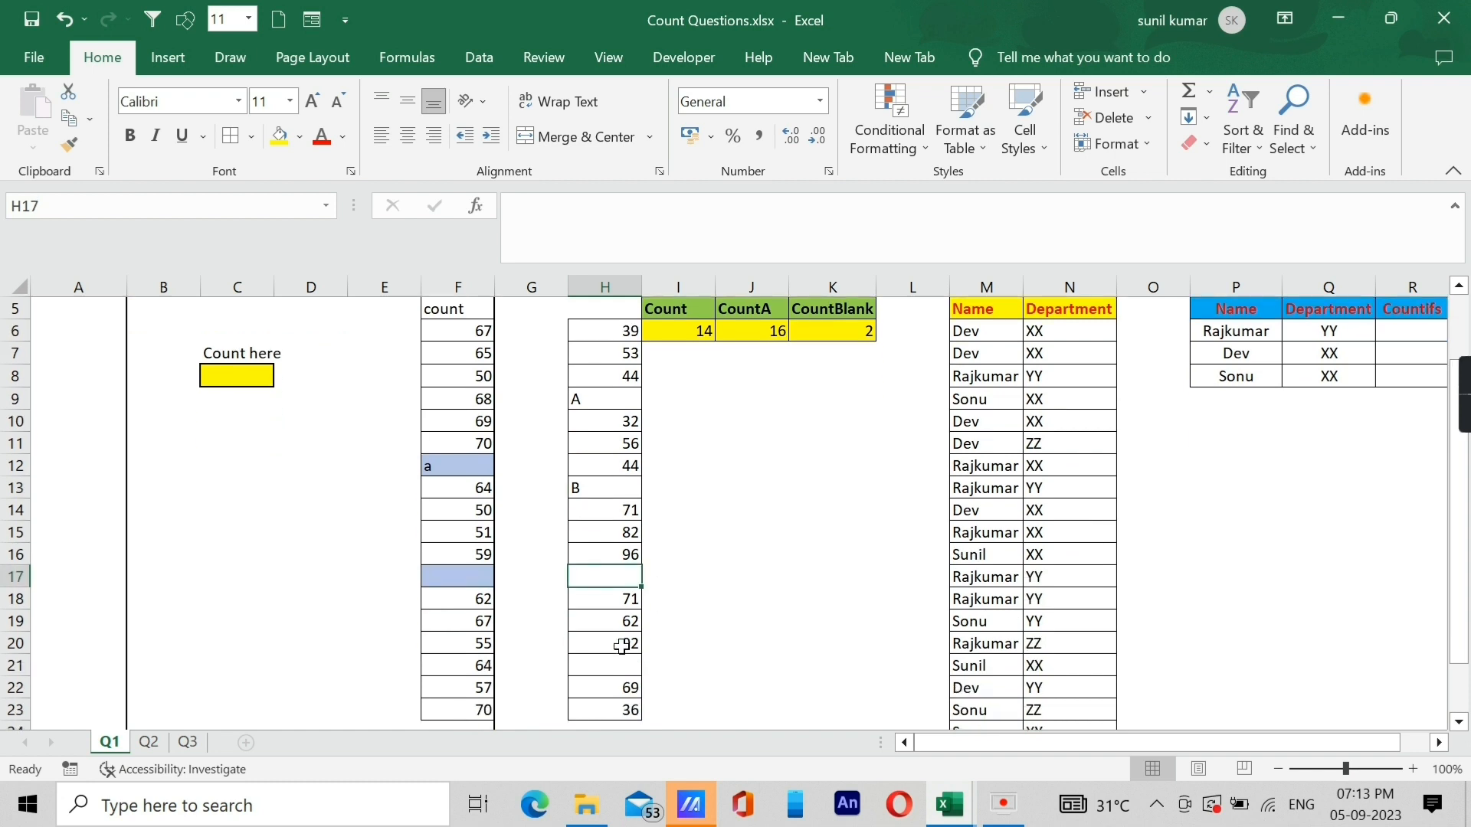
pyautogui.click(612, 669)
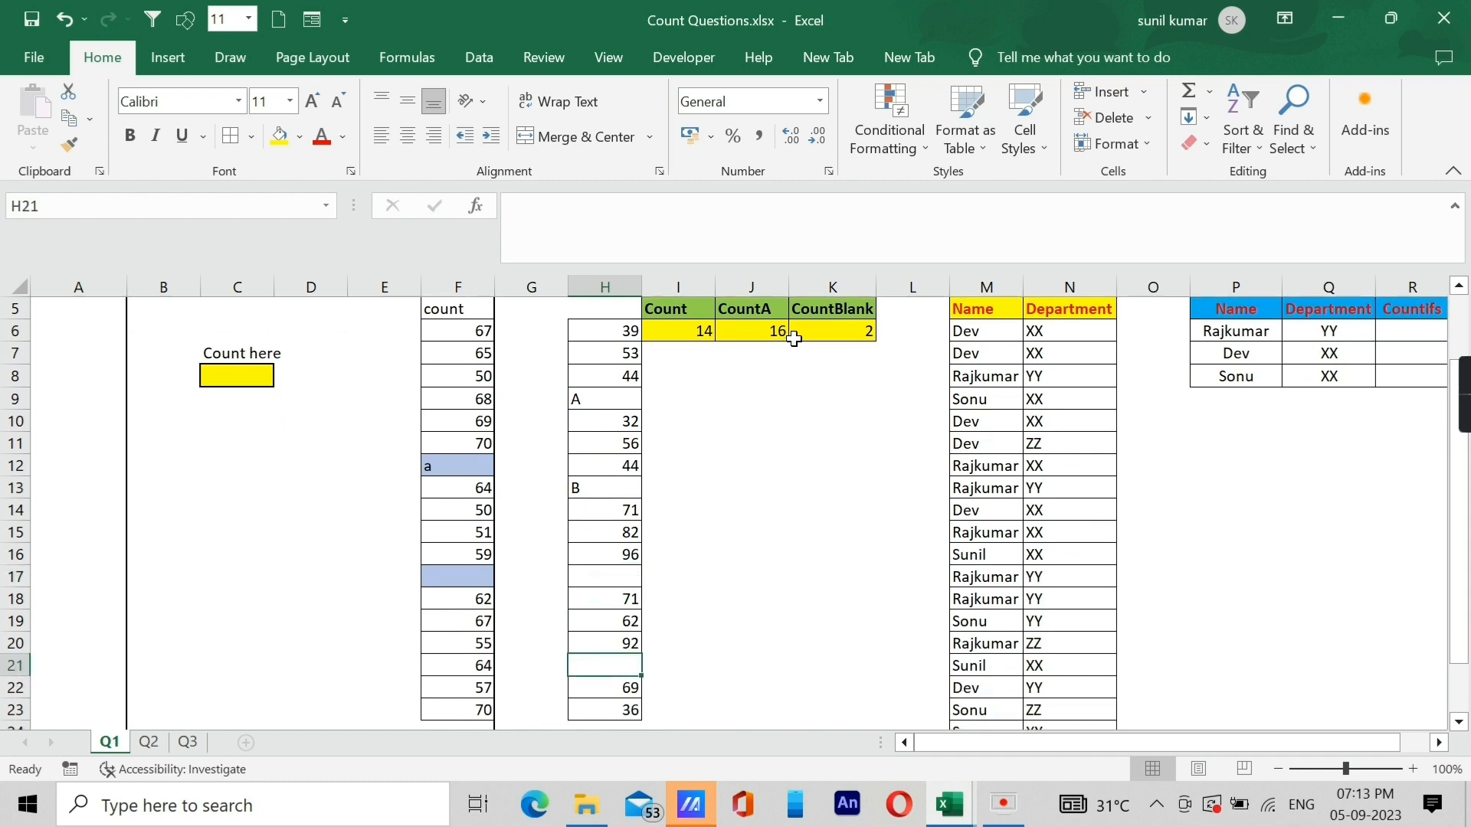
pyautogui.scroll(1, 680, 499)
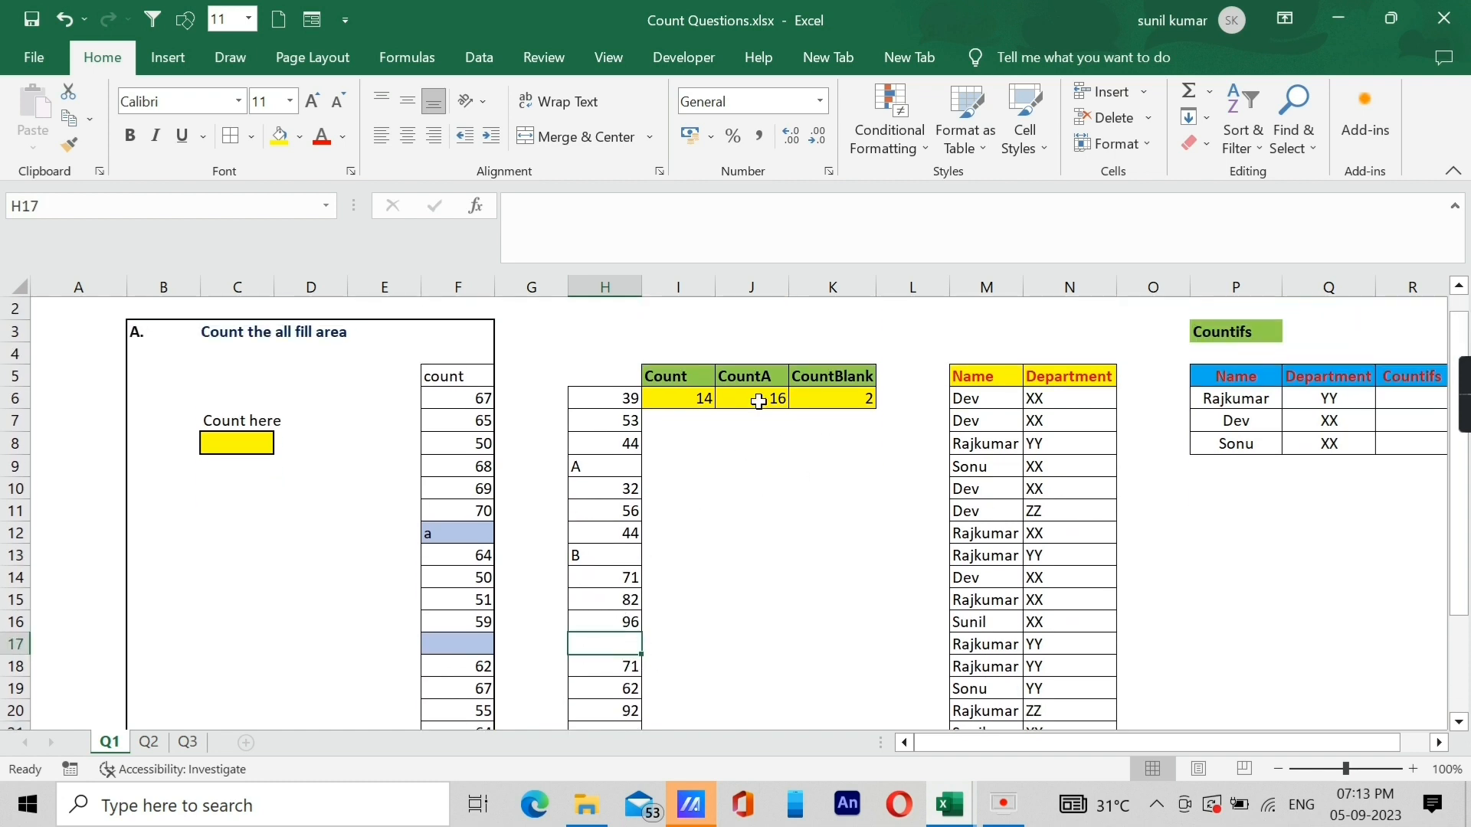
# - Test a single space in the empty cell H17 against the COUNTA formula in J6, and clear the cell again
pyautogui.click(610, 648)
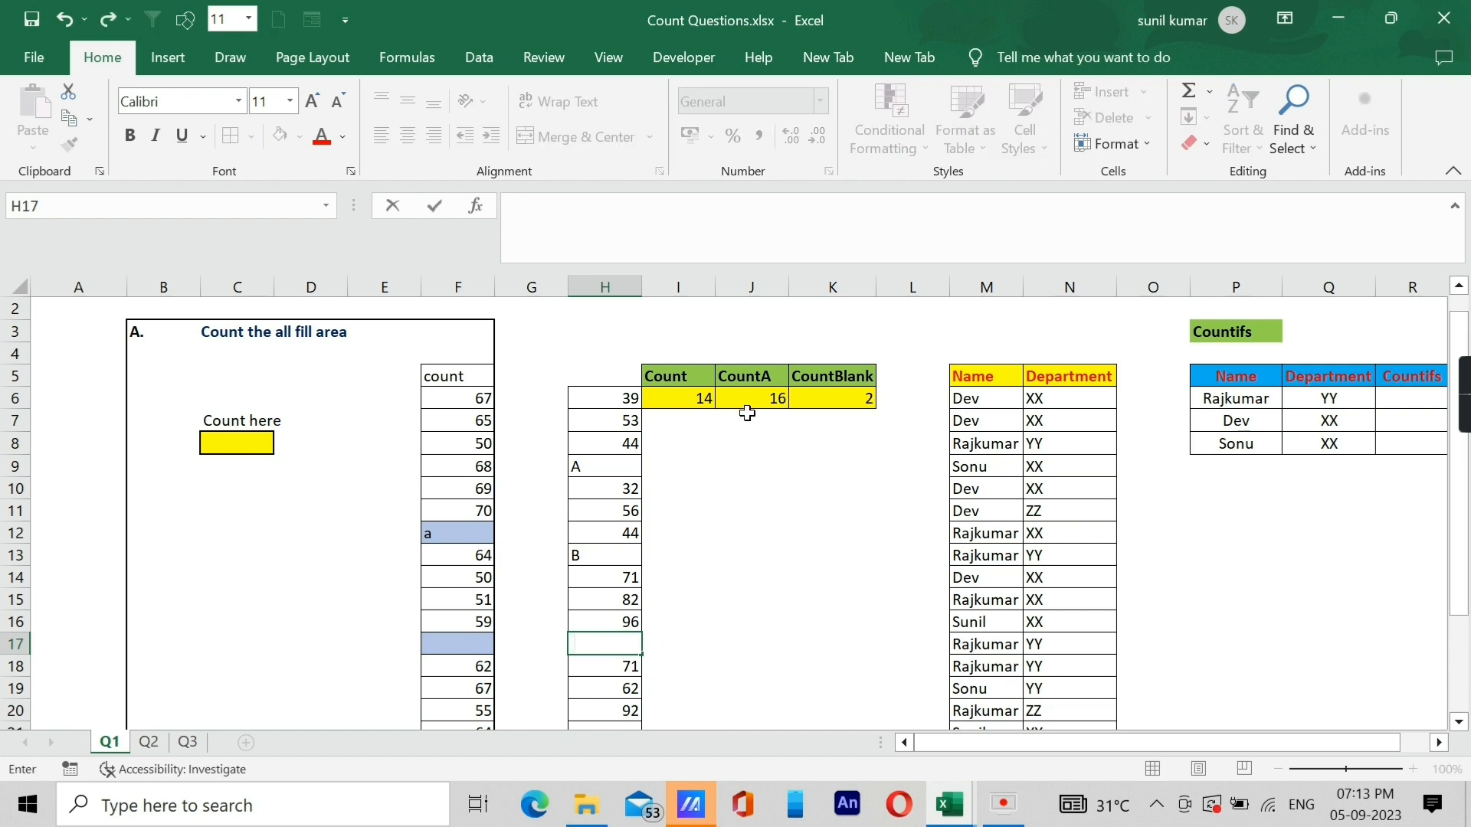
pyautogui.press('Tab')
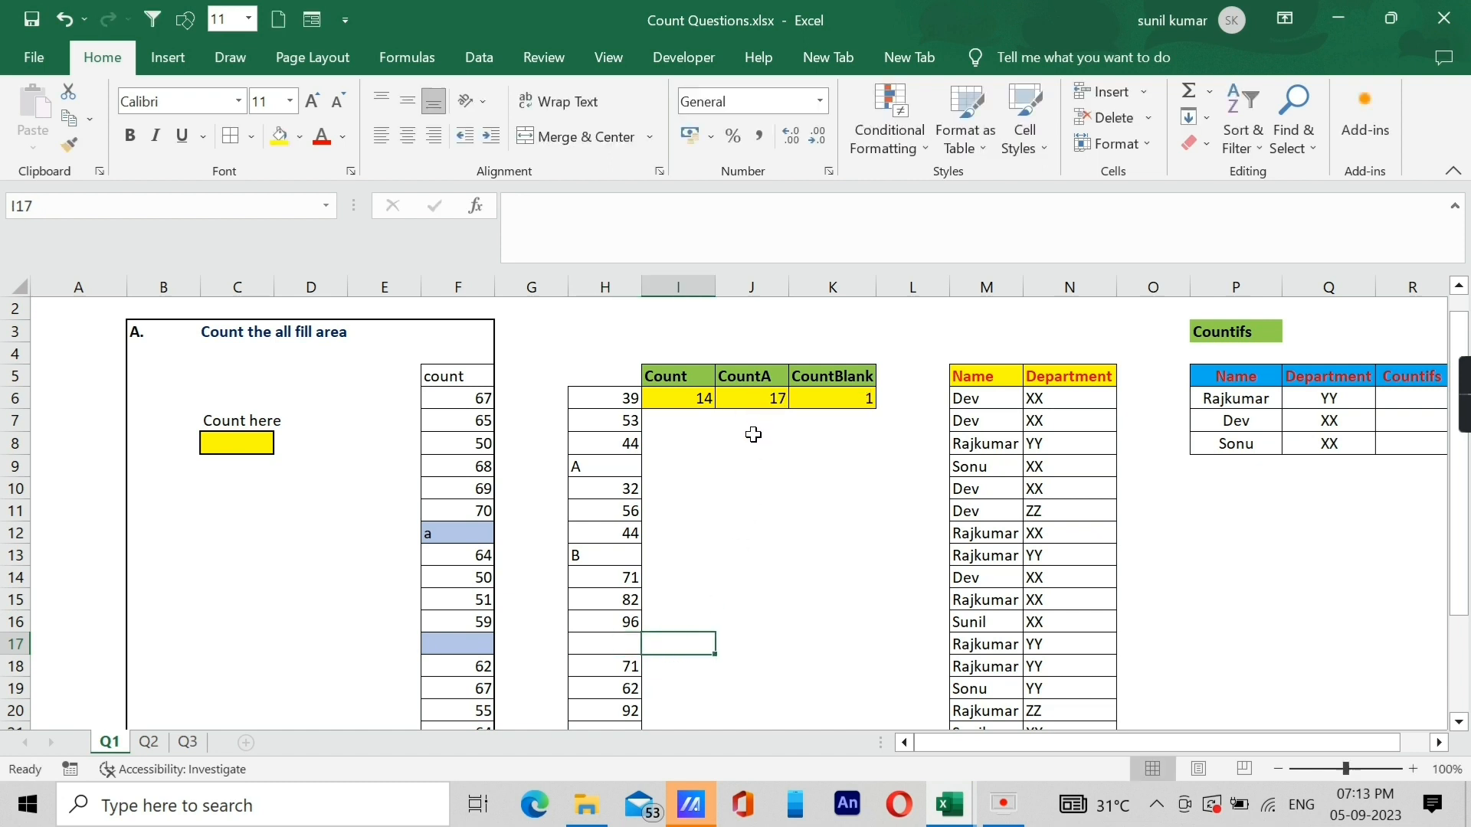
pyautogui.click(770, 400)
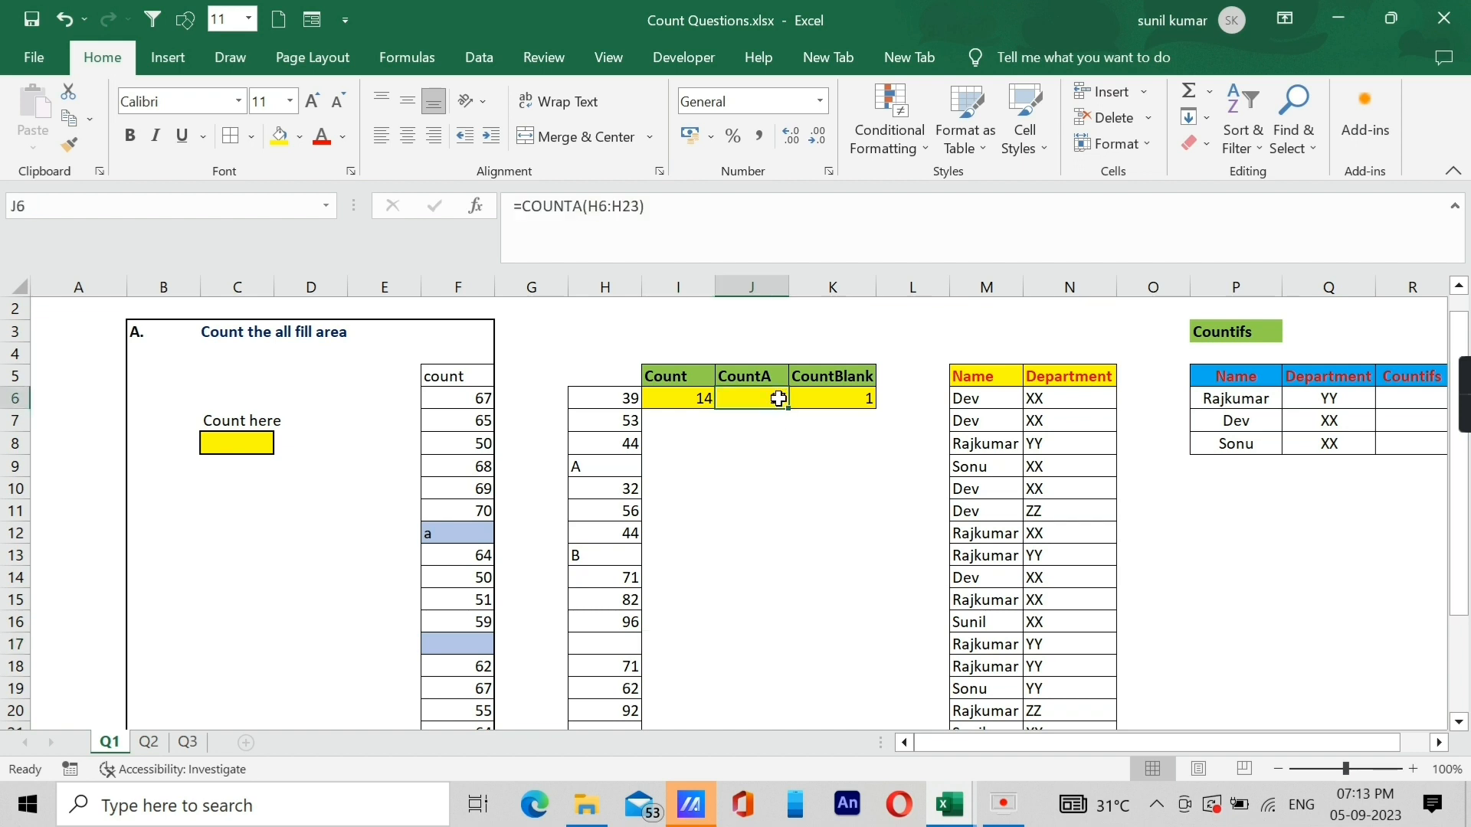
pyautogui.click(636, 645)
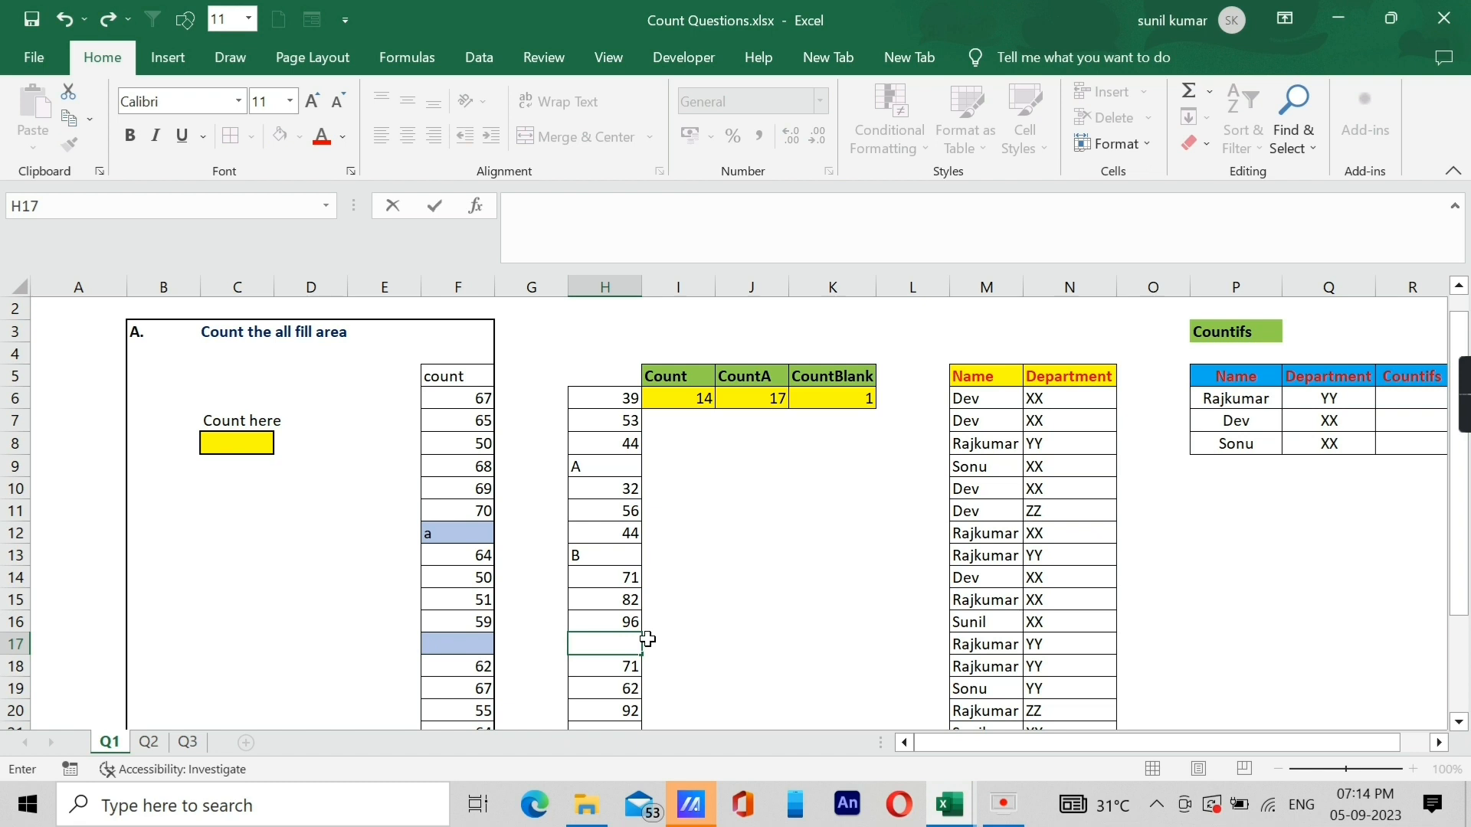
pyautogui.press('Return')
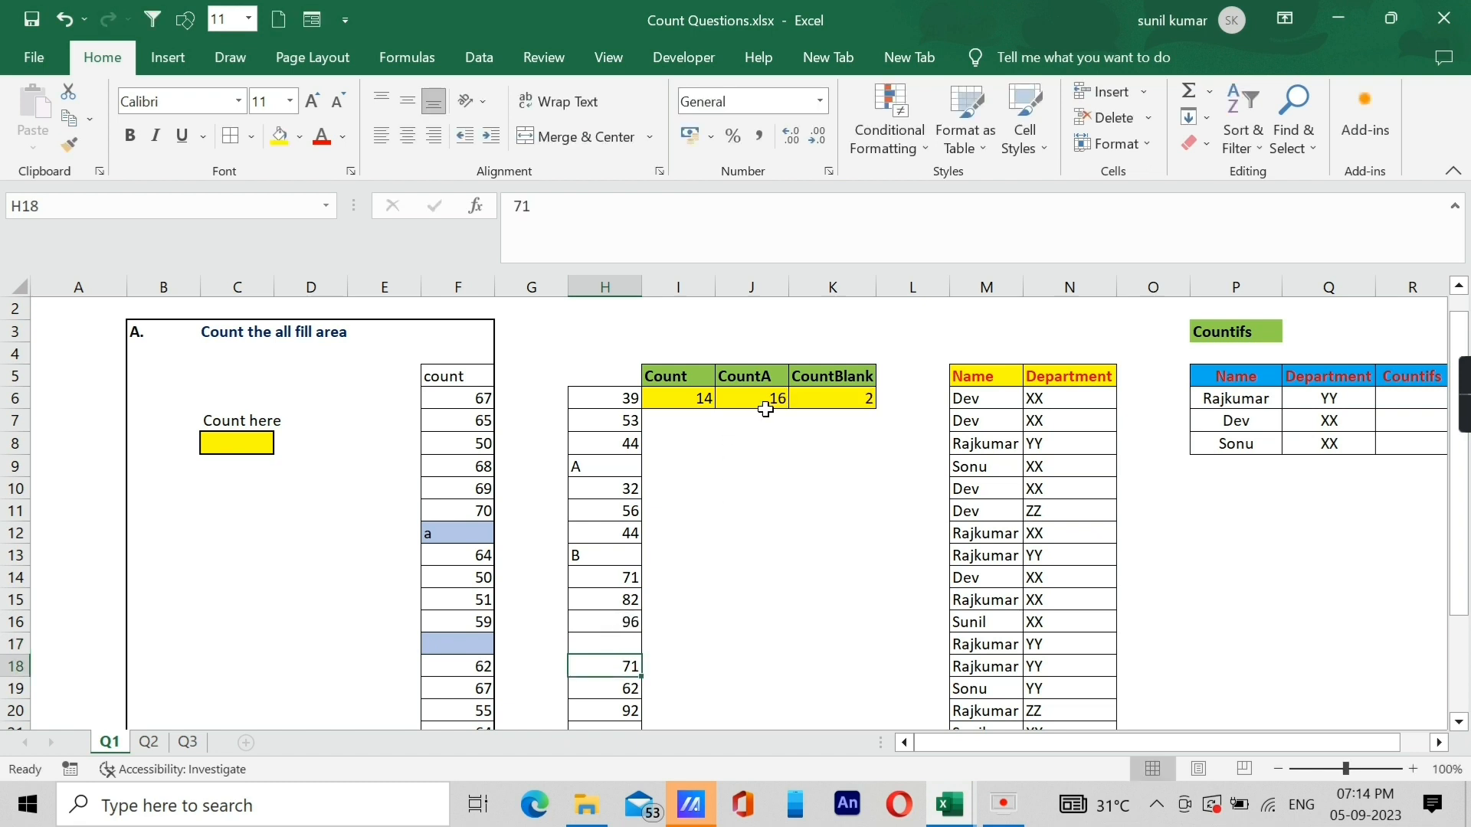
# - Try a comma in cell H17 to test the three counting formulas, and delete it again
pyautogui.click(620, 645)
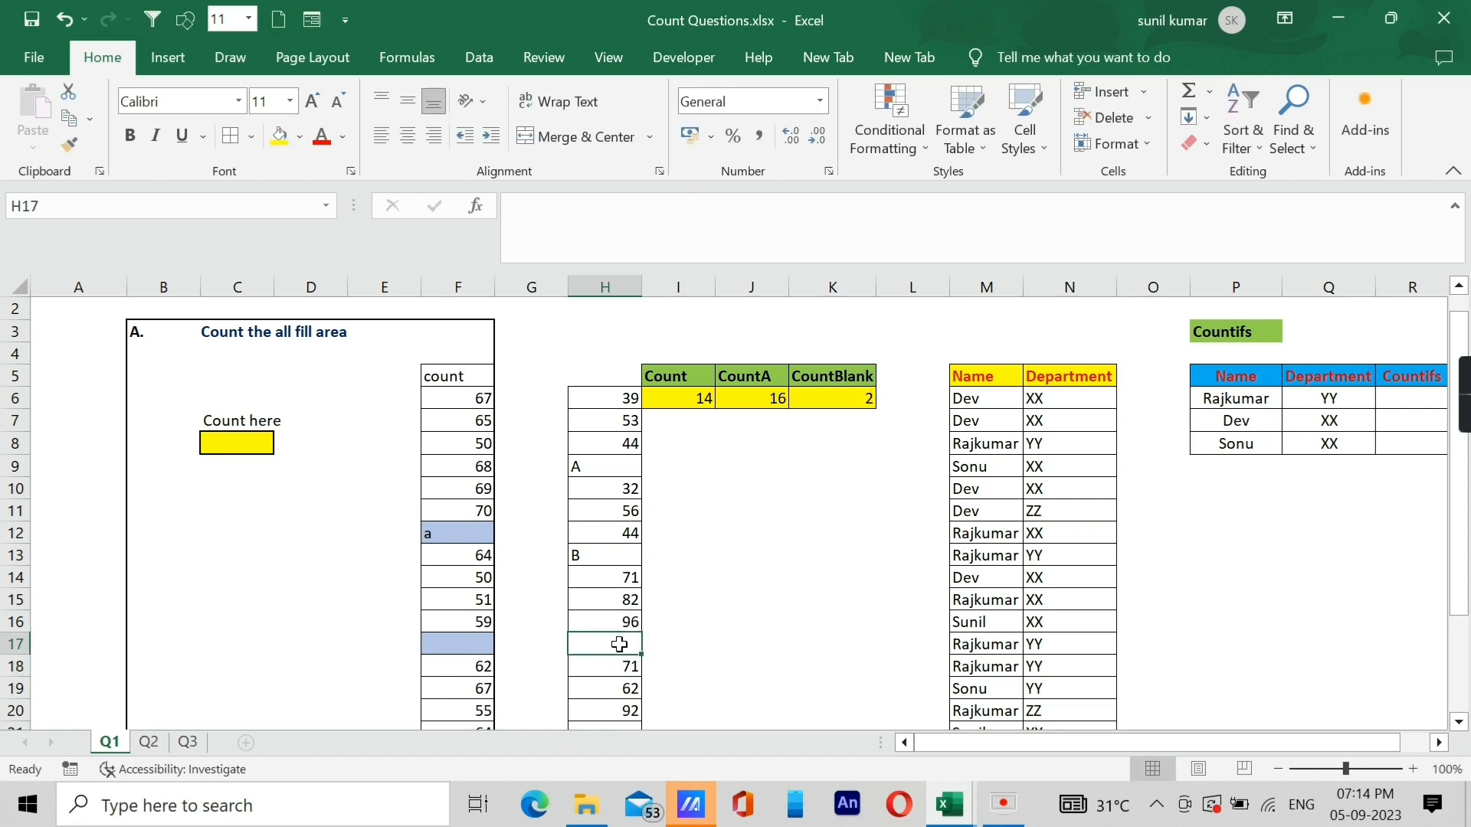
pyautogui.write(',')
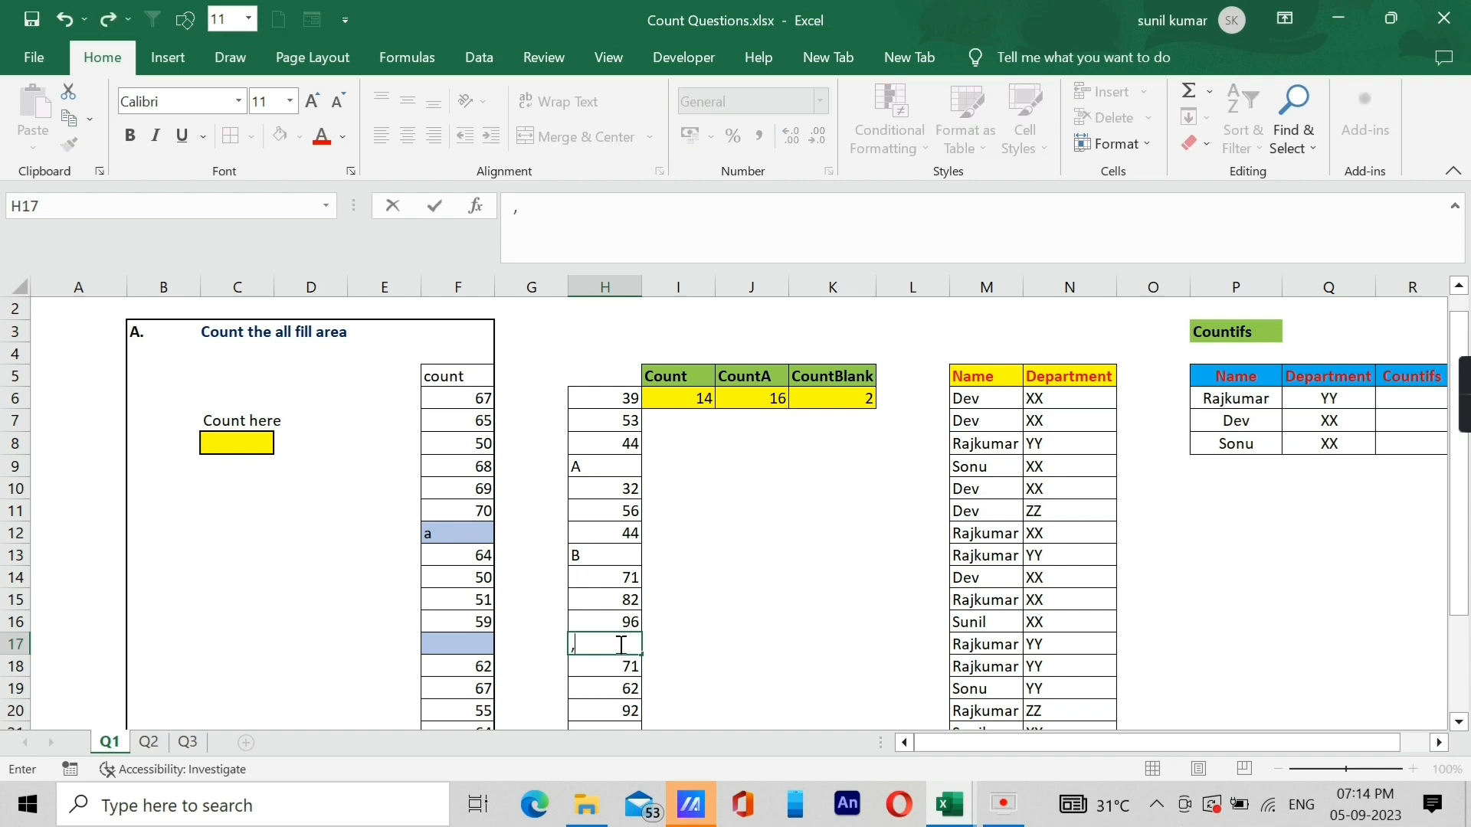
pyautogui.press('Return')
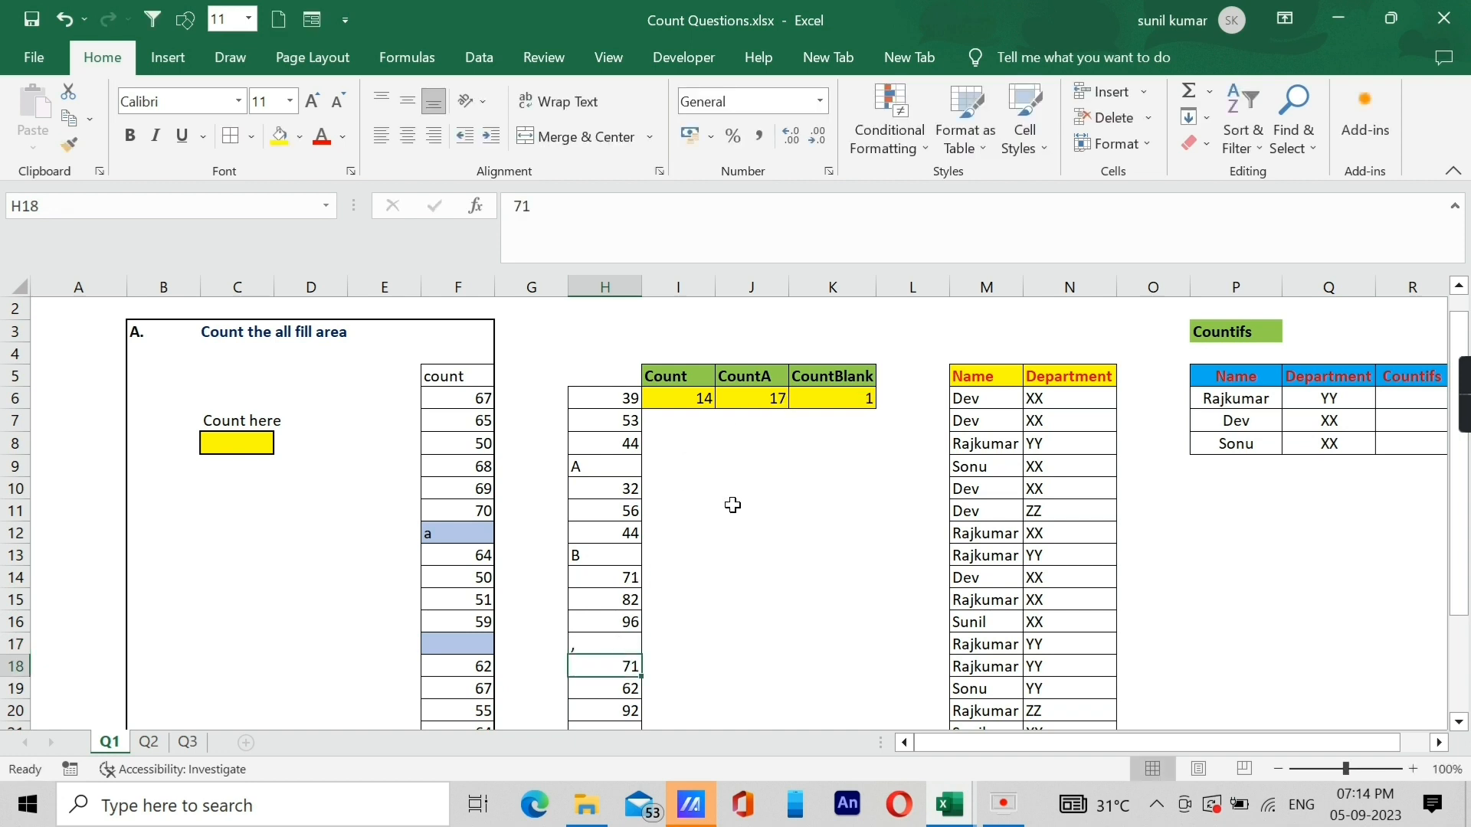
pyautogui.click(611, 636)
pyautogui.press('Delete')
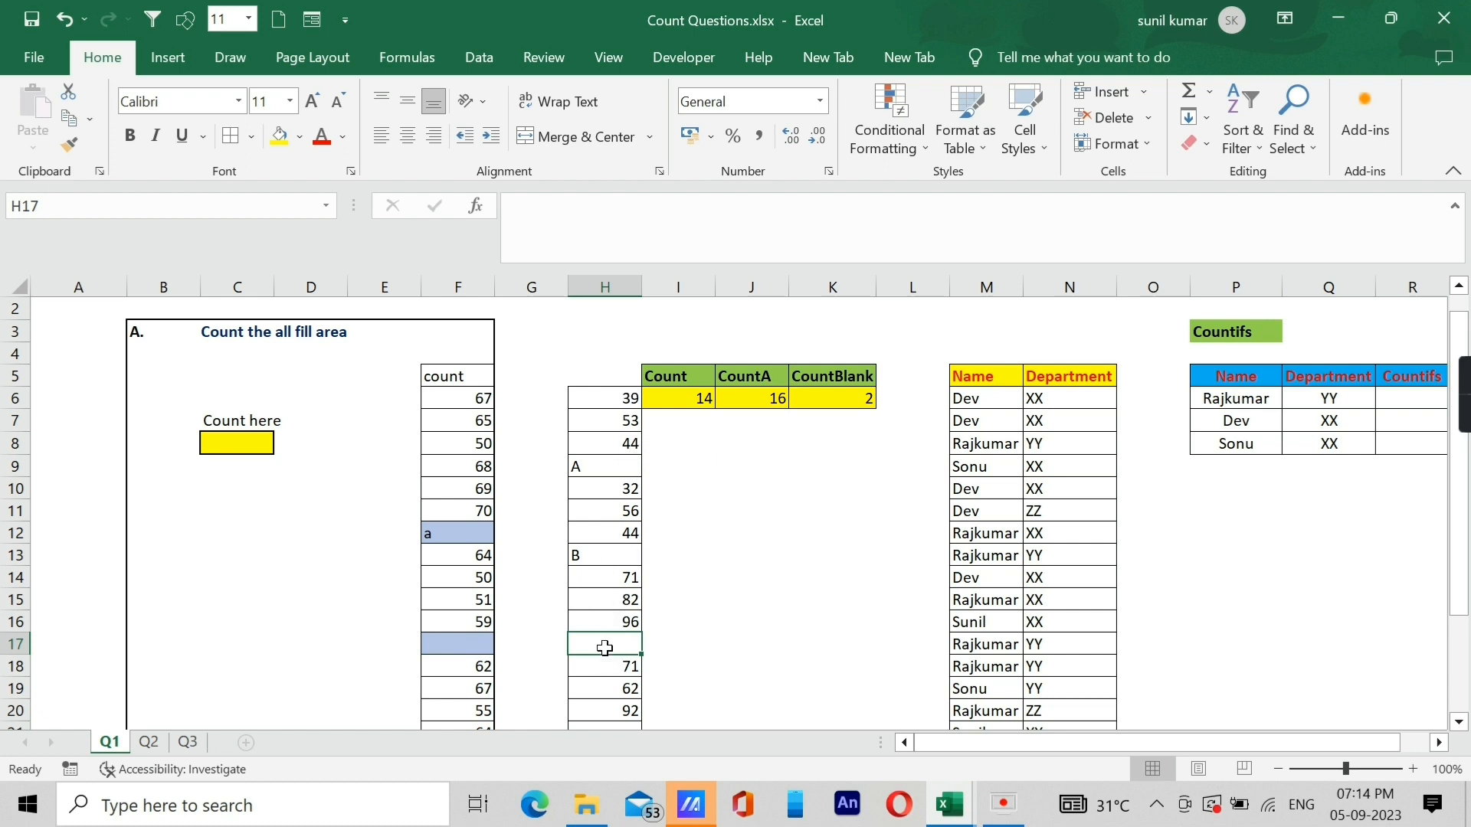
# - Try clearing cell H22, undo the deletion, and inspect the COUNTBLANK formula in K6
pyautogui.scroll(-1, 604, 648)
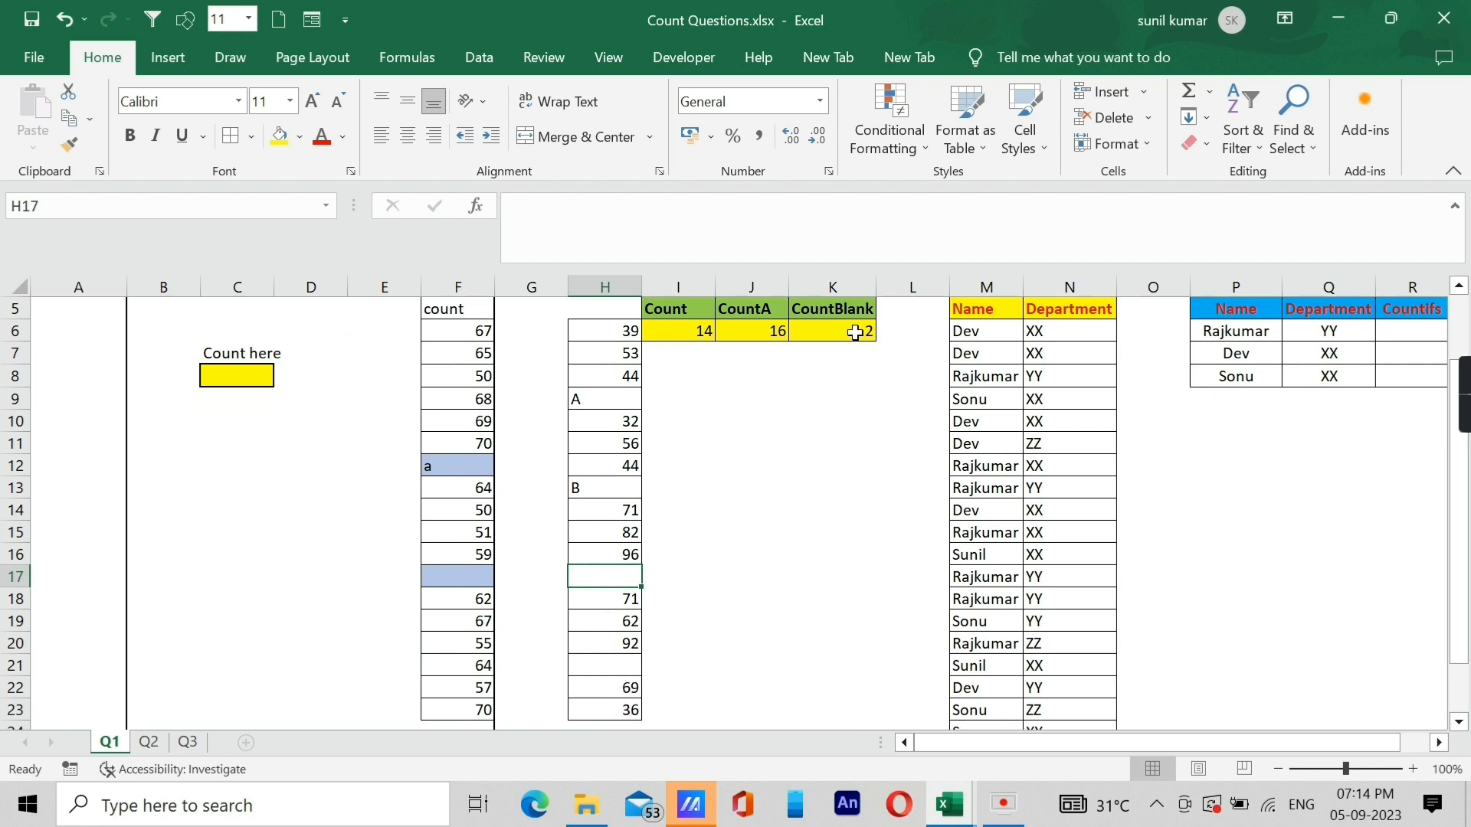
pyautogui.click(616, 690)
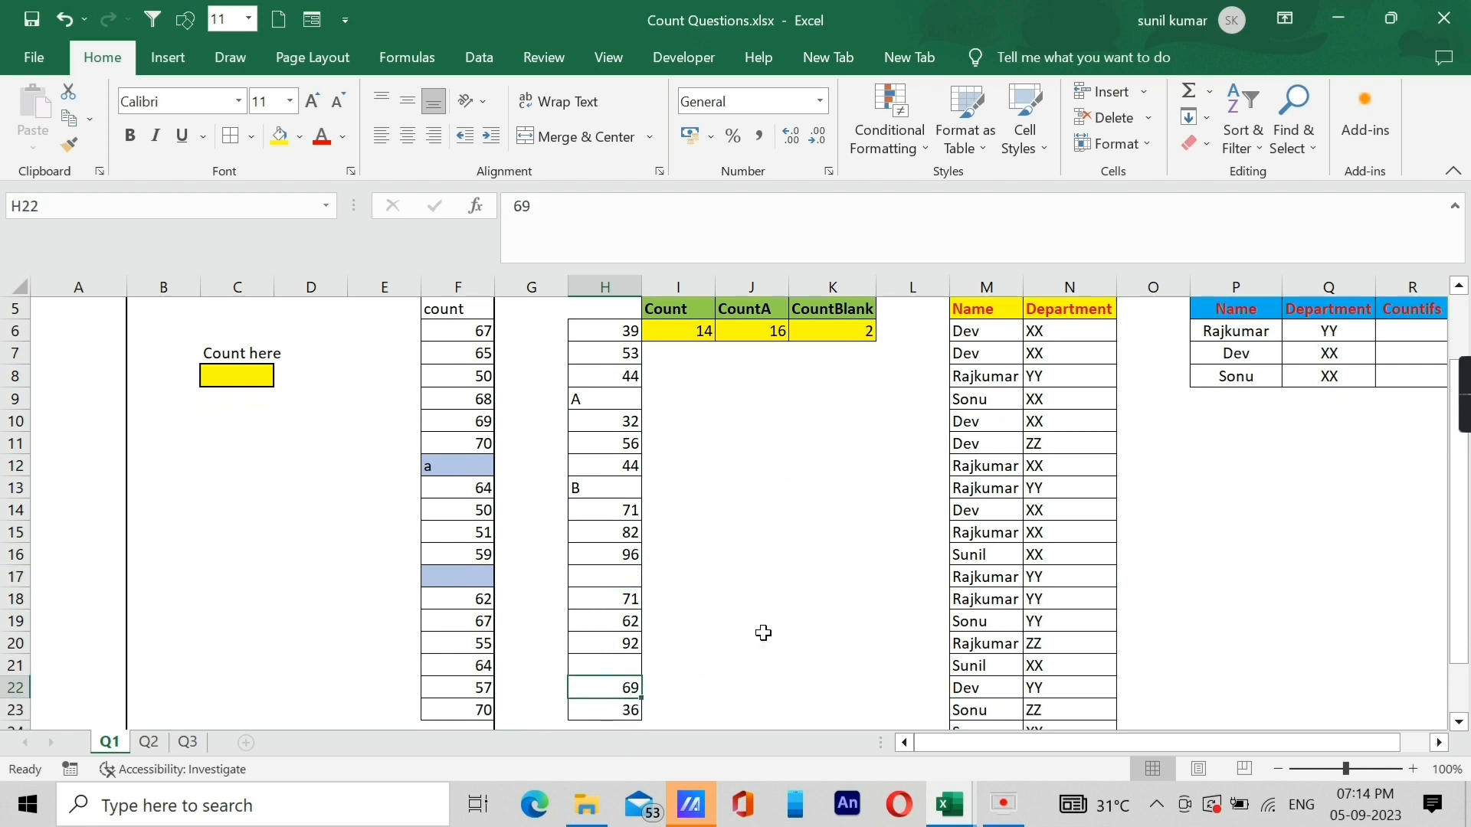
pyautogui.press('Delete')
pyautogui.hotkey('ctrl', 'z')
pyautogui.scroll(1, 695, 659)
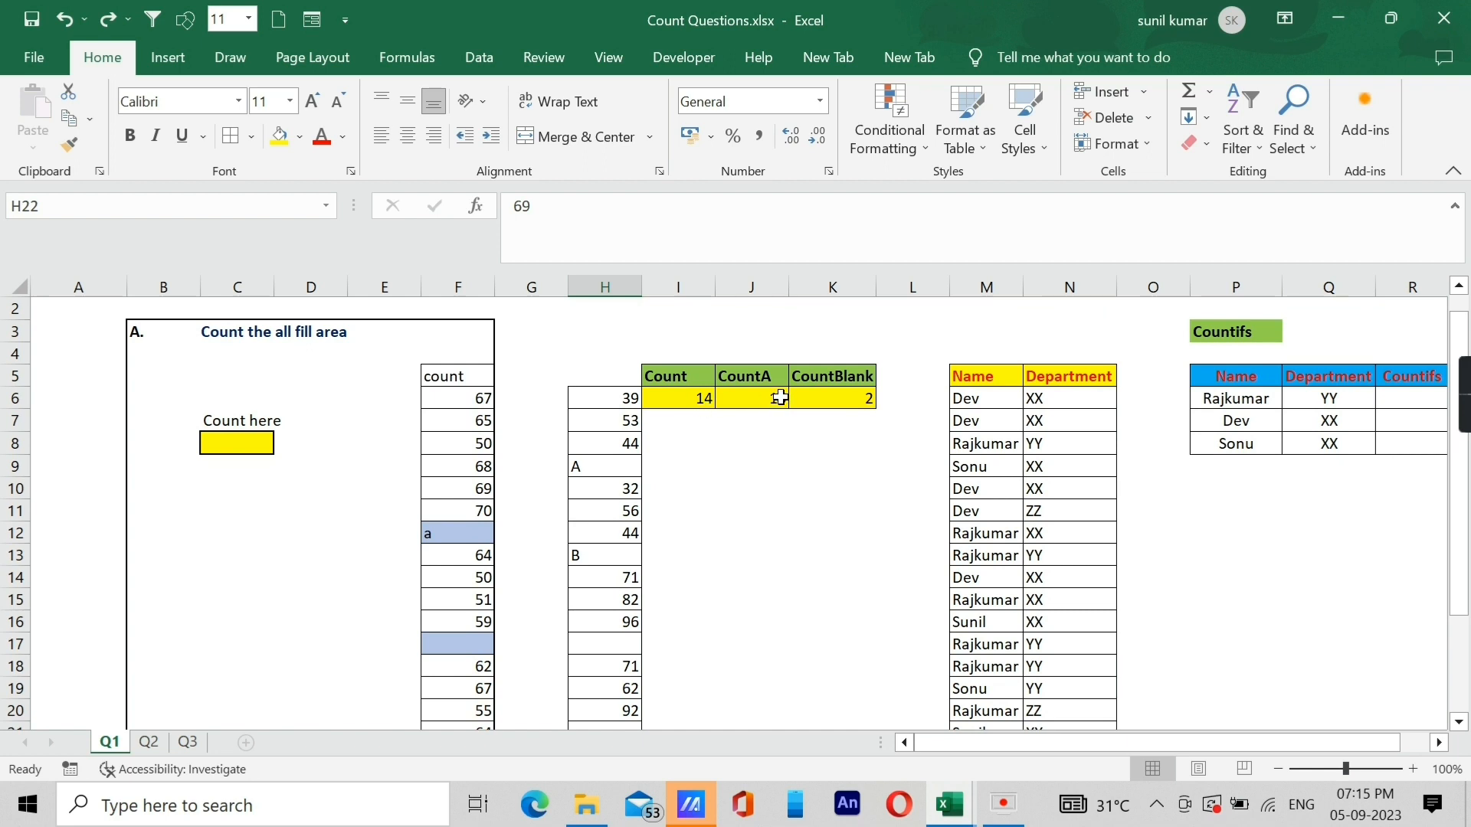
pyautogui.click(852, 399)
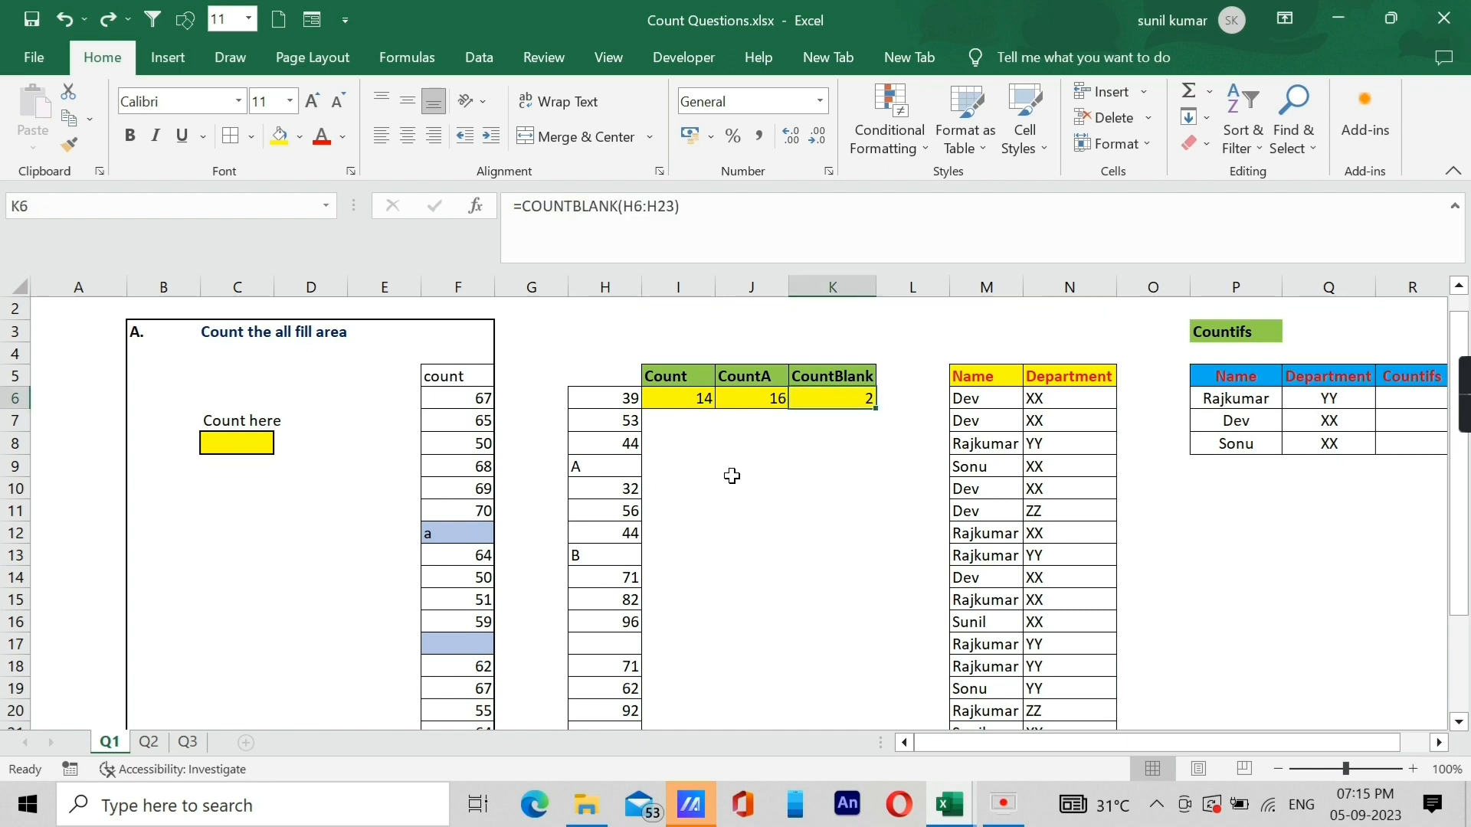
pyautogui.press('Down')
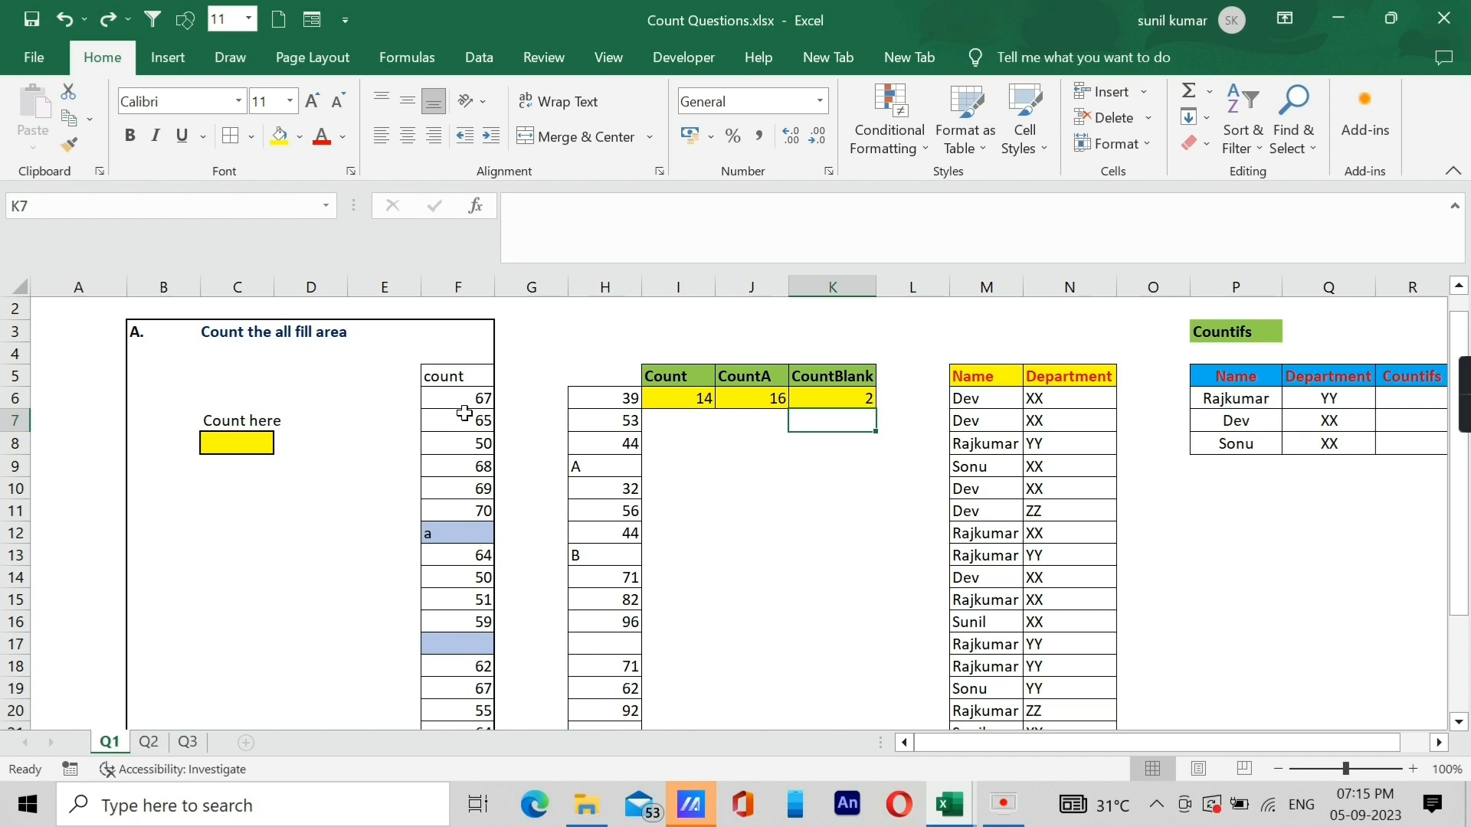
# - Review question A's number list in column F and its yellow answer cell C8
pyautogui.moveTo(459, 398); pyautogui.dragTo(460, 680)
pyautogui.scroll(2, 437, 601)
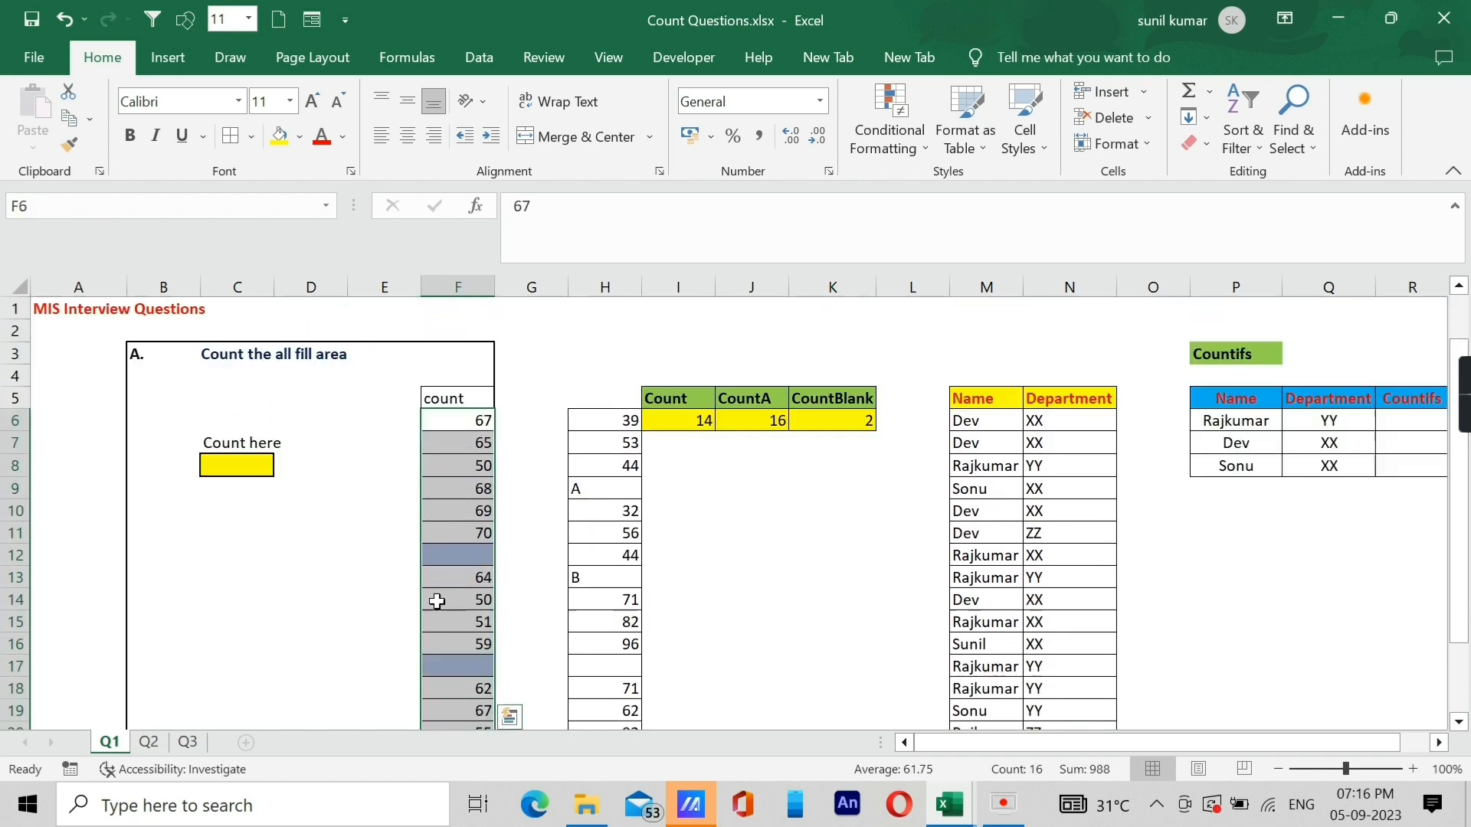
pyautogui.click(427, 426)
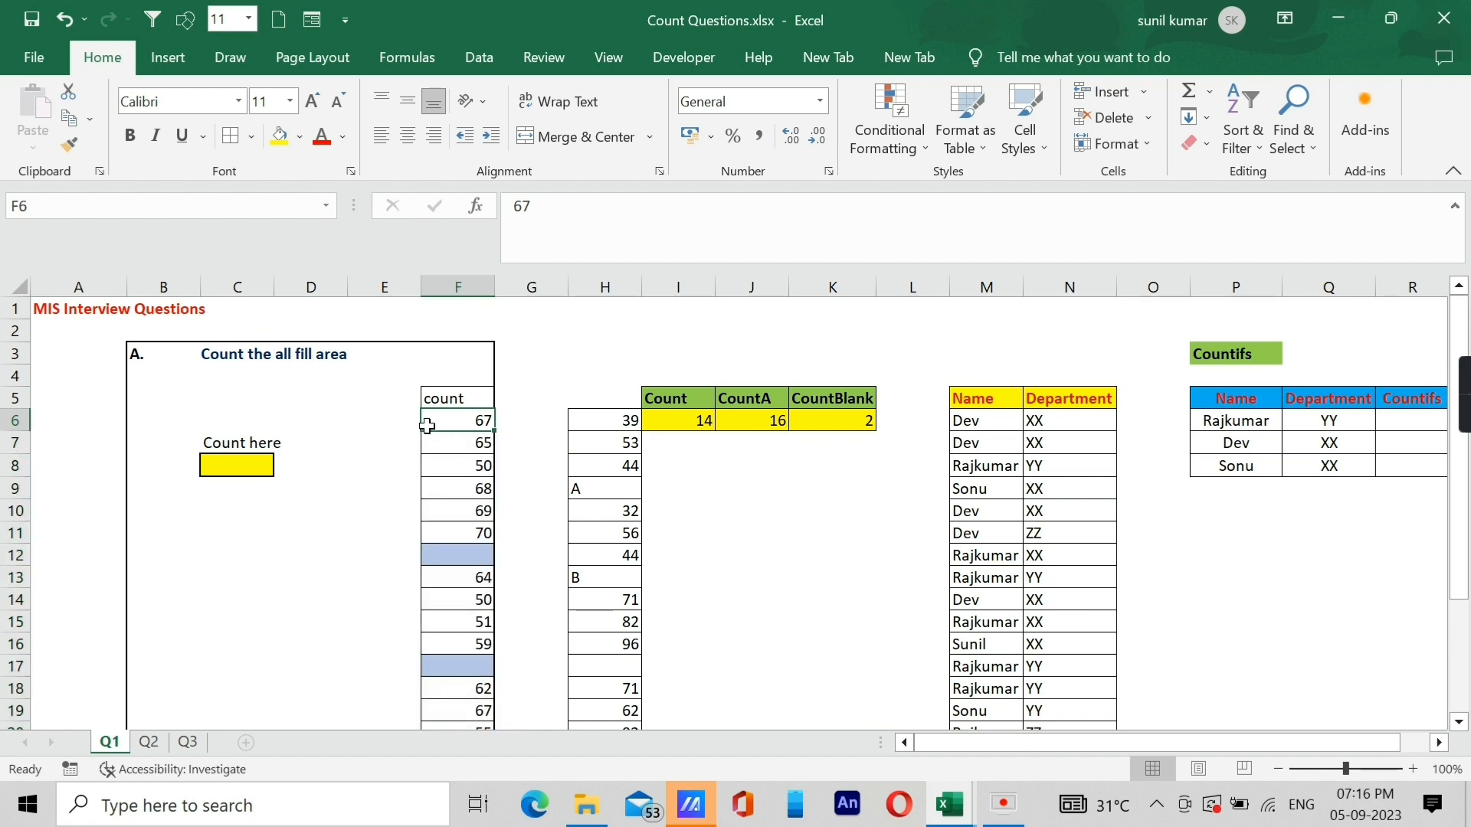
pyautogui.click(234, 465)
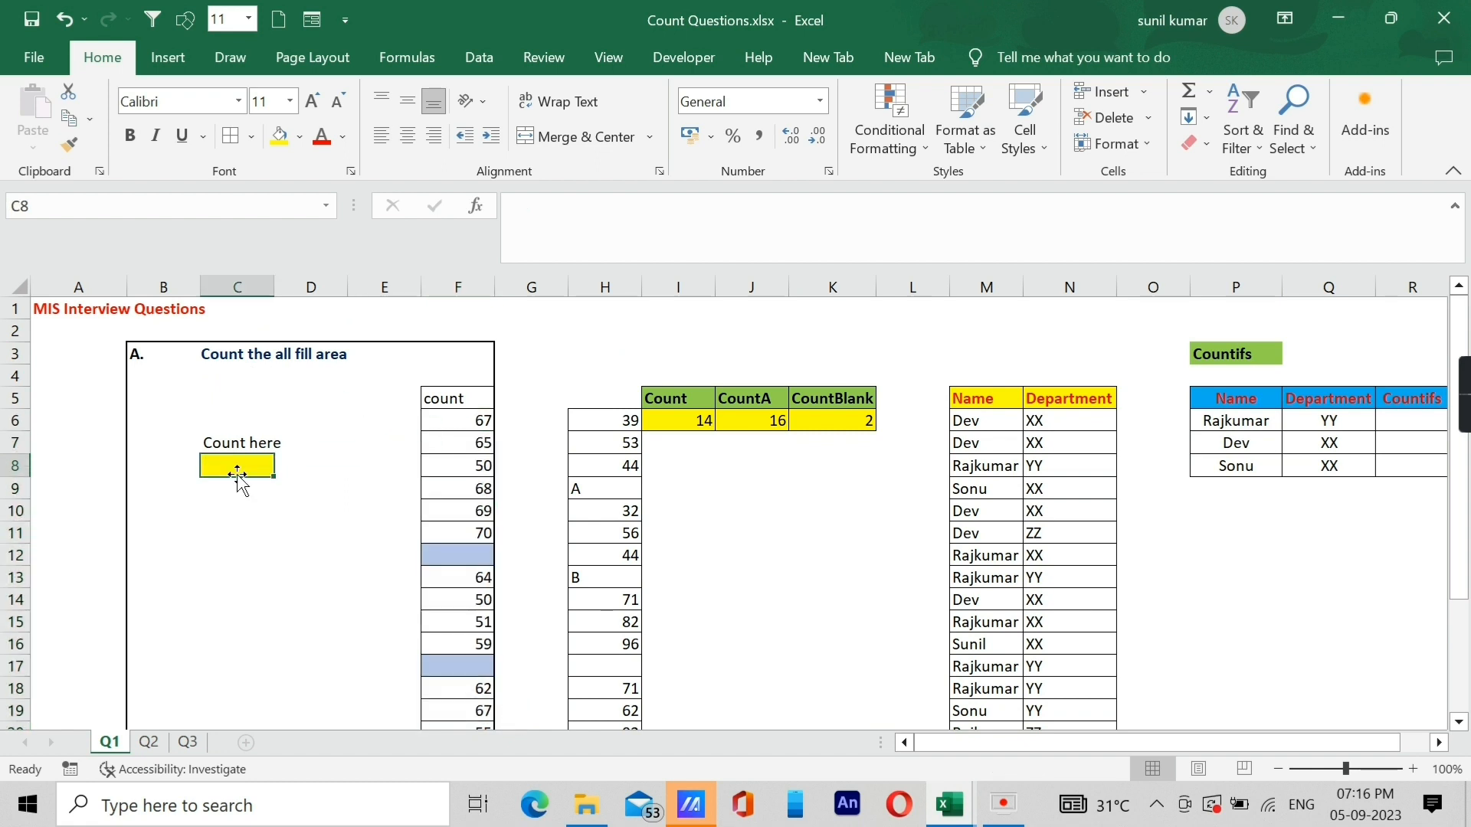
# - Examine the empty shaded cells F12 and F17 within question A's list
pyautogui.click(447, 553)
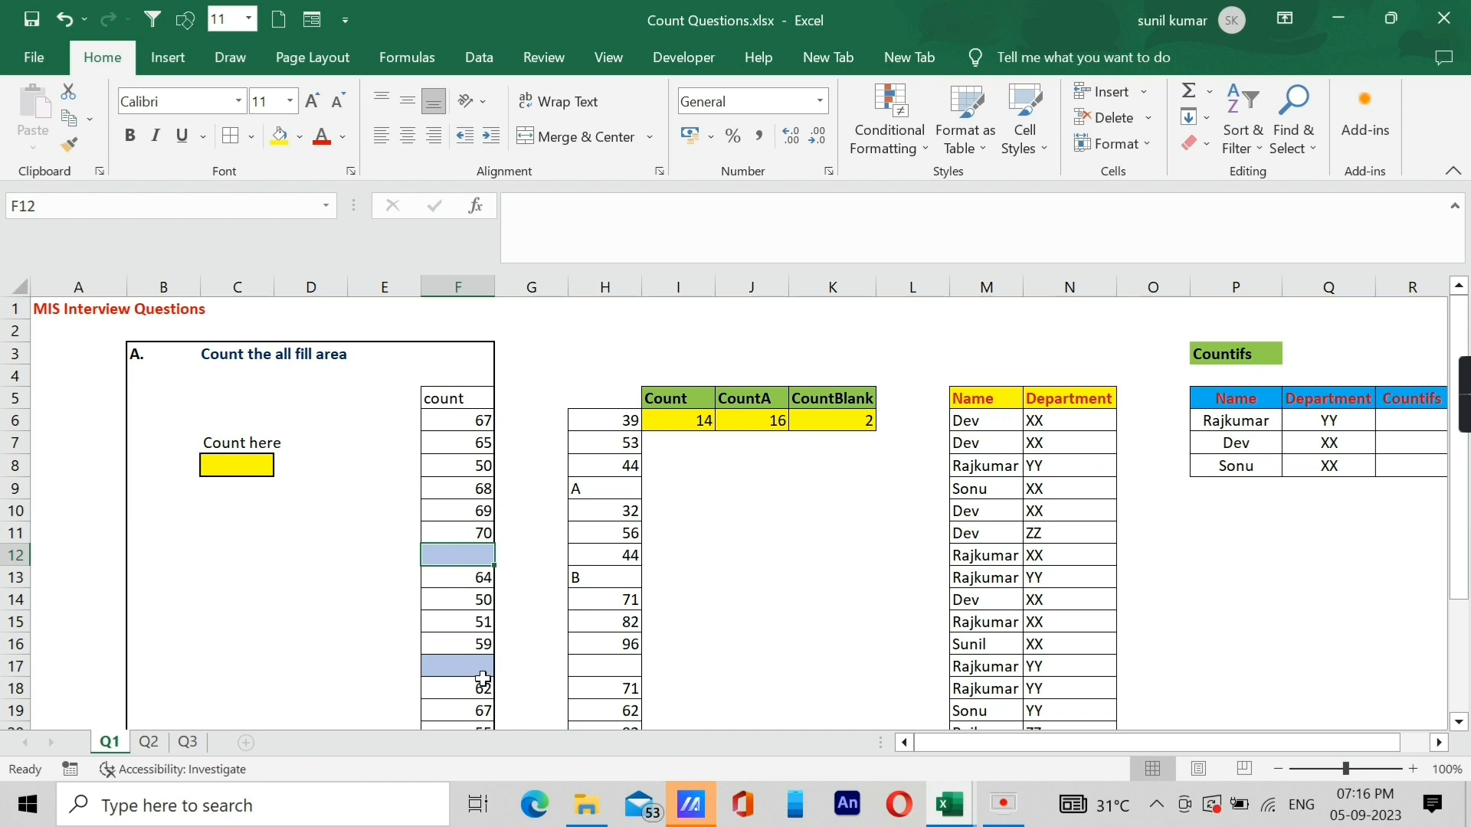
pyautogui.keyDown('ctrl'); pyautogui.click(460, 669); pyautogui.keyUp('ctrl')
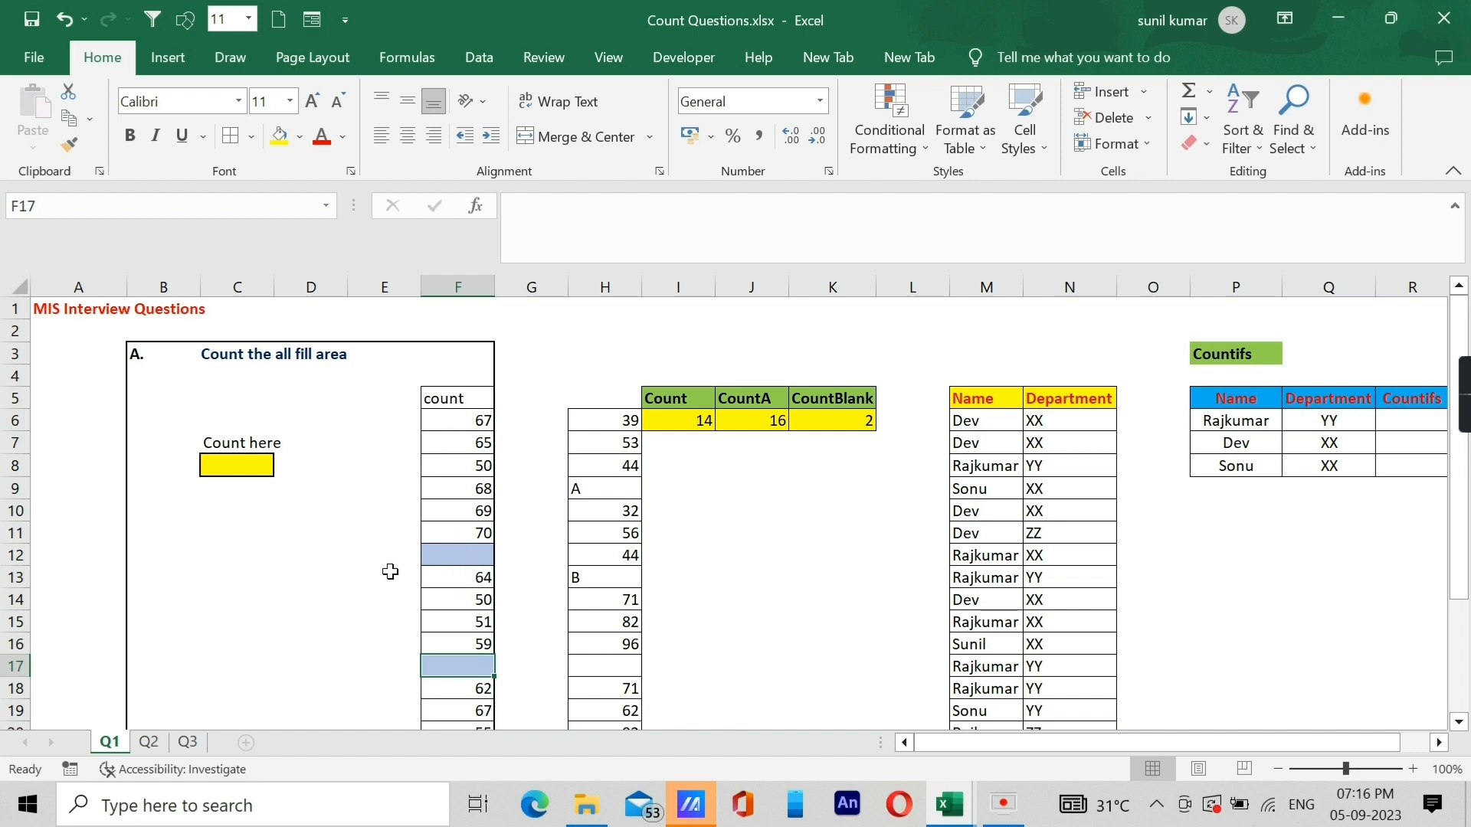
pyautogui.keyDown('ctrl'); pyautogui.click(459, 555); pyautogui.keyUp('ctrl')
pyautogui.keyDown('ctrl'); pyautogui.click(443, 672); pyautogui.keyUp('ctrl')
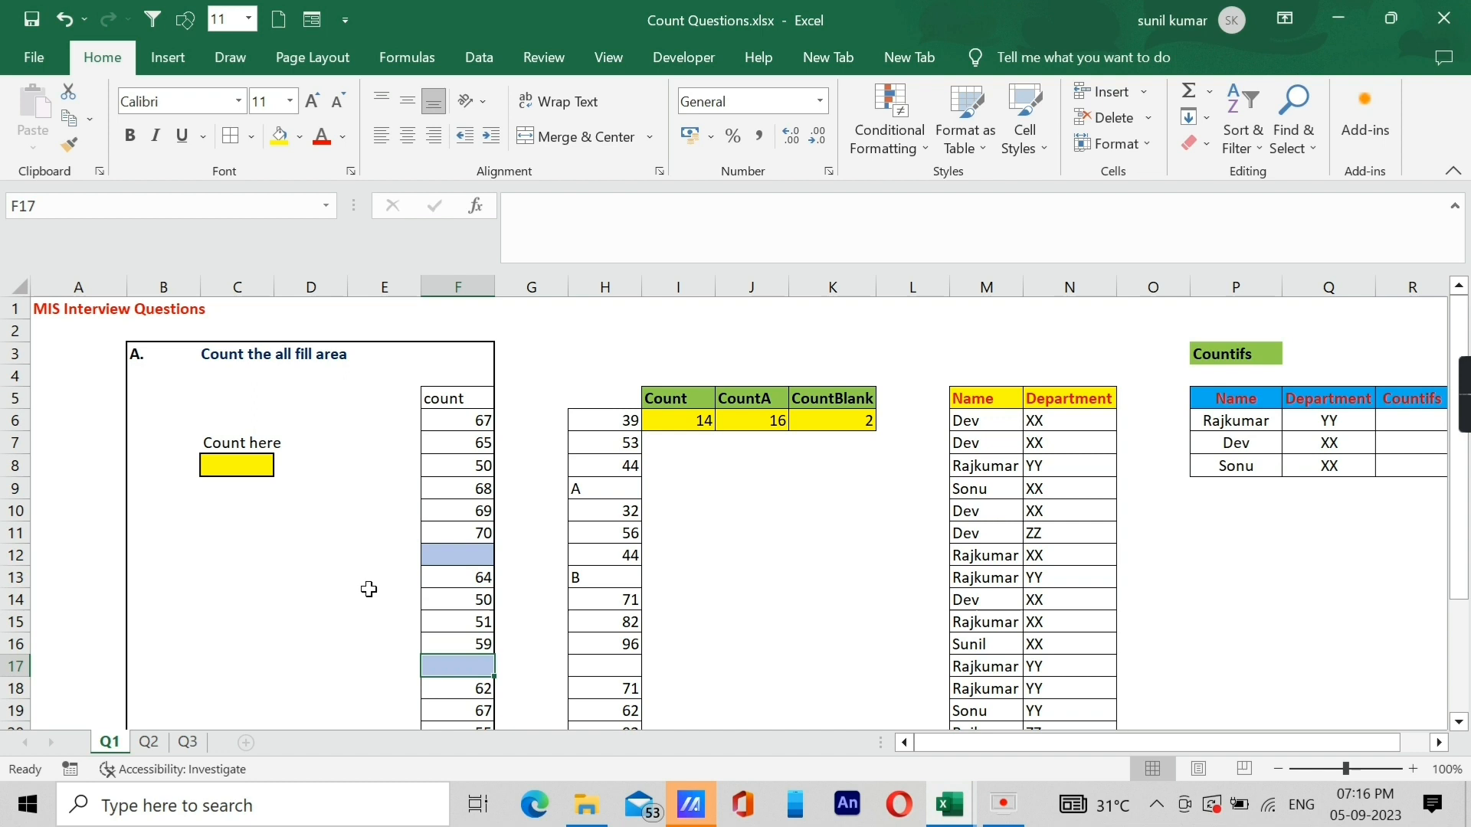
pyautogui.keyDown('ctrl'); pyautogui.click(370, 551); pyautogui.keyUp('ctrl')
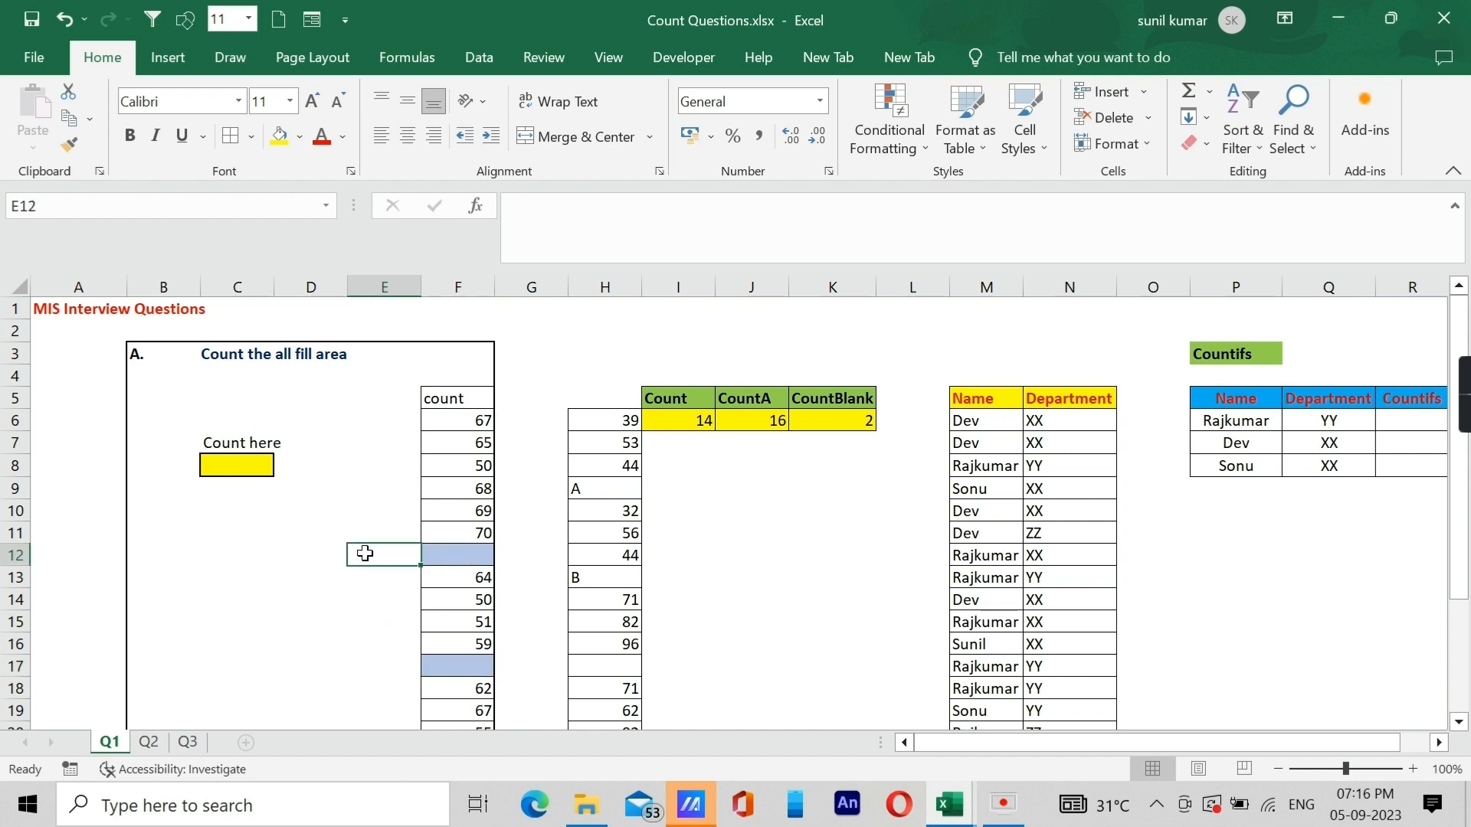
pyautogui.keyDown('ctrl'); pyautogui.click(452, 553); pyautogui.keyUp('ctrl')
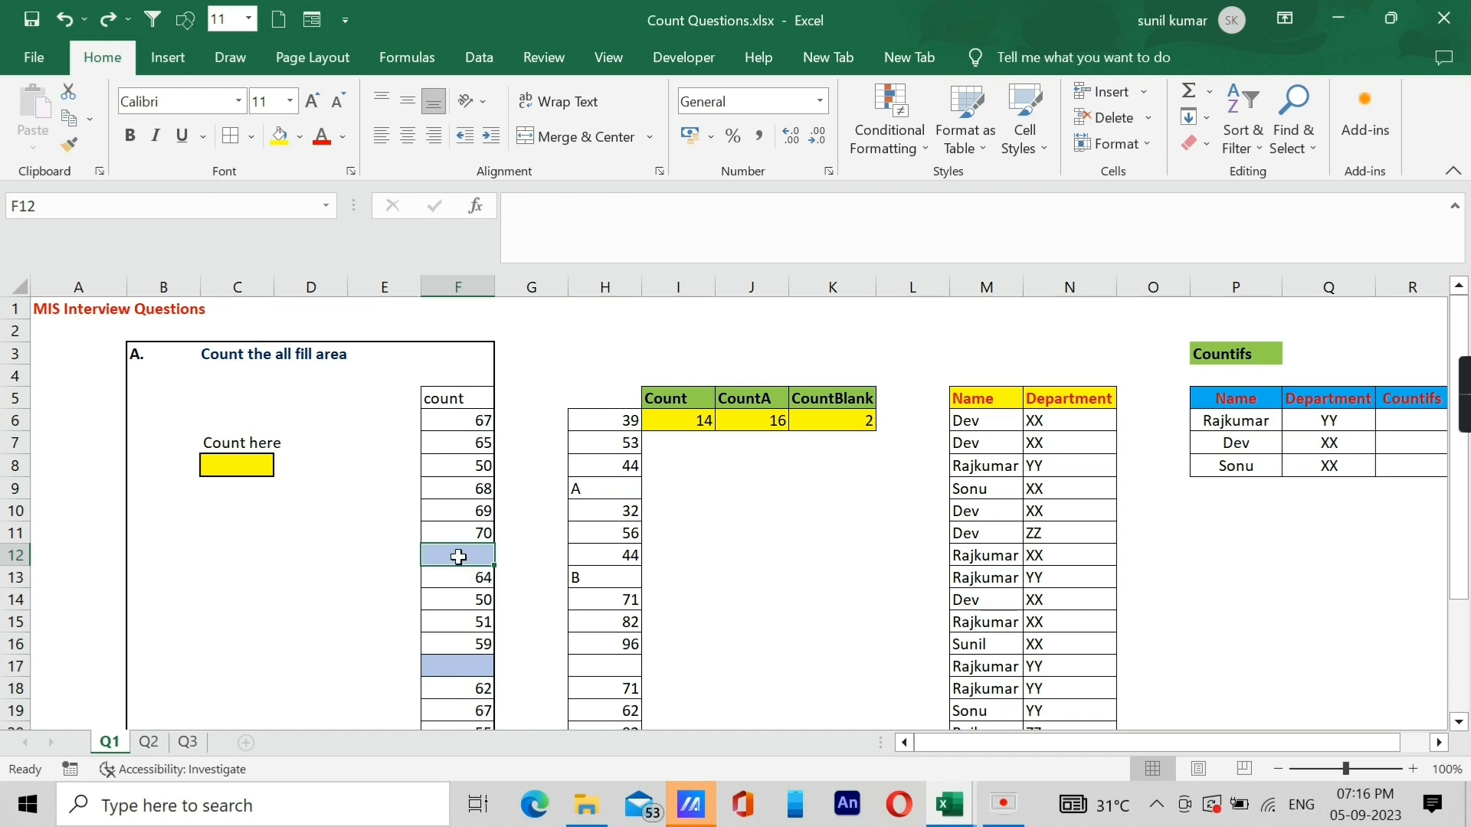
pyautogui.keyDown('ctrl'); pyautogui.click(456, 667); pyautogui.keyUp('ctrl')
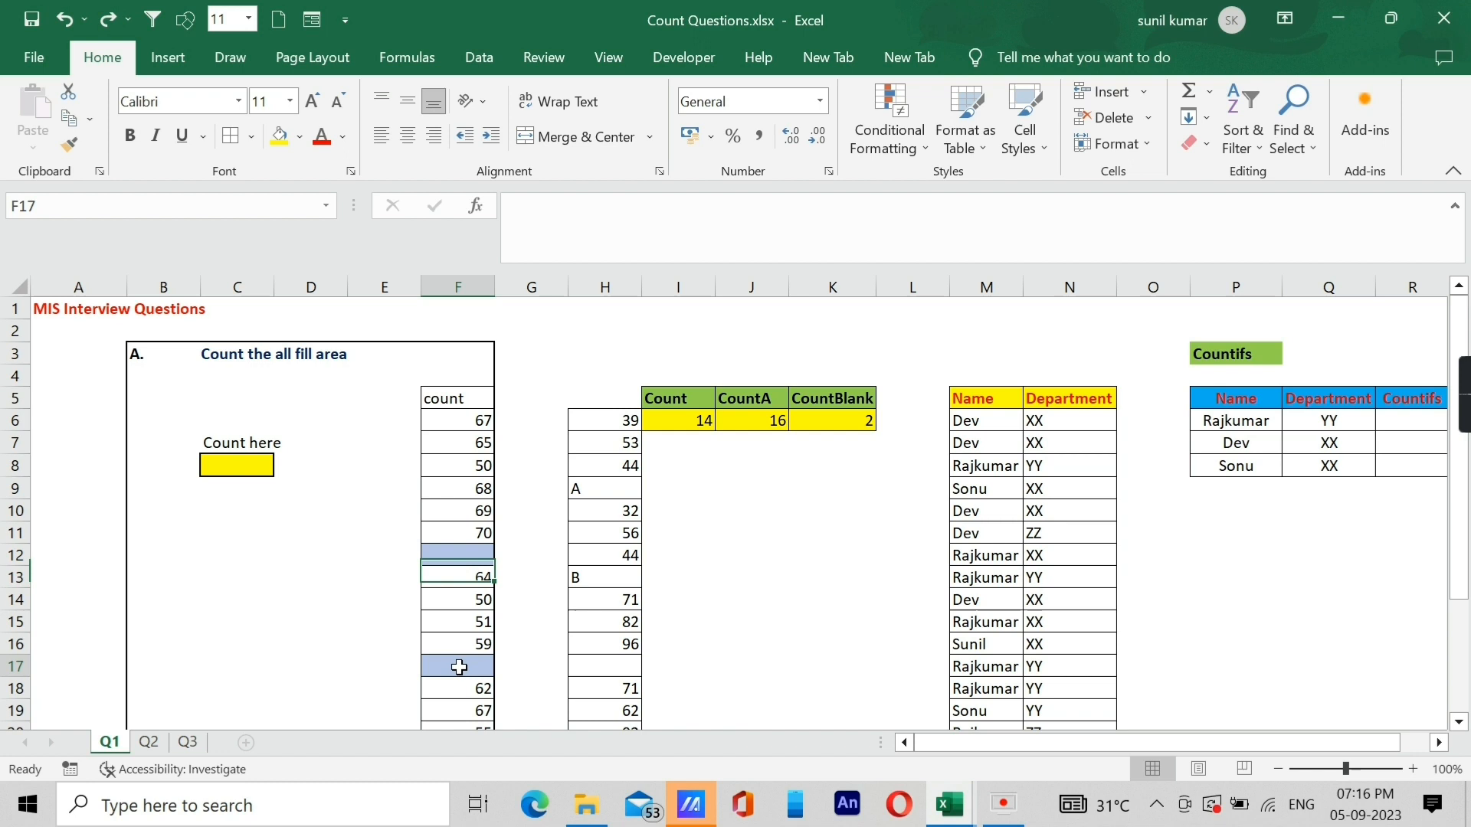
pyautogui.keyDown('ctrl'); pyautogui.click(464, 558); pyautogui.keyUp('ctrl')
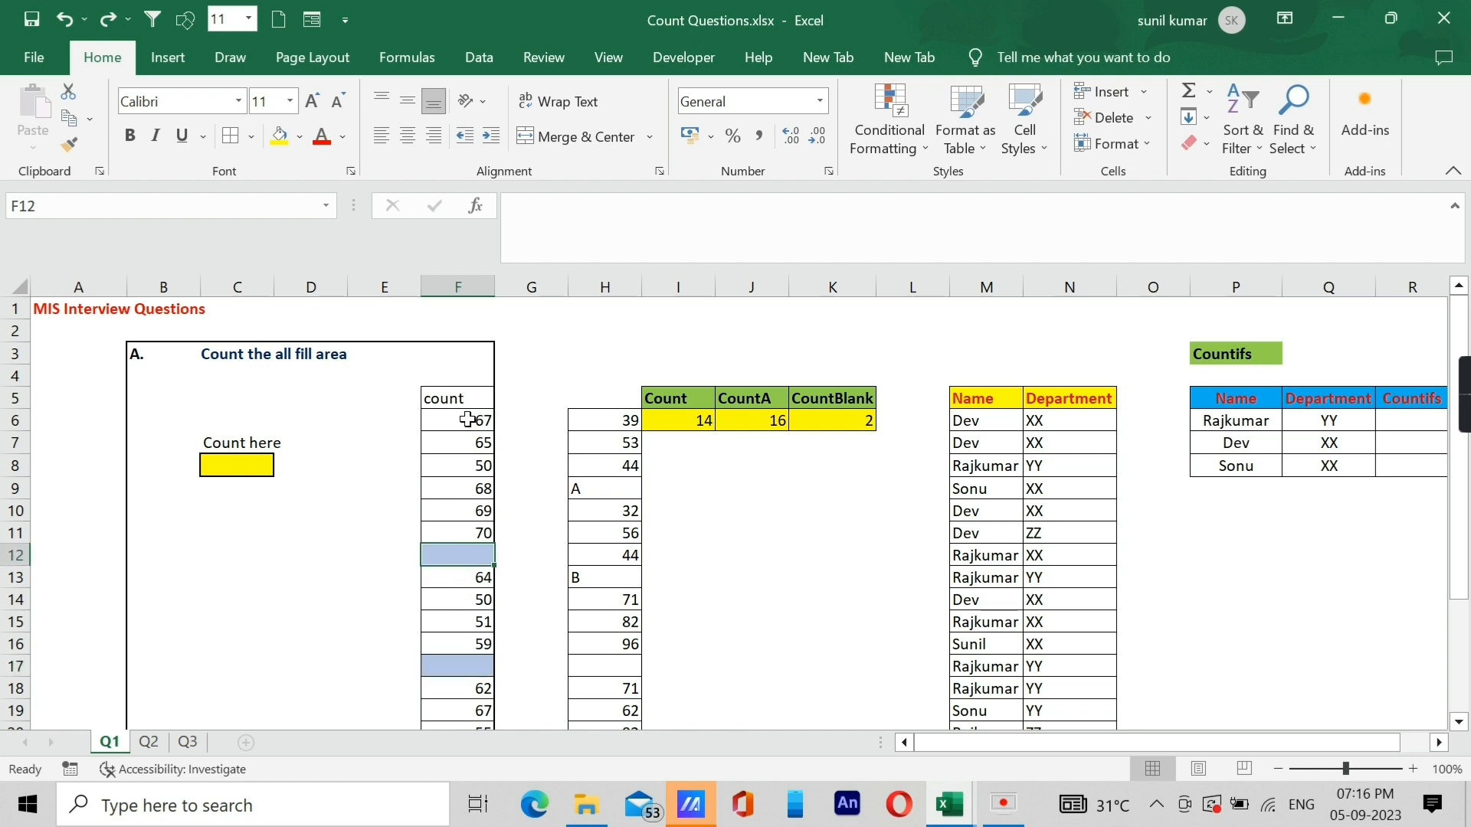
# - Compare the list F6:F23 and its empty shaded cells with the COUNTA formula in J6
pyautogui.moveTo(467, 420); pyautogui.dragTo(476, 720)
pyautogui.click(467, 467)
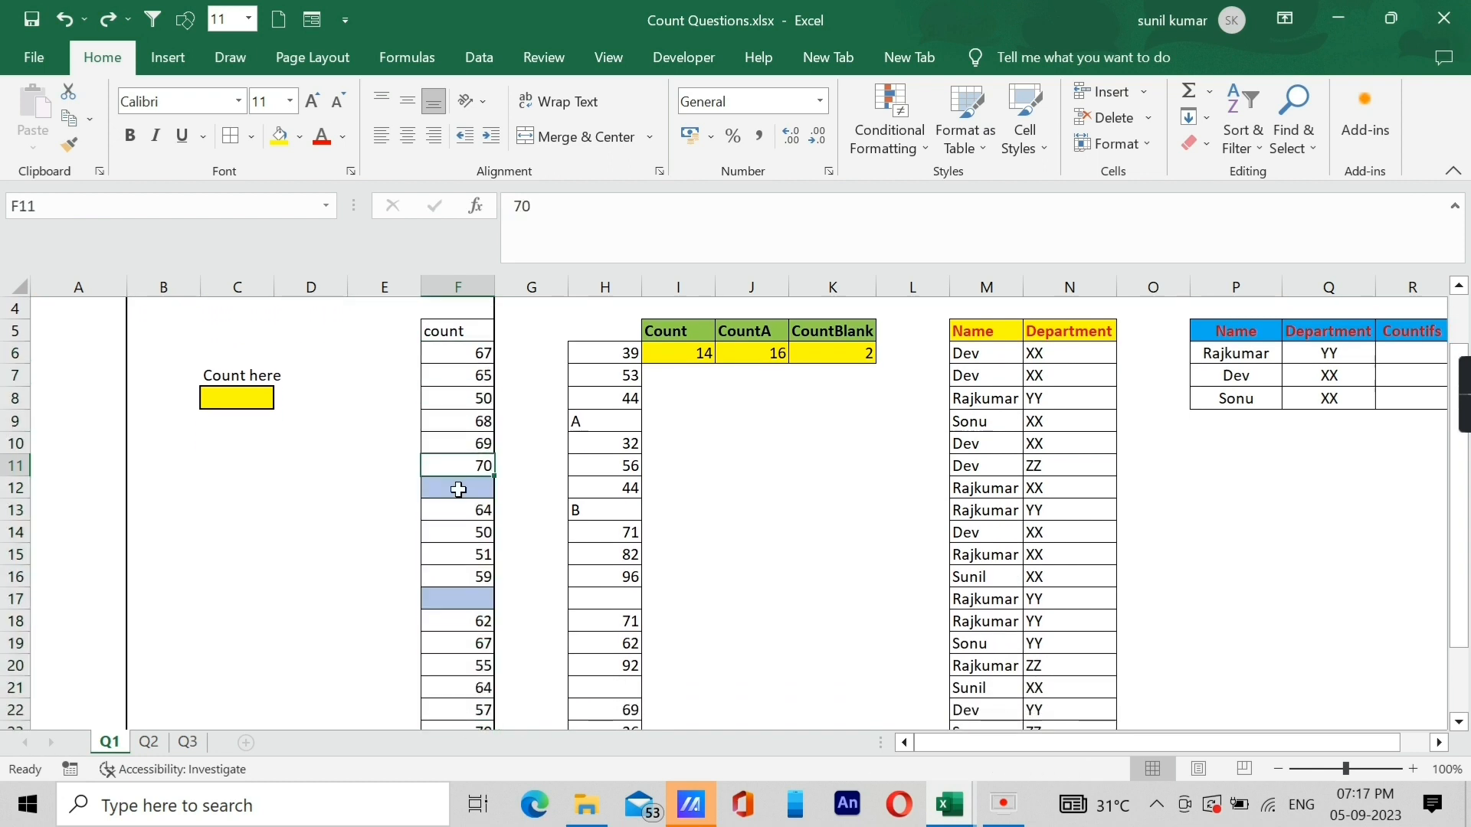
pyautogui.scroll(1, 459, 490)
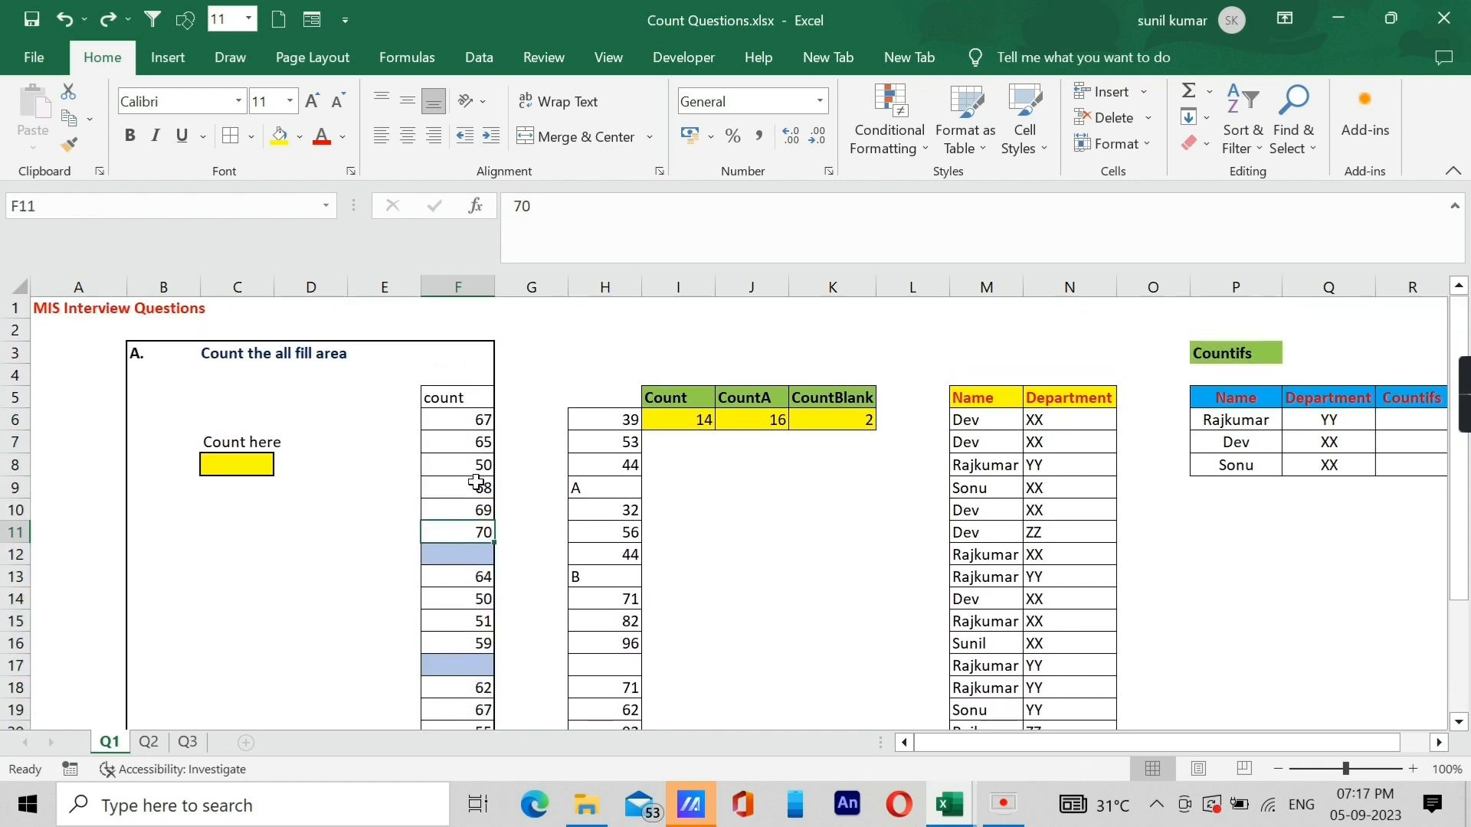
pyautogui.click(751, 420)
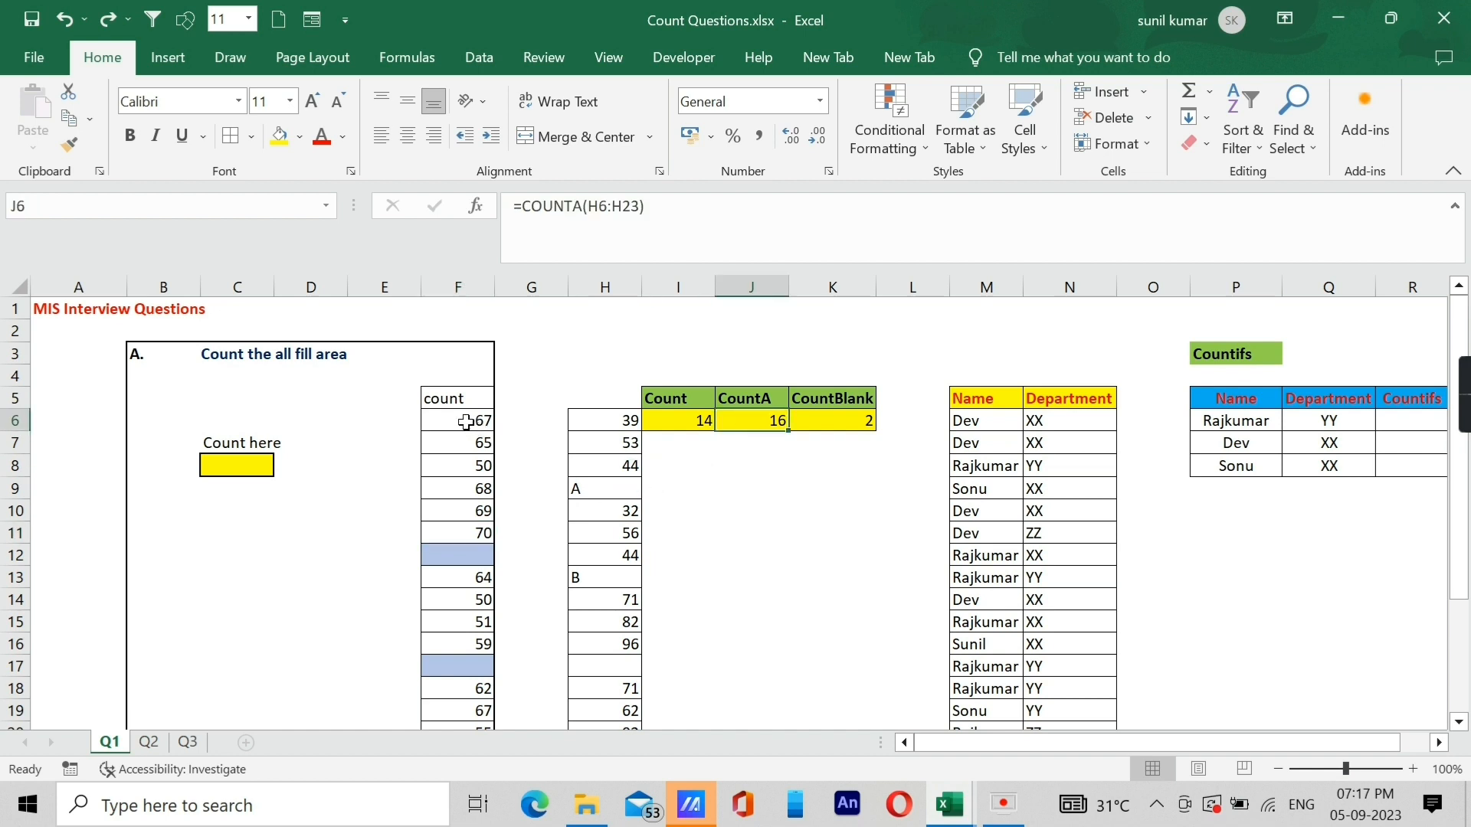
pyautogui.moveTo(466, 423); pyautogui.dragTo(465, 708)
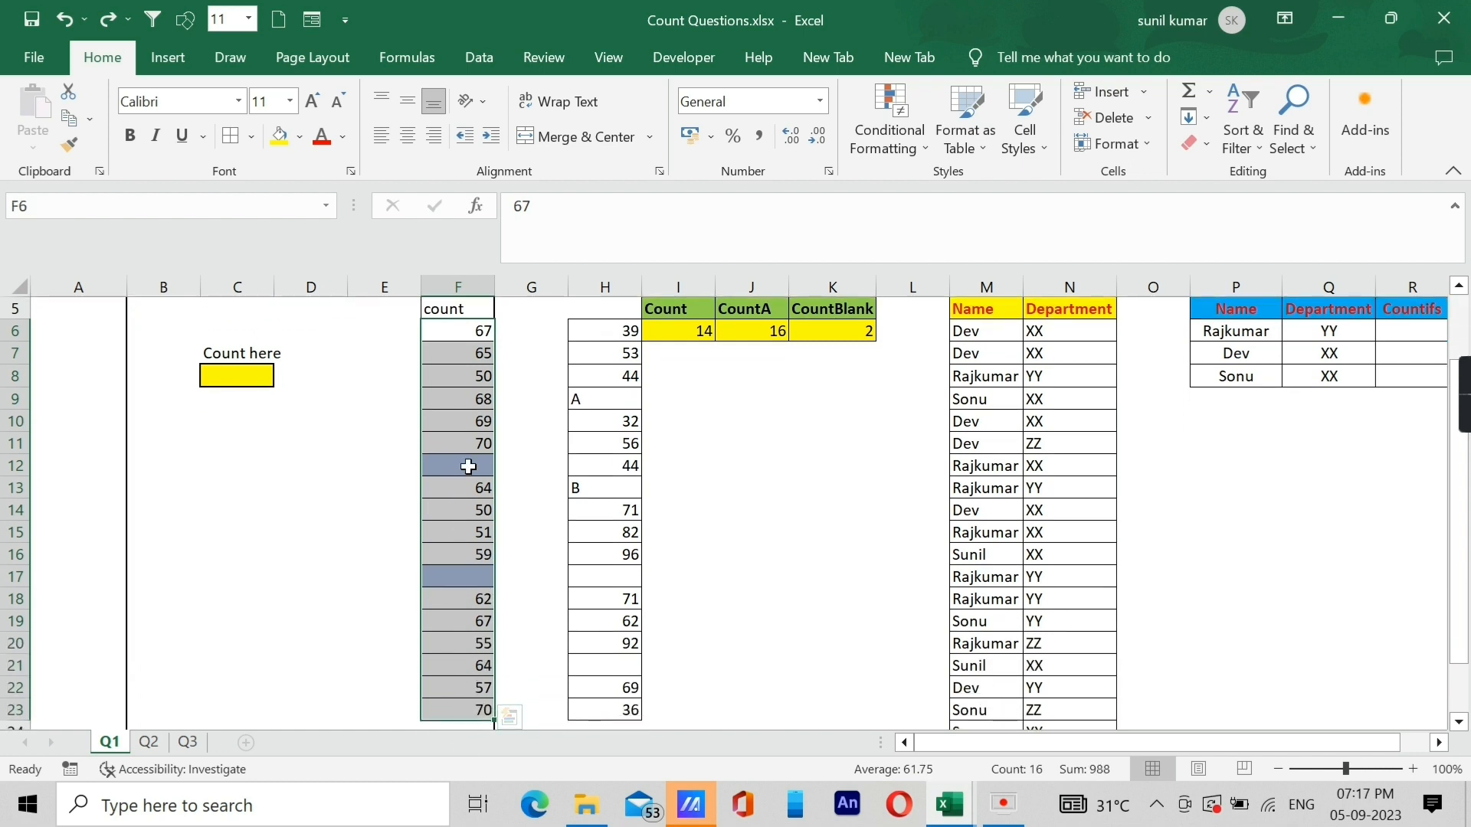
pyautogui.scroll(1, 468, 467)
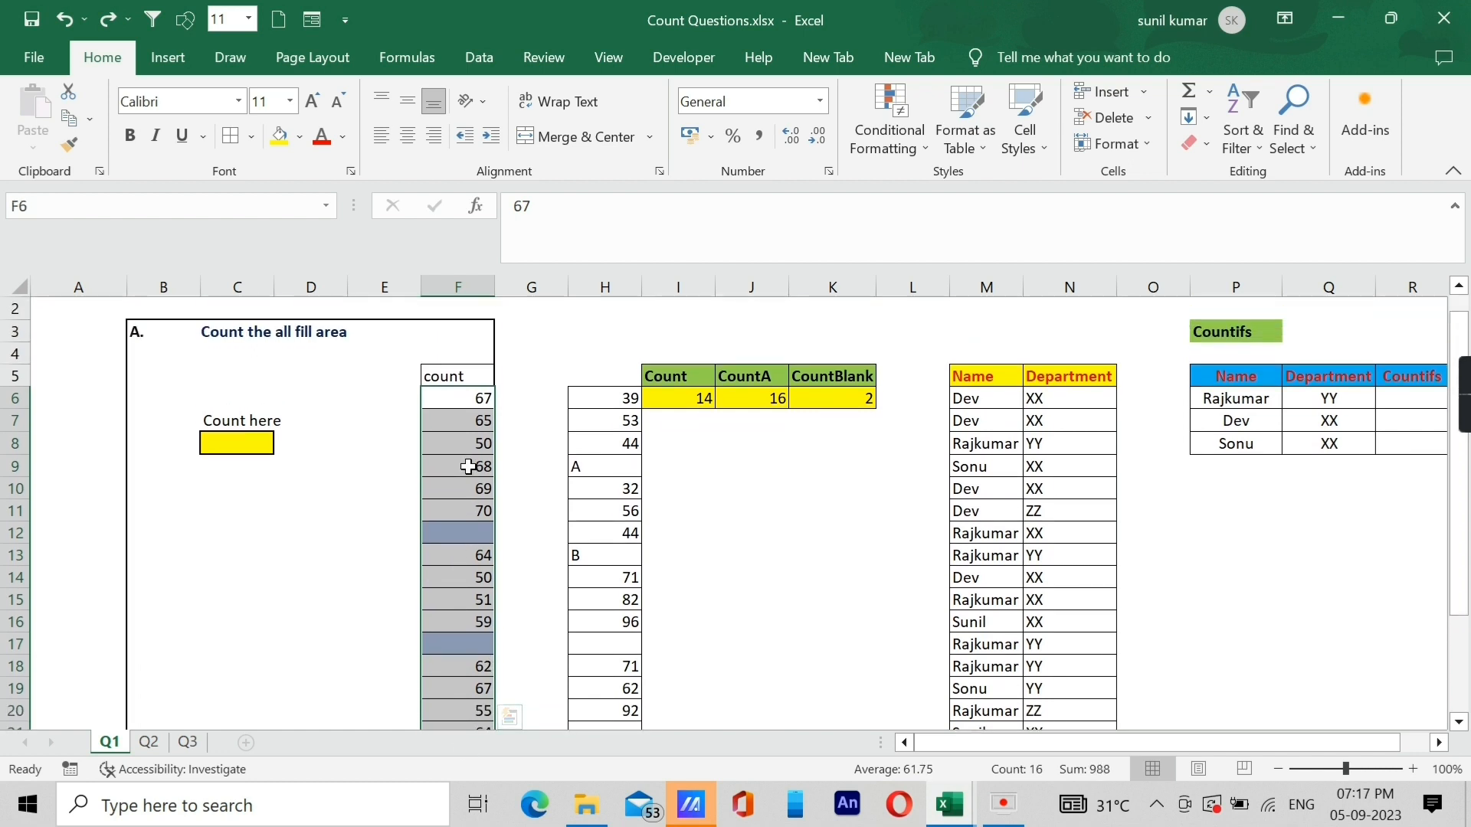
pyautogui.click(455, 533)
pyautogui.click(771, 395)
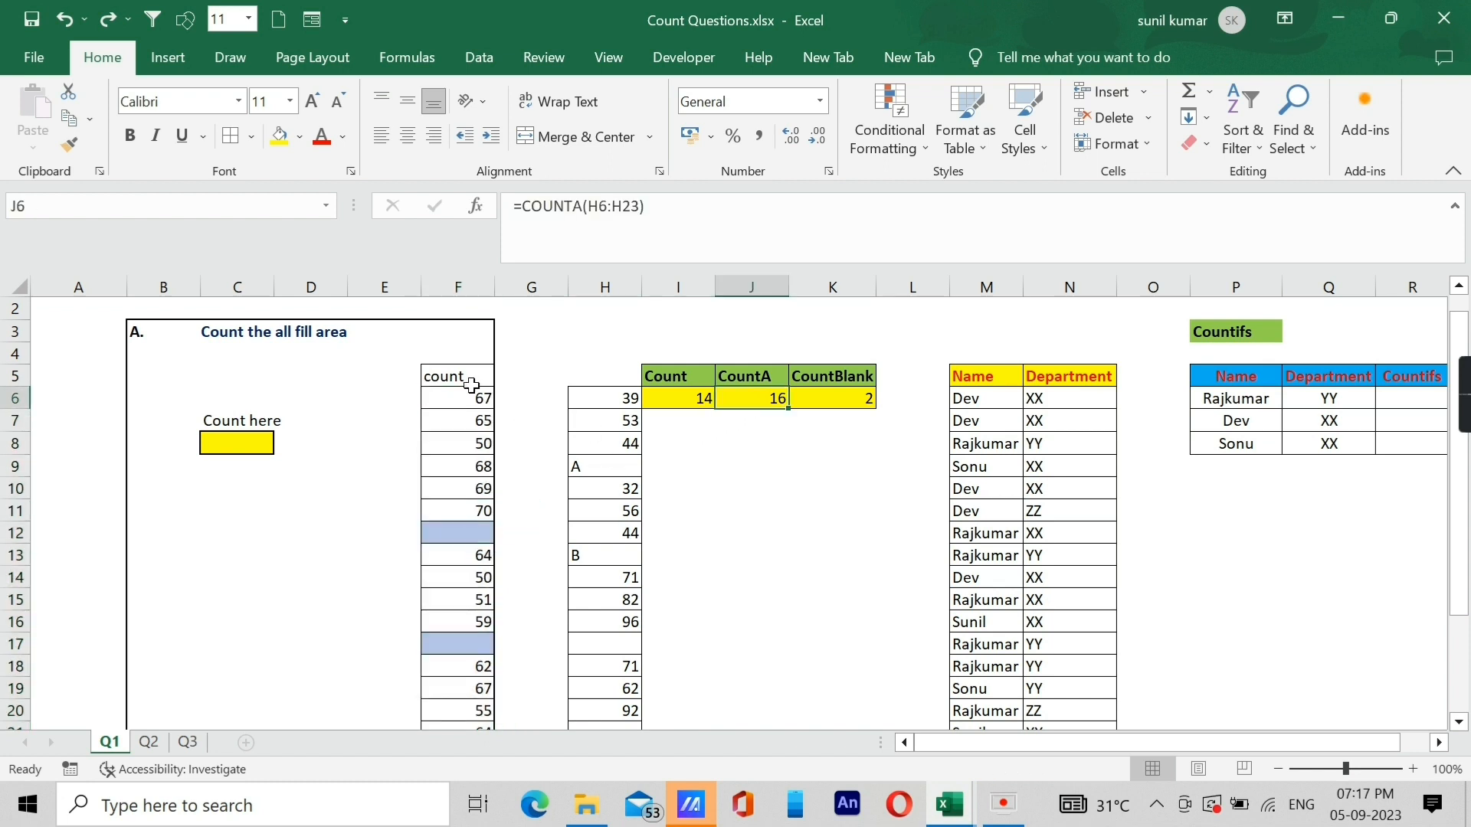
pyautogui.moveTo(463, 399); pyautogui.dragTo(452, 690)
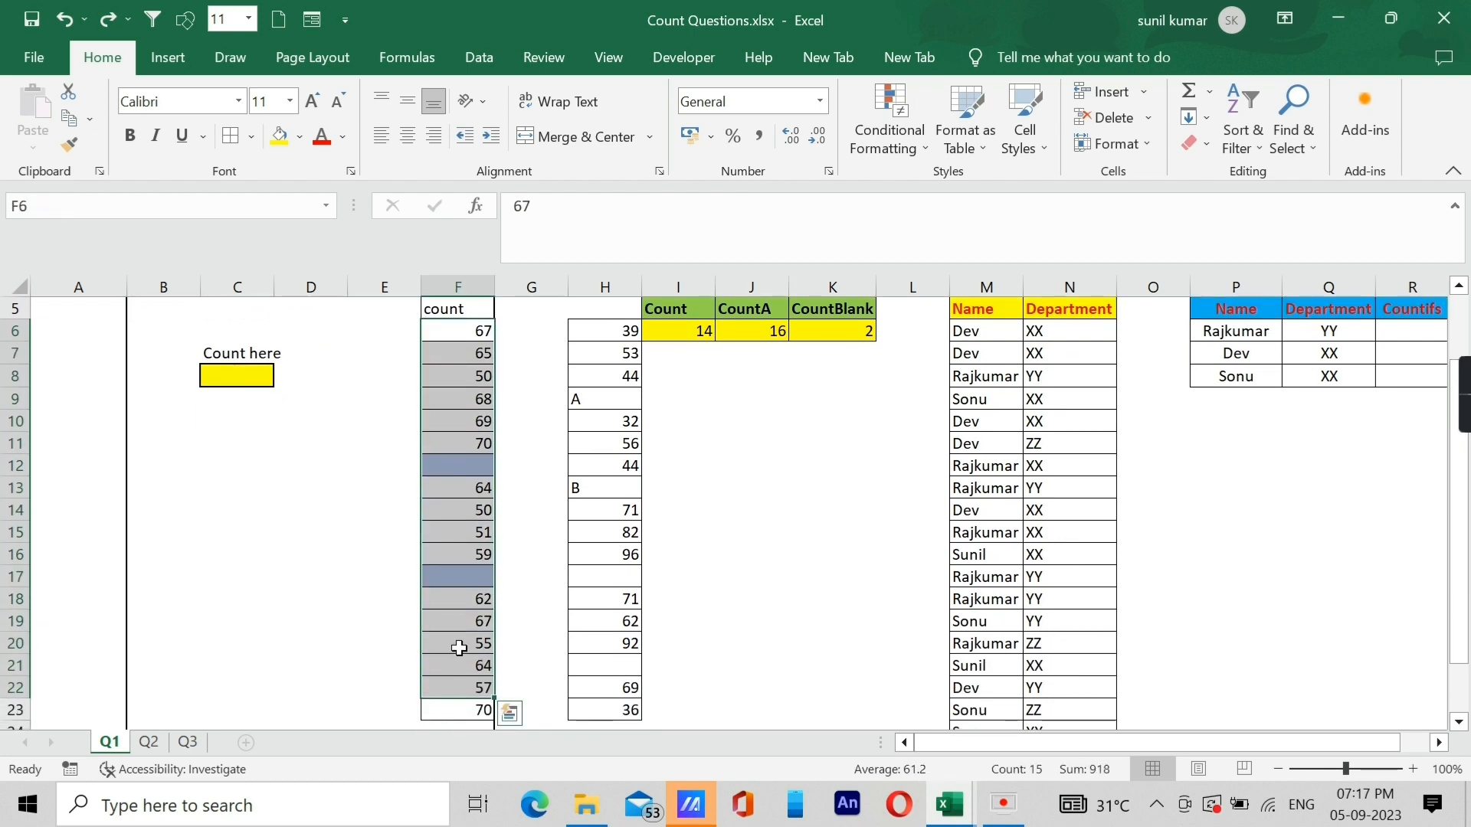
pyautogui.click(459, 577)
pyautogui.scroll(2, 634, 496)
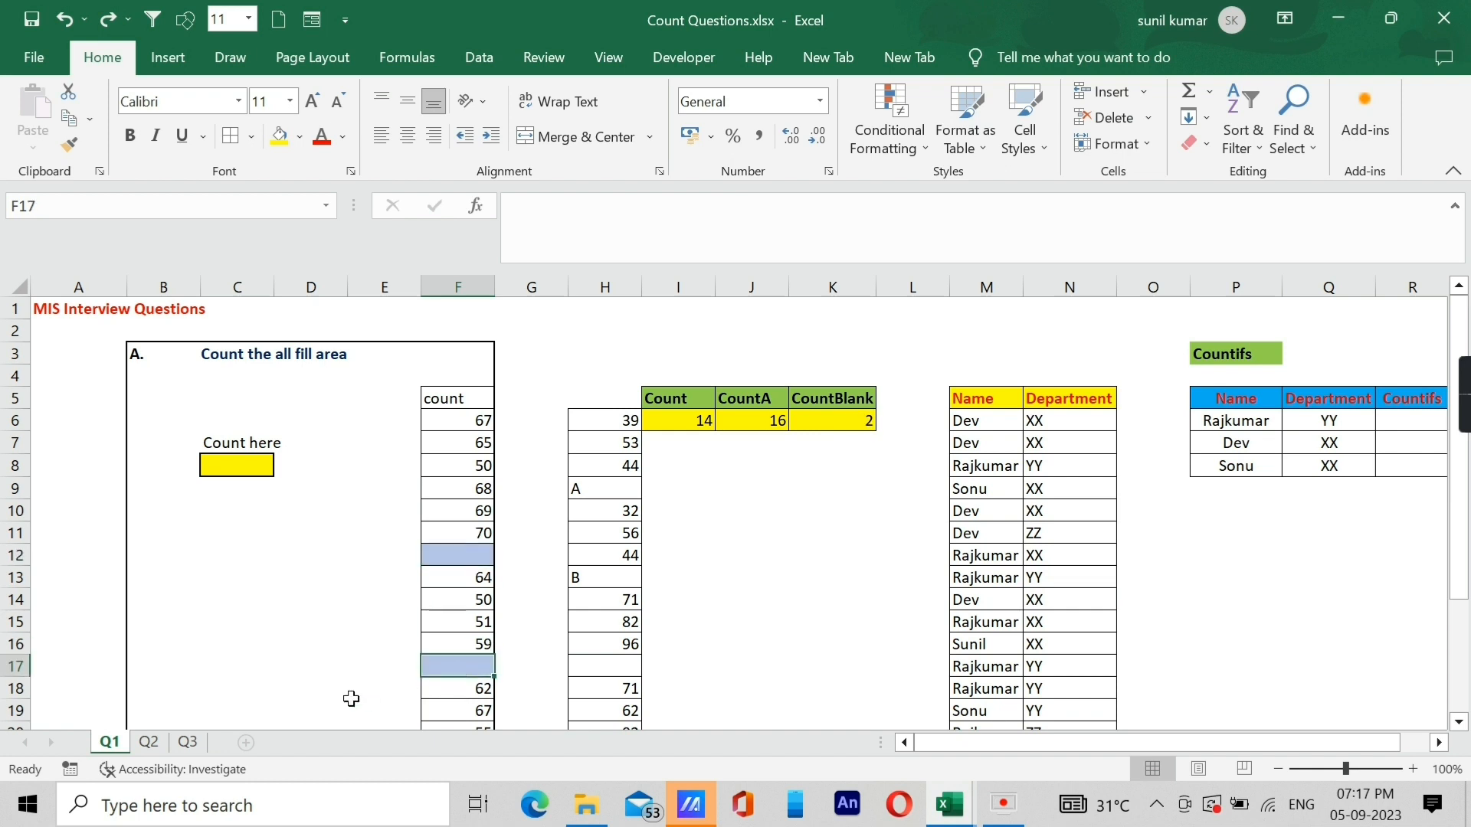
# - Enter =COUNTA(F6:F23) in cell D7 to count question A's non-empty cells, and check it against the list in column F
pyautogui.click(264, 465)
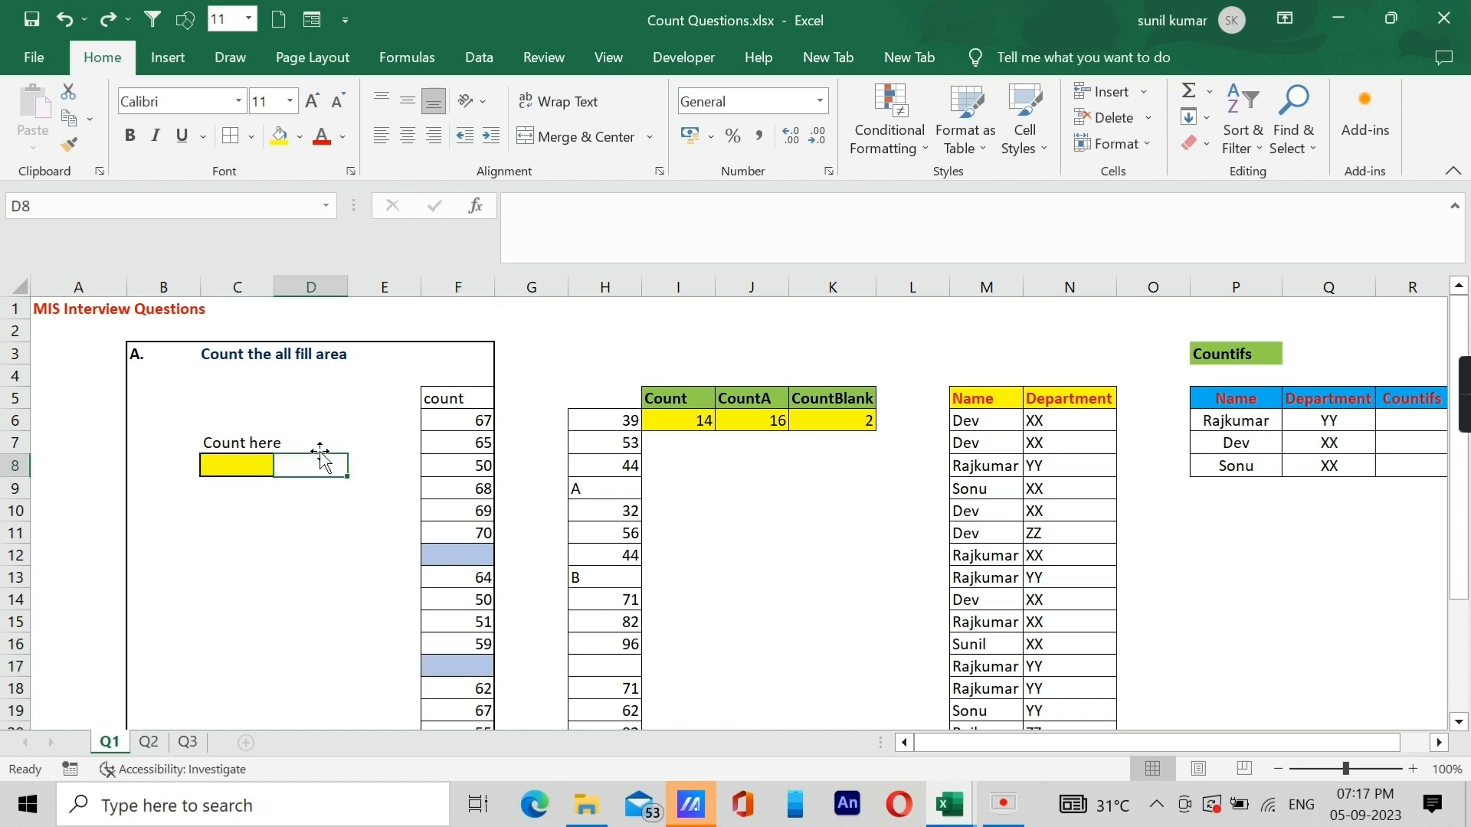
pyautogui.click(321, 438)
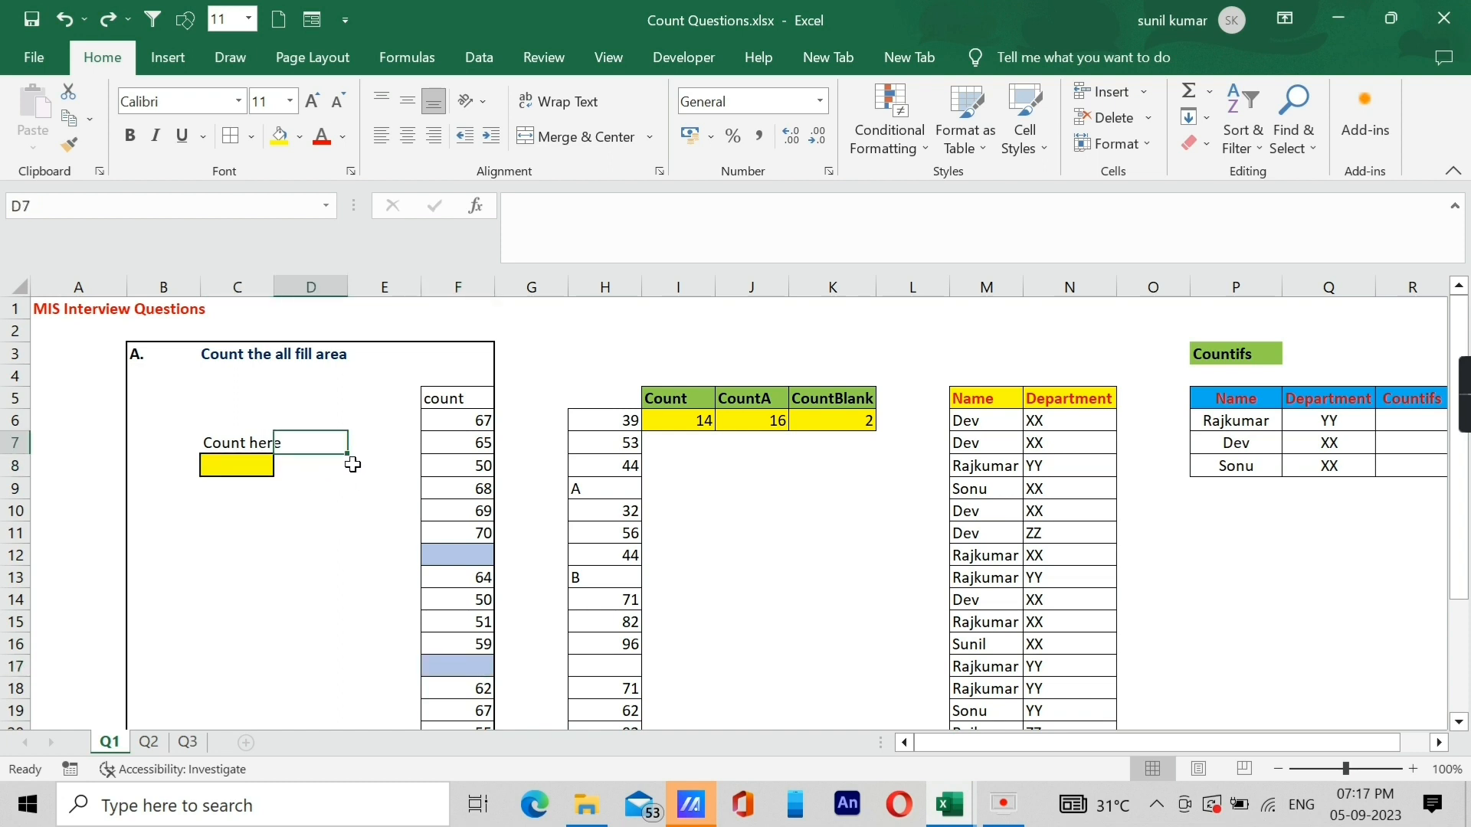
pyautogui.write('=')
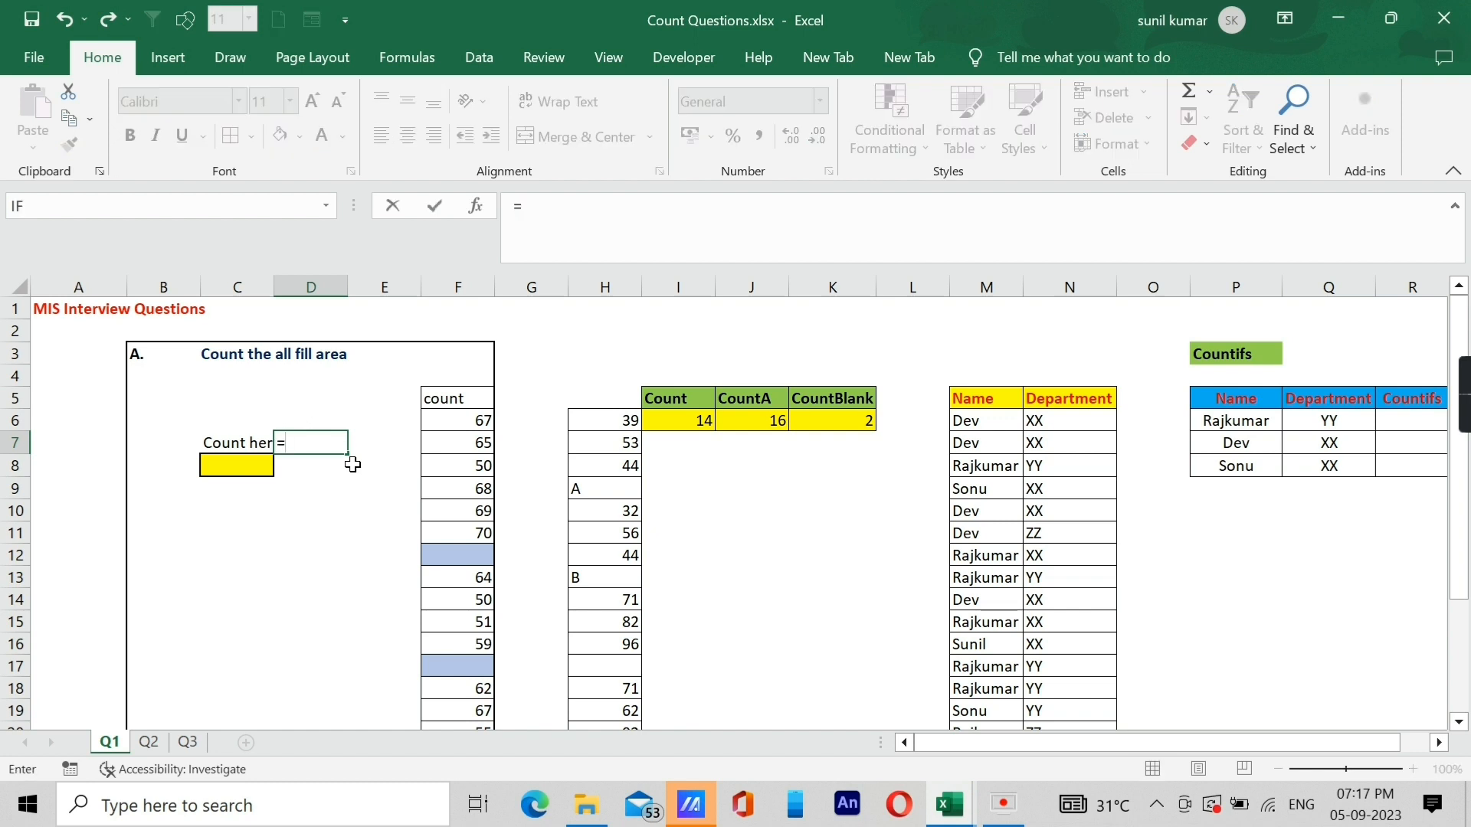
pyautogui.write('co')
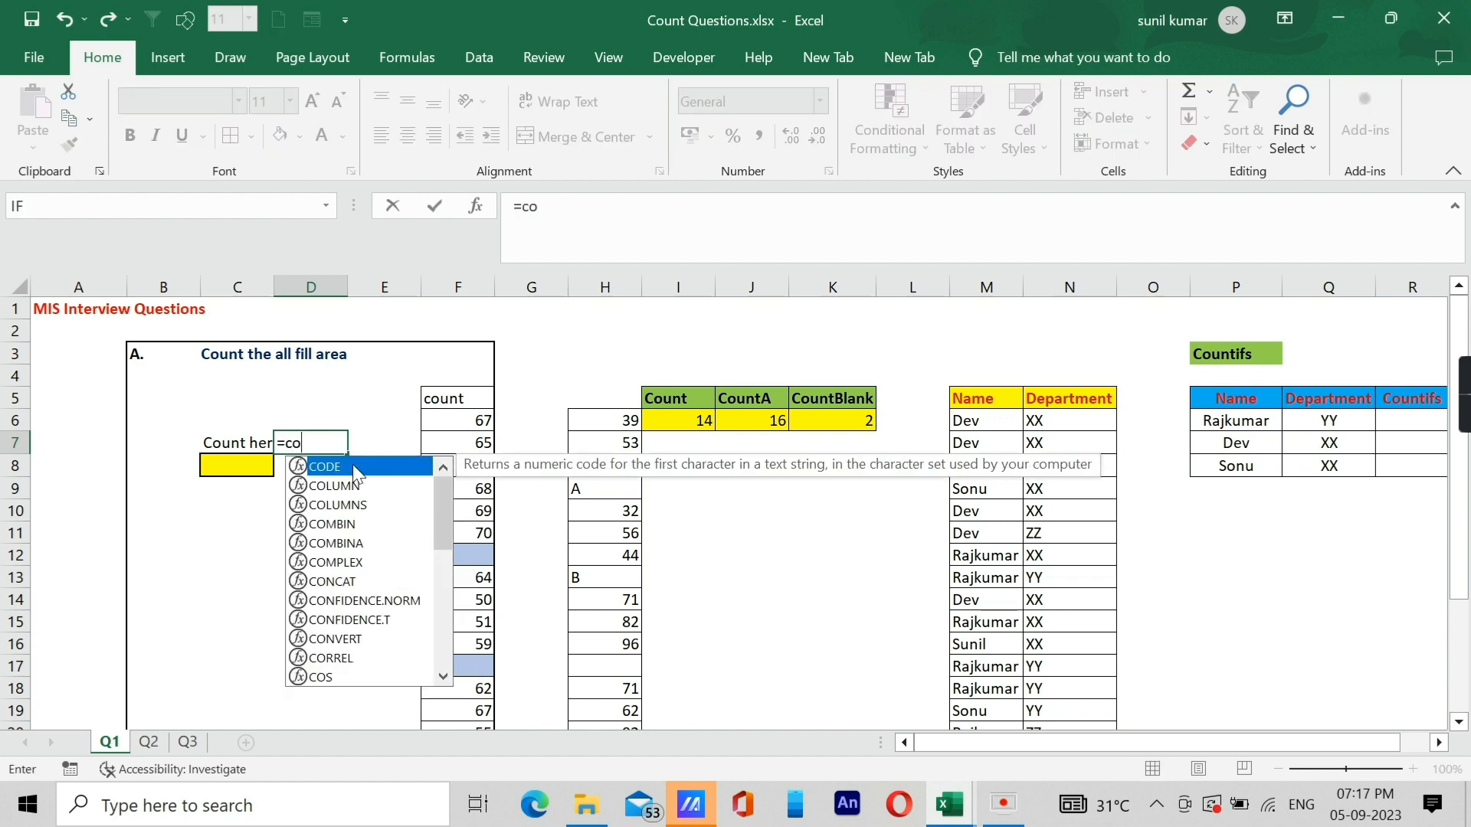
pyautogui.write('unta')
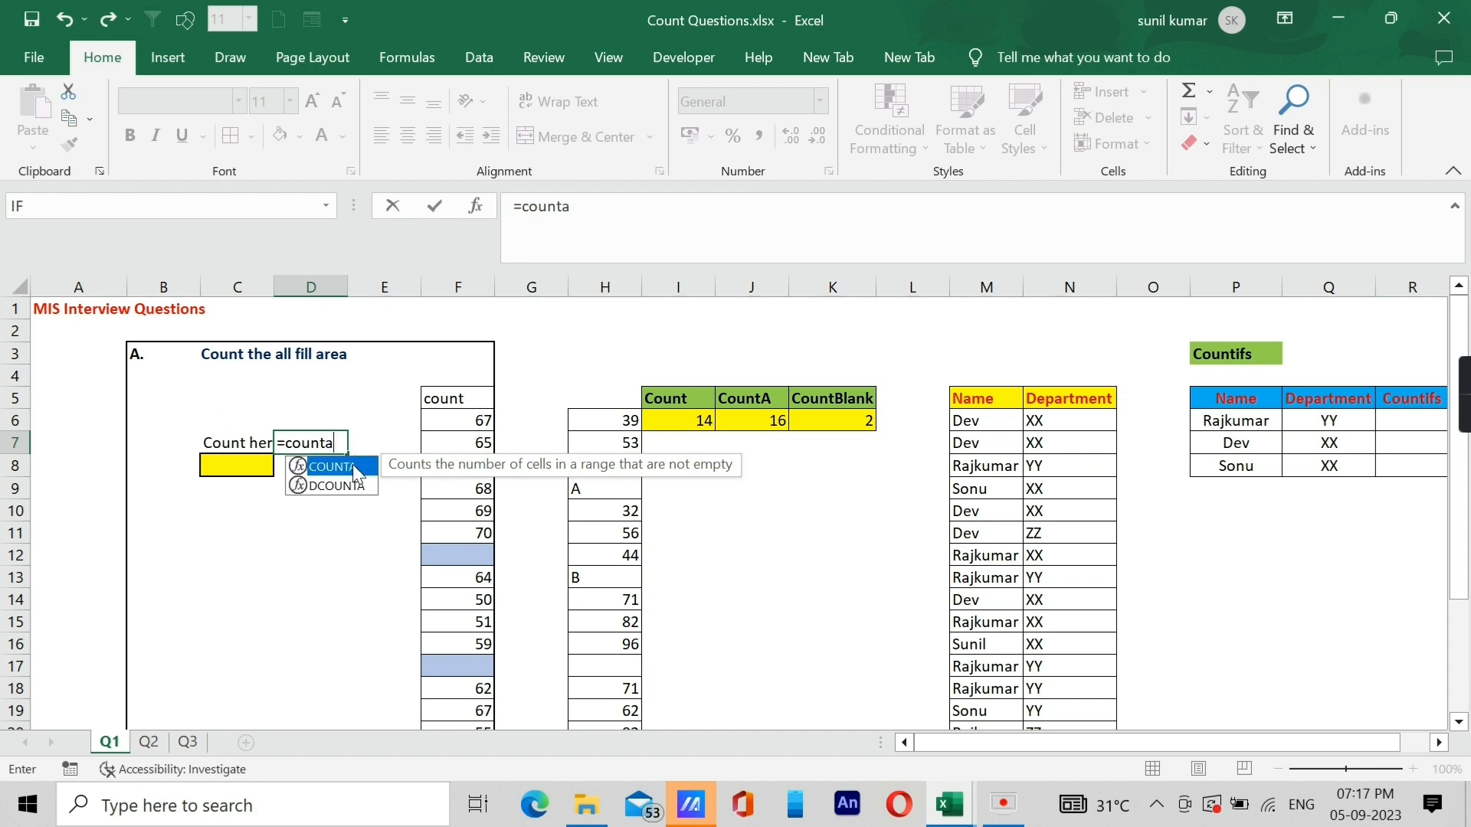
pyautogui.press('Tab')
pyautogui.moveTo(455, 423); pyautogui.dragTo(489, 647)
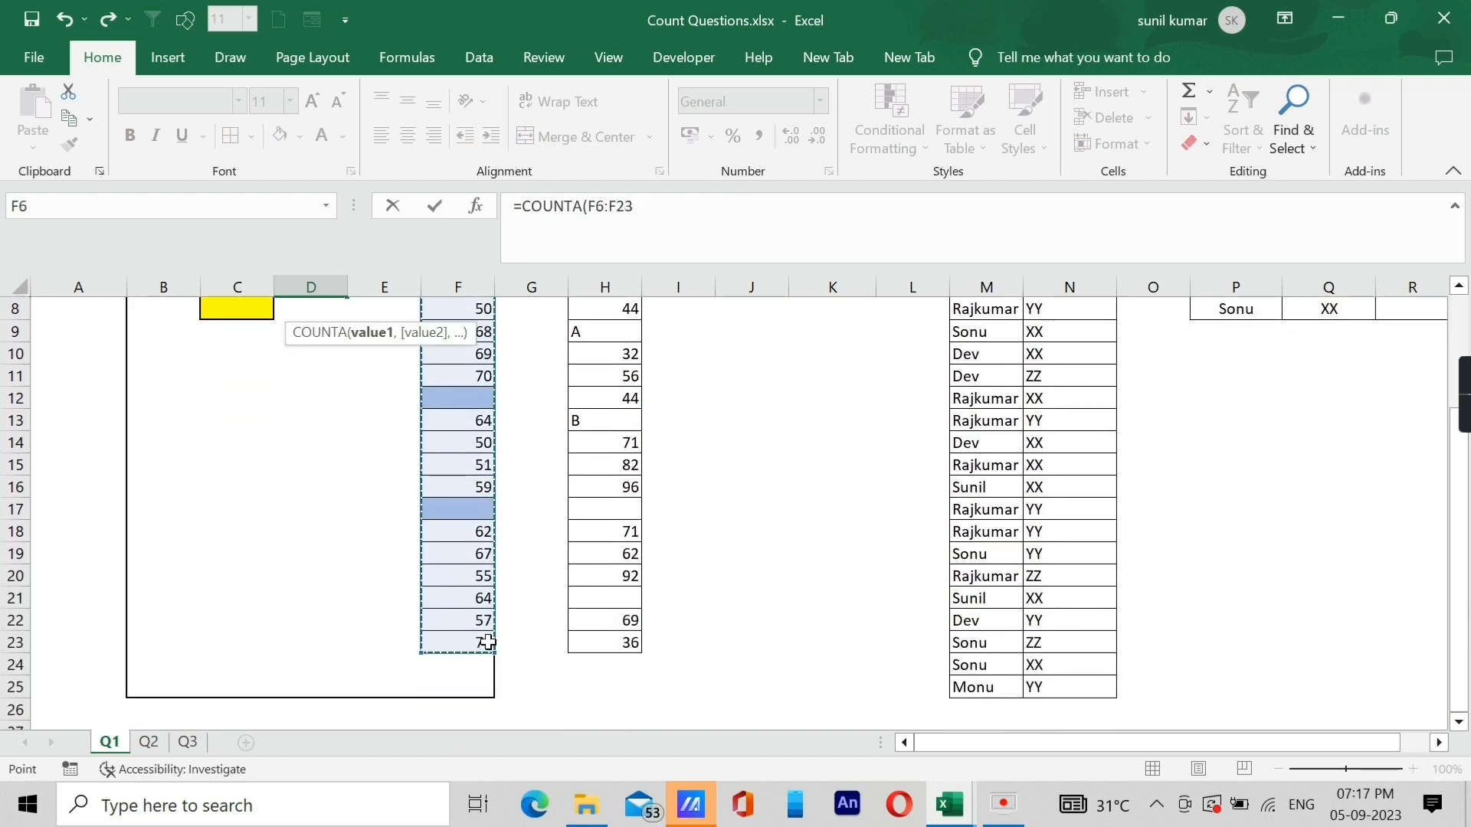
pyautogui.write(')')
pyautogui.press('Return')
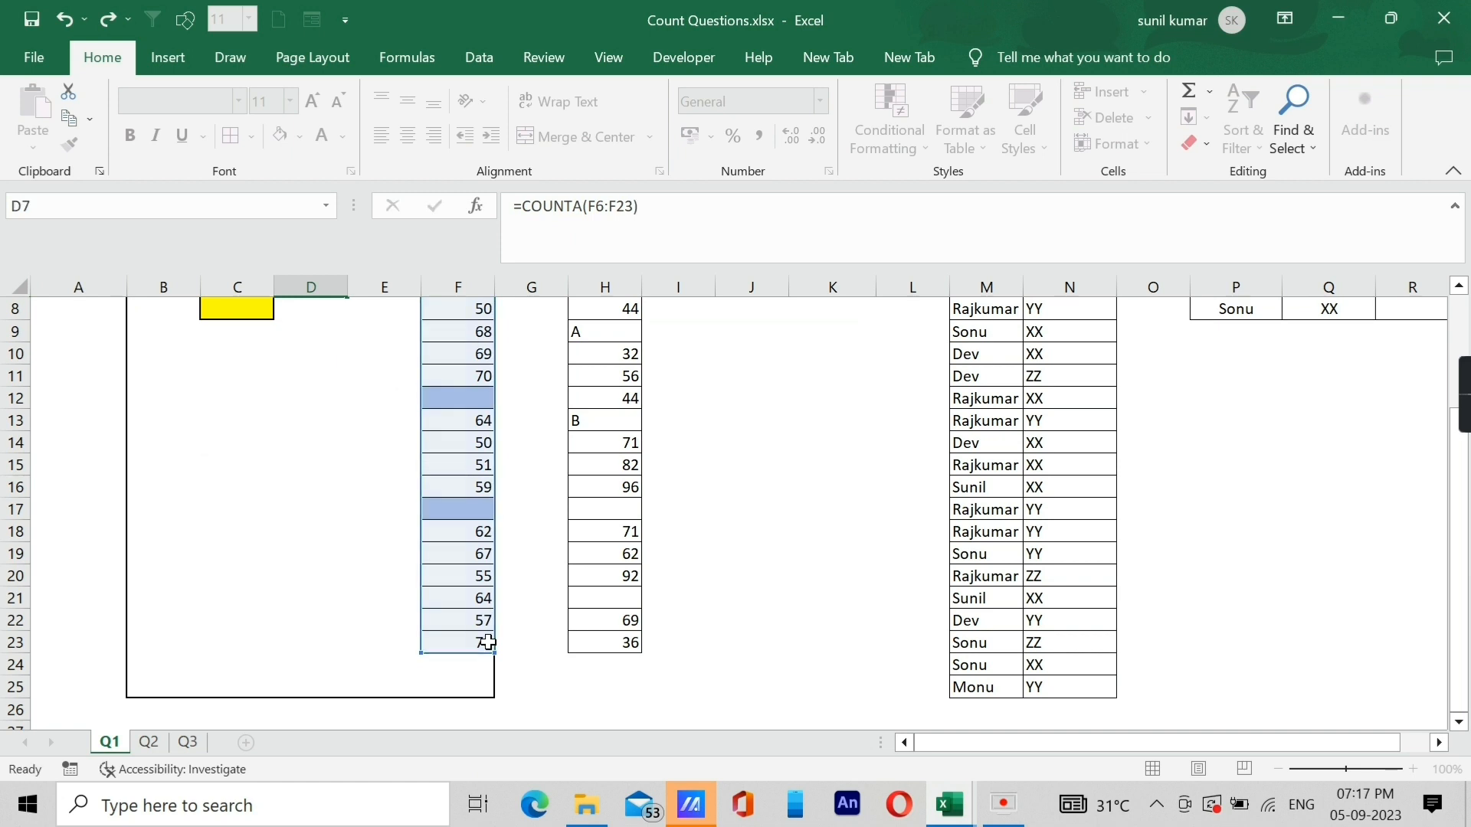
pyautogui.scroll(3, 482, 498)
pyautogui.click(482, 426)
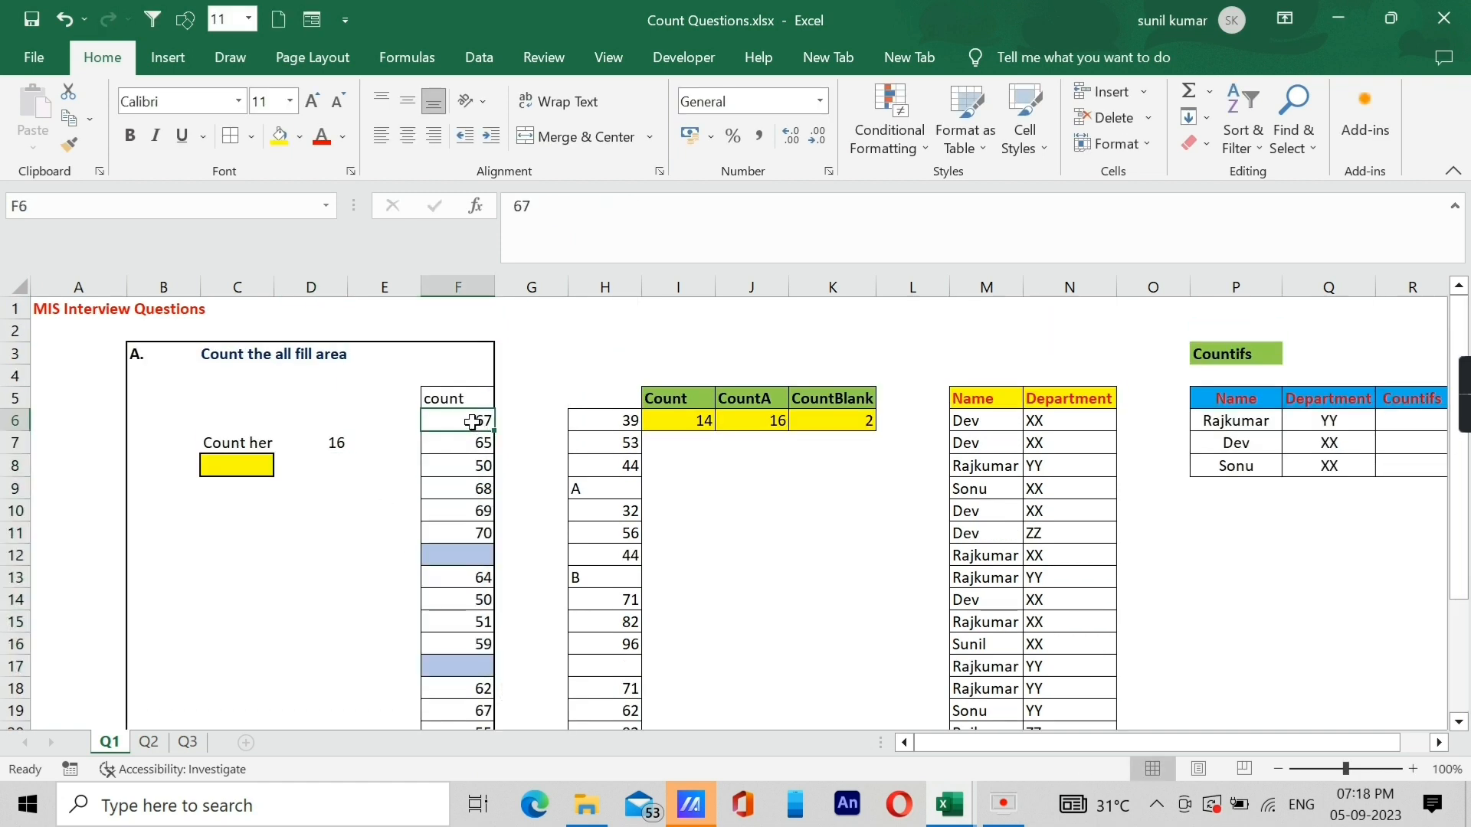
pyautogui.moveTo(473, 422); pyautogui.dragTo(448, 692)
pyautogui.click(338, 443)
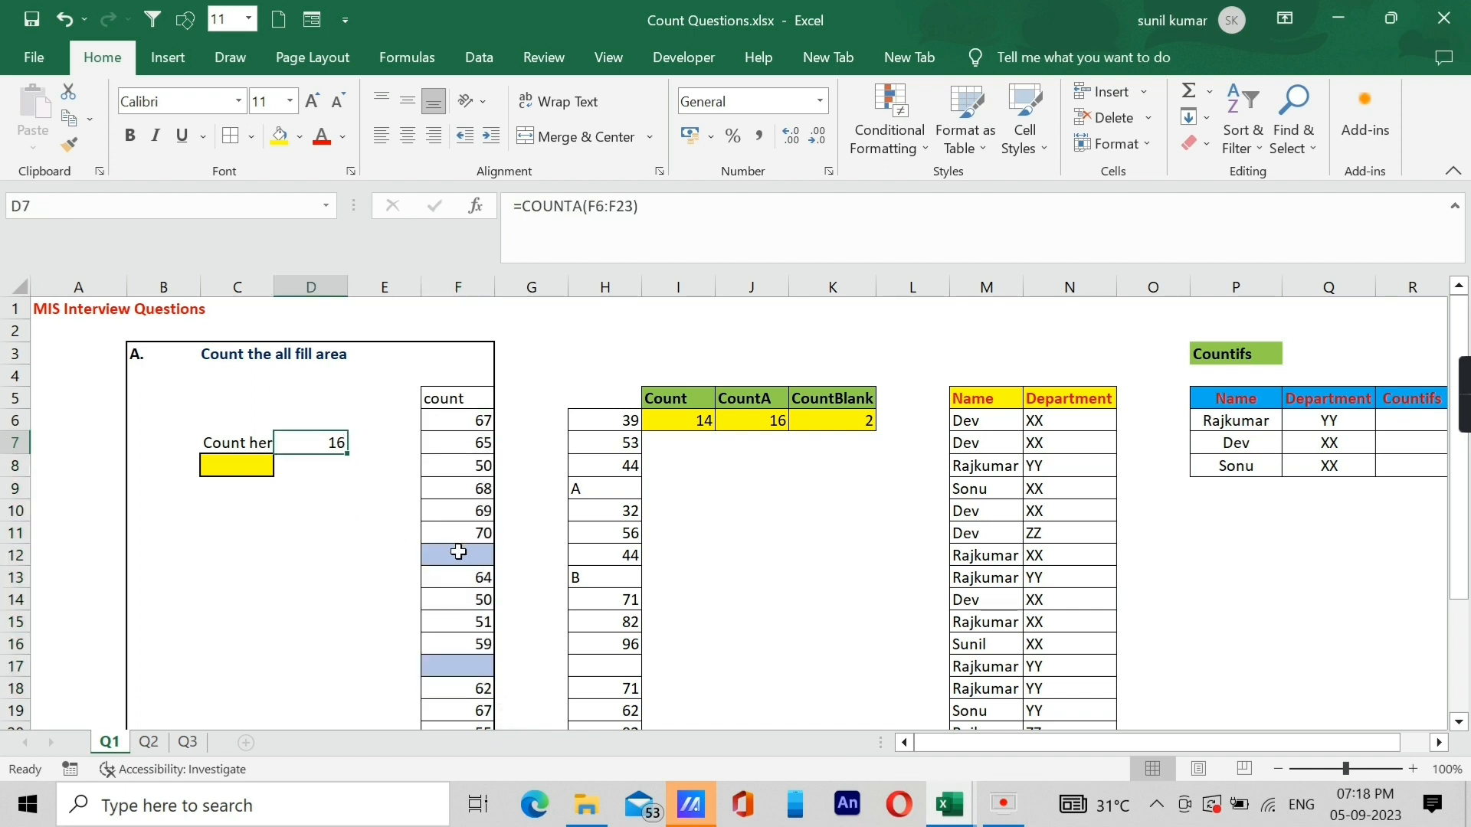
# - Enter =COUNTBLANK(F6:F23) in cell D8 to count the empty shaded cells in question A's list
pyautogui.click(458, 553)
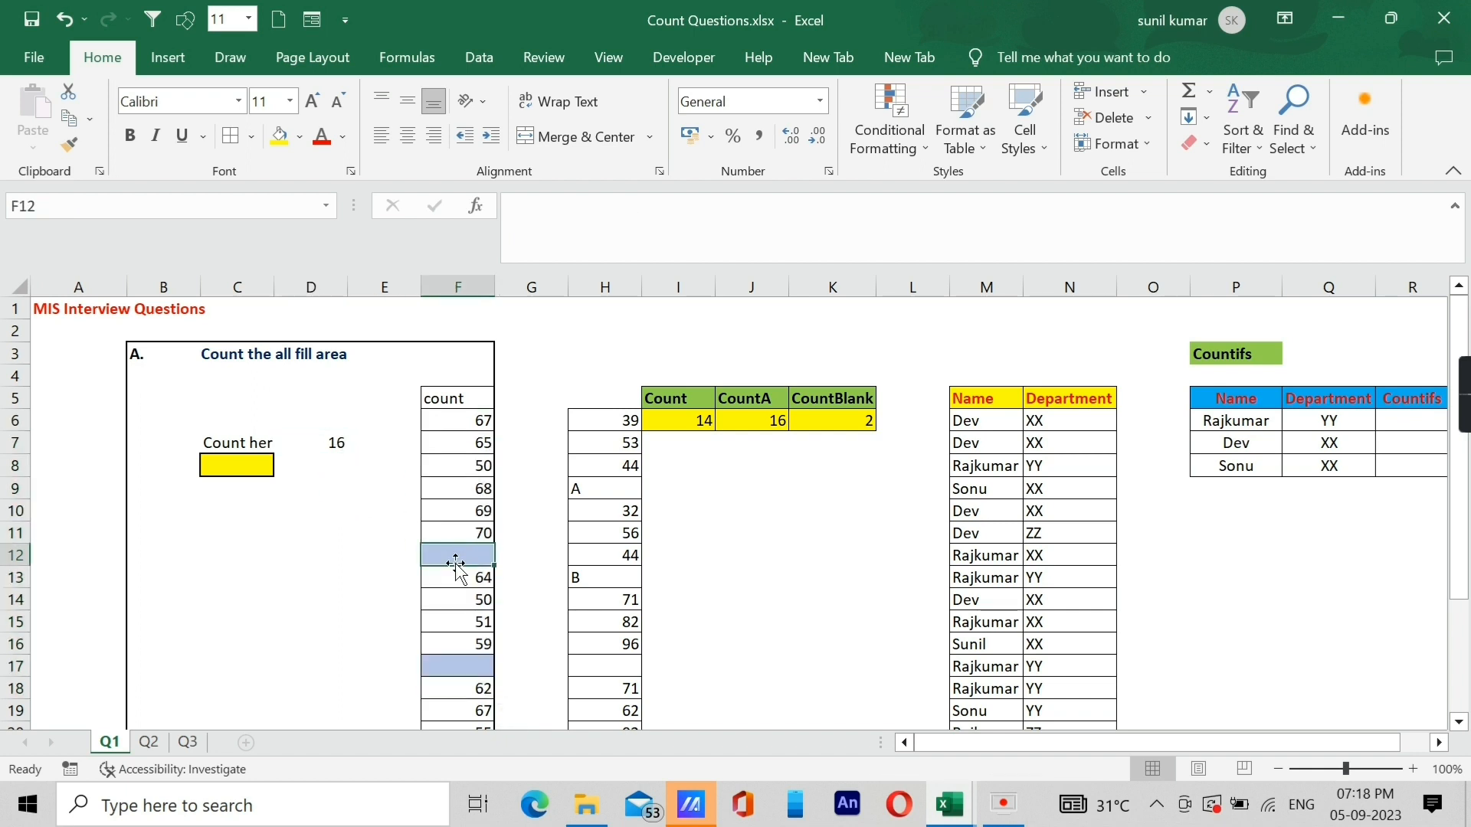
pyautogui.click(341, 470)
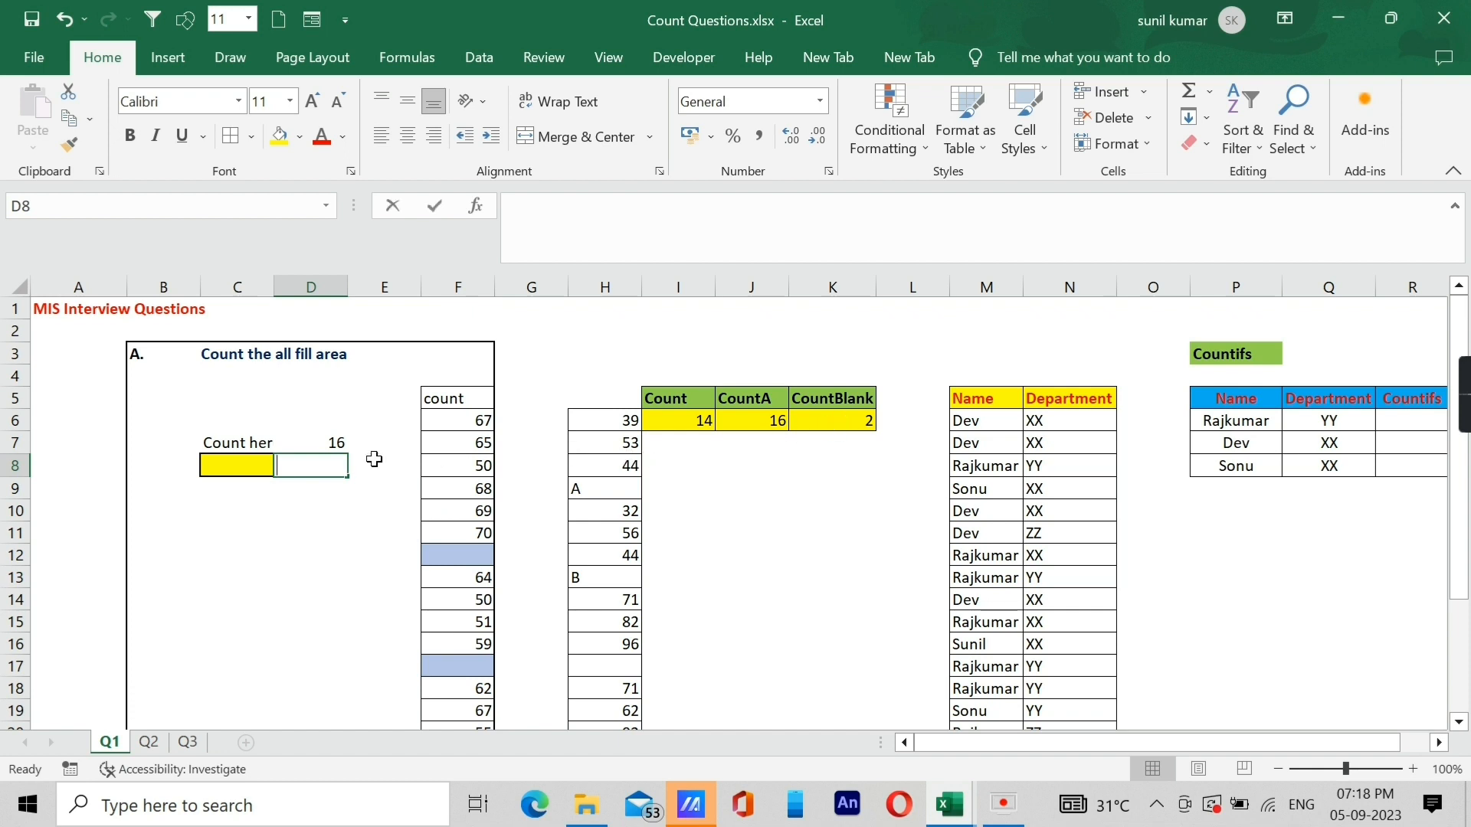
pyautogui.write('=cou')
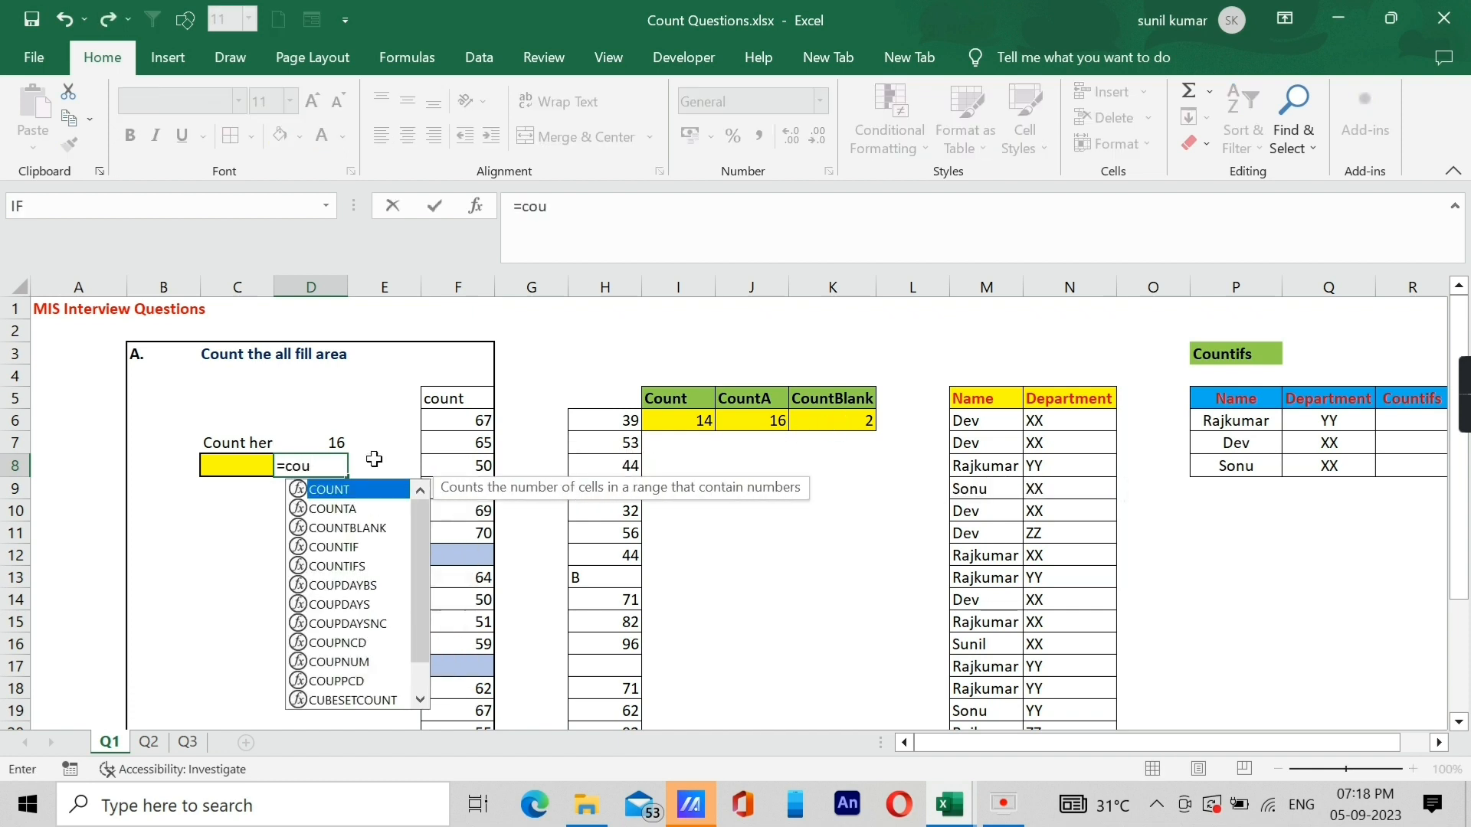
pyautogui.press('Down')
pyautogui.press('Down')
pyautogui.press('Tab')
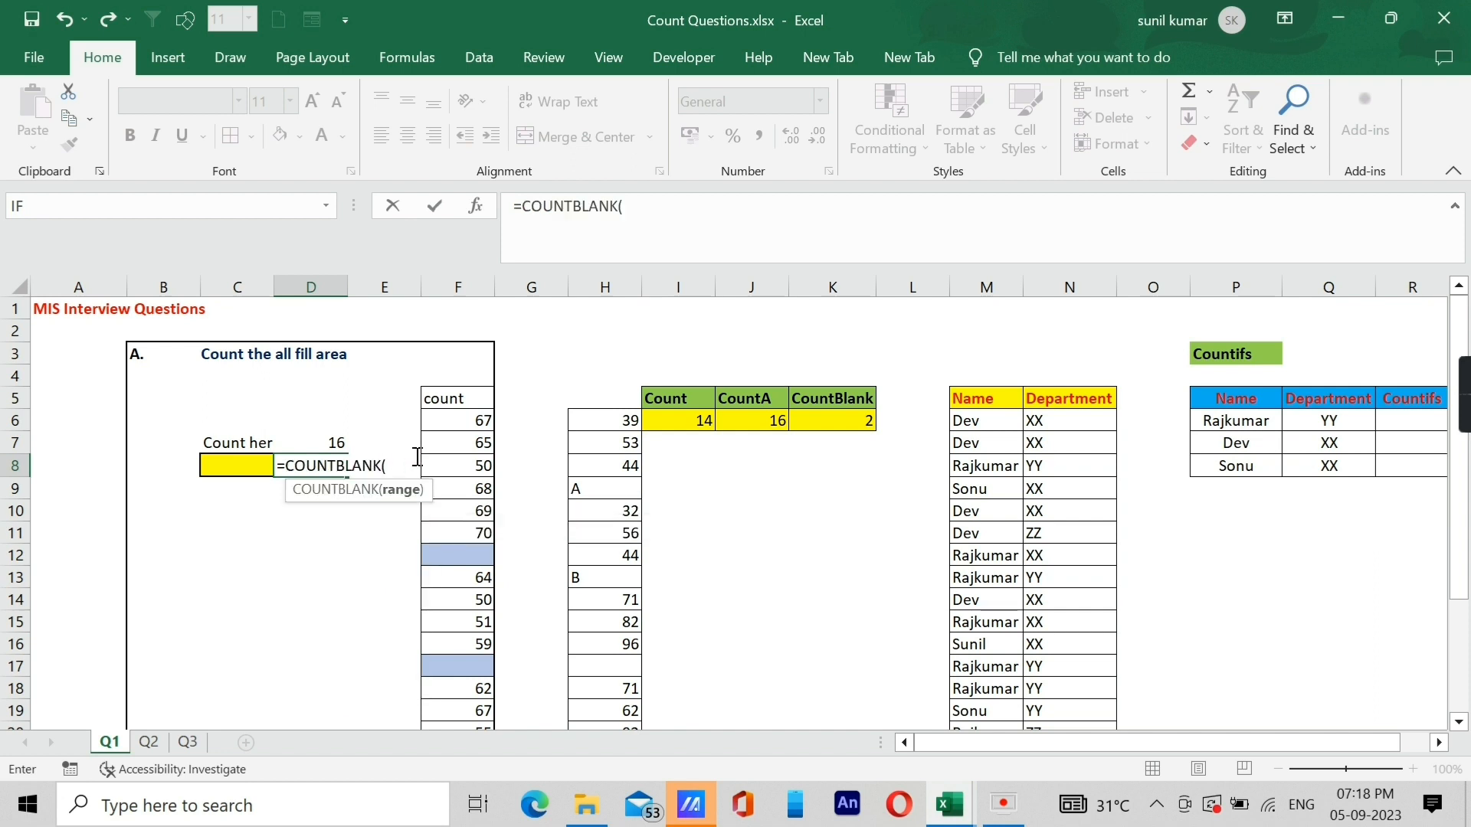
pyautogui.moveTo(460, 423); pyautogui.dragTo(472, 669)
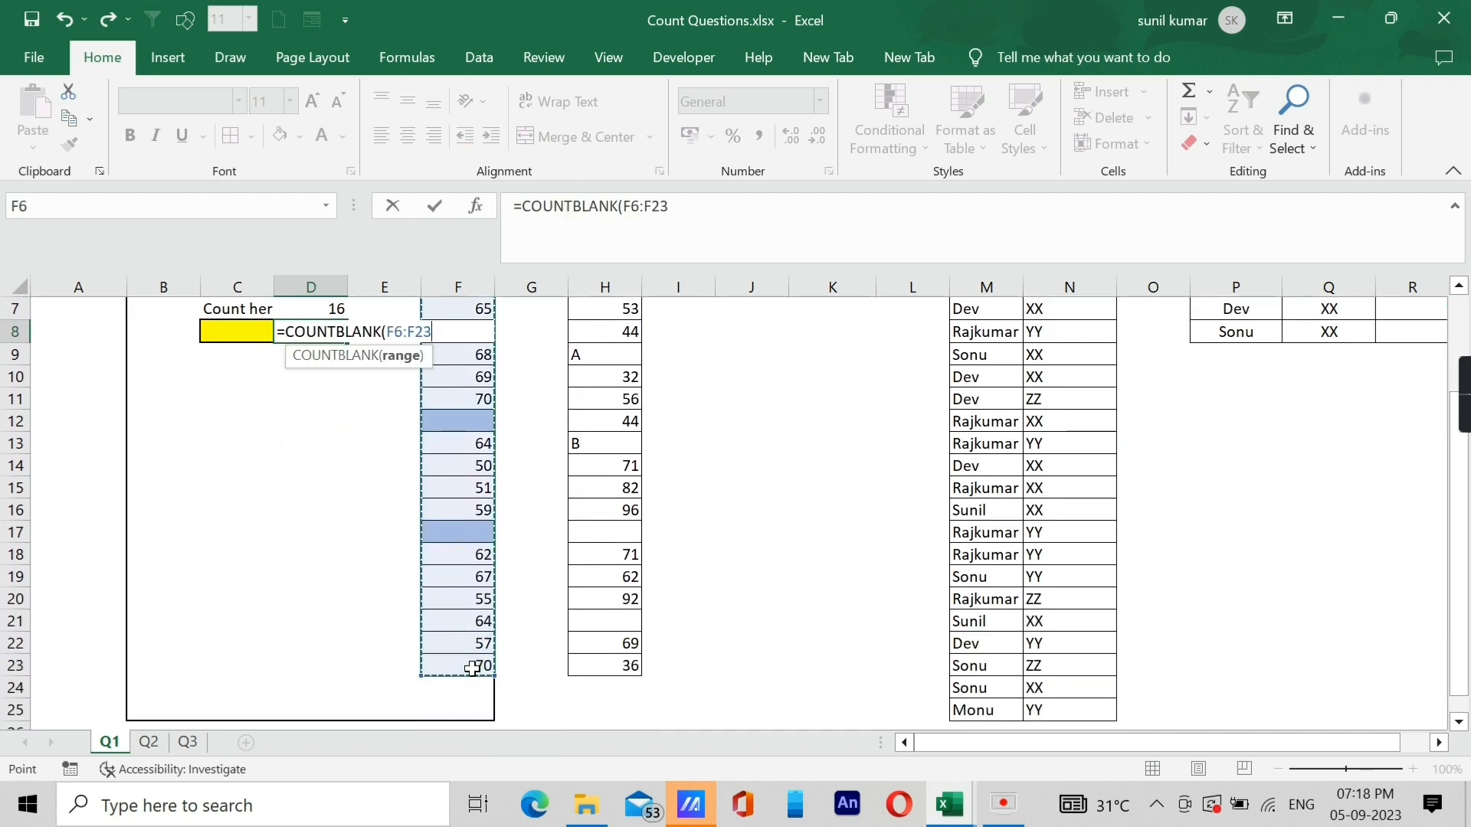
pyautogui.write(')')
pyautogui.press('Return')
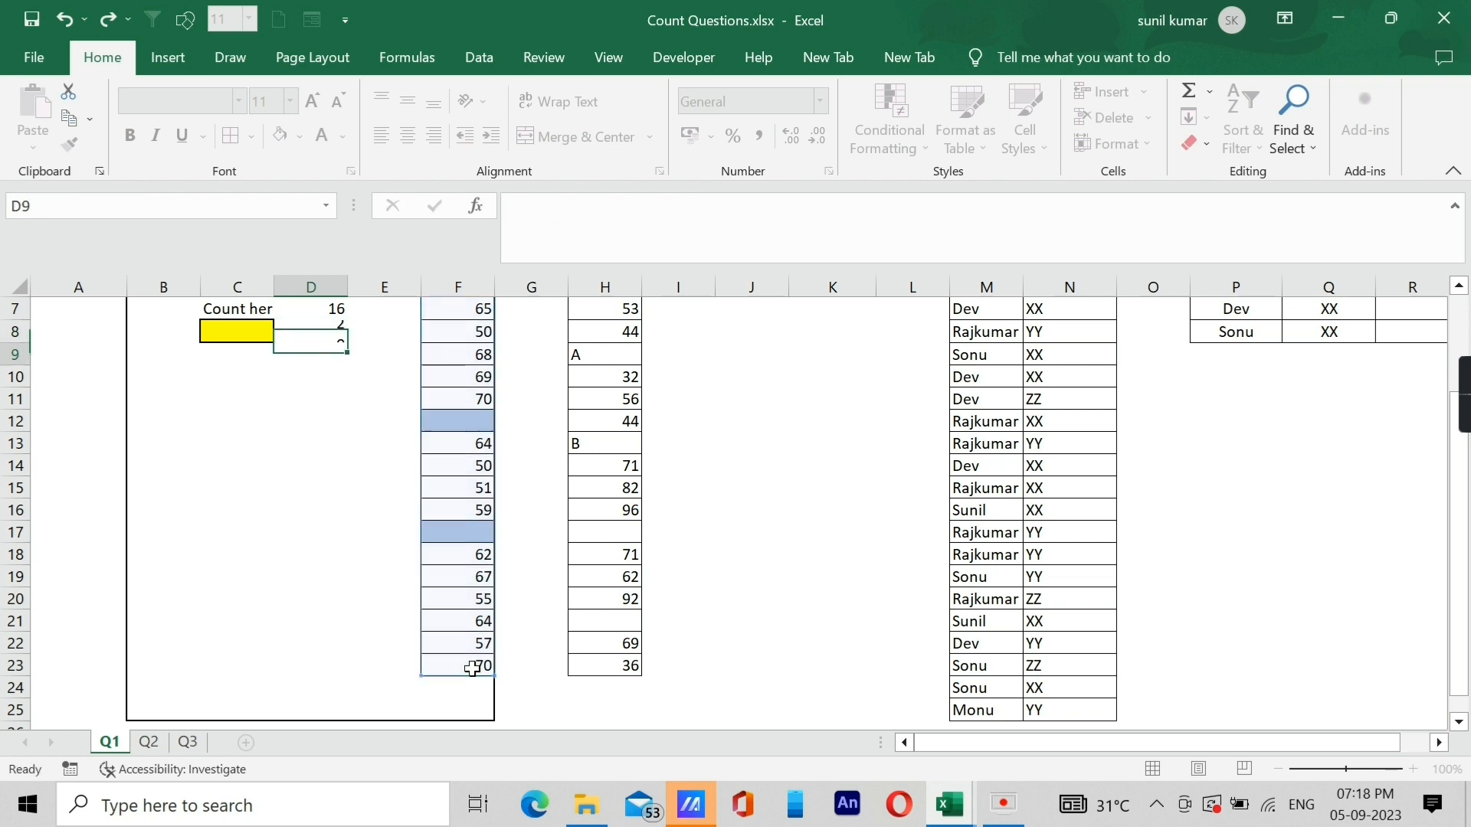
# - Compare the COUNTA formula in D7 with the COUNTBLANK formula in D8
pyautogui.scroll(2, 383, 628)
pyautogui.press('Up')
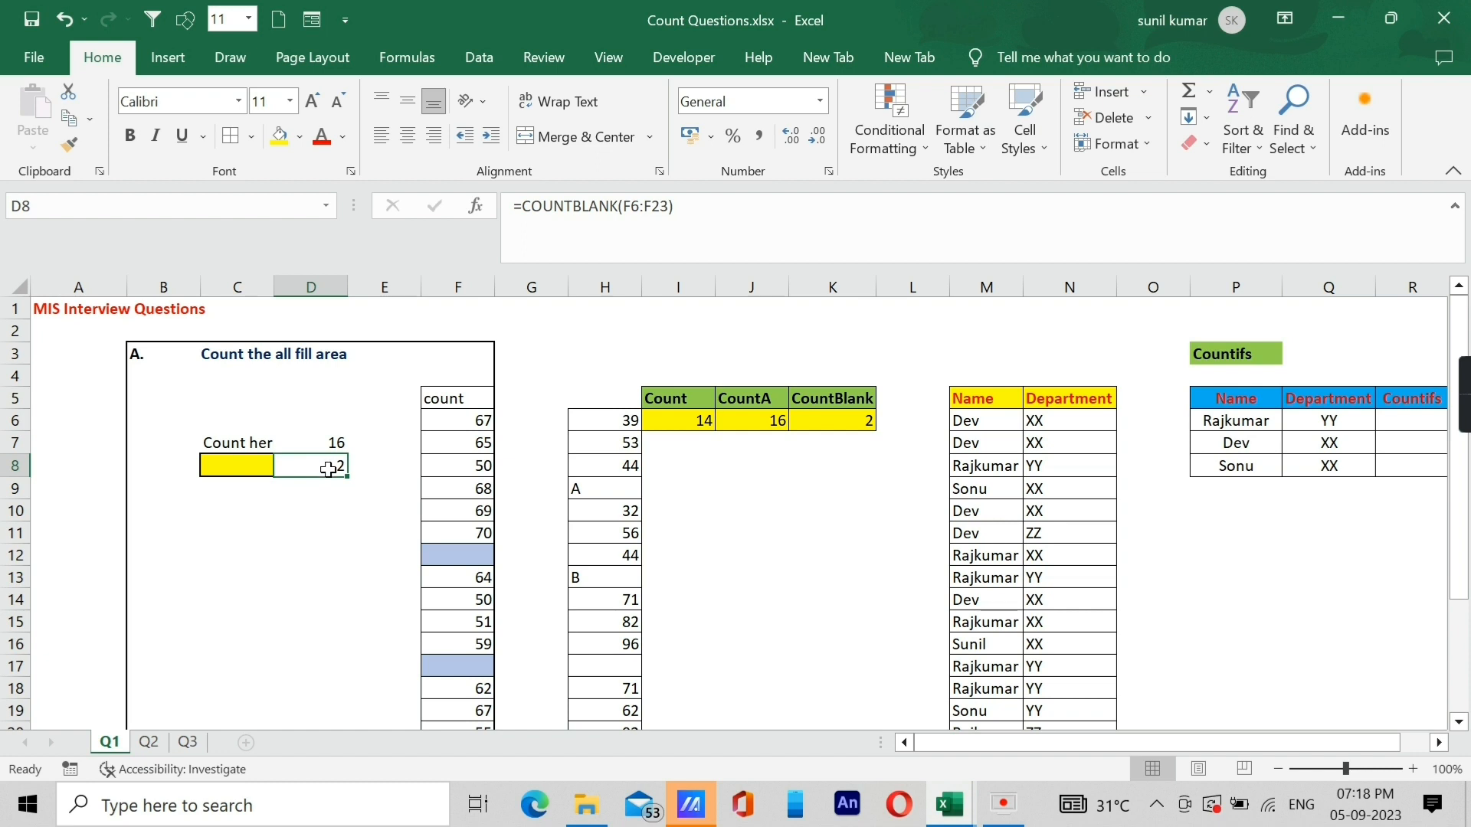
pyautogui.click(331, 442)
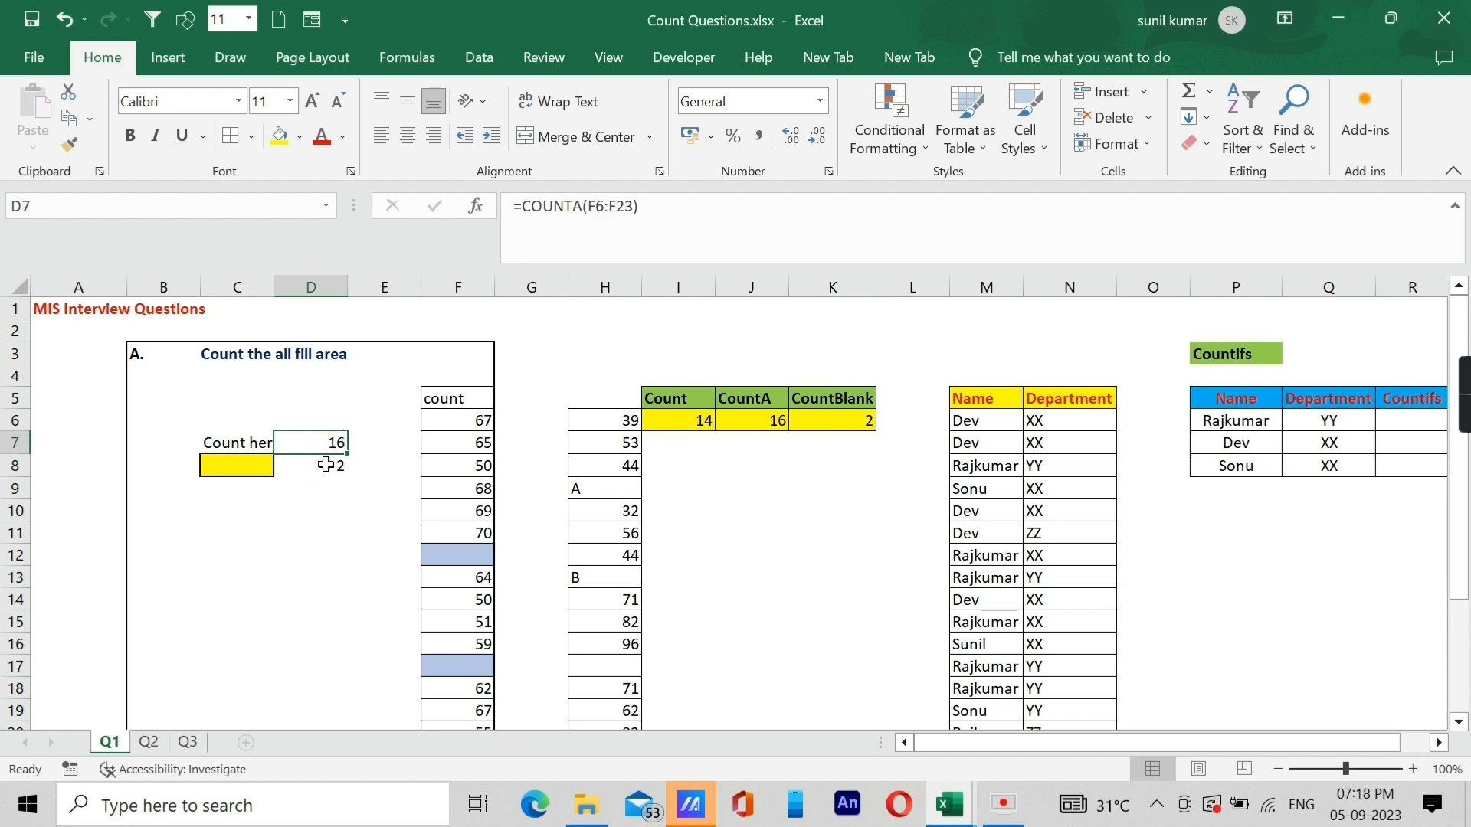
pyautogui.click(325, 465)
pyautogui.click(322, 443)
pyautogui.click(324, 469)
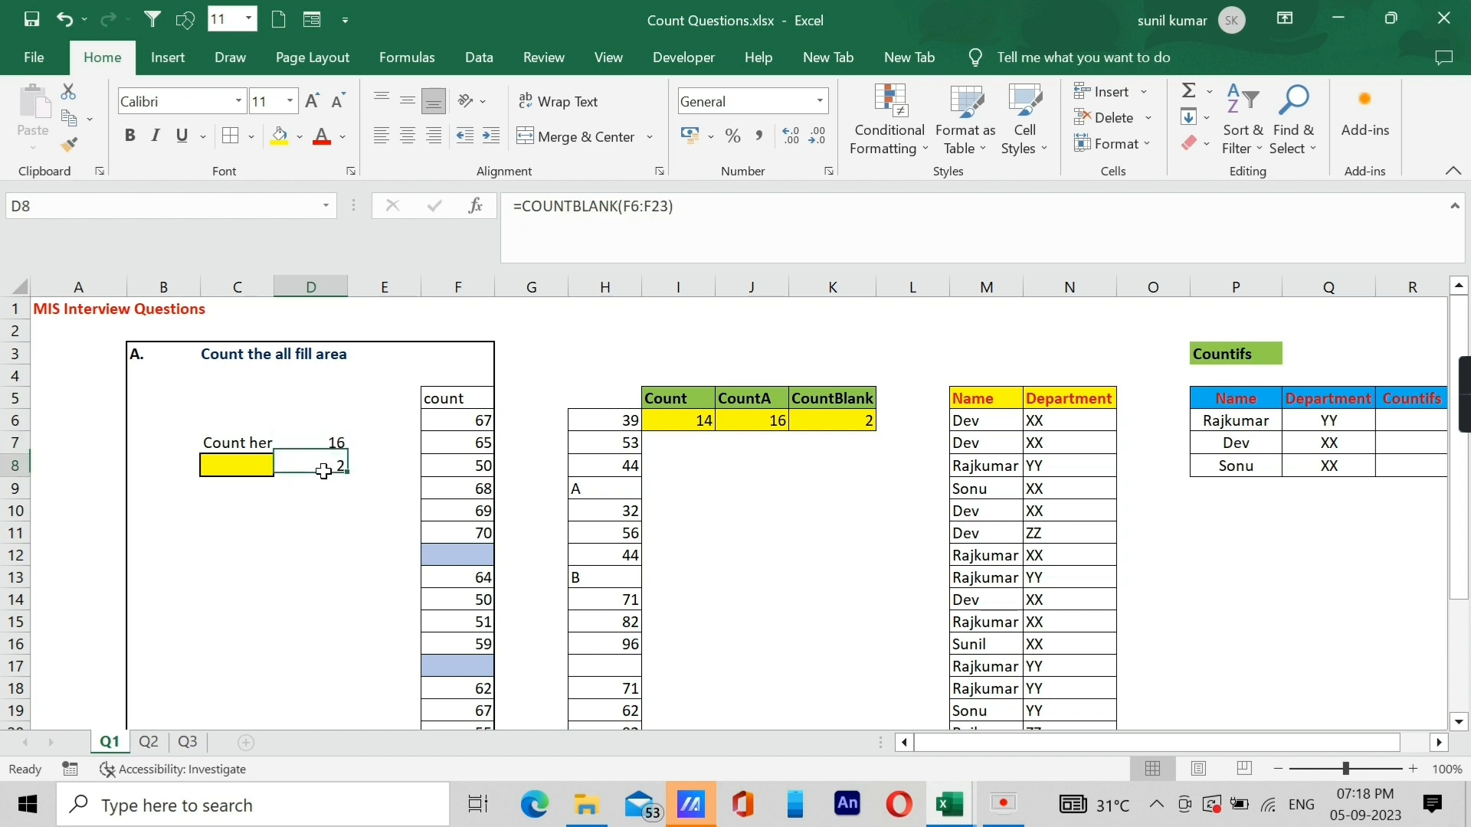
pyautogui.click(325, 443)
pyautogui.click(322, 467)
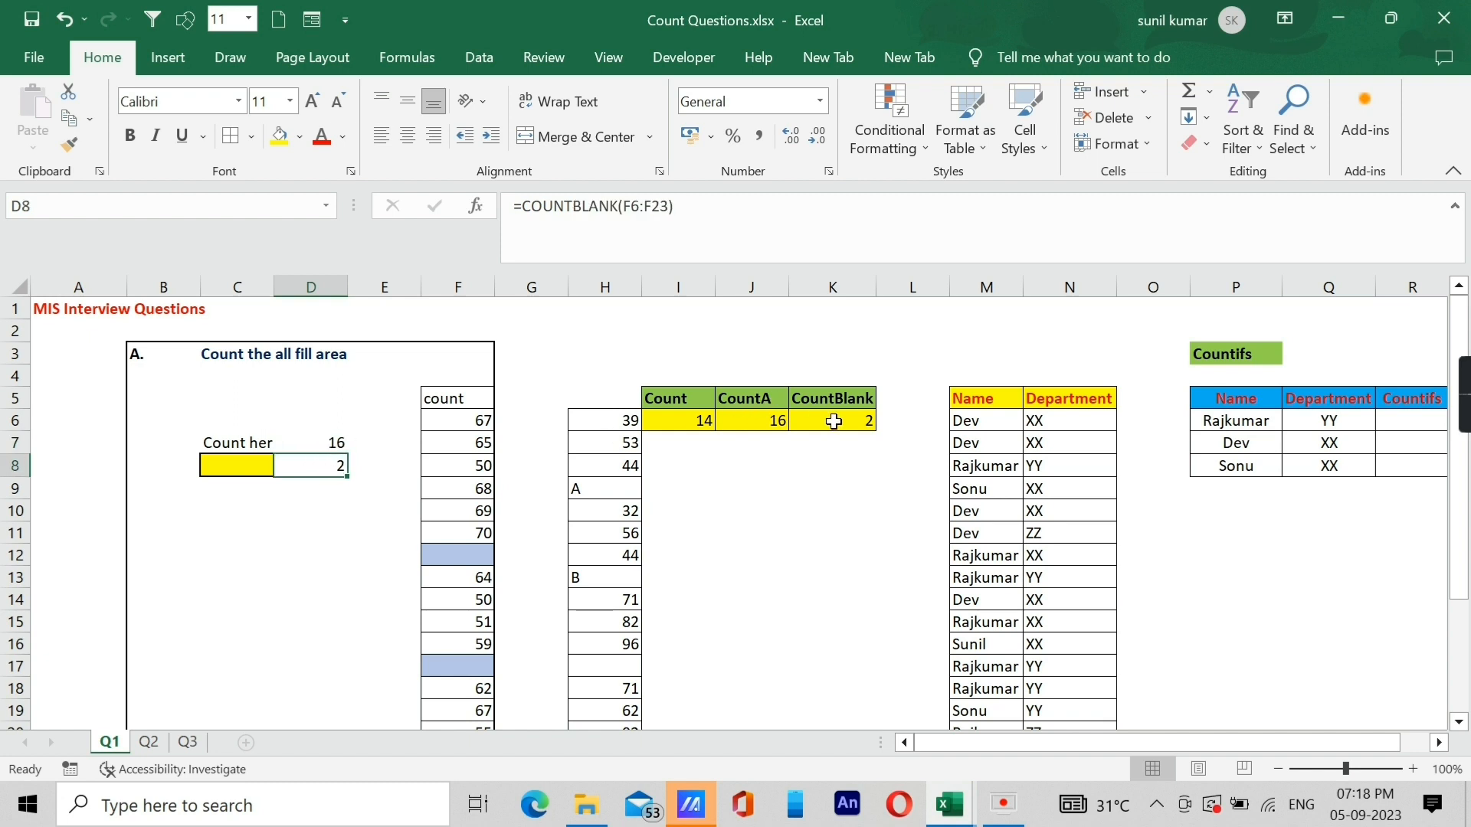
# - Copy the formula text =COUNTA(F6:F23) from D7 into the yellow answer cell C8
pyautogui.click(325, 448)
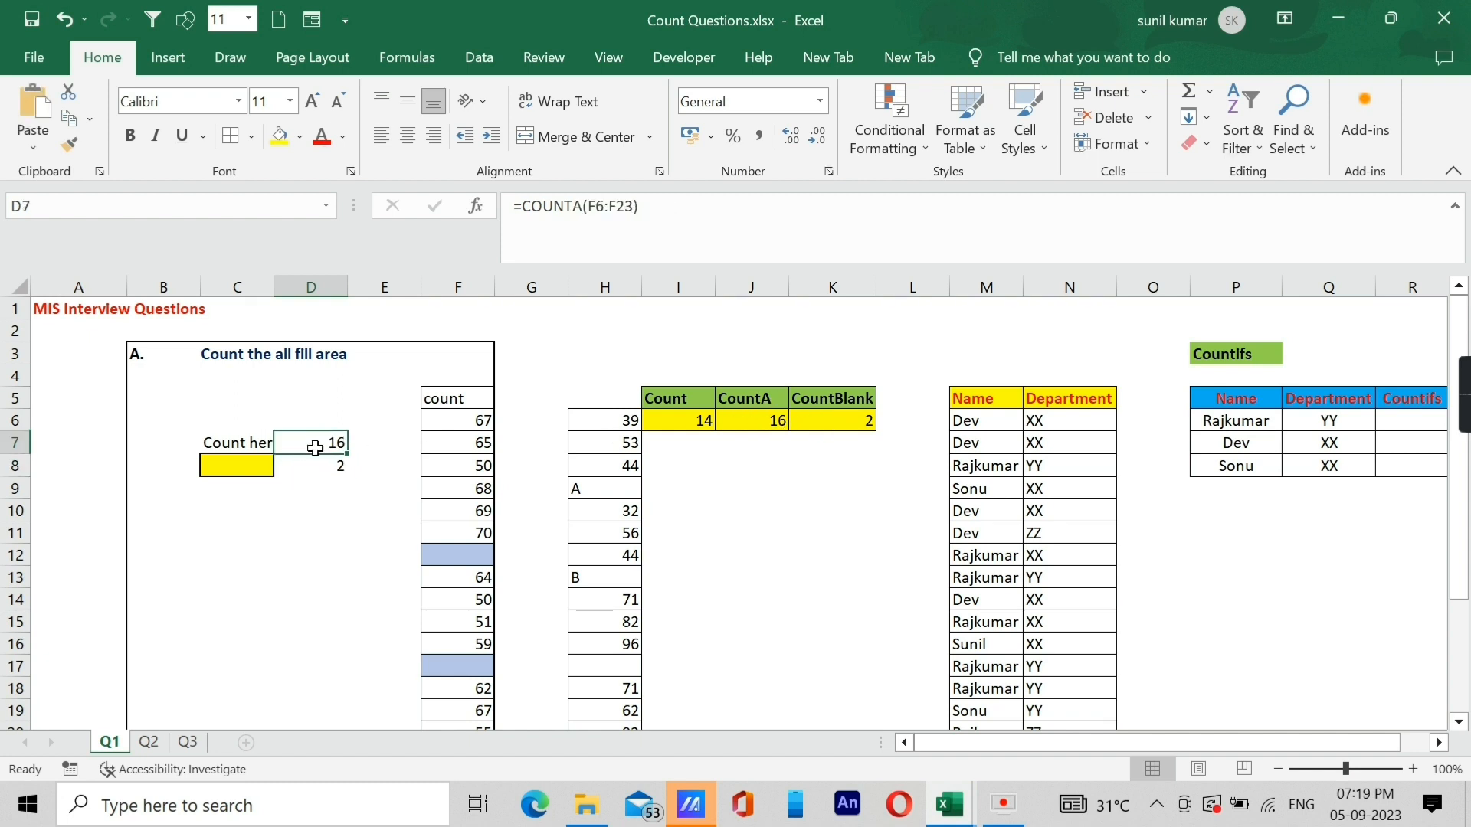
pyautogui.doubleClick(316, 445)
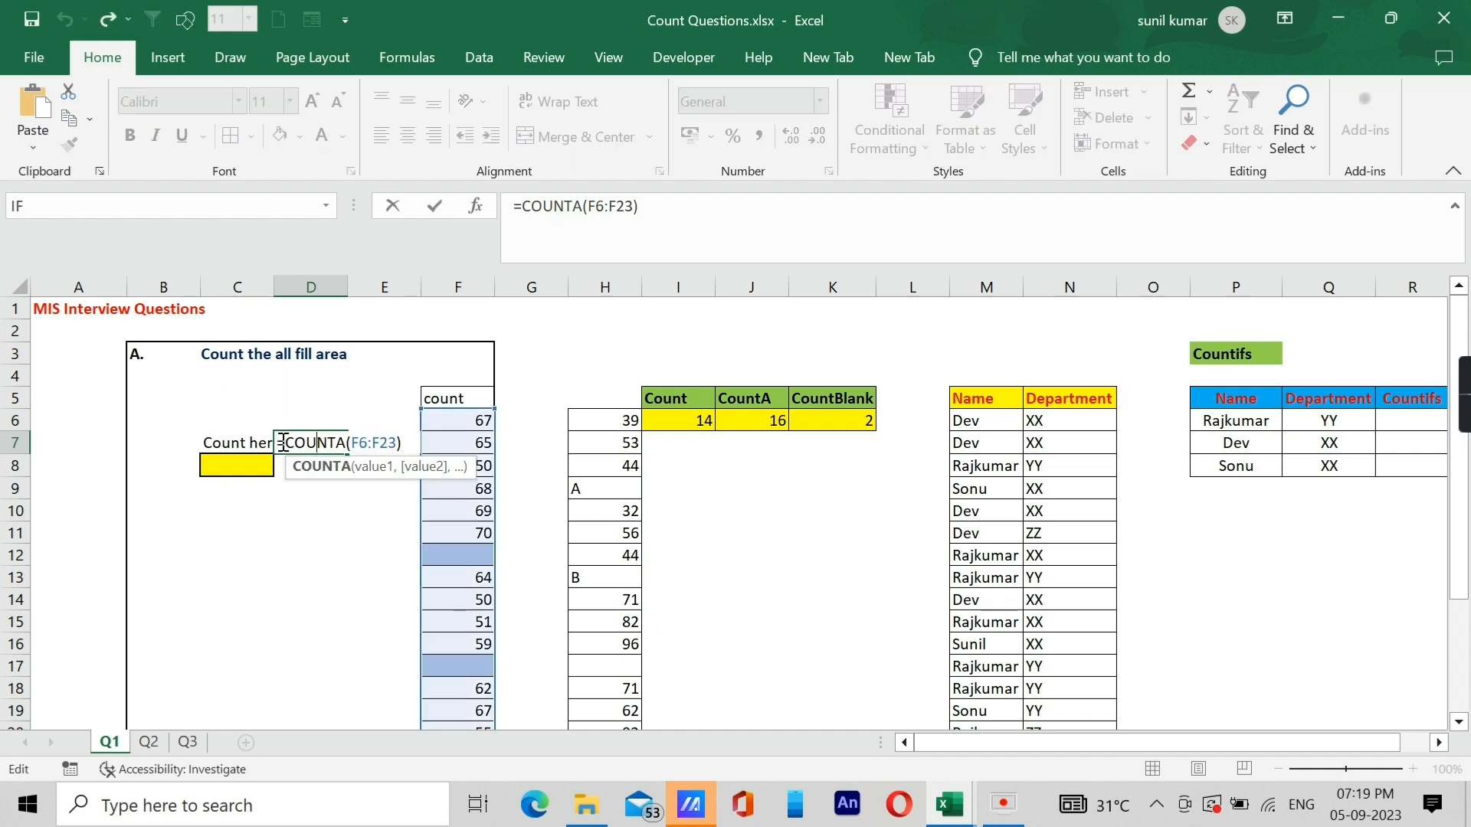
pyautogui.moveTo(278, 444); pyautogui.dragTo(433, 461)
pyautogui.hotkey('ctrl', 'c')
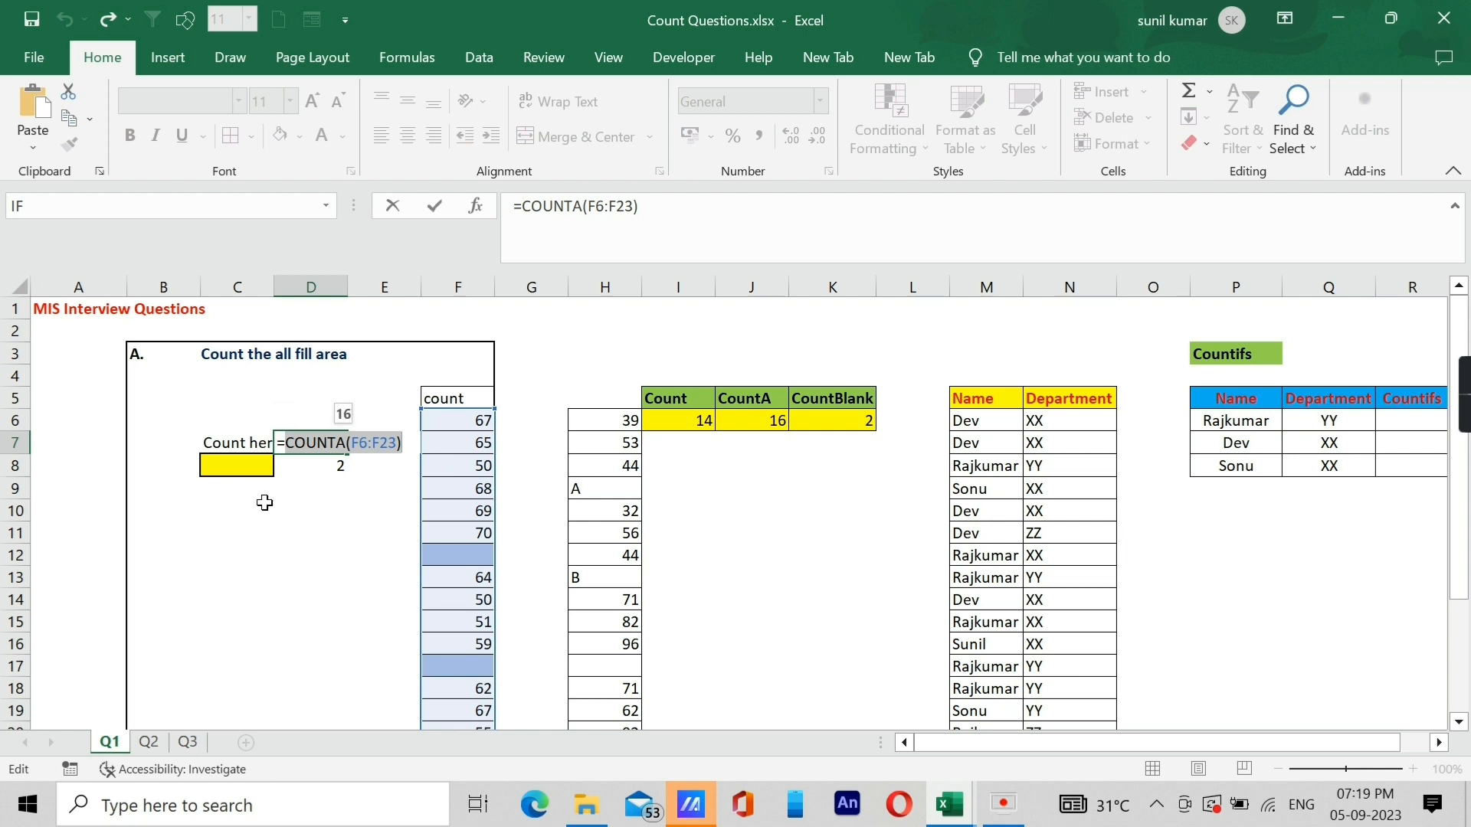
pyautogui.press('Escape')
pyautogui.click(240, 465)
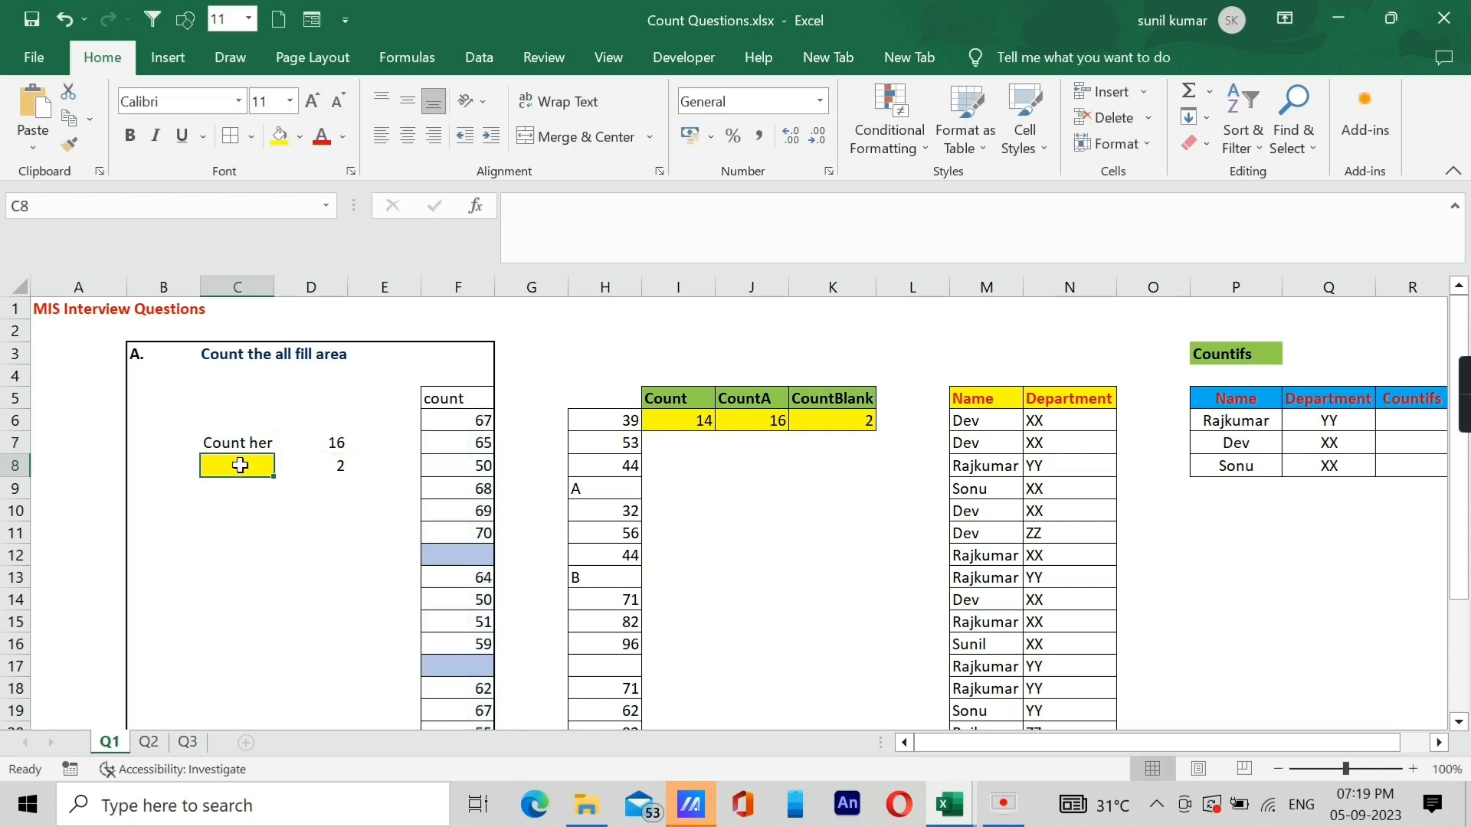
pyautogui.doubleClick(240, 465)
pyautogui.hotkey('ctrl', 'v')
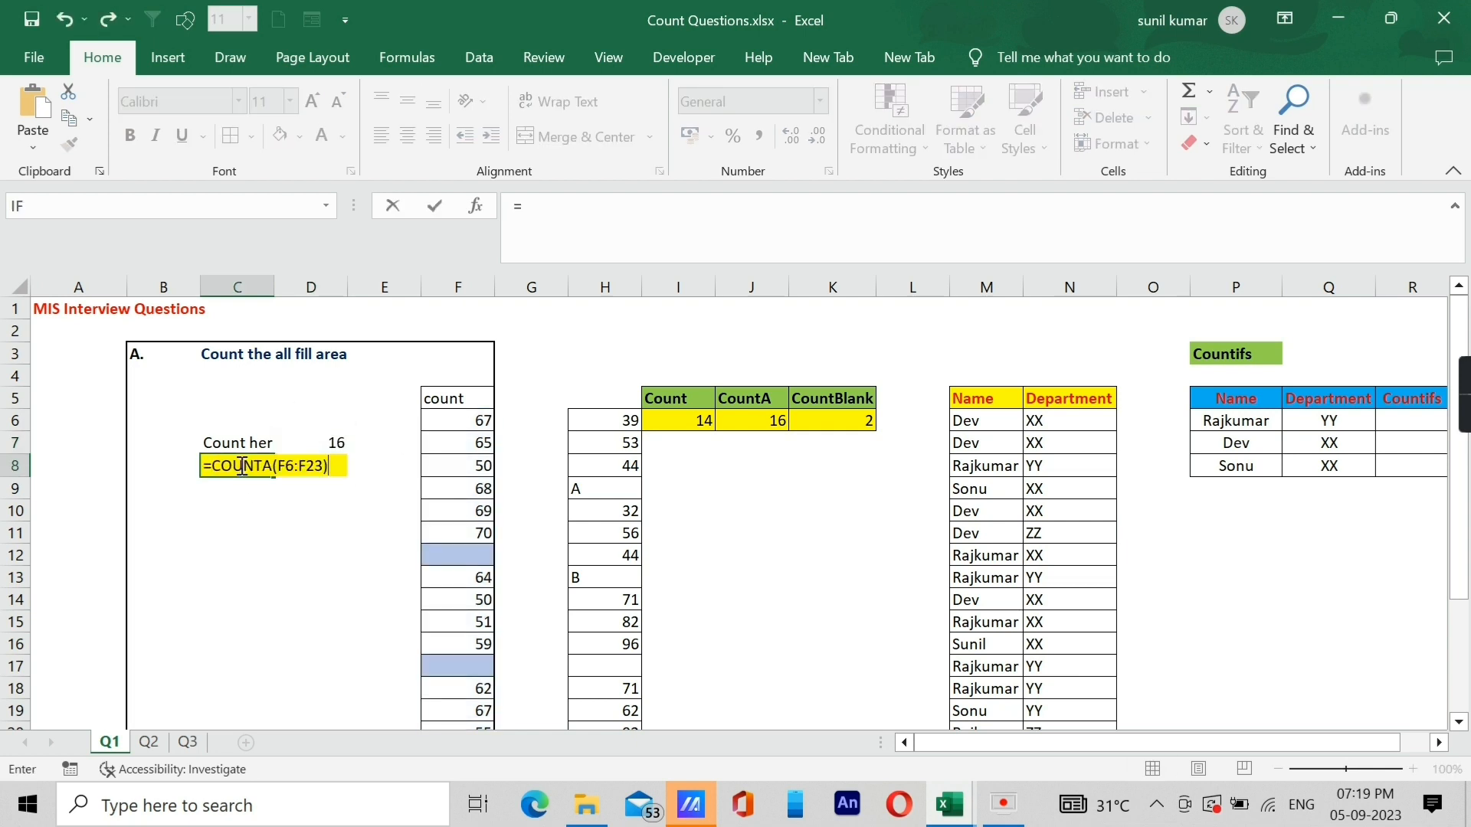
pyautogui.press('Return')
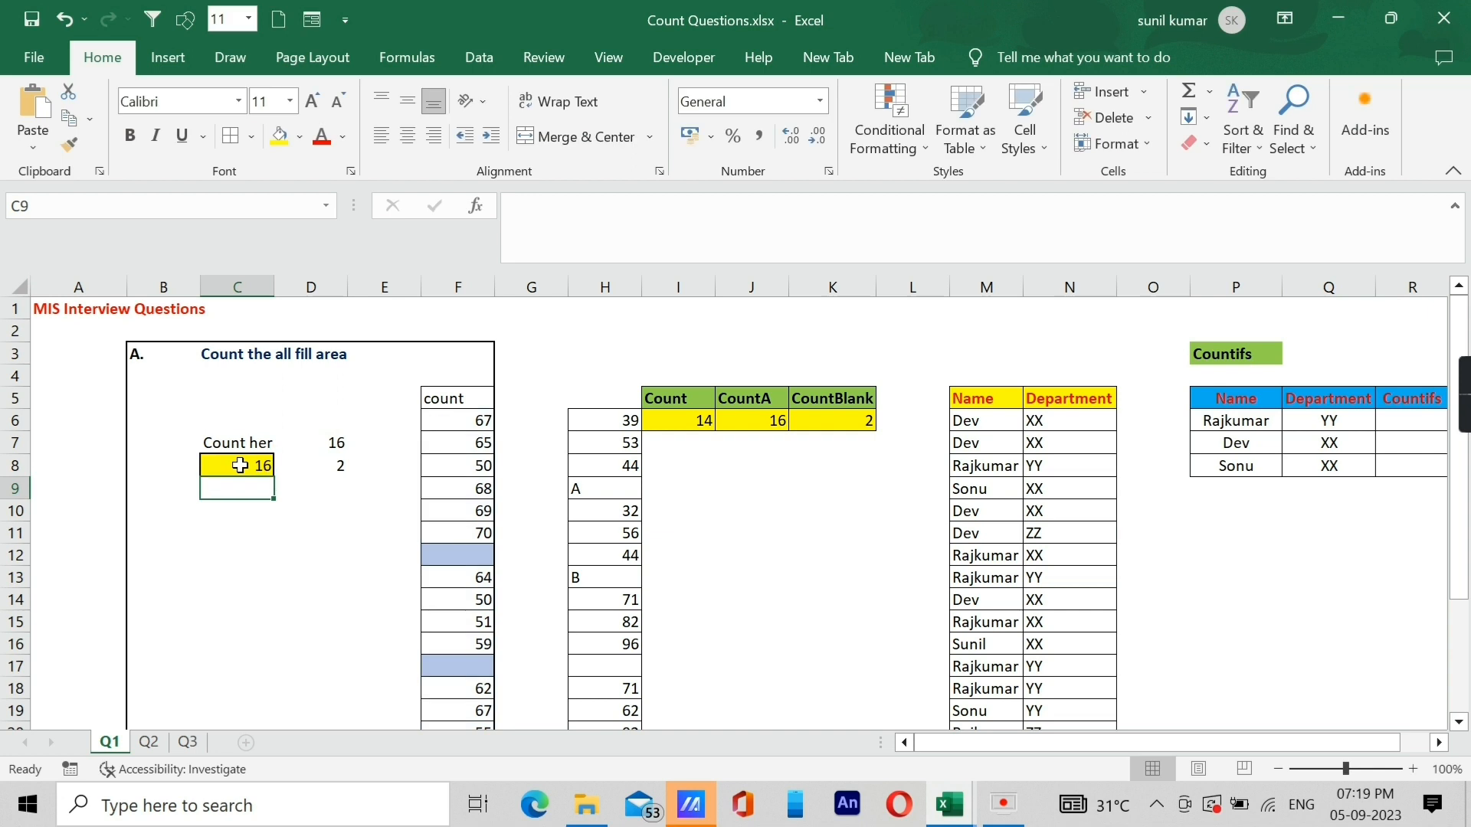
# - Extend C8's formula with D8's blank count so it reads =COUNTA(F6:F23)+COUNTBLANK(F6:F23)
pyautogui.click(324, 465)
pyautogui.doubleClick(324, 465)
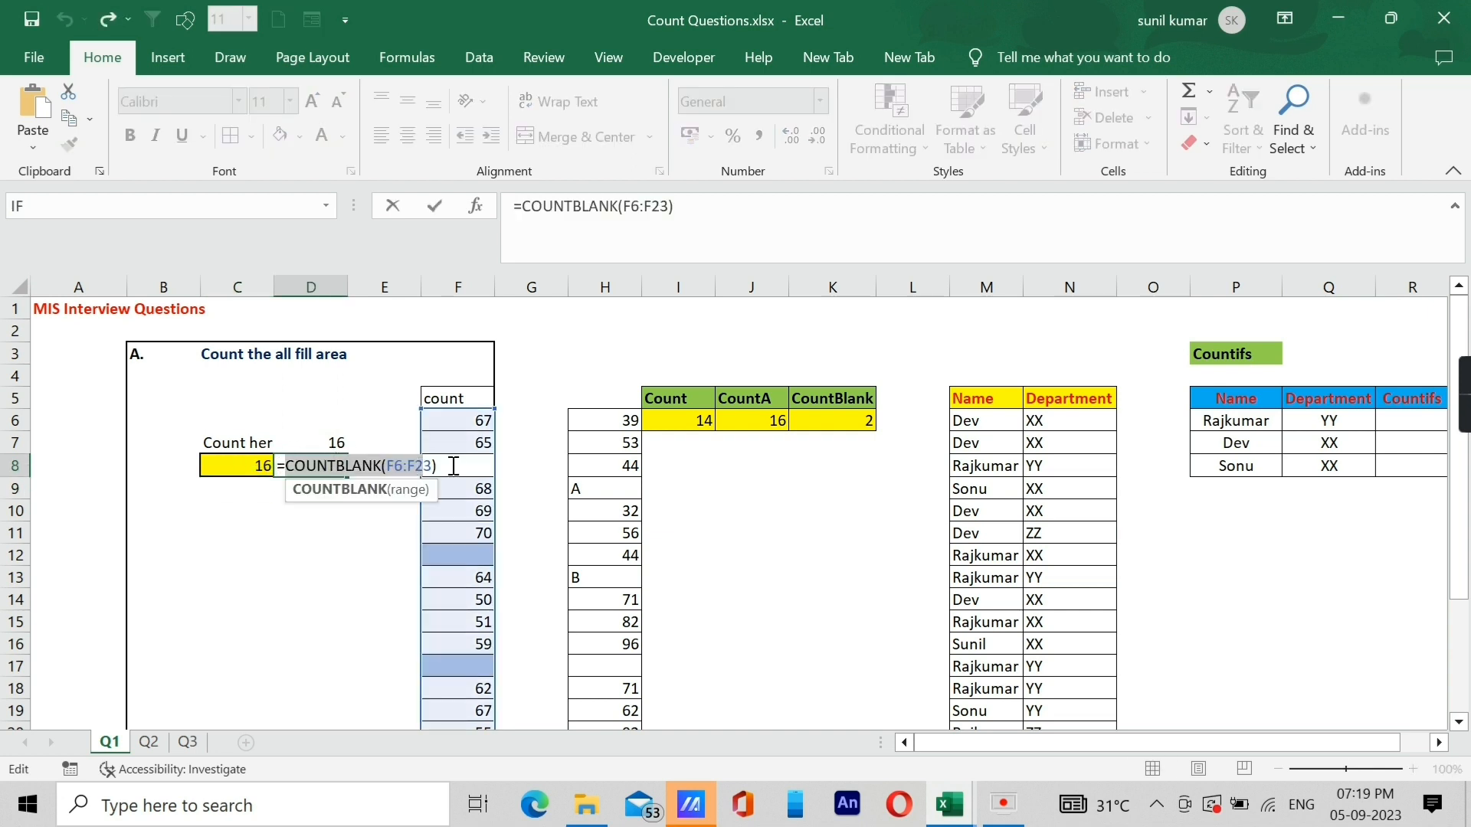
pyautogui.hotkey('ctrl', 'Return')
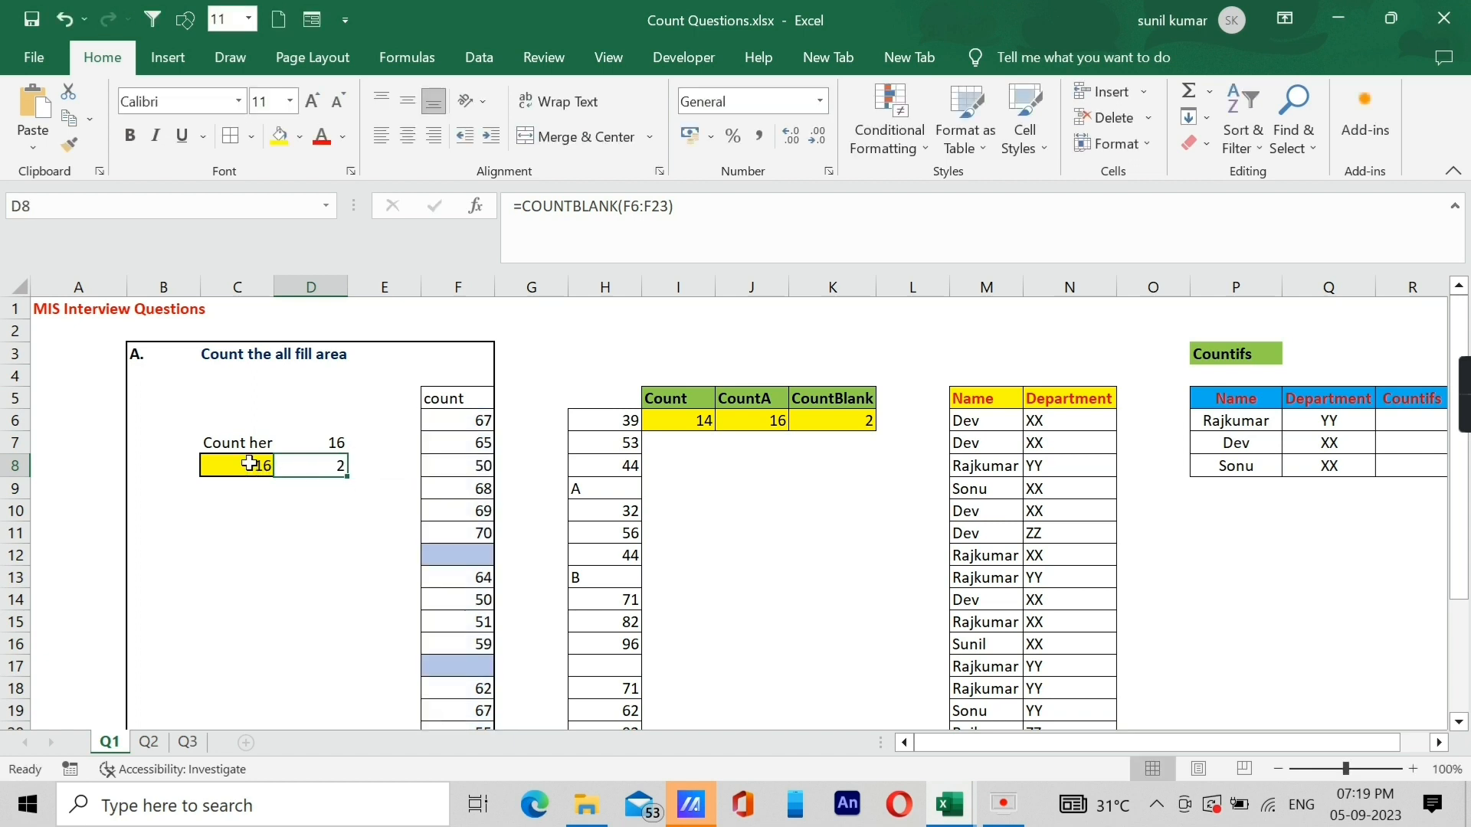
pyautogui.click(258, 469)
pyautogui.doubleClick(257, 469)
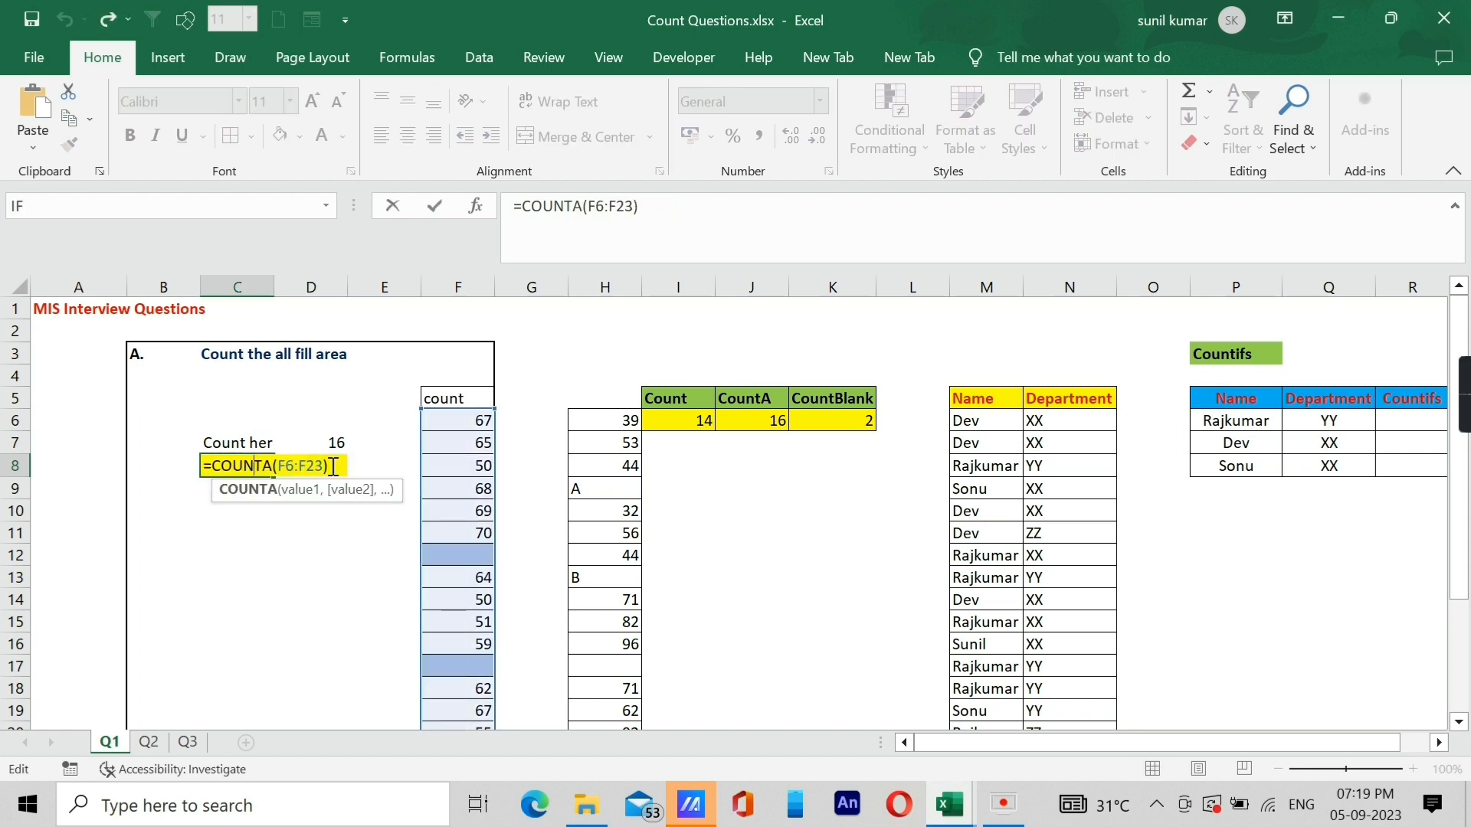
pyautogui.click(334, 467)
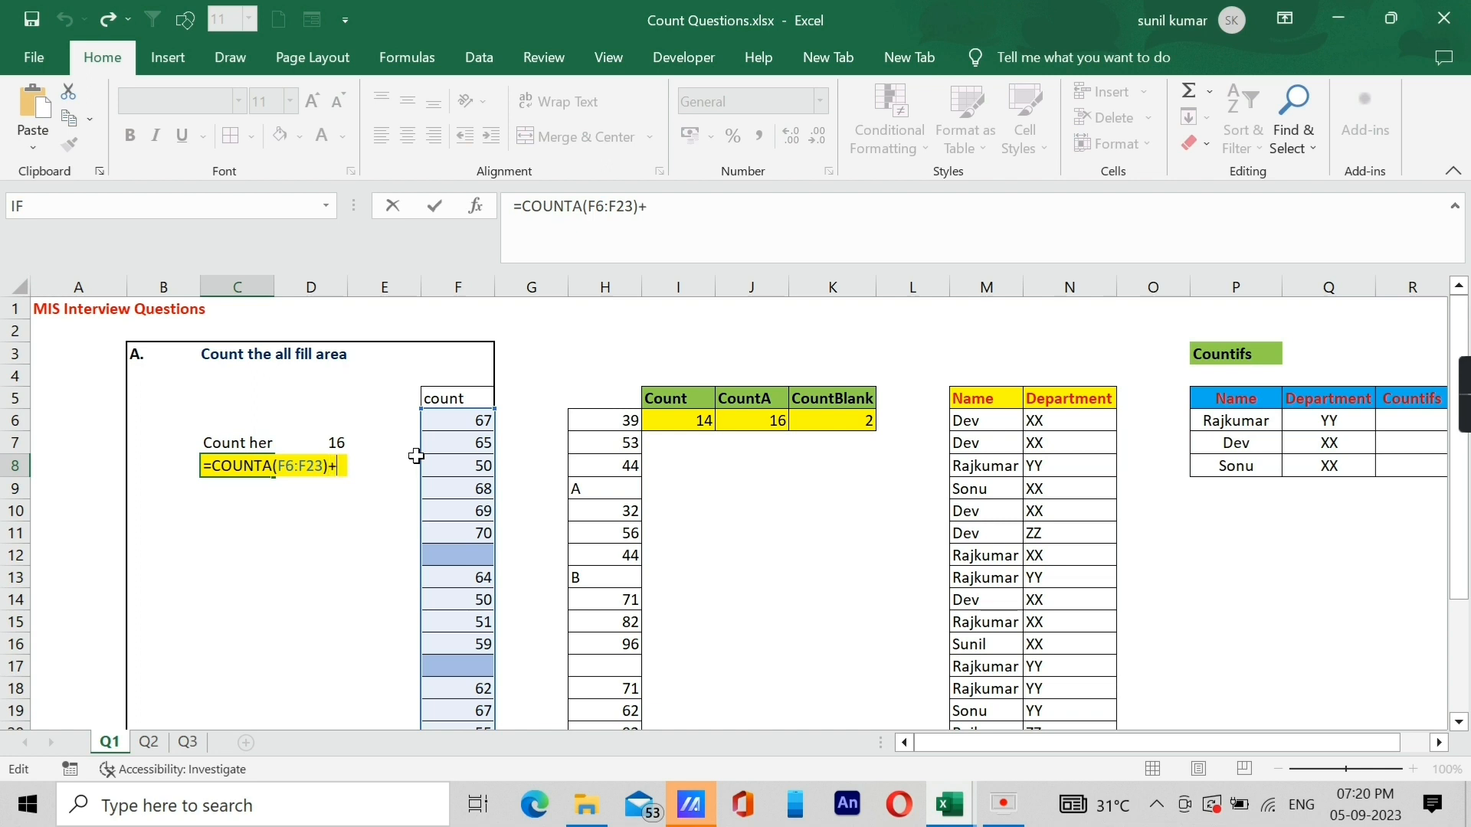
pyautogui.write('+')
pyautogui.write('COUNTBLANK(F6:F23)')
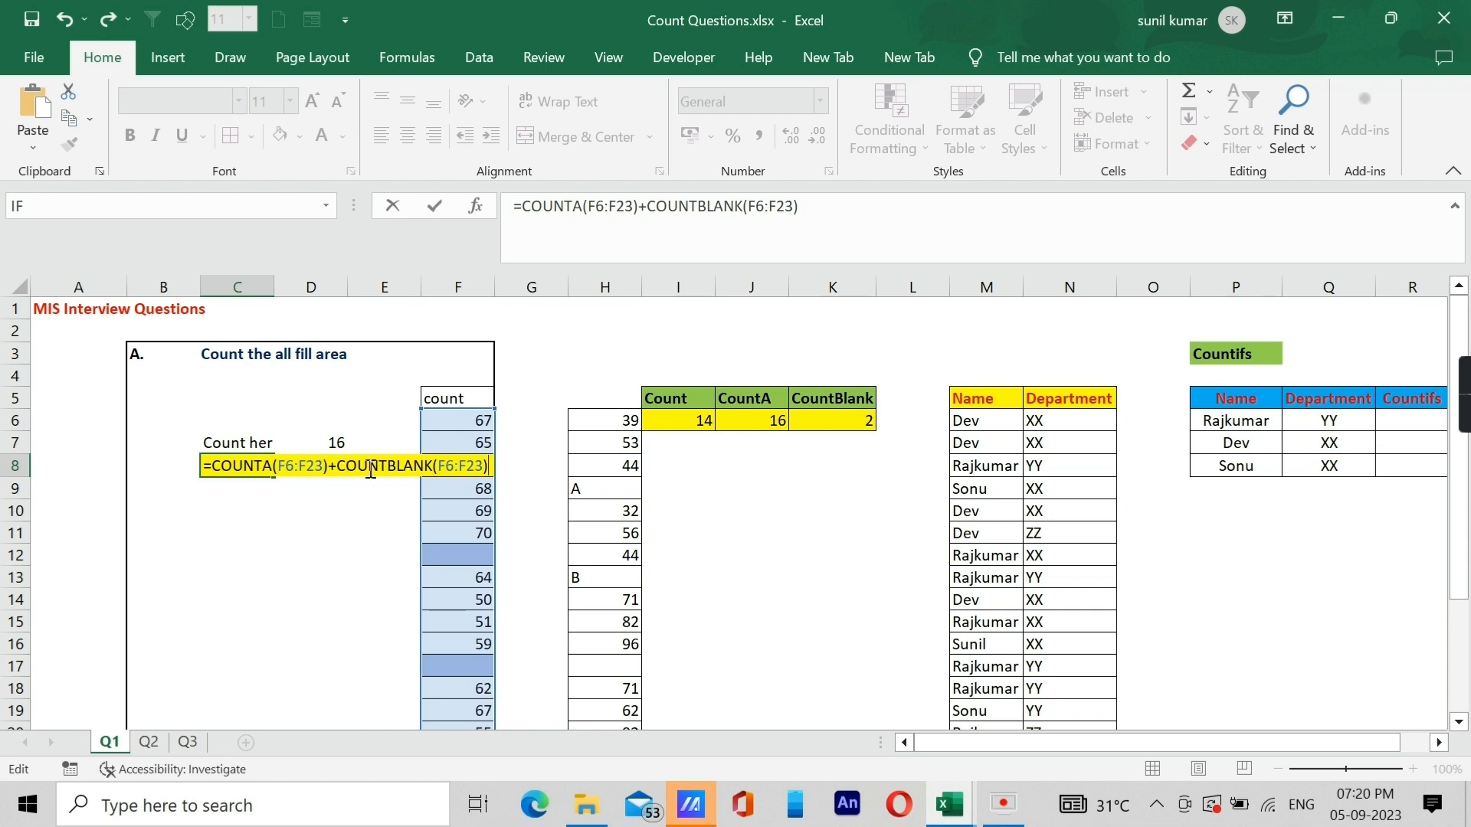
pyautogui.press('Return')
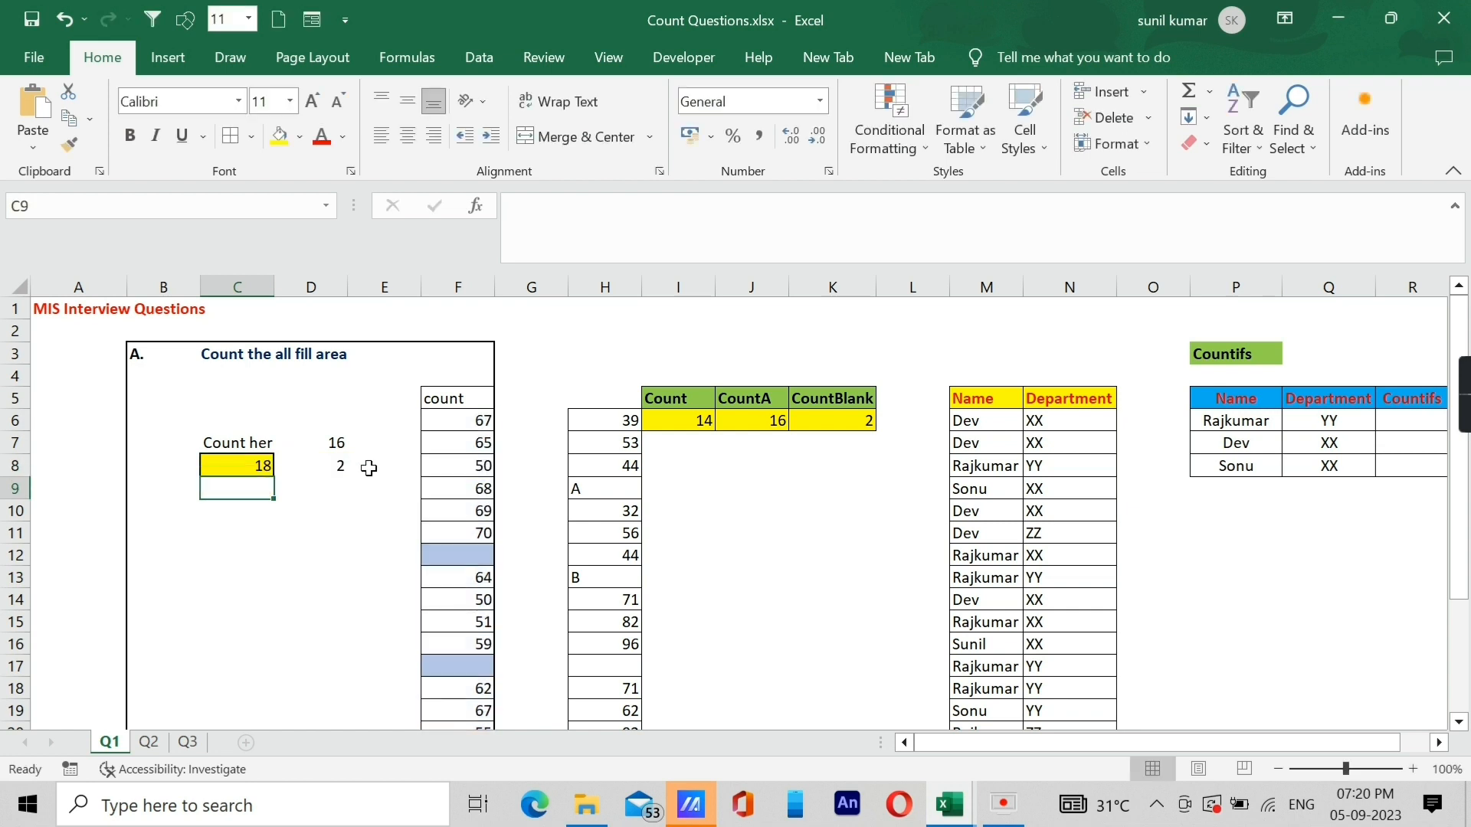
# - Clear the helper formulas in D7:D8 and check the combined formula in answer cell C8
pyautogui.press('End')
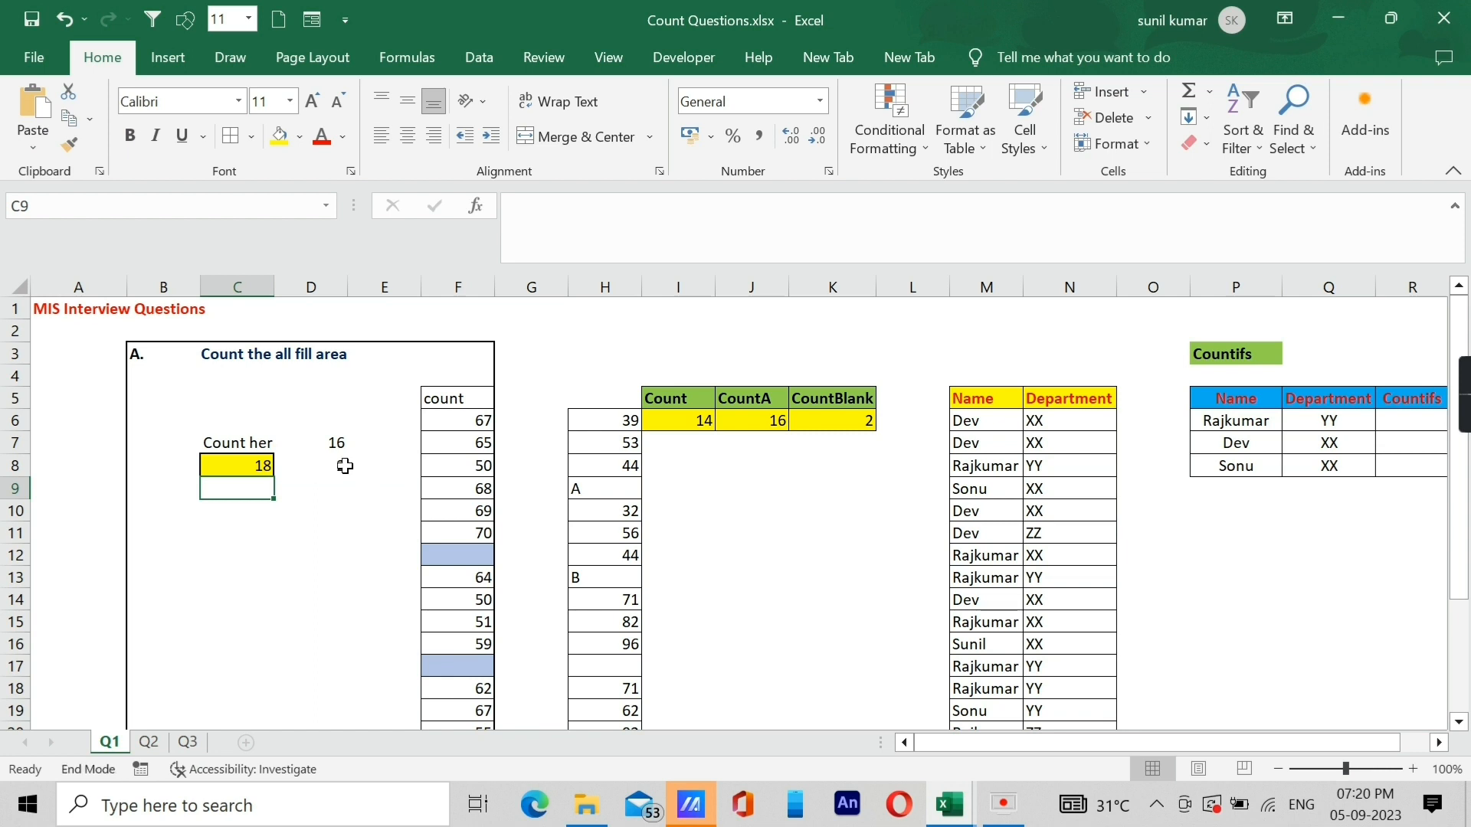
pyautogui.click(258, 465)
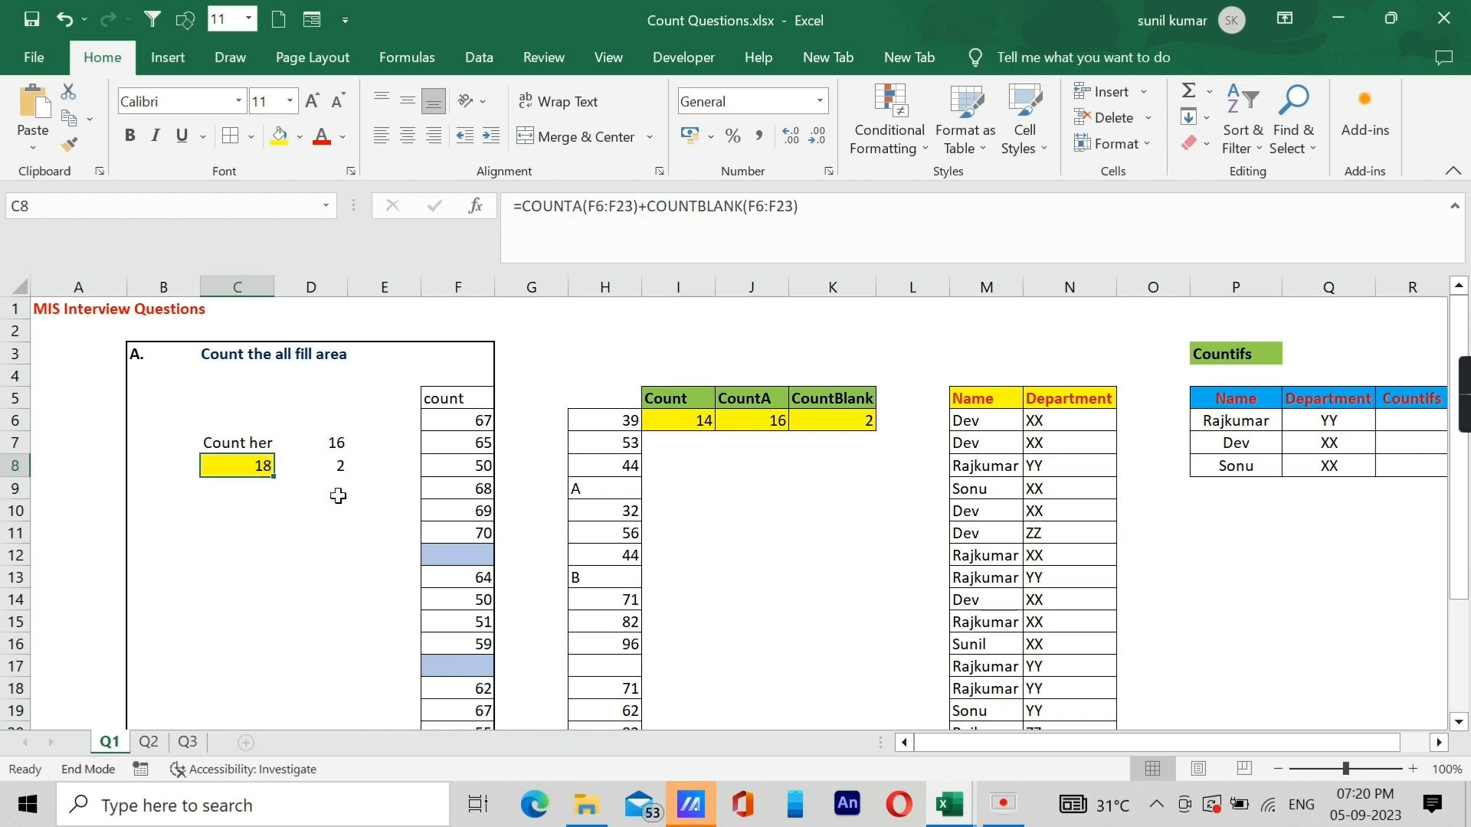
pyautogui.moveTo(337, 444); pyautogui.dragTo(340, 467)
pyautogui.press('Delete')
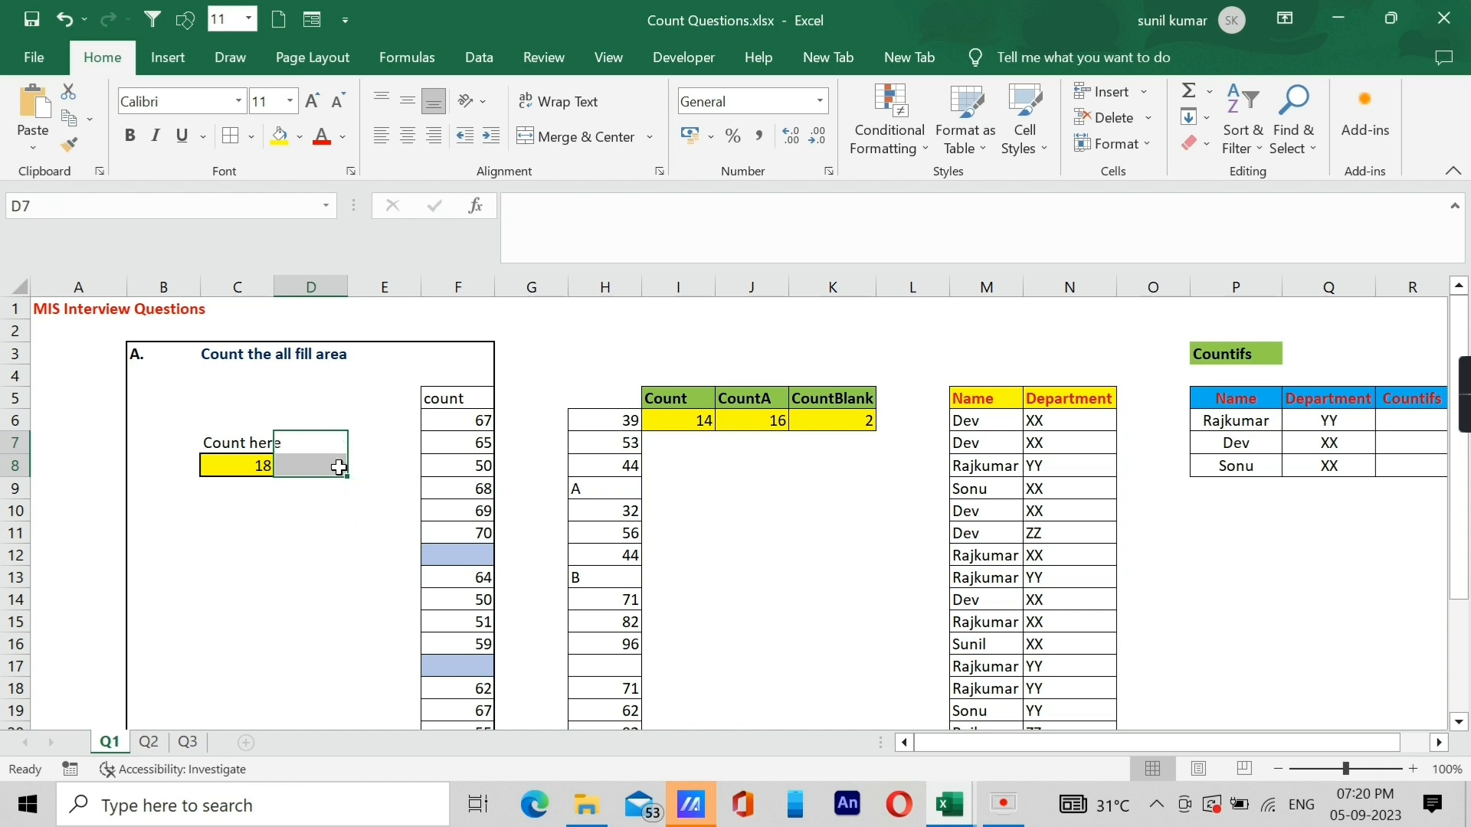
pyautogui.click(321, 538)
pyautogui.click(252, 466)
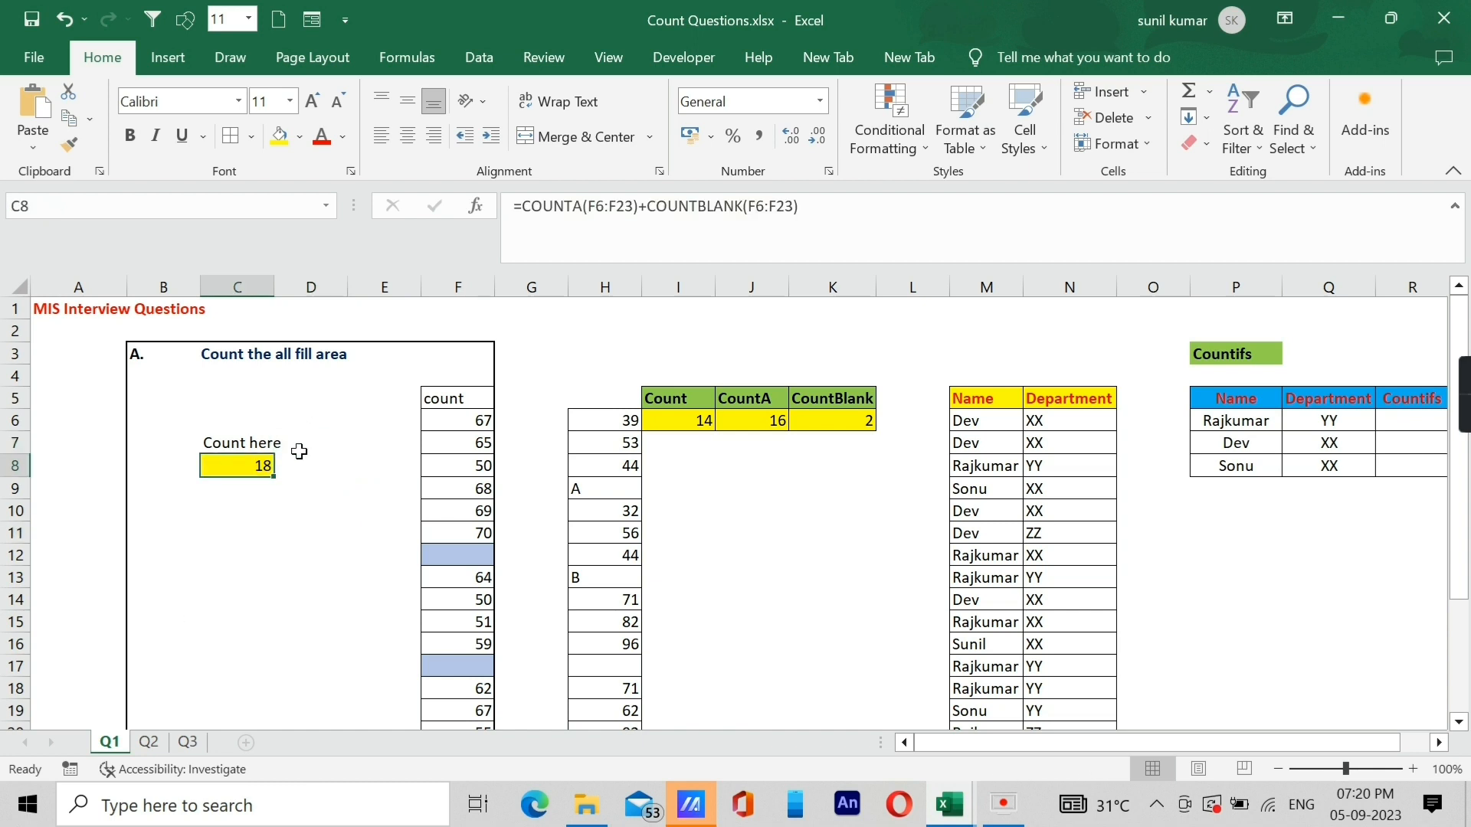
# - Review C8's combined formula and start the same one in C9 with =COUNTA(F6:F23)
pyautogui.doubleClick(253, 466)
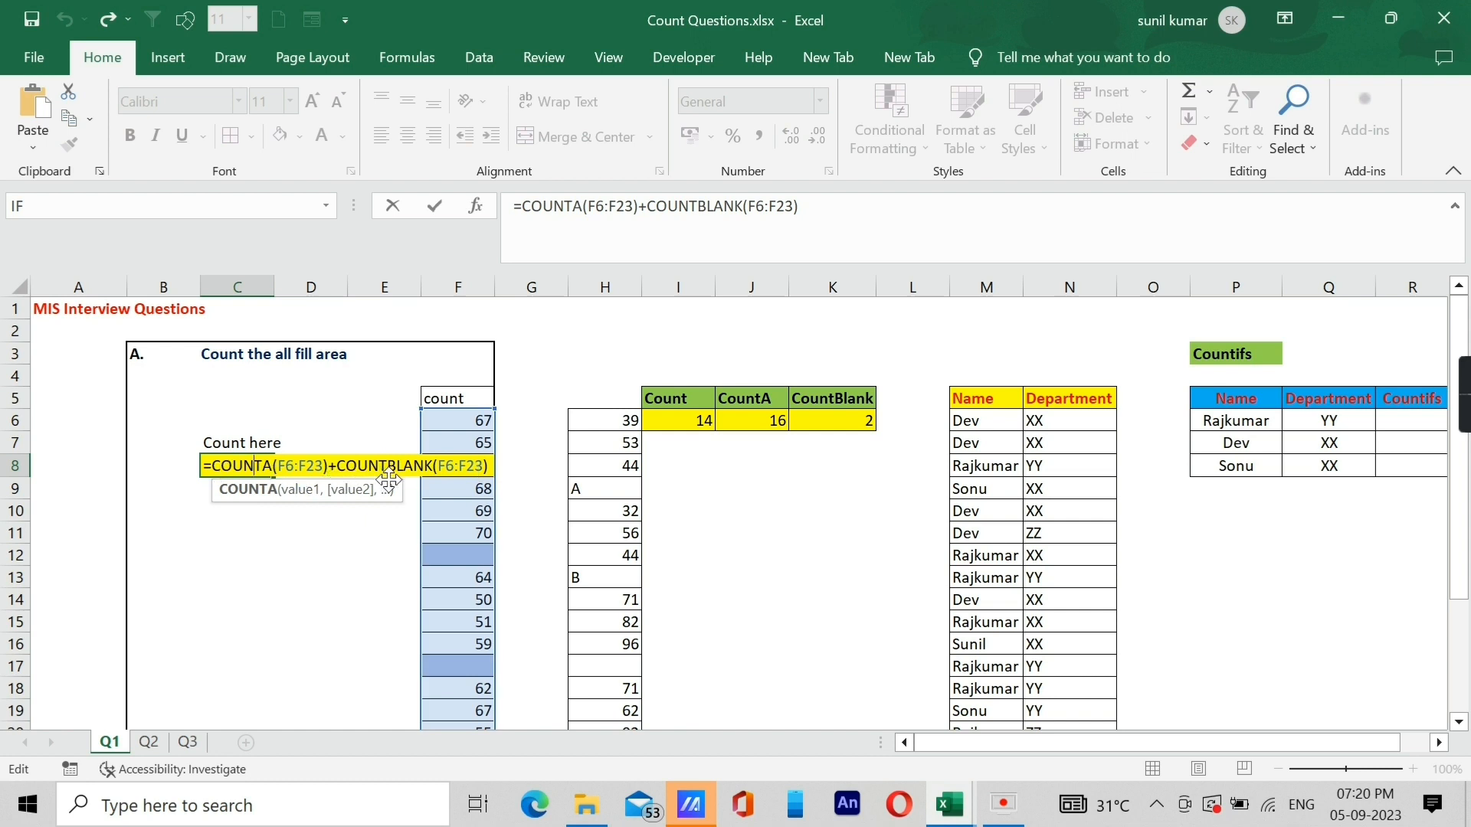
pyautogui.click(244, 490)
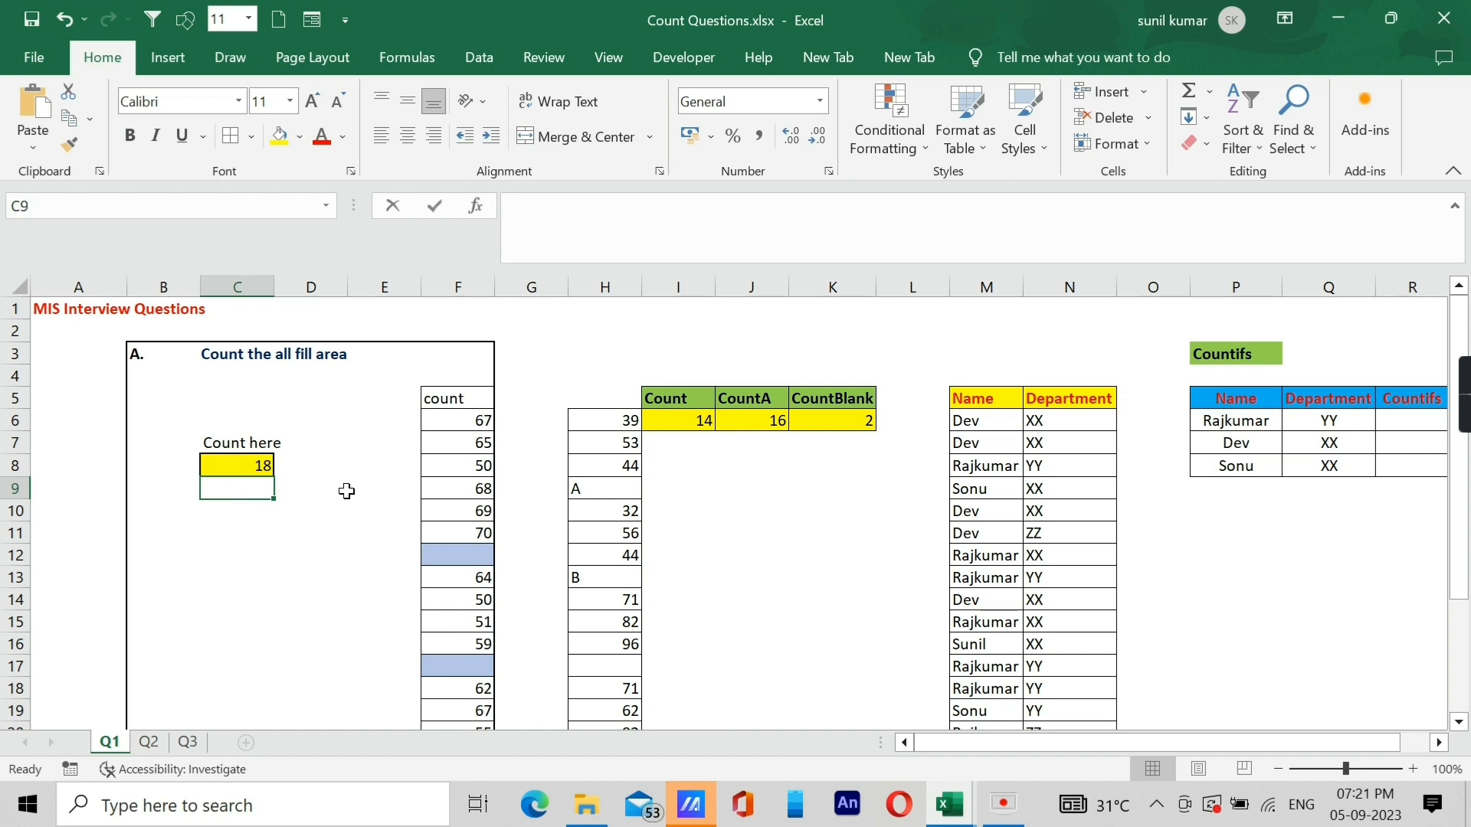
pyautogui.write('=')
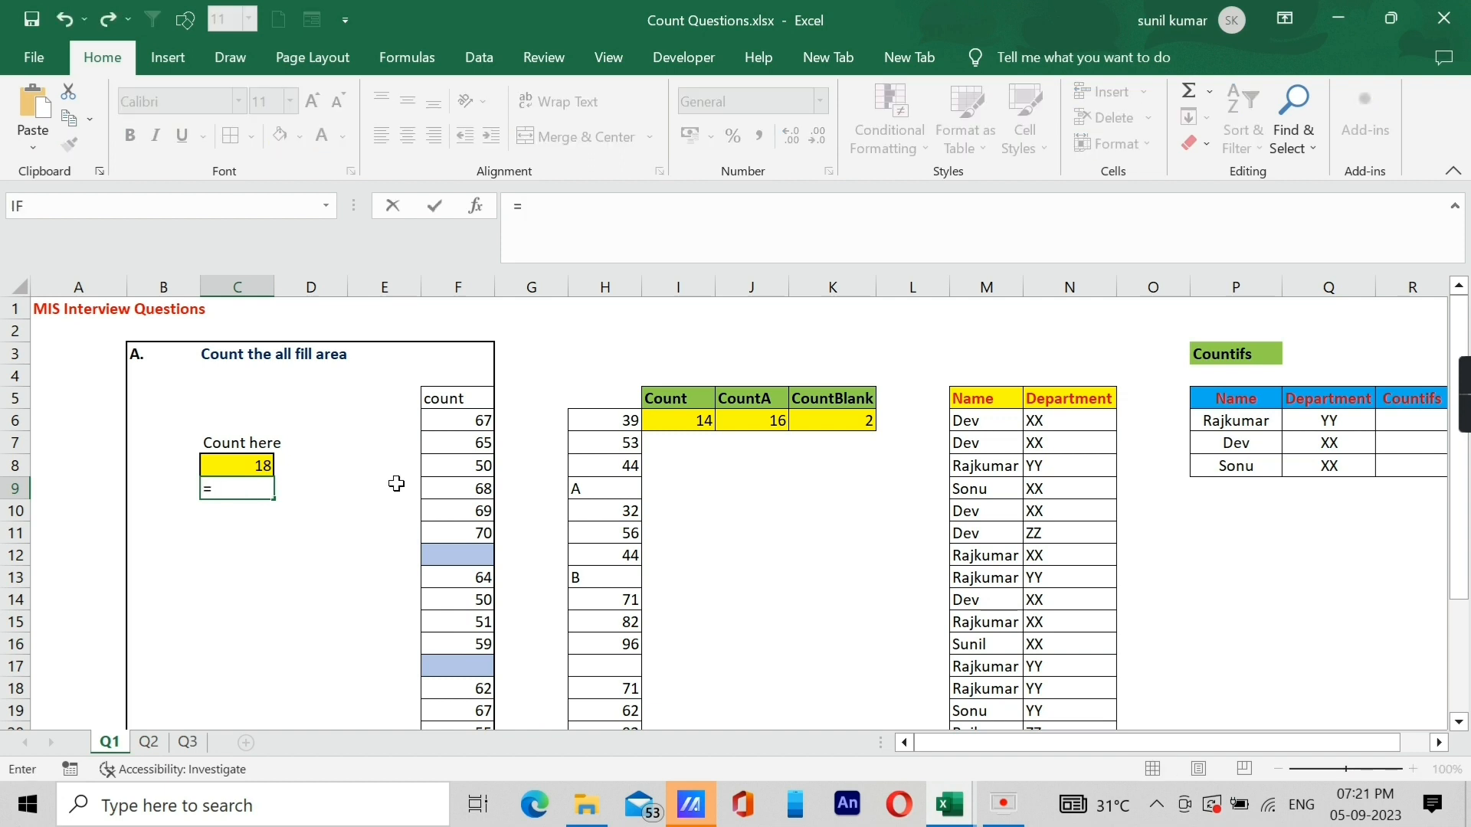
pyautogui.write('coun')
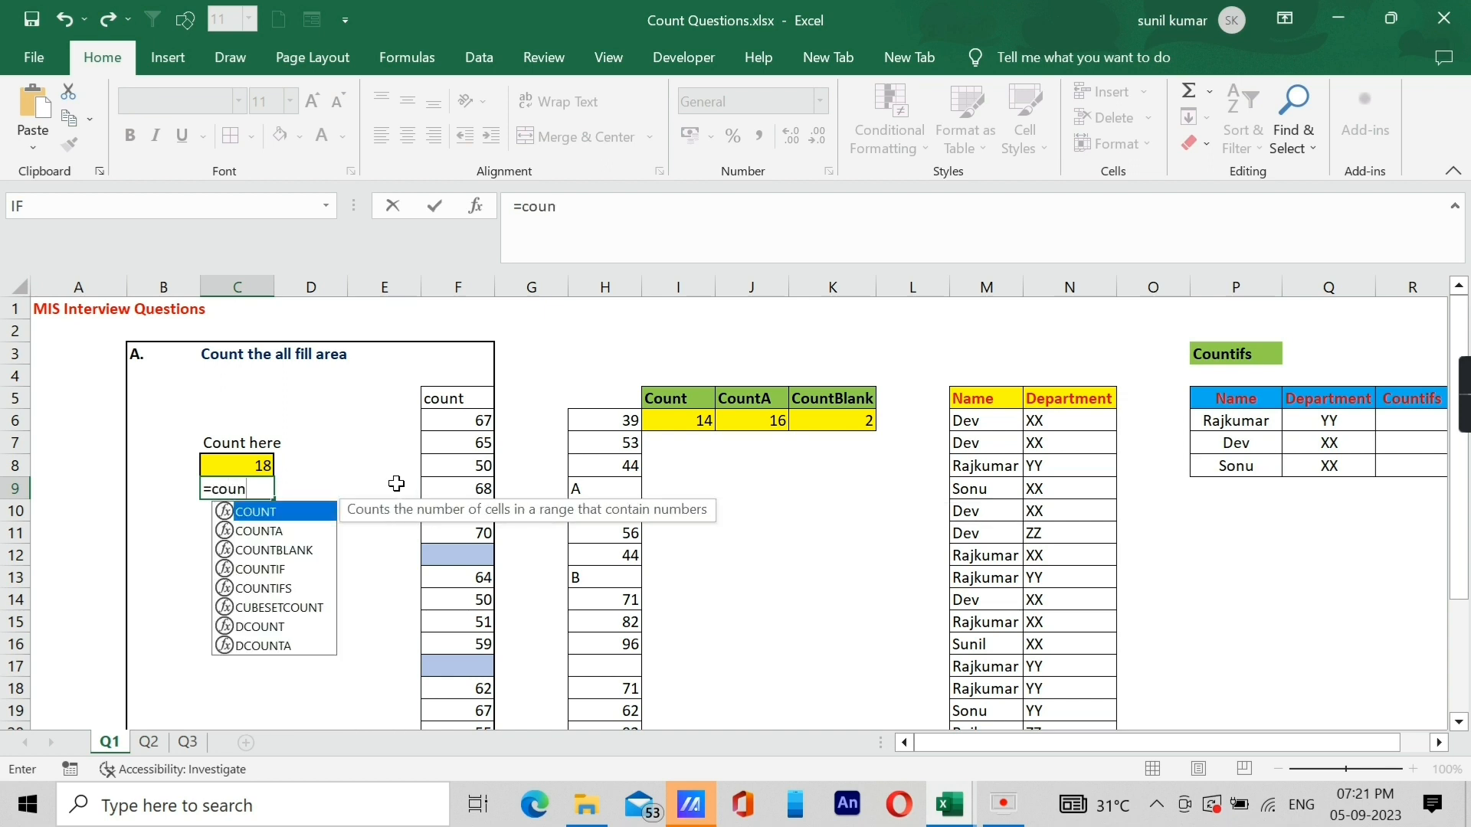
pyautogui.press('Down')
pyautogui.press('Tab')
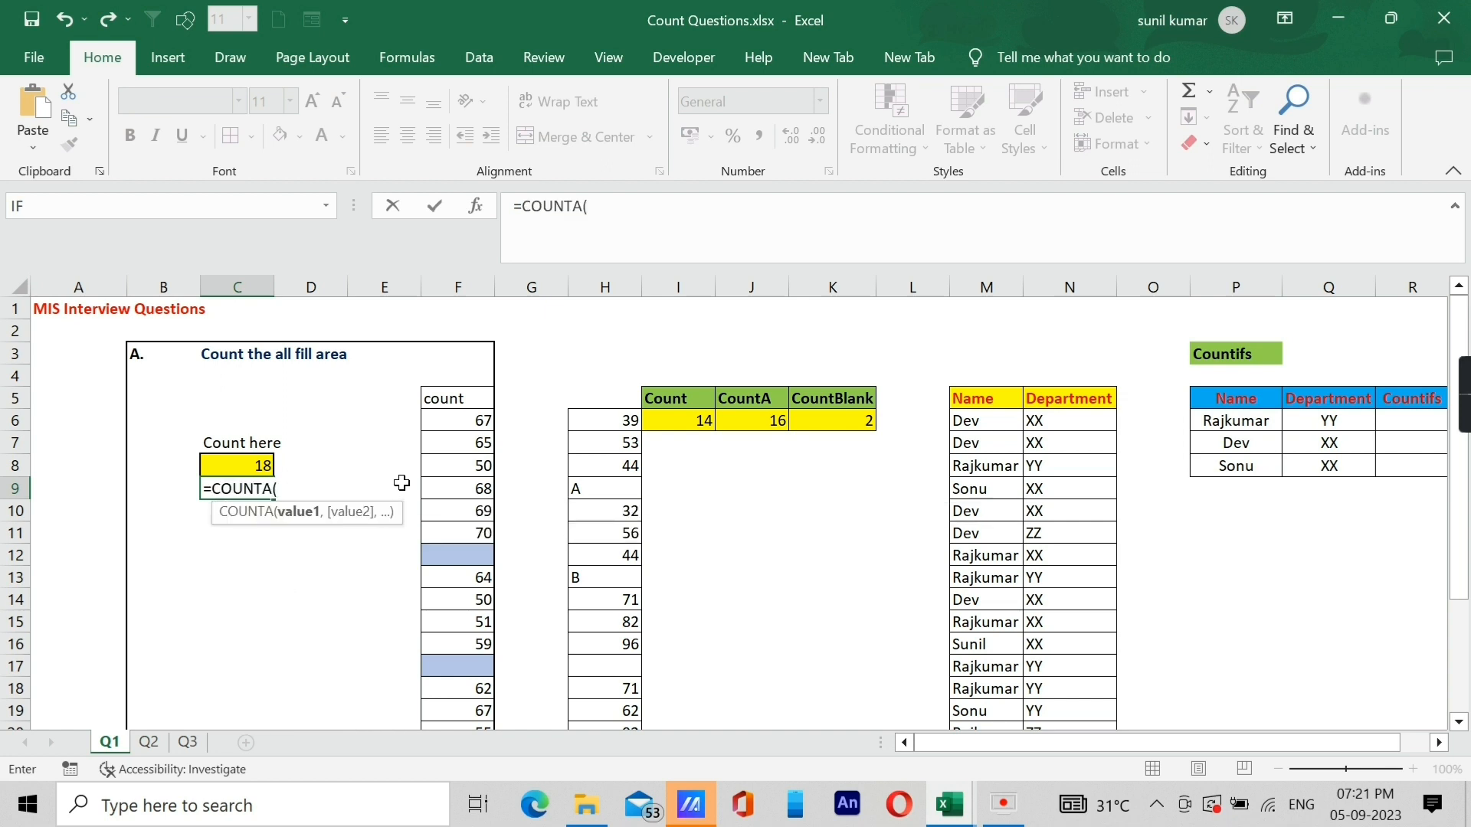
pyautogui.click(463, 421)
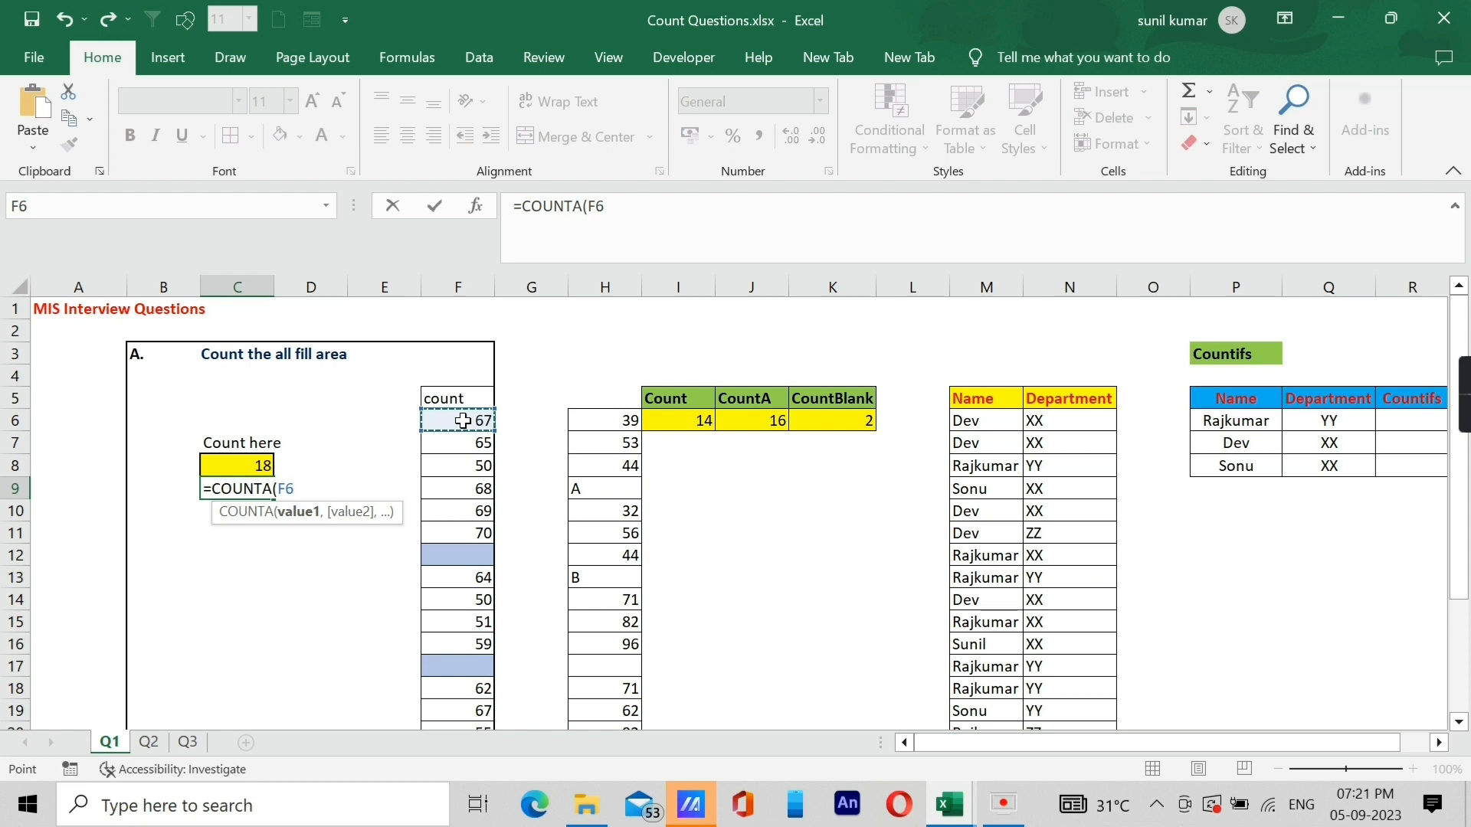
pyautogui.moveTo(462, 421); pyautogui.dragTo(473, 706)
pyautogui.write(')')
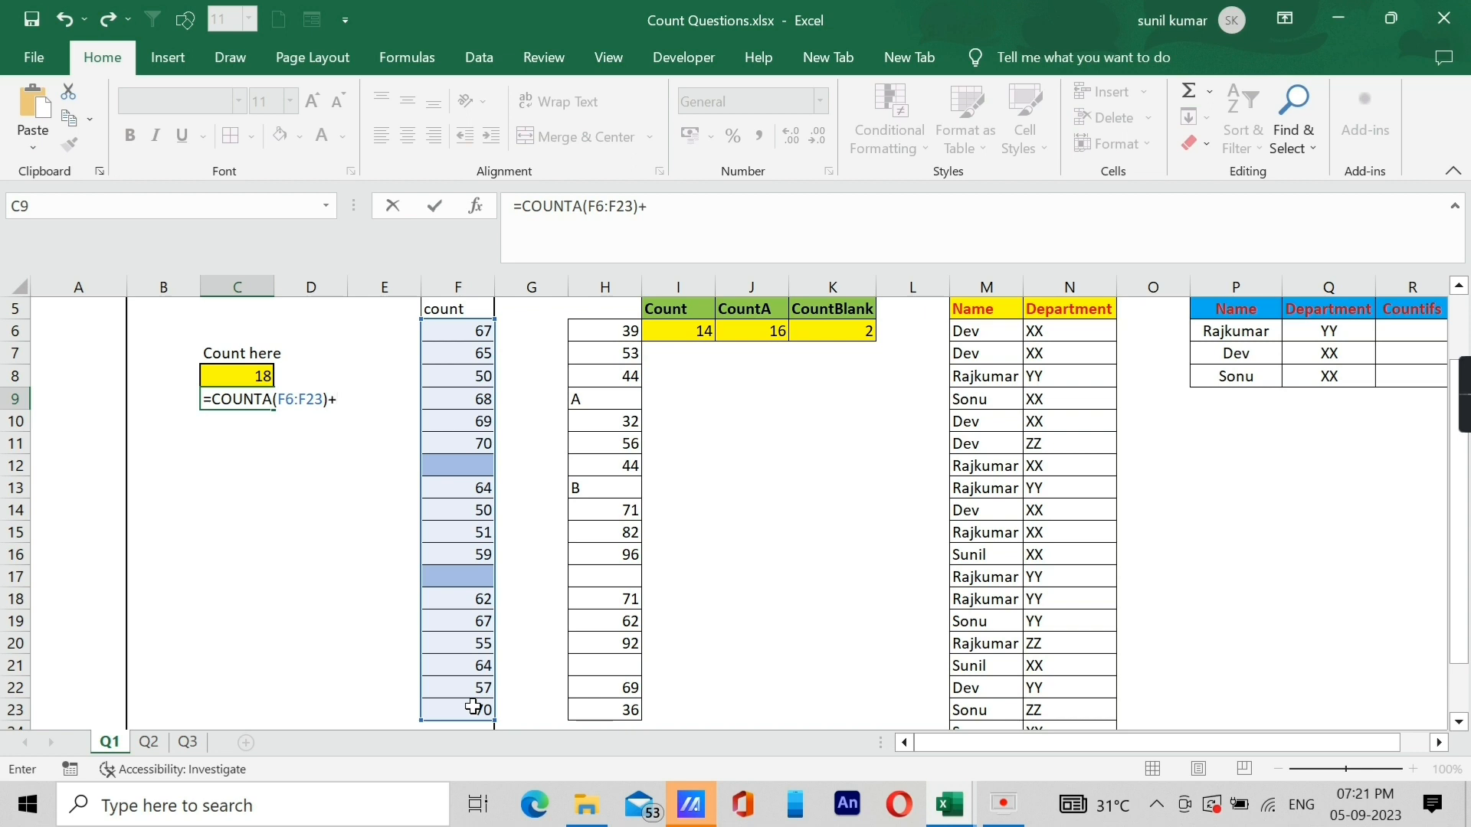
# - Add COUNTBLANK over F6:F23 so C9 holds =COUNTA(F6:F23)+COUNTBLANK(F6:F23)
pyautogui.write('+coun')
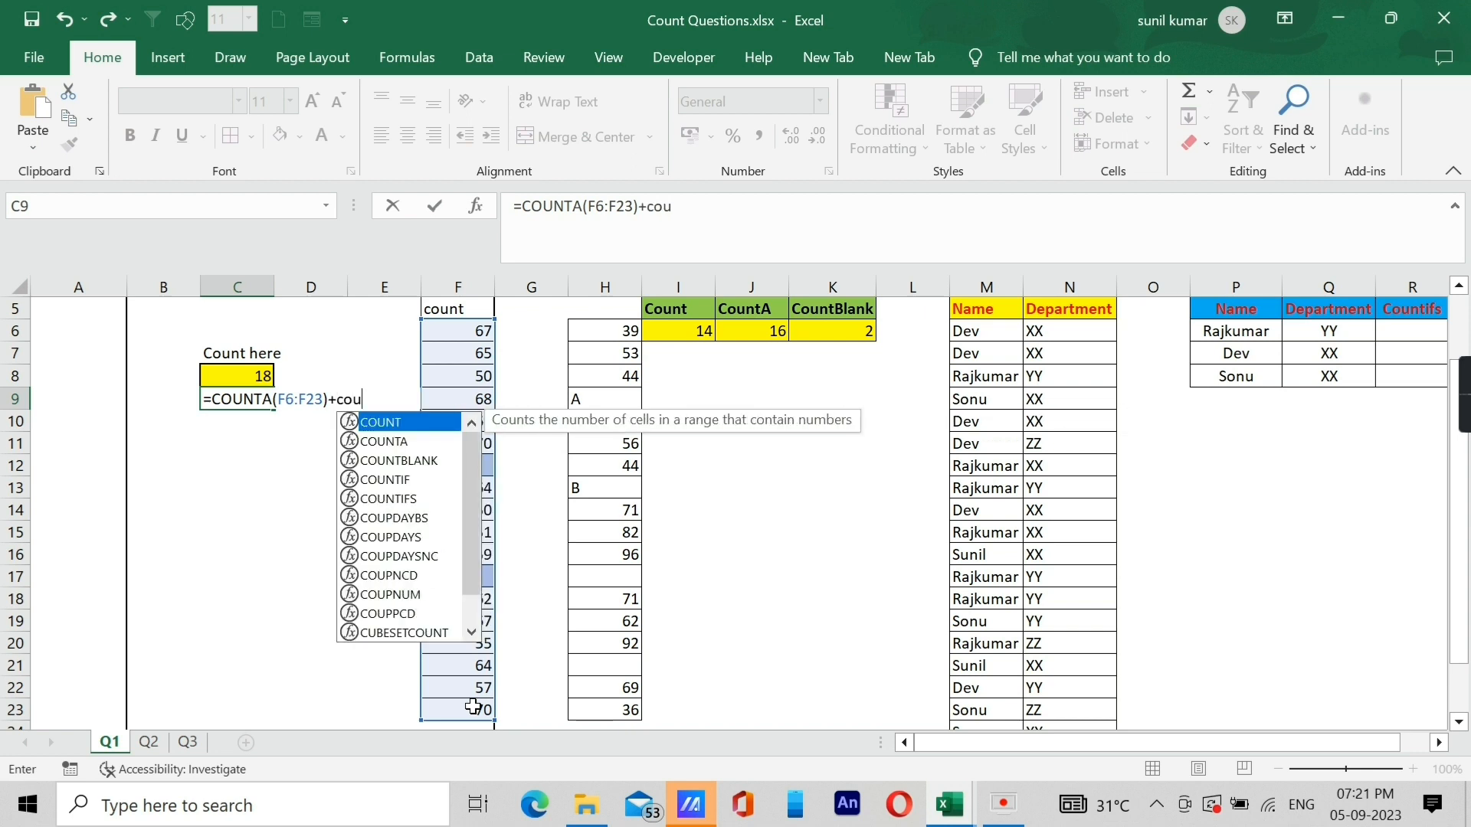
pyautogui.press('Down')
pyautogui.press('Down')
pyautogui.press('Tab')
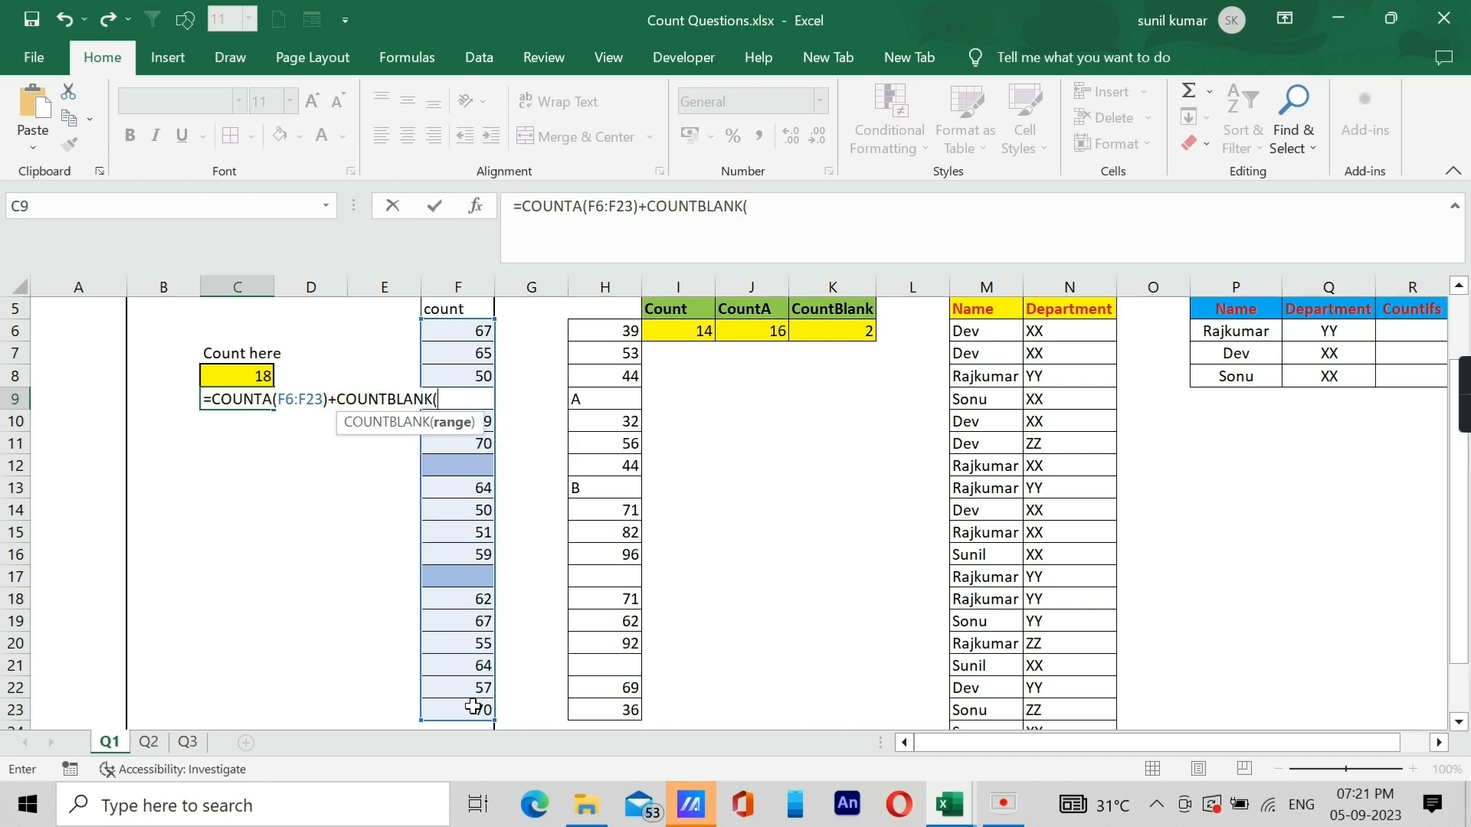
pyautogui.click(471, 330)
pyautogui.moveTo(471, 331); pyautogui.dragTo(471, 664)
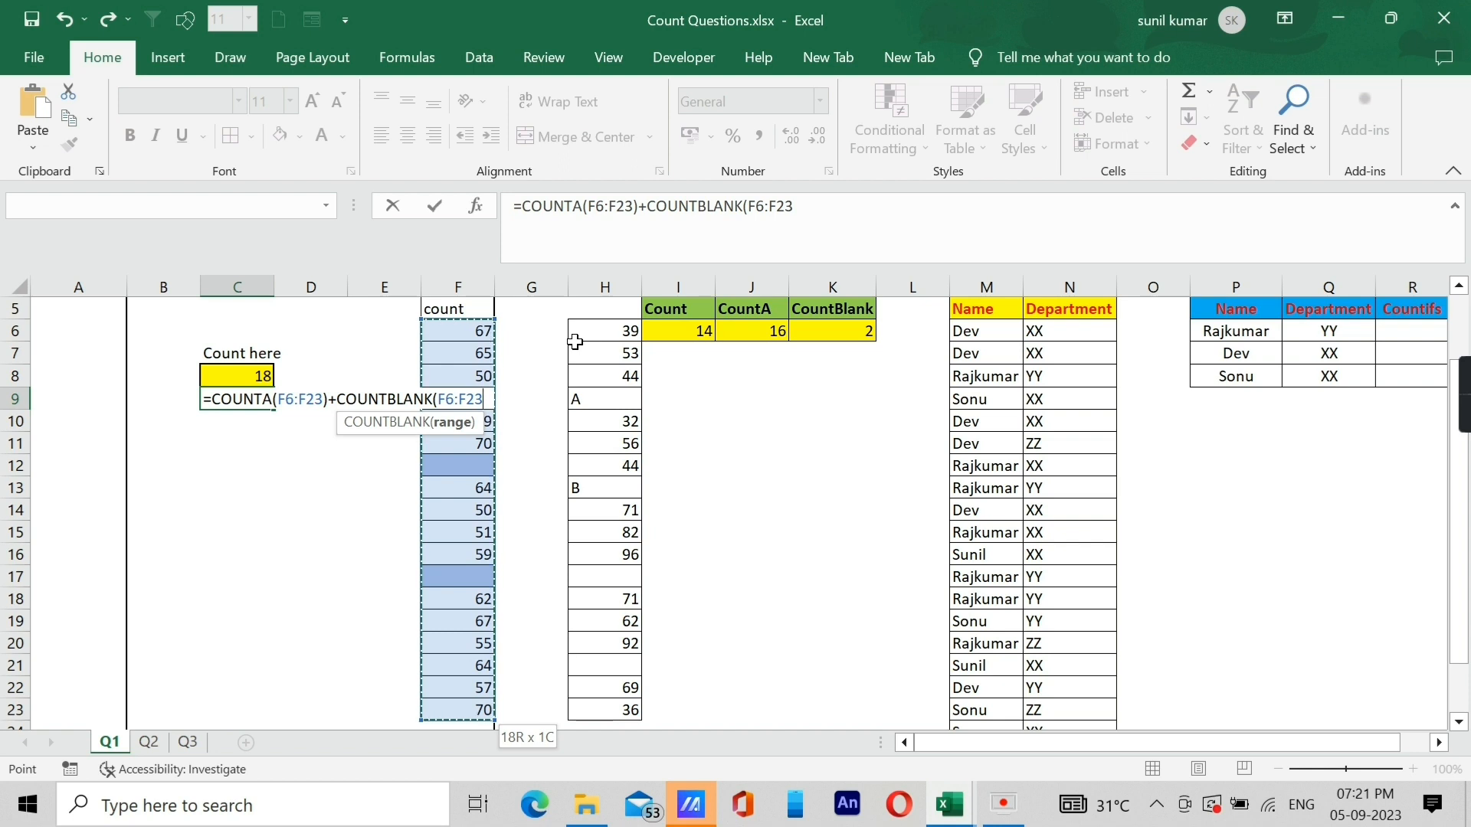
pyautogui.write(')')
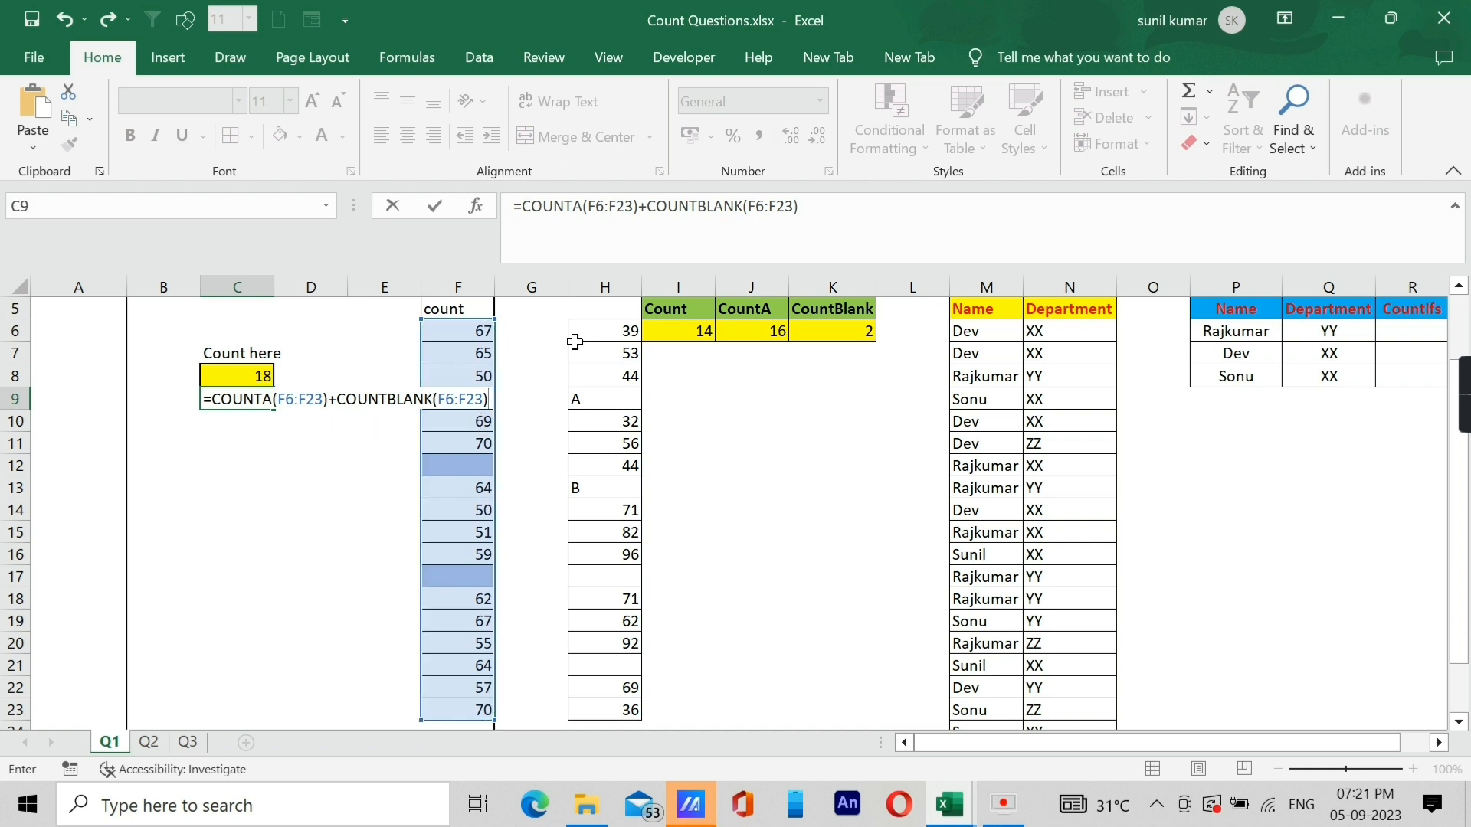
pyautogui.press('Return')
pyautogui.press('Up')
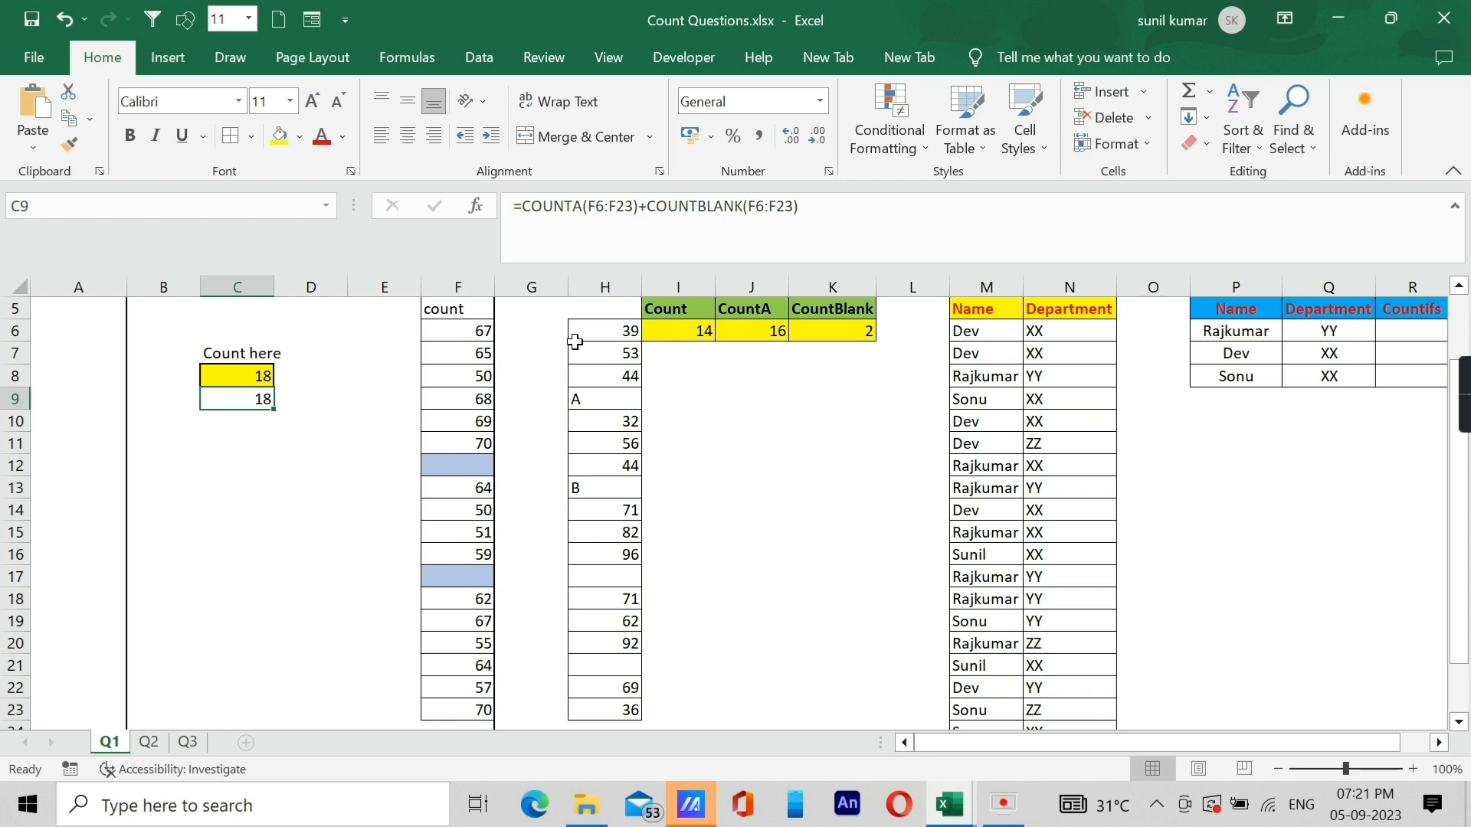
# - Look at question B on sheet Q2 and return to sheet Q1
pyautogui.scroll(1, 390, 413)
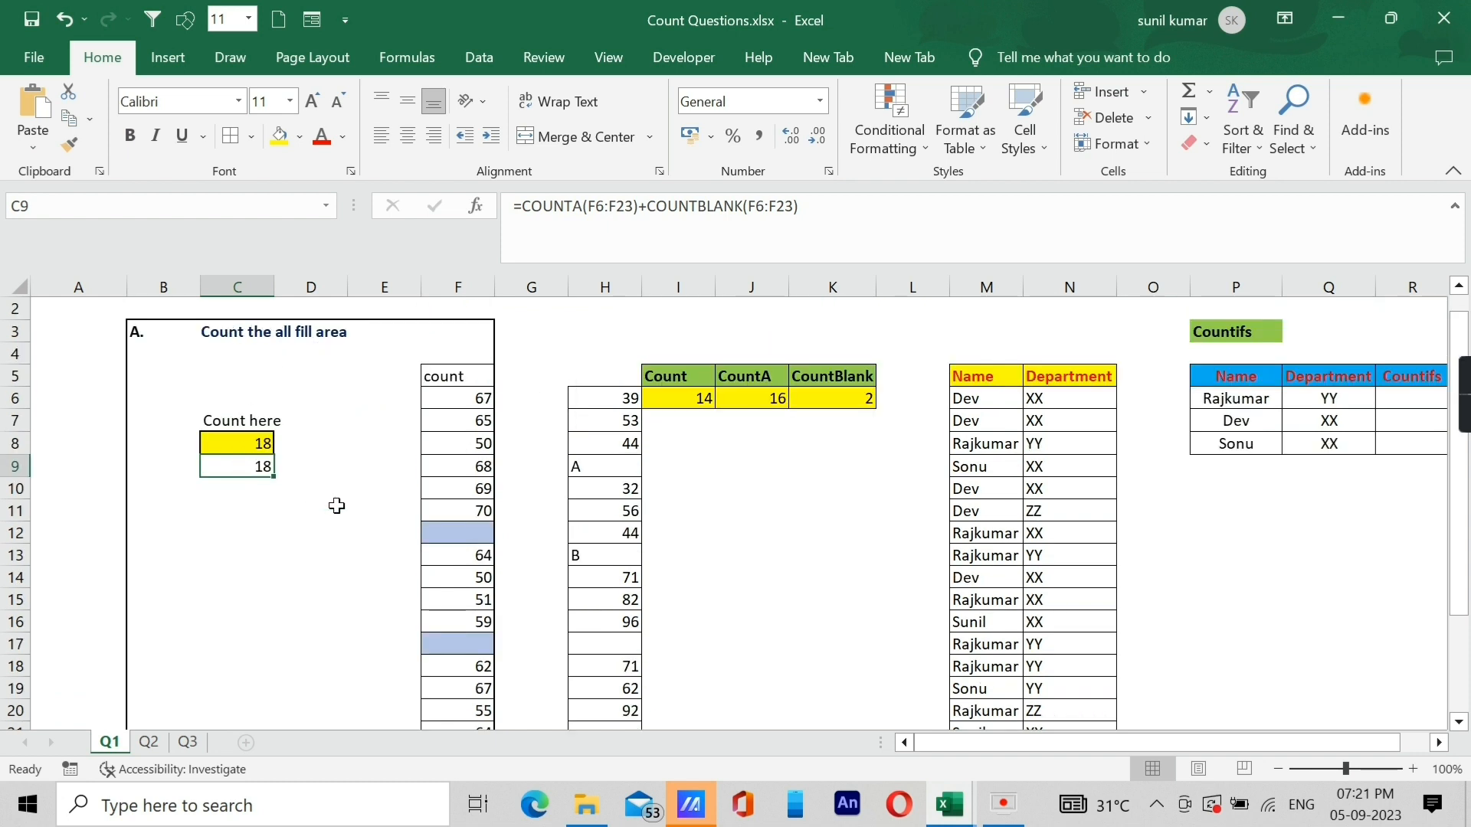
pyautogui.click(148, 743)
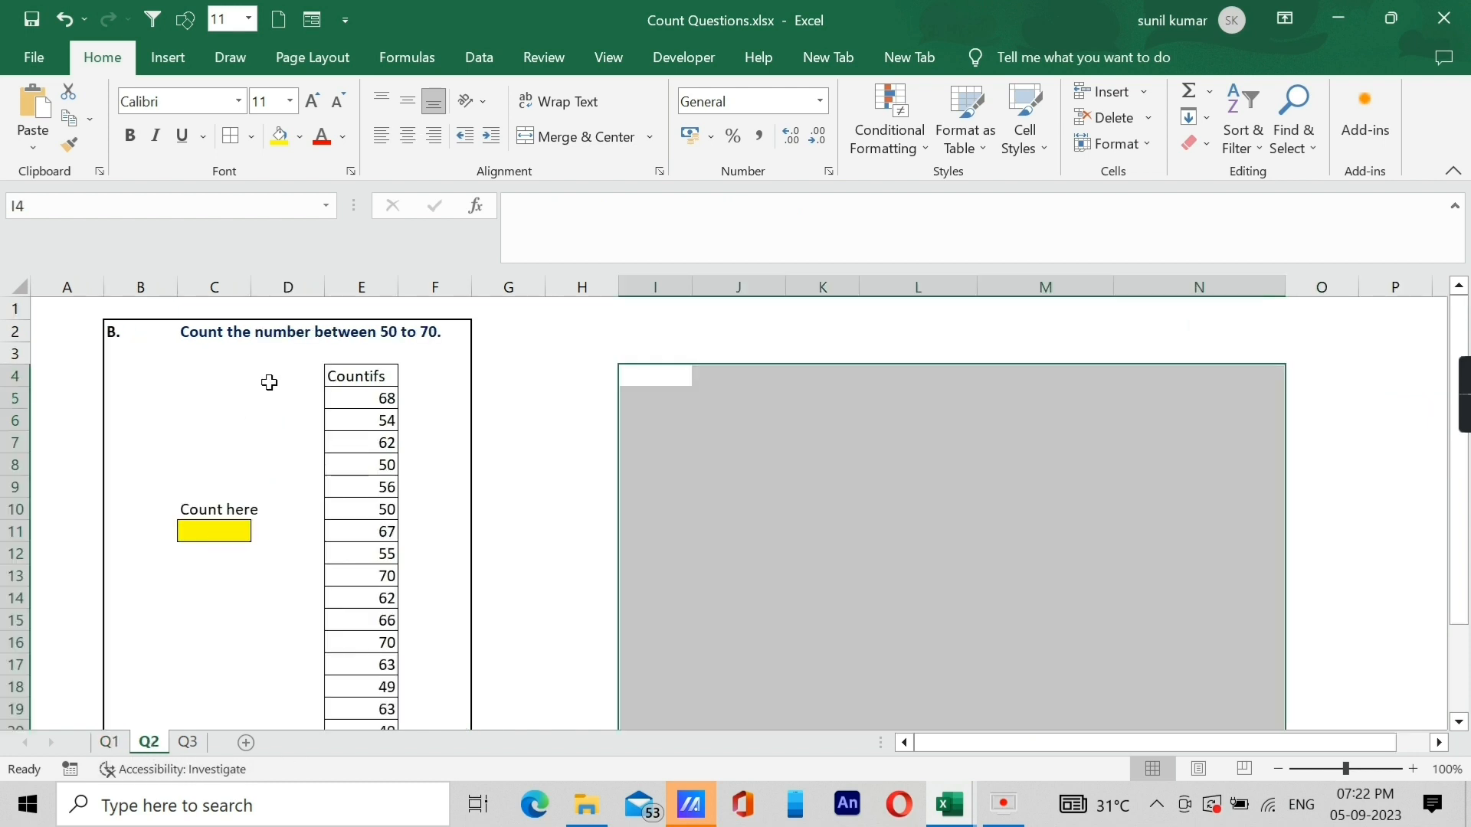
pyautogui.click(108, 742)
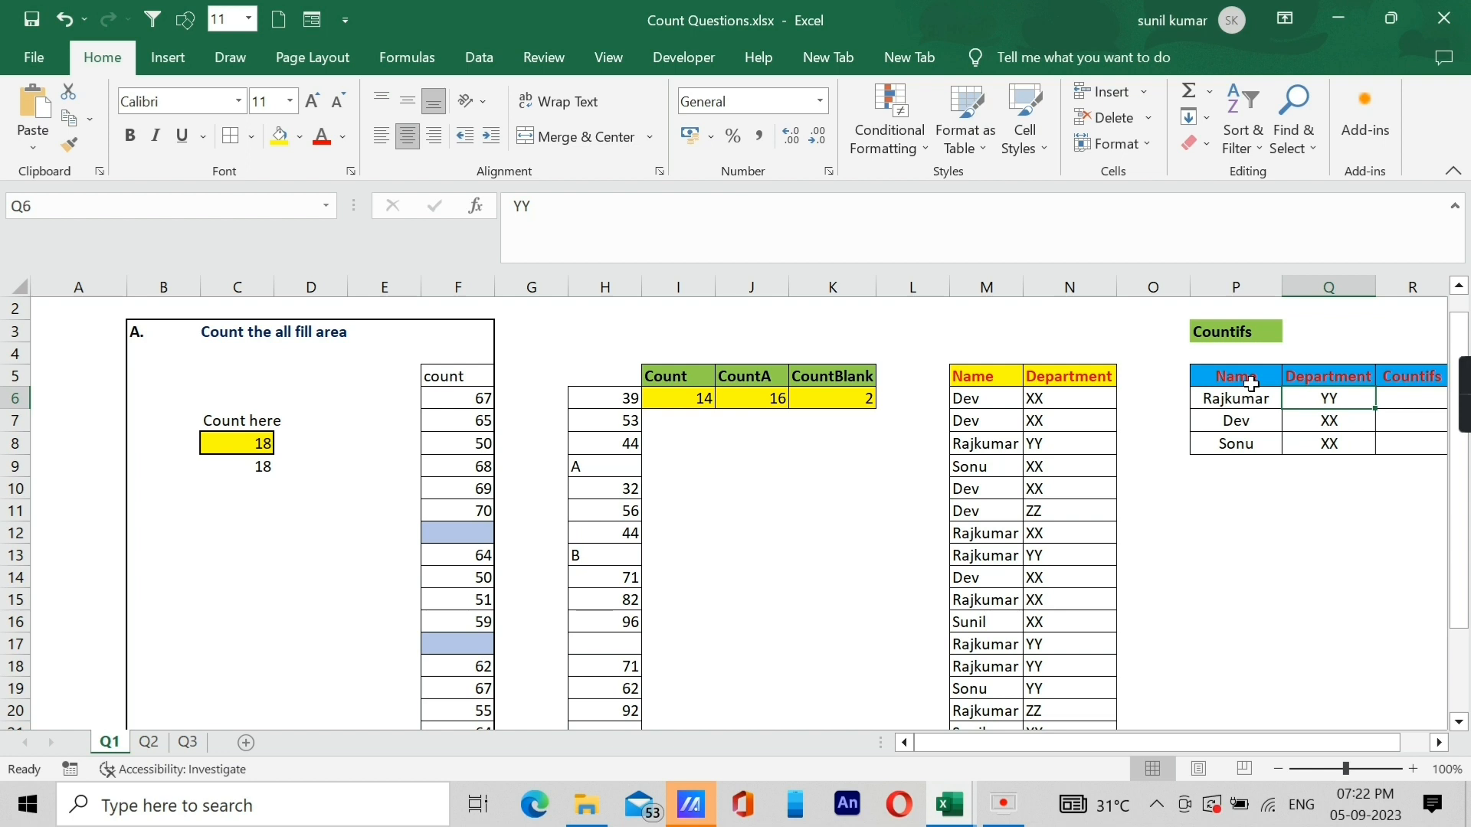
# - Examine the name and department criteria in the Countifs table, P5:R8, alongside the Name and Department source list
pyautogui.click(1250, 384)
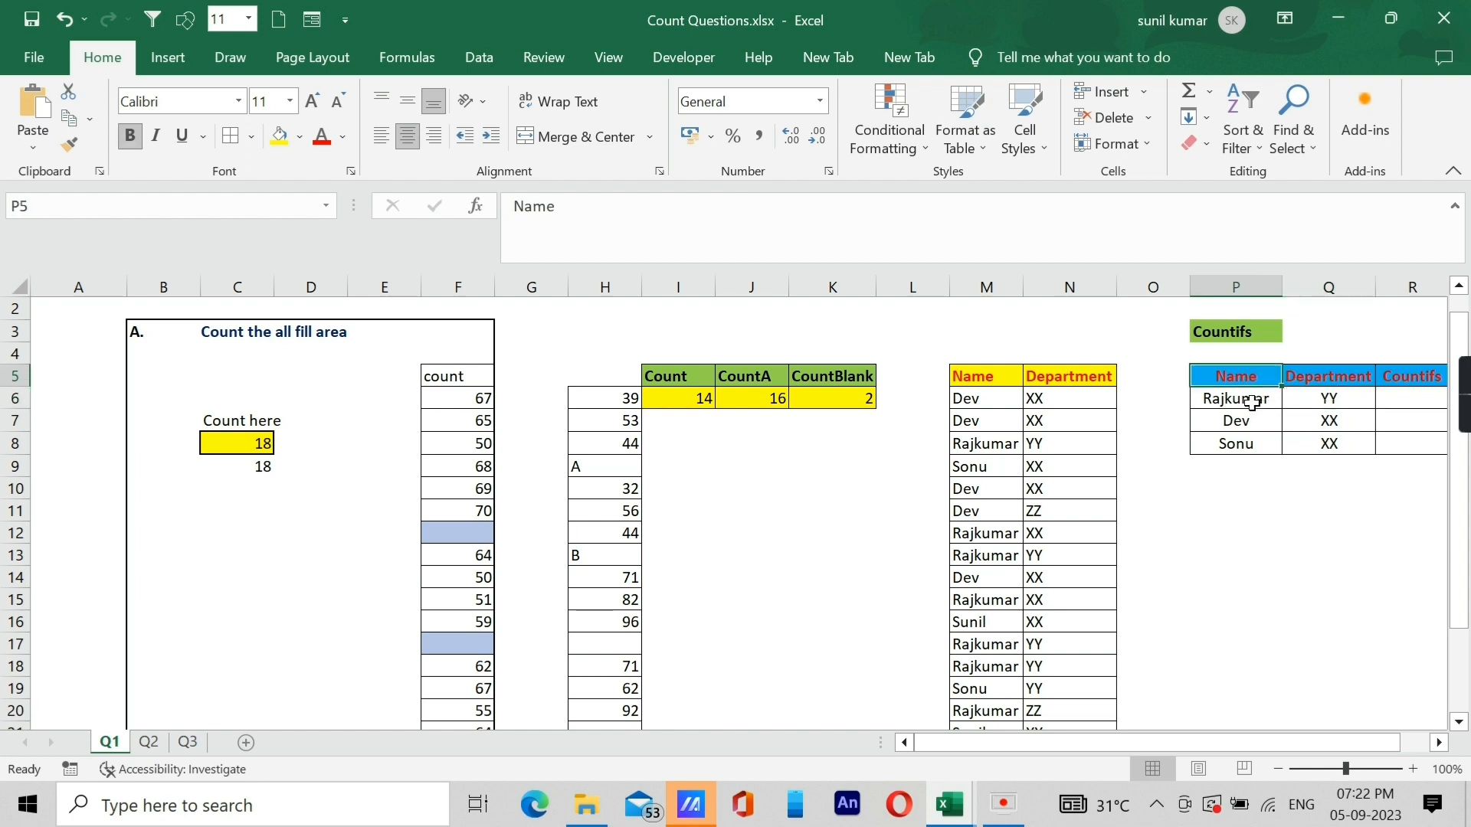
pyautogui.click(1338, 399)
pyautogui.press('Right')
pyautogui.press('Right')
pyautogui.press('Right')
pyautogui.press('Left')
pyautogui.press('Left')
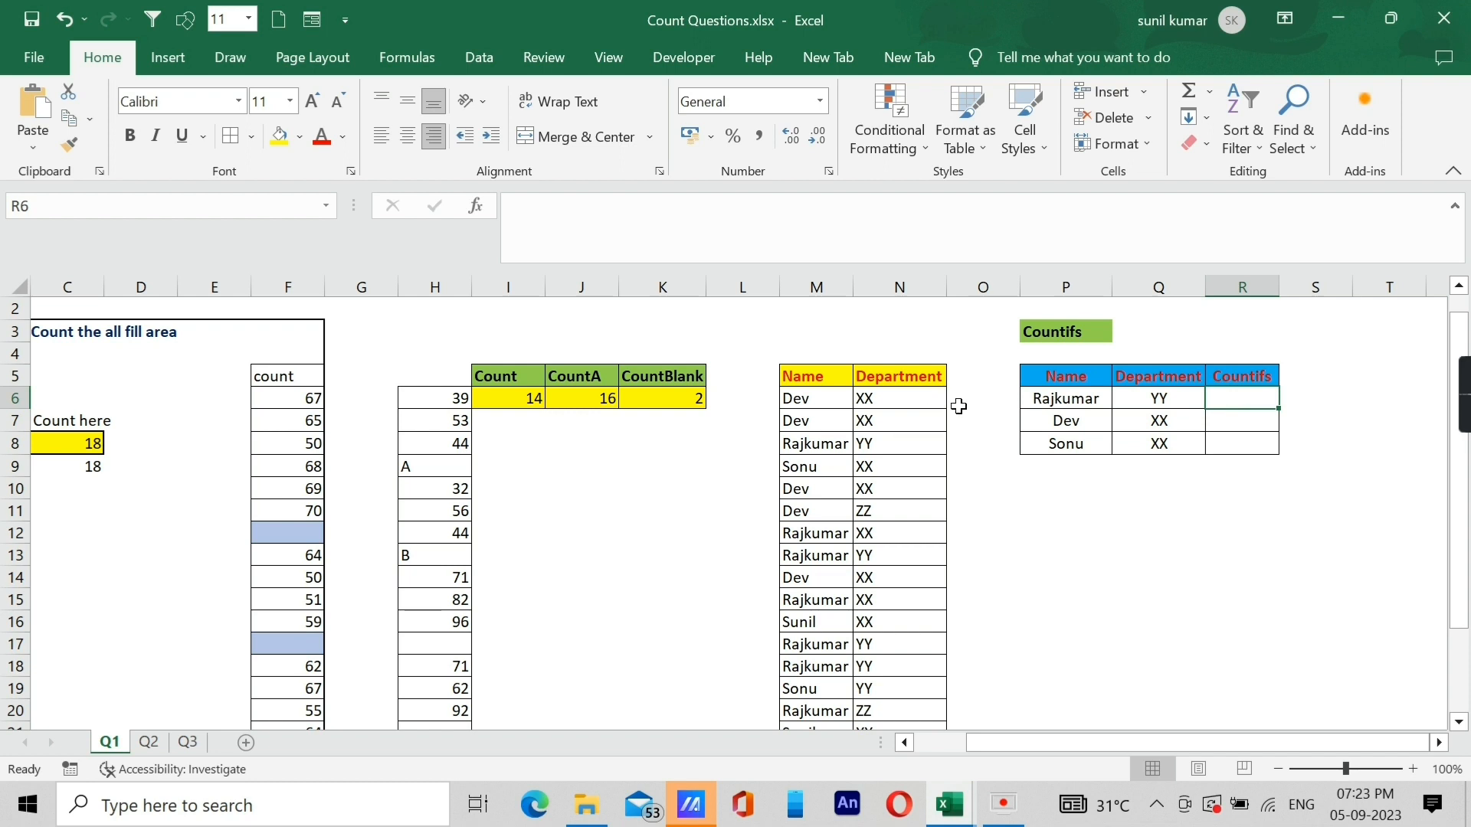
pyautogui.click(1069, 395)
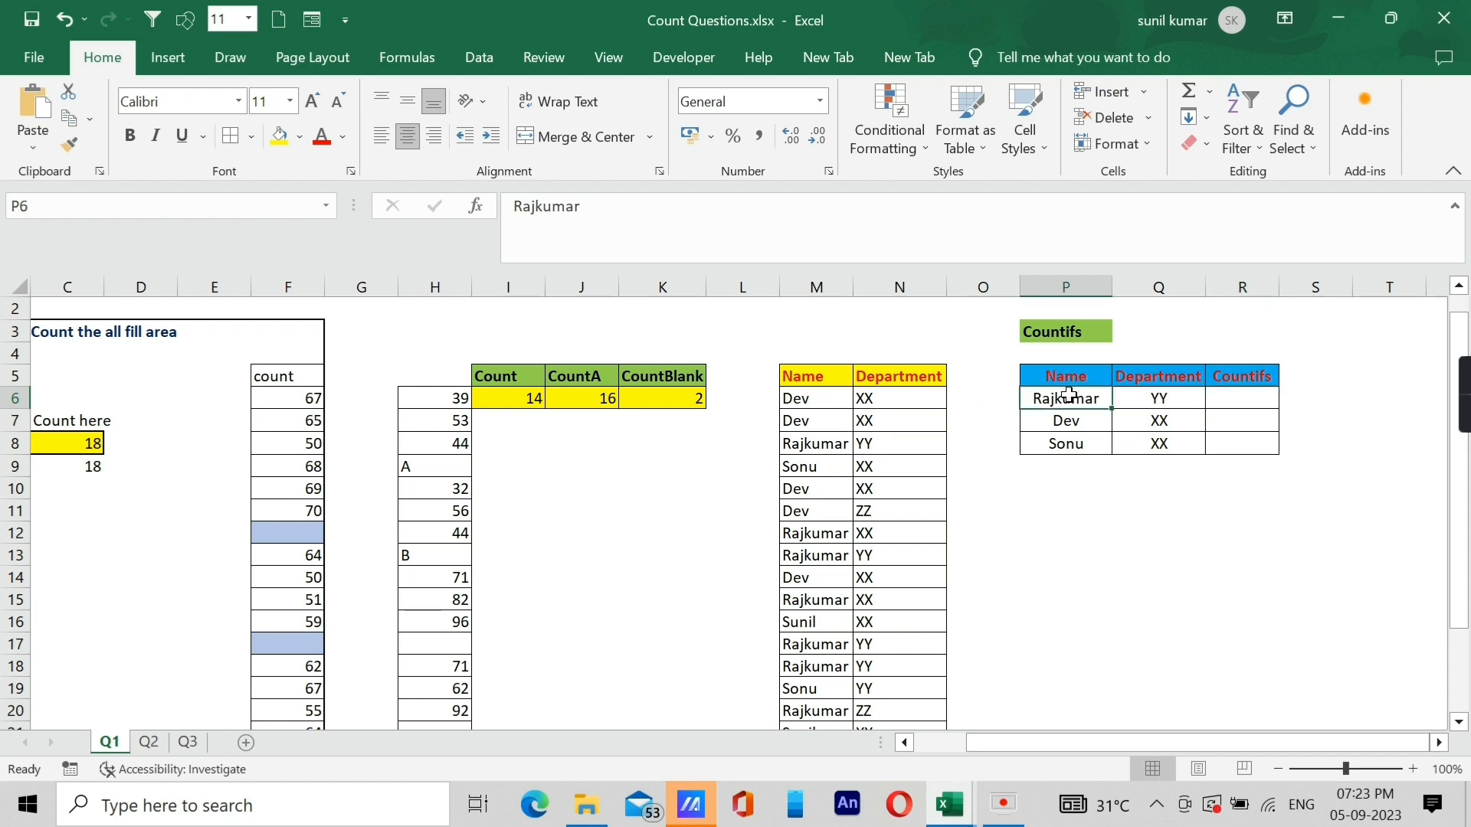
pyautogui.click(1139, 400)
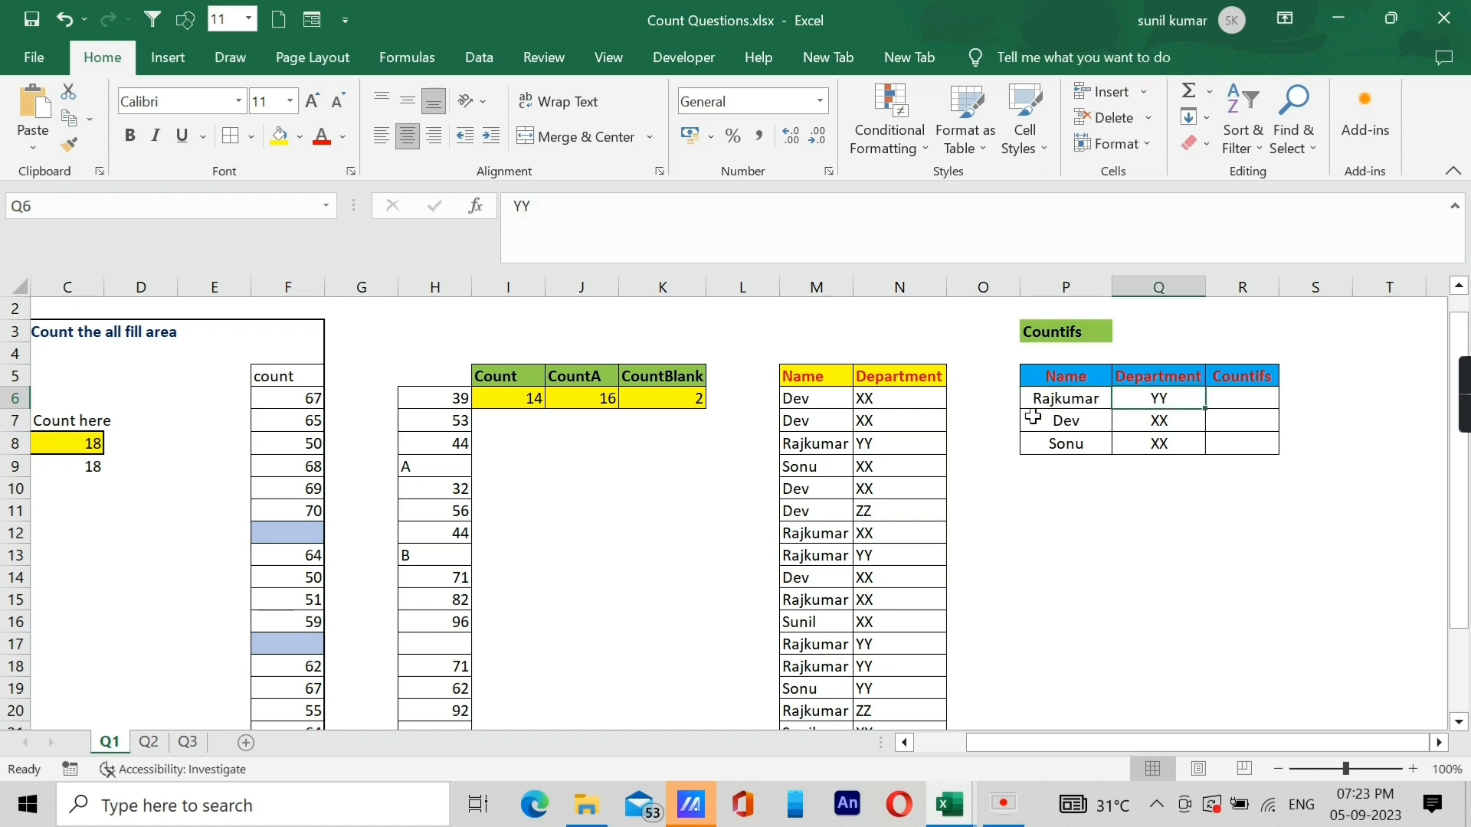
pyautogui.click(1072, 399)
pyautogui.click(1076, 422)
pyautogui.click(1077, 445)
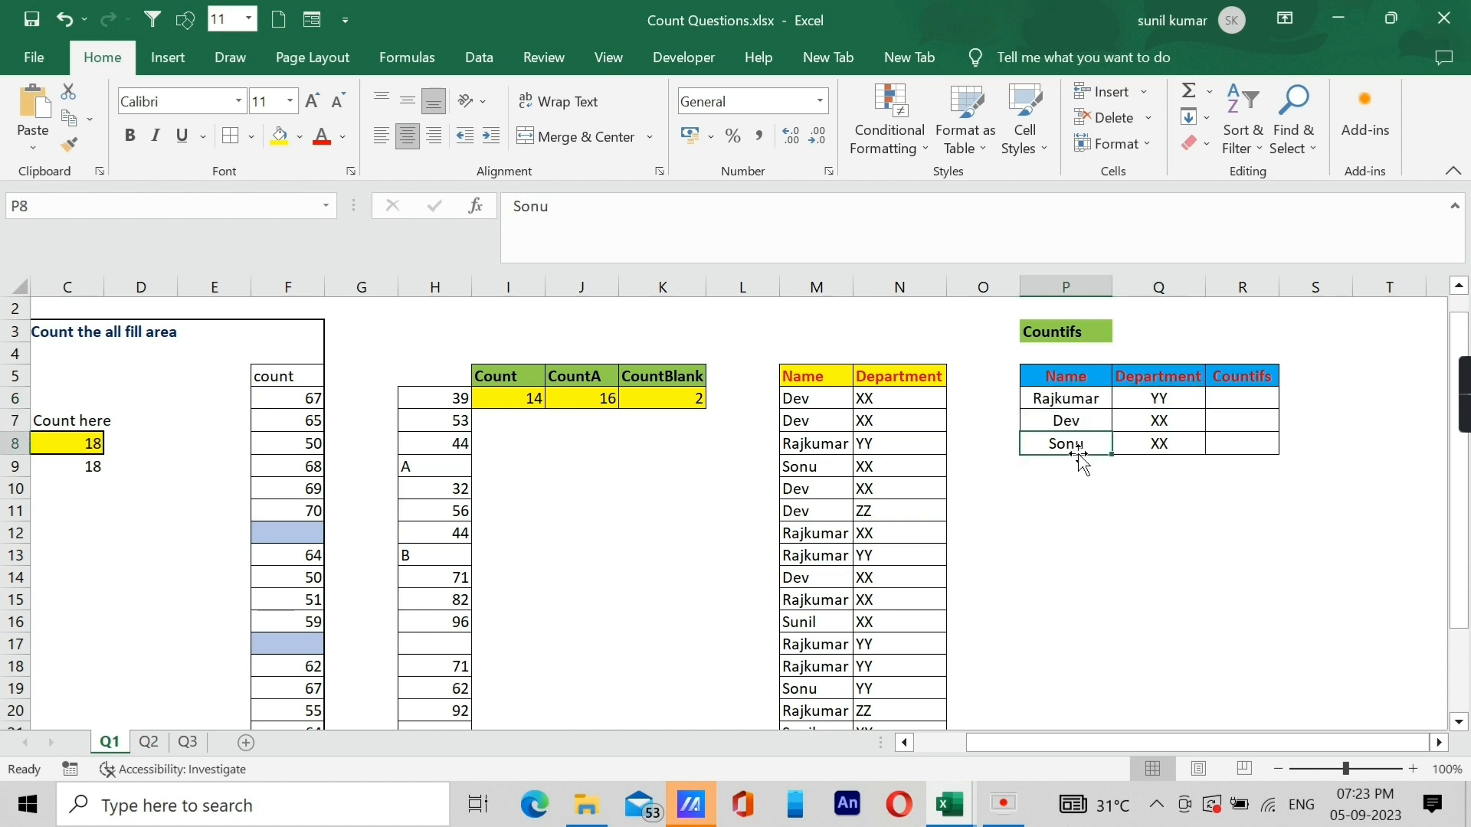
pyautogui.click(1158, 399)
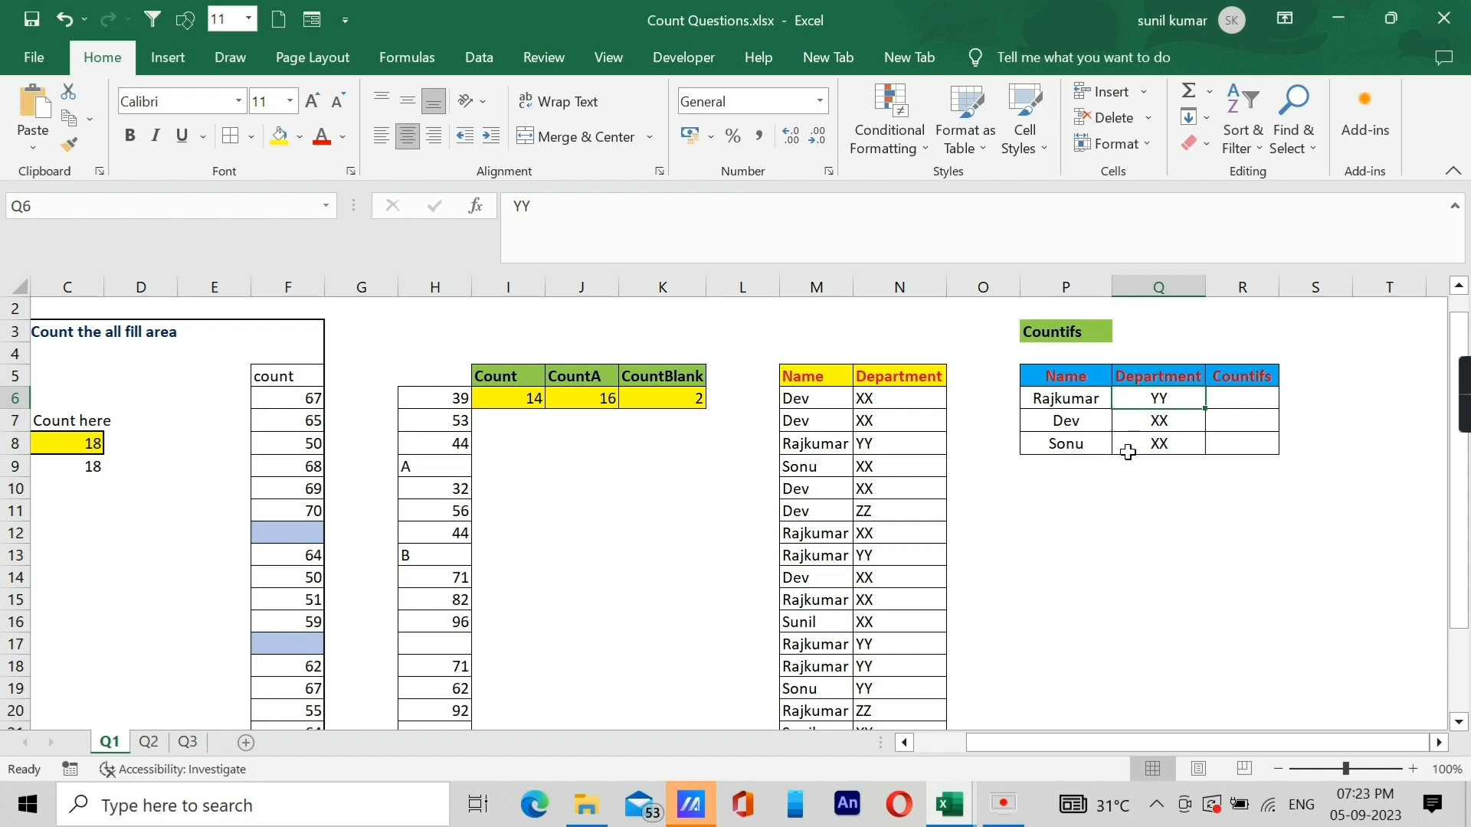
pyautogui.click(1147, 444)
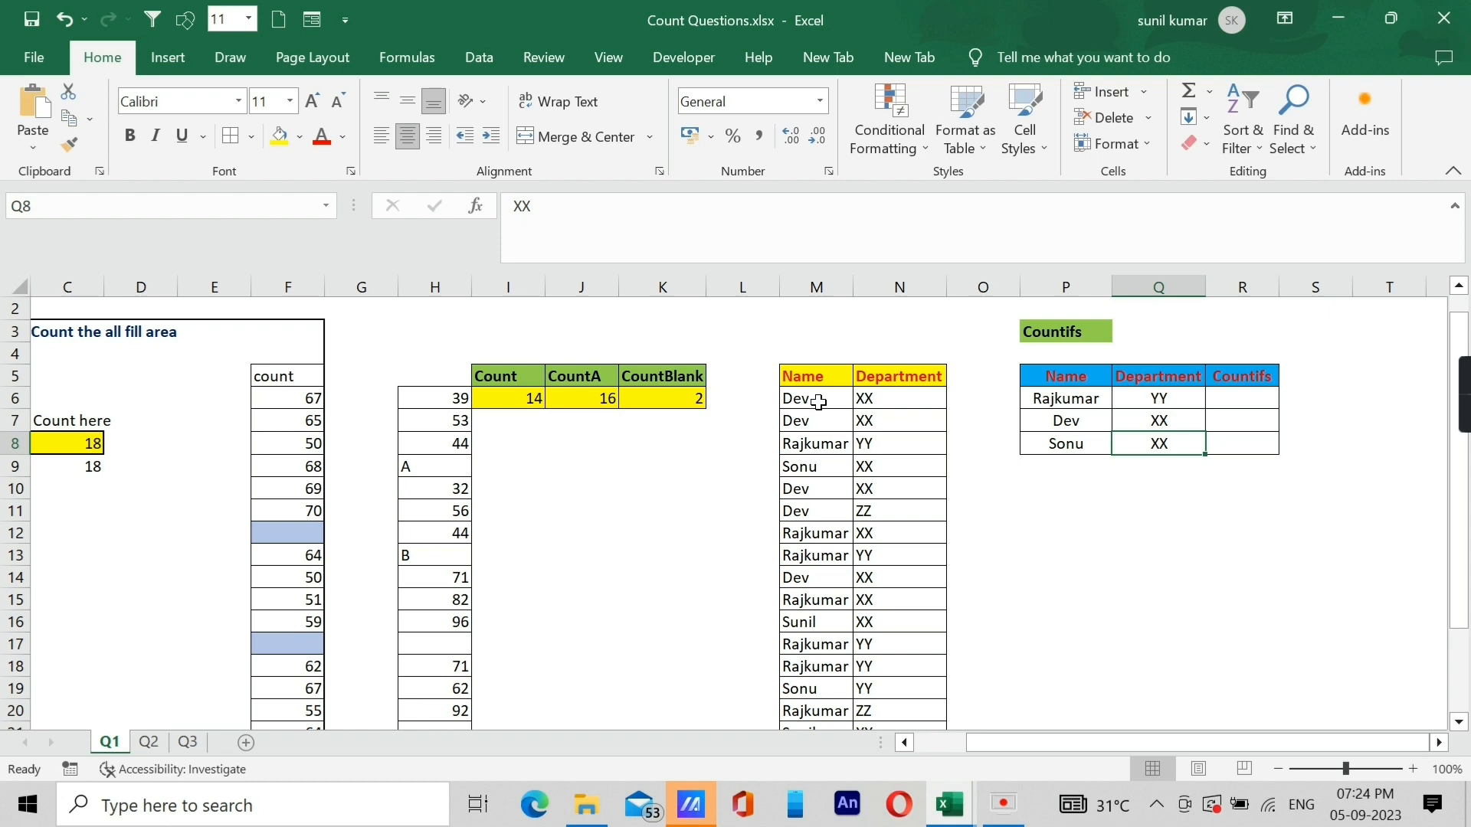
# - Start a COUNTIFS formula in R6 with the Name column as an absolute first criteria range, $M$6:$M$25
pyautogui.click(1240, 401)
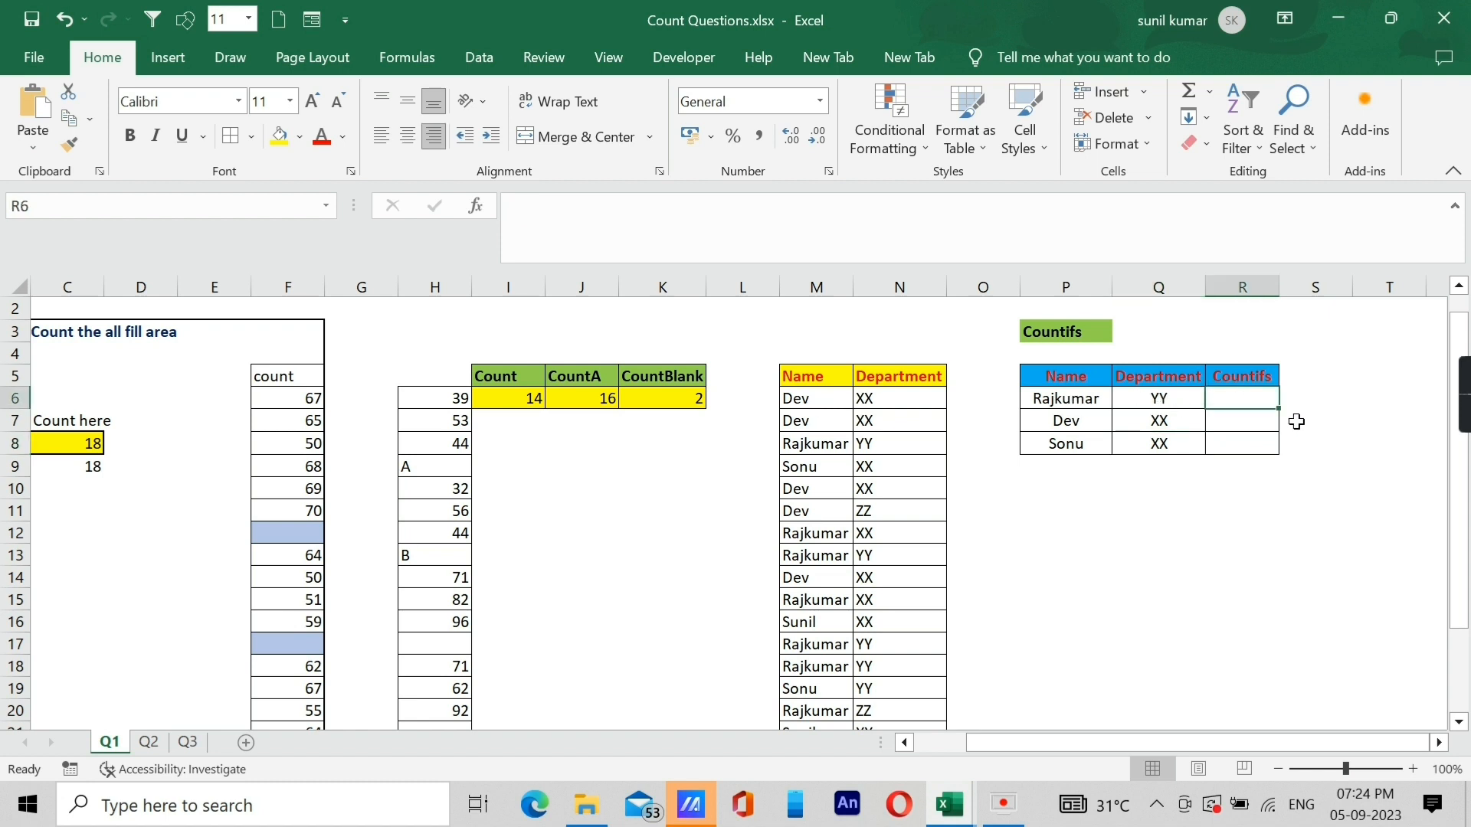
pyautogui.write('=cou')
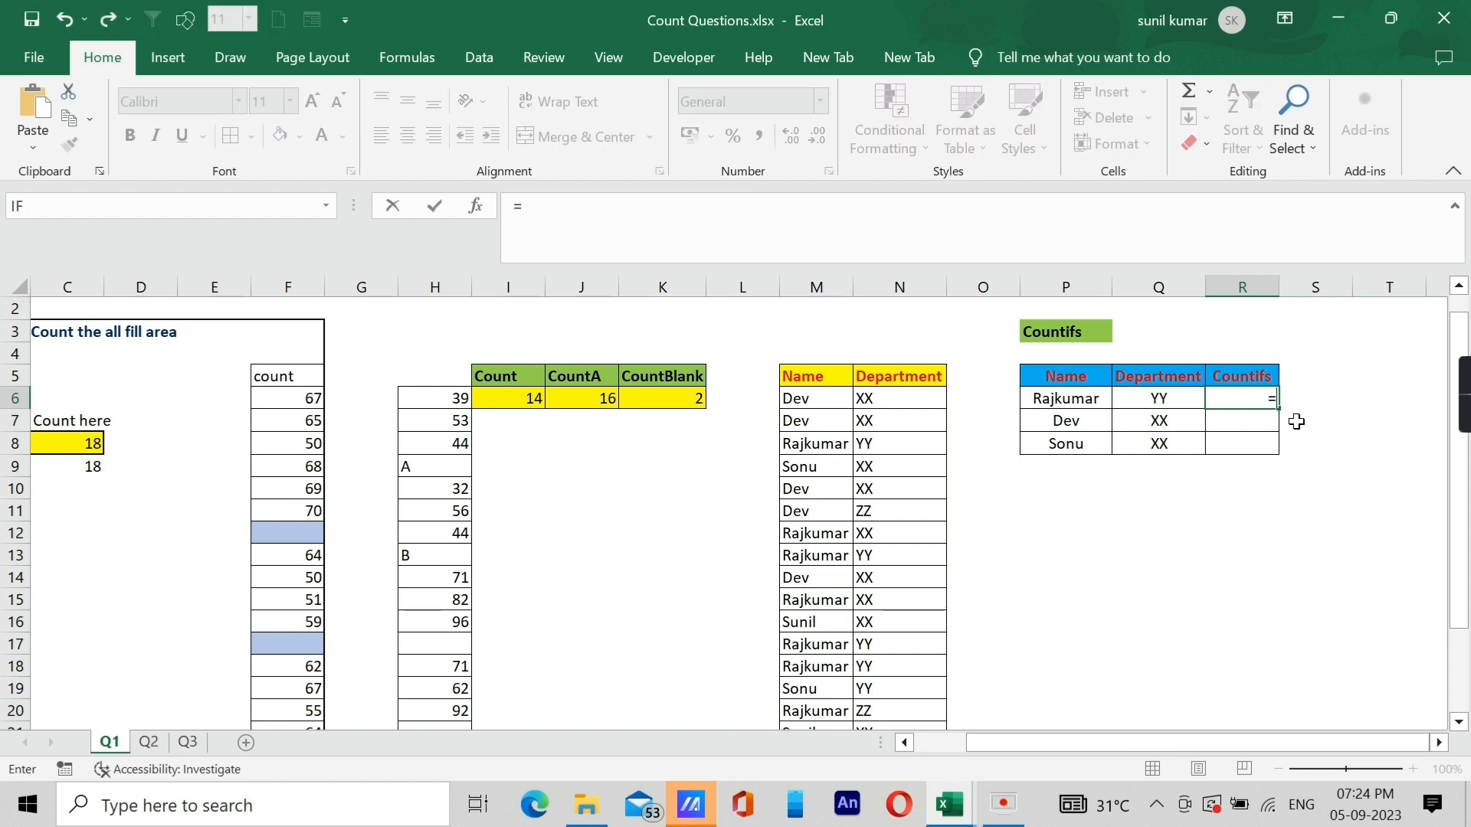
pyautogui.press('Down')
pyautogui.press('Down')
pyautogui.press('Down')
pyautogui.press('Down')
pyautogui.press('Tab')
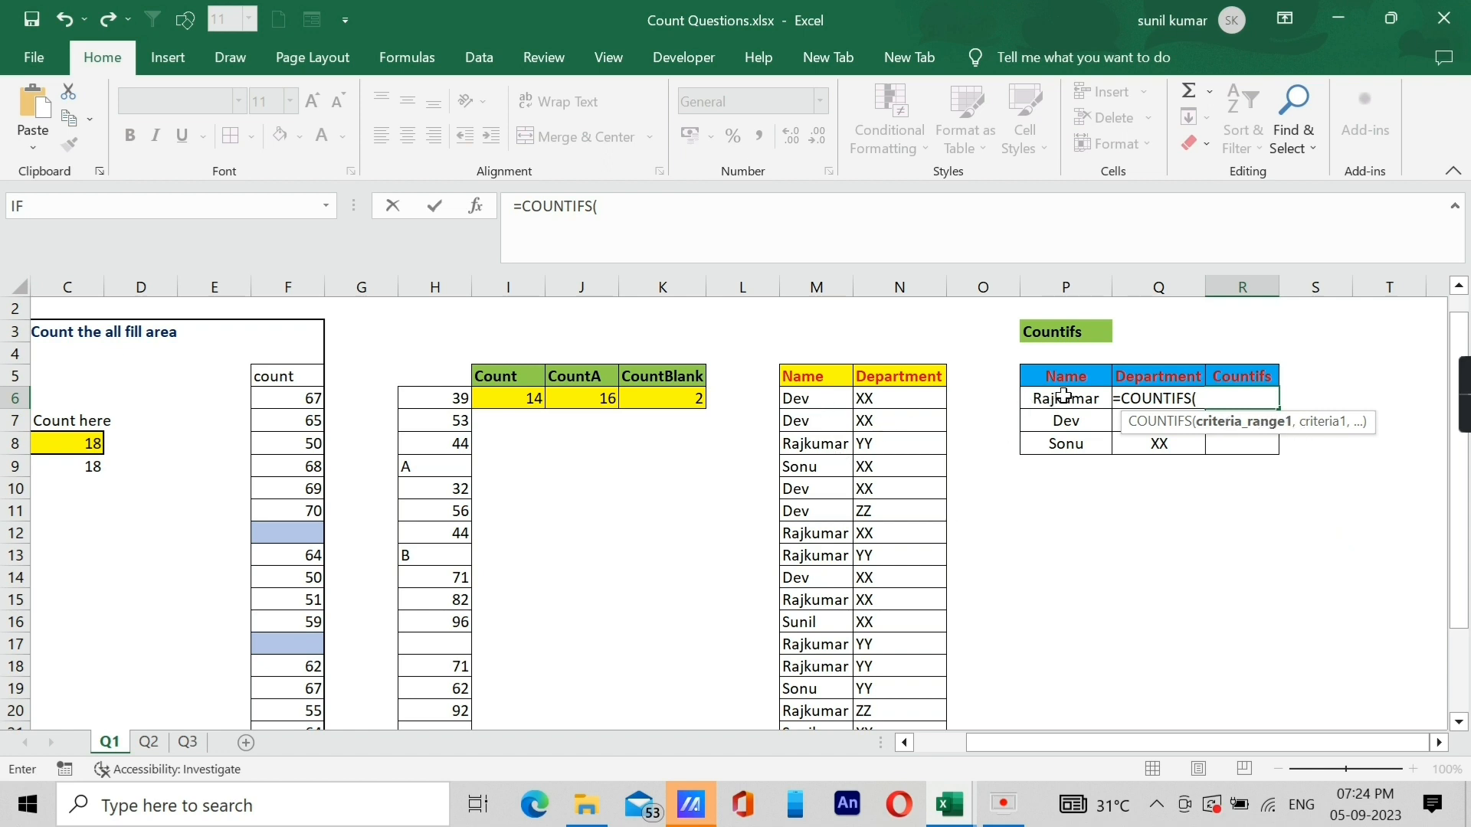
pyautogui.hotkey('ctrl', 'Left')
pyautogui.hotkey('ctrl', 'Left')
pyautogui.hotkey('ctrl', 'Left')
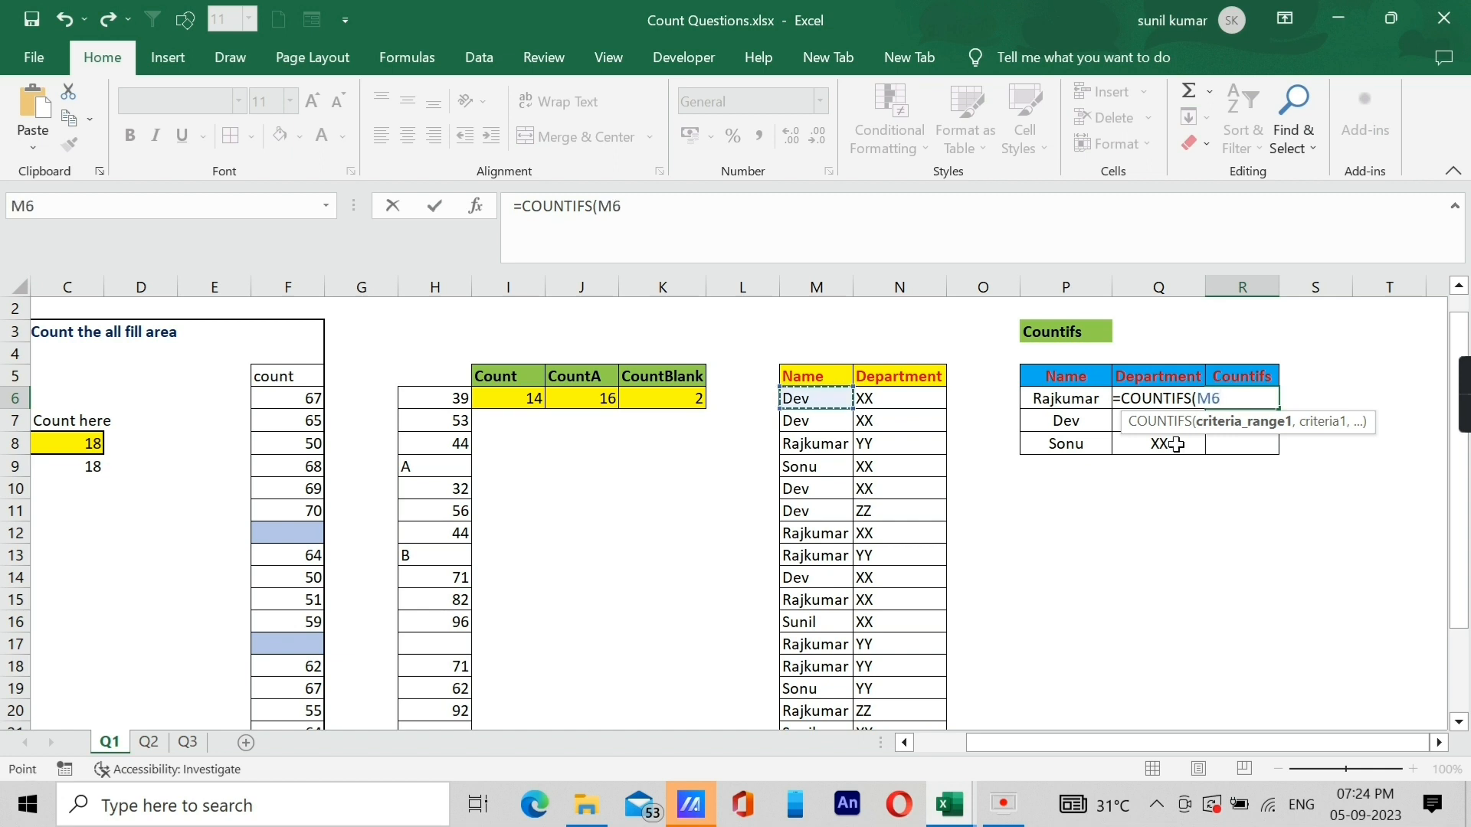
pyautogui.hotkey('ctrl', 'shift', 'Down')
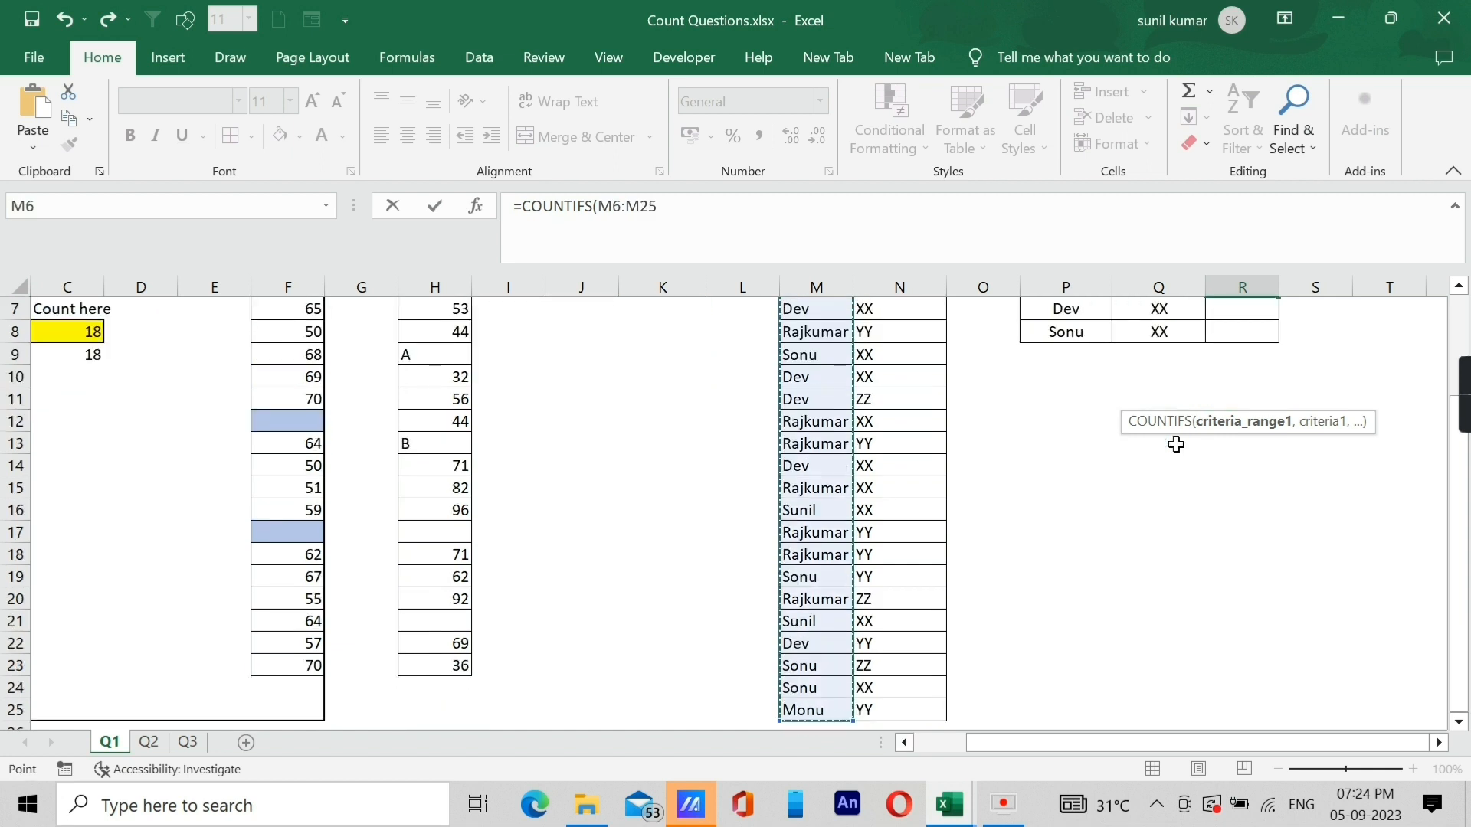
pyautogui.press('F4')
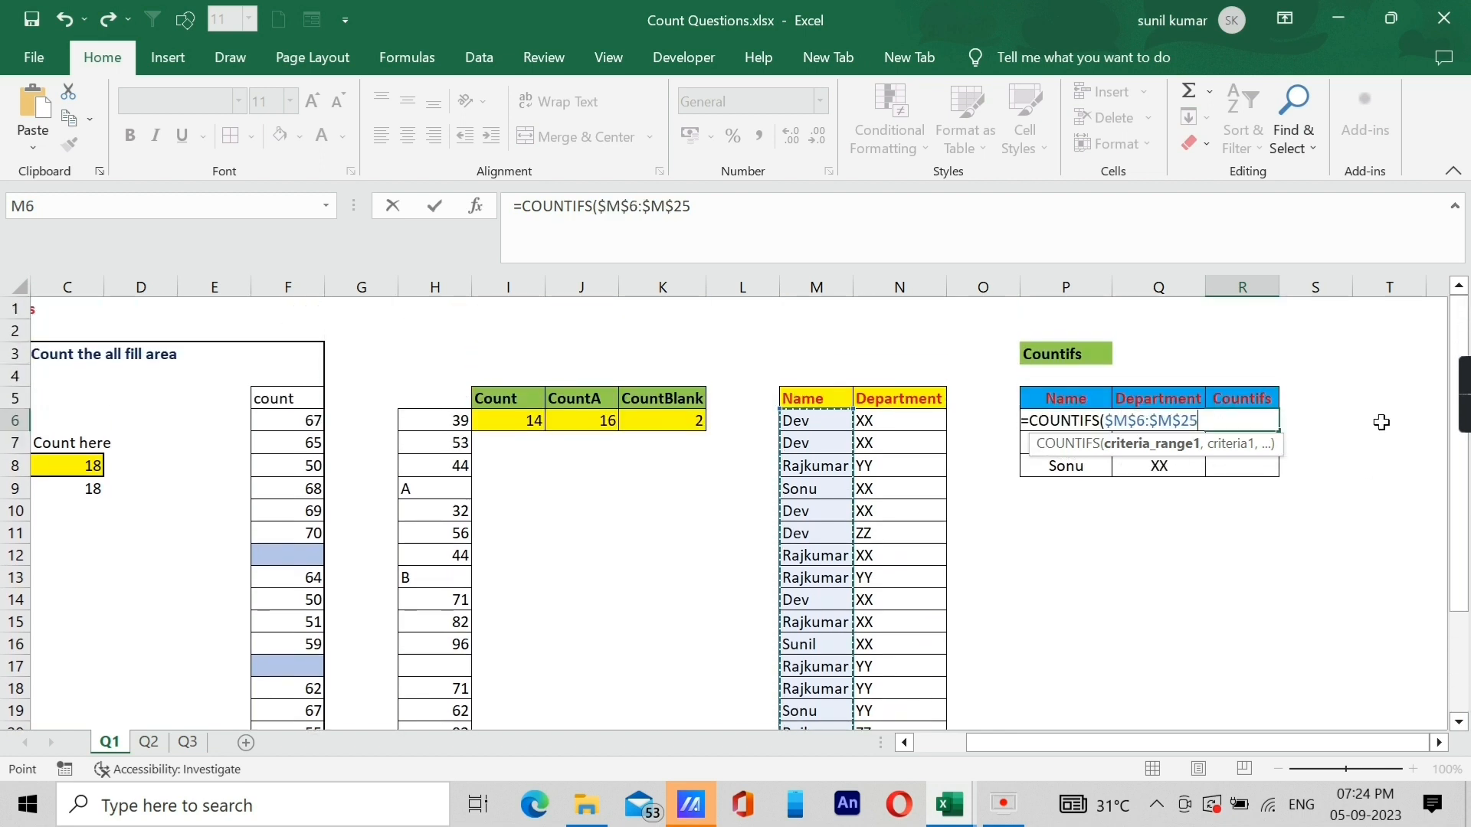
# - Use the name in P6 as the first criterion of the COUNTIFS formula in R6
pyautogui.write(',')
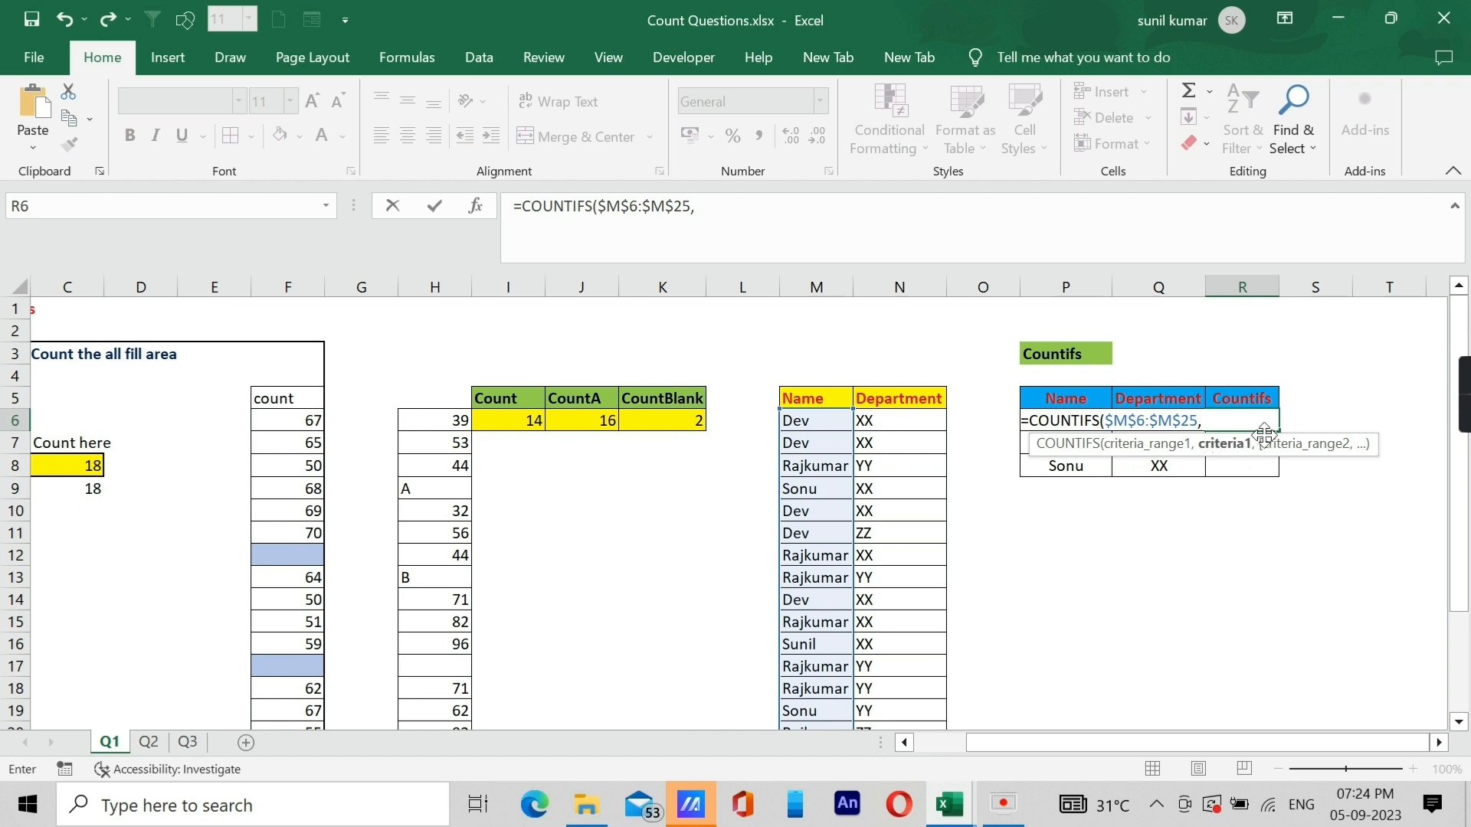
pyautogui.click(1049, 397)
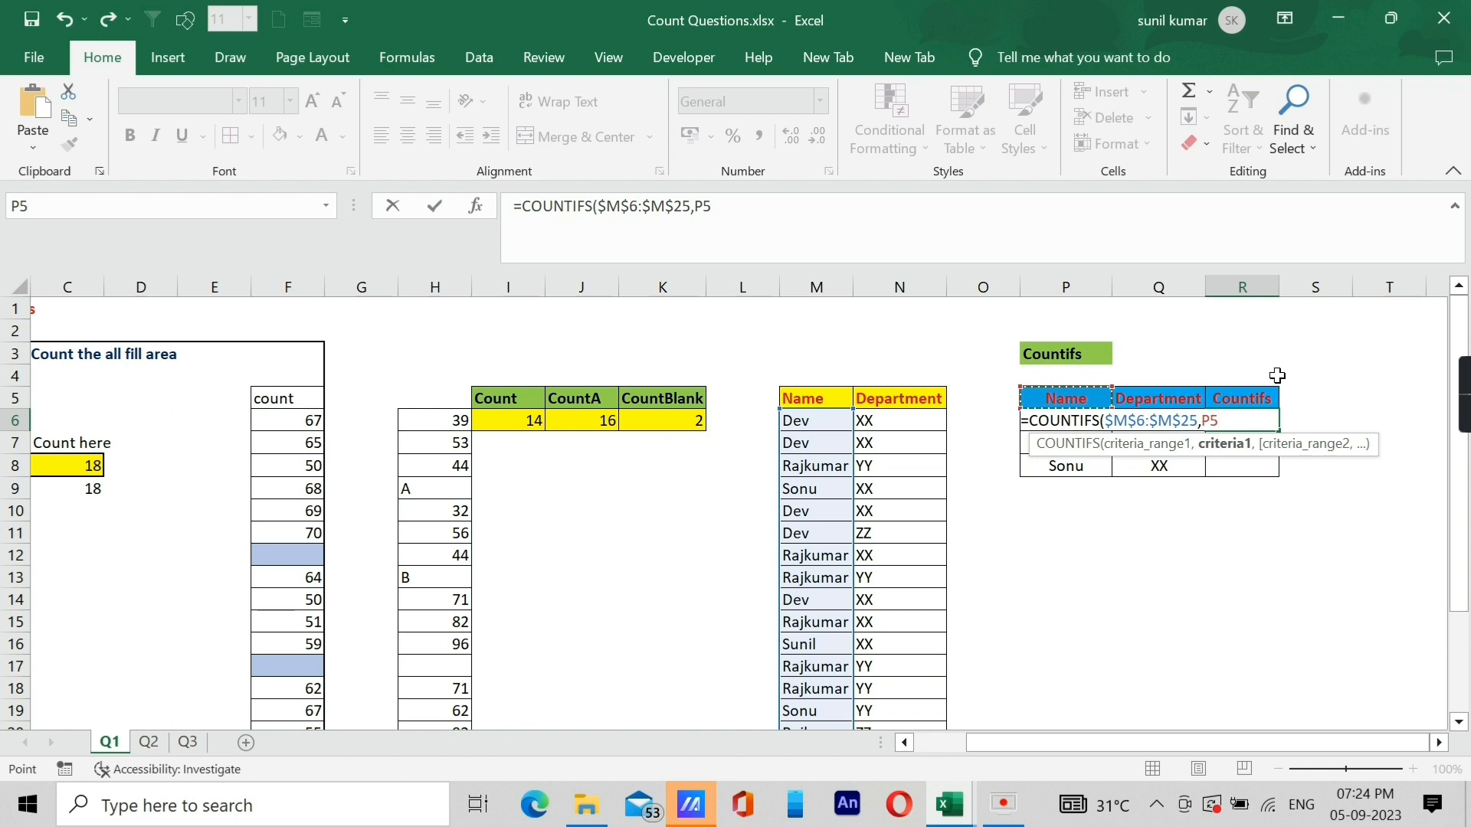
pyautogui.press('Down')
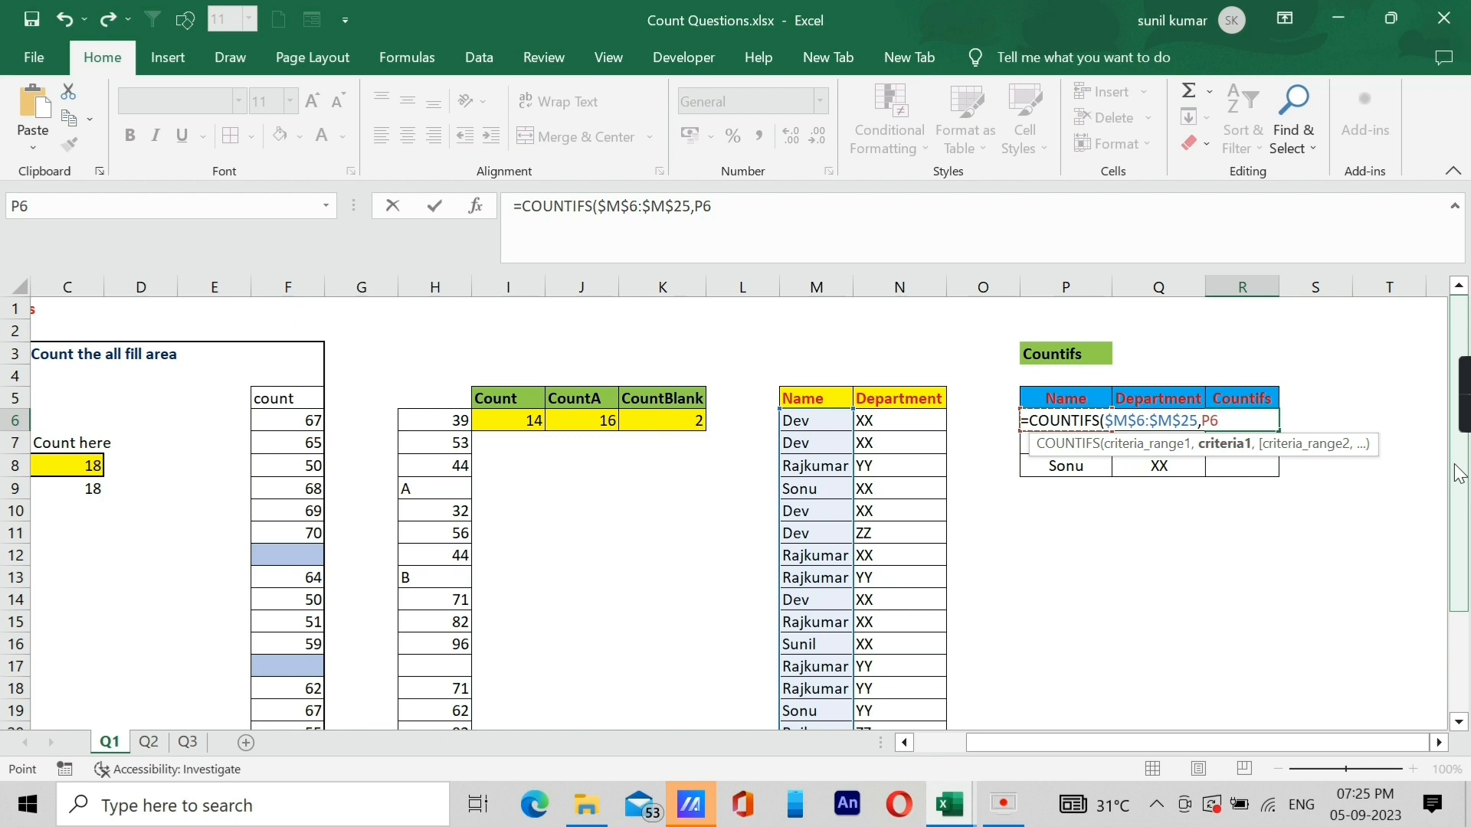
pyautogui.write(',')
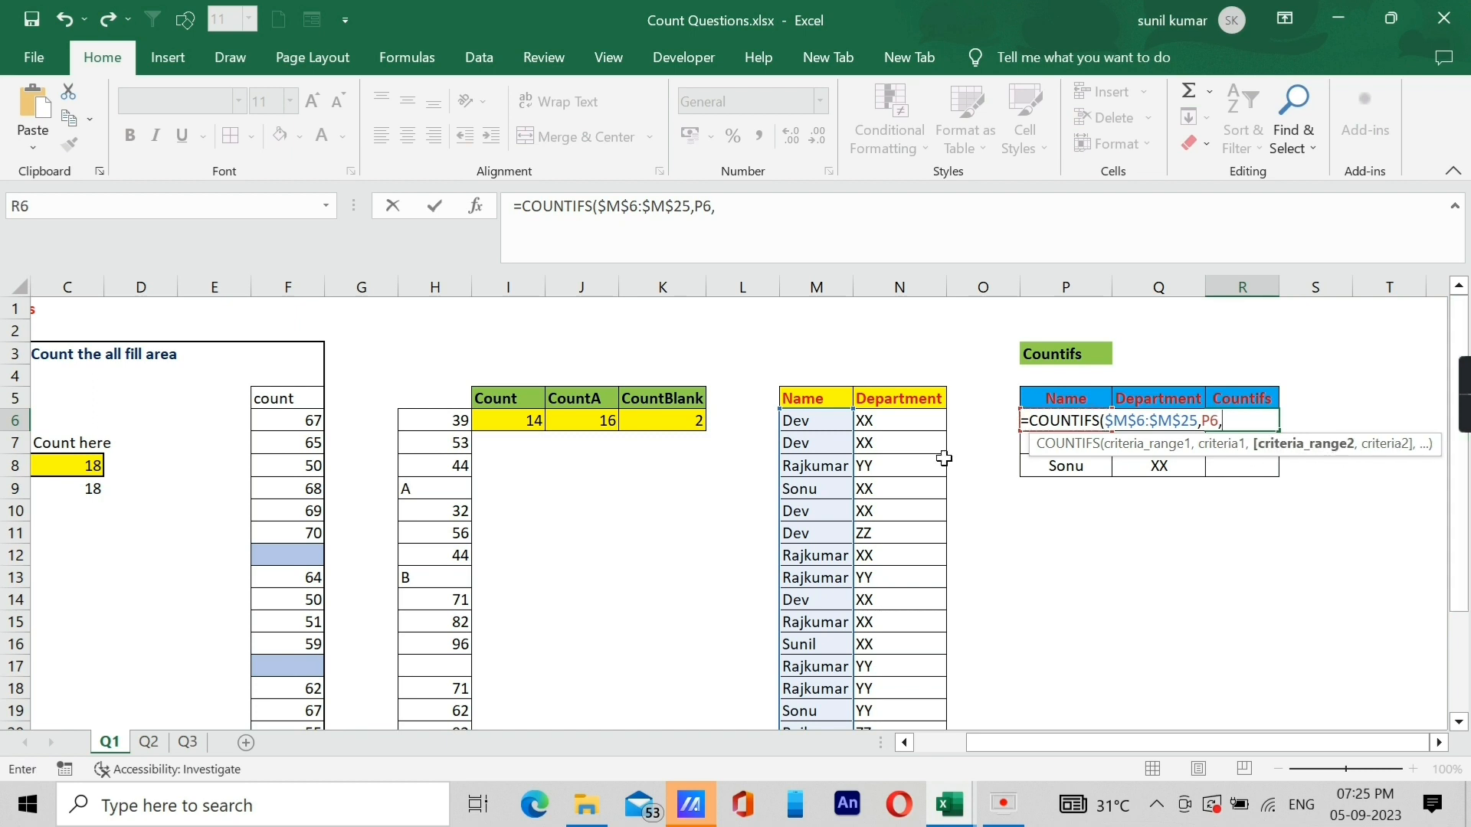
# - Add the Department column as an absolute second range, $N$6:$N$25, with Q6 as its criterion, and complete the formula in R6
pyautogui.click(904, 421)
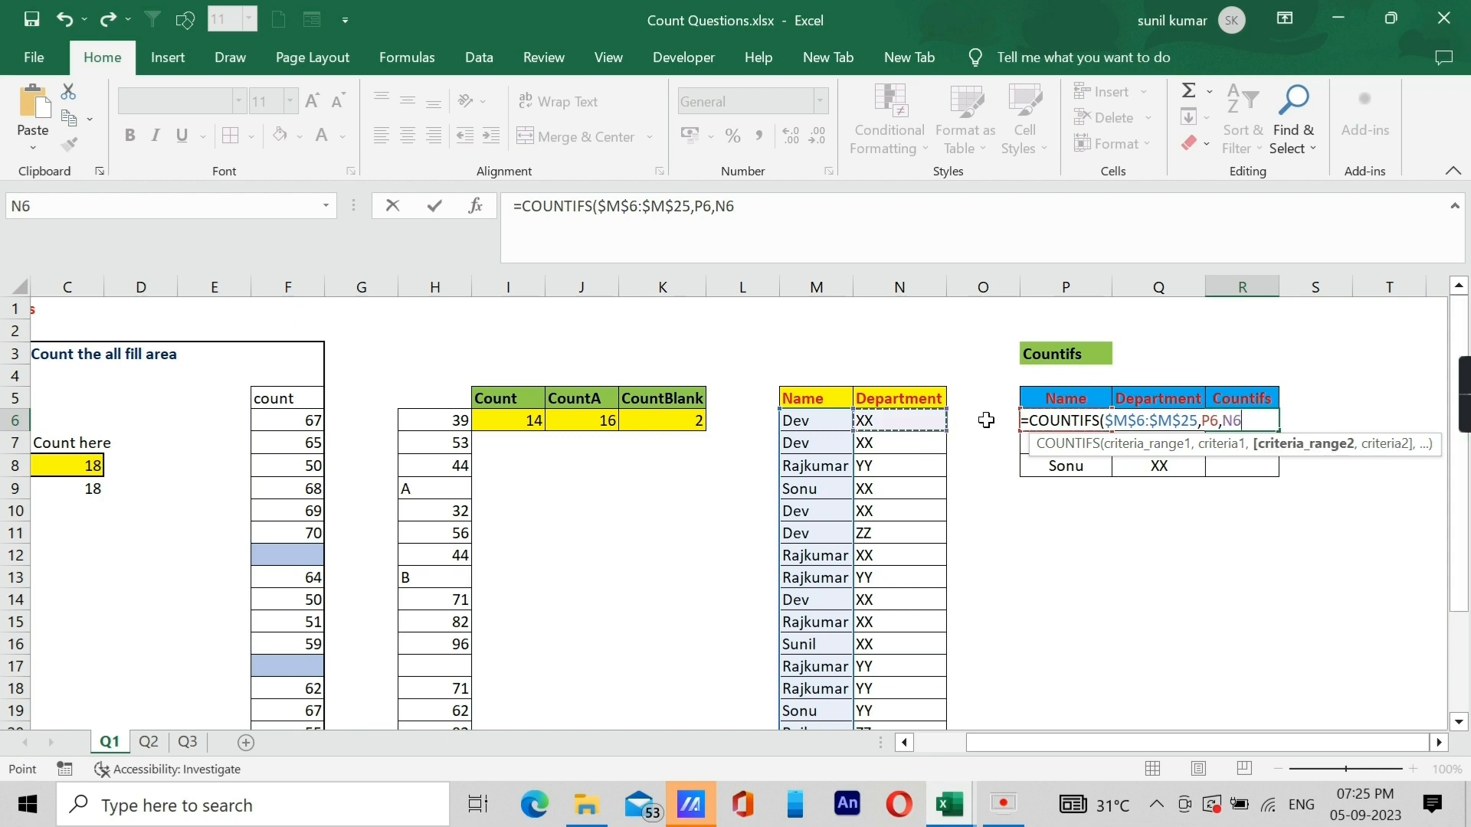
pyautogui.hotkey('ctrl', 'shift', 'Down')
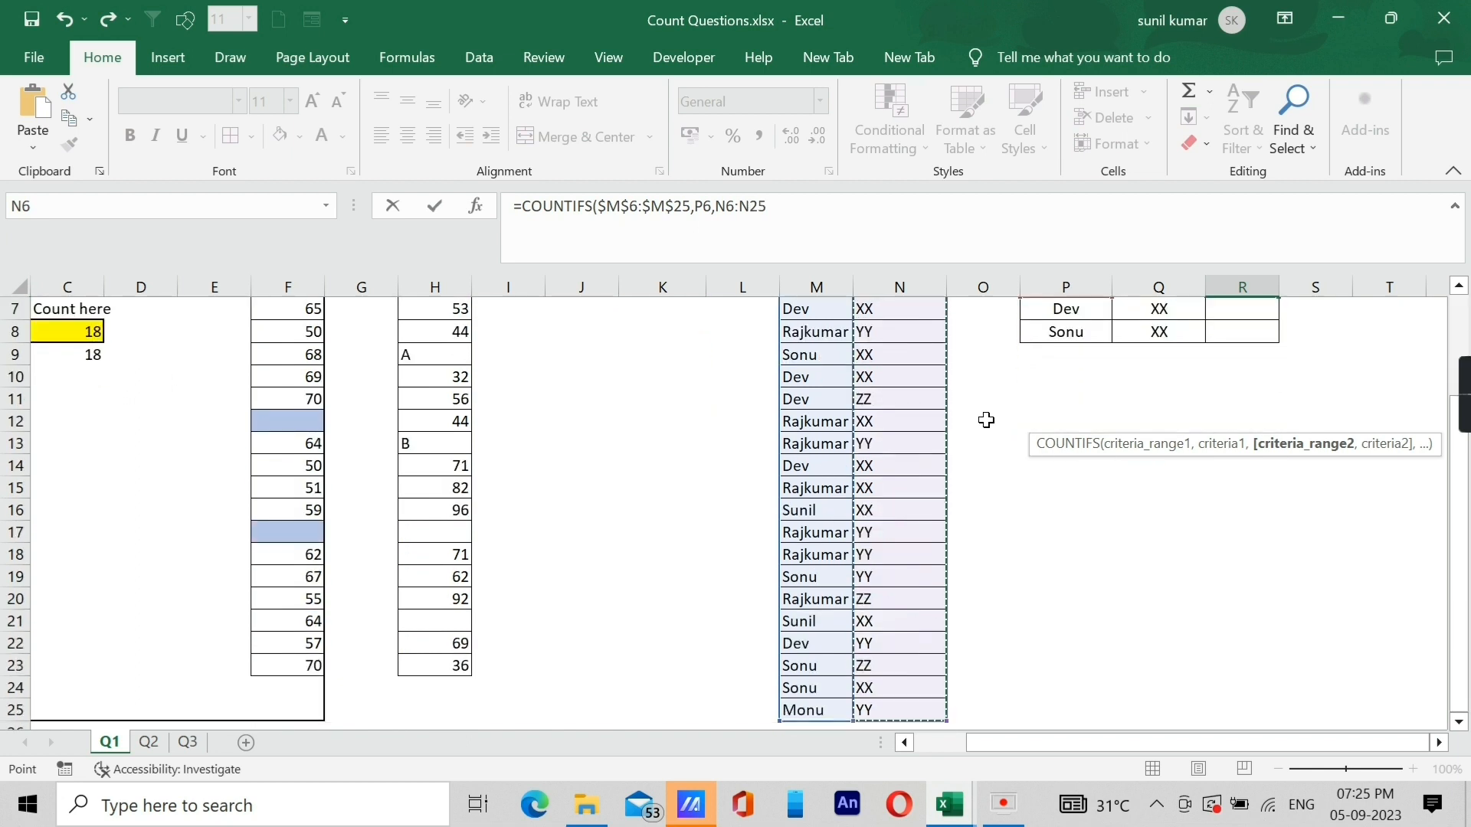
pyautogui.press('F4')
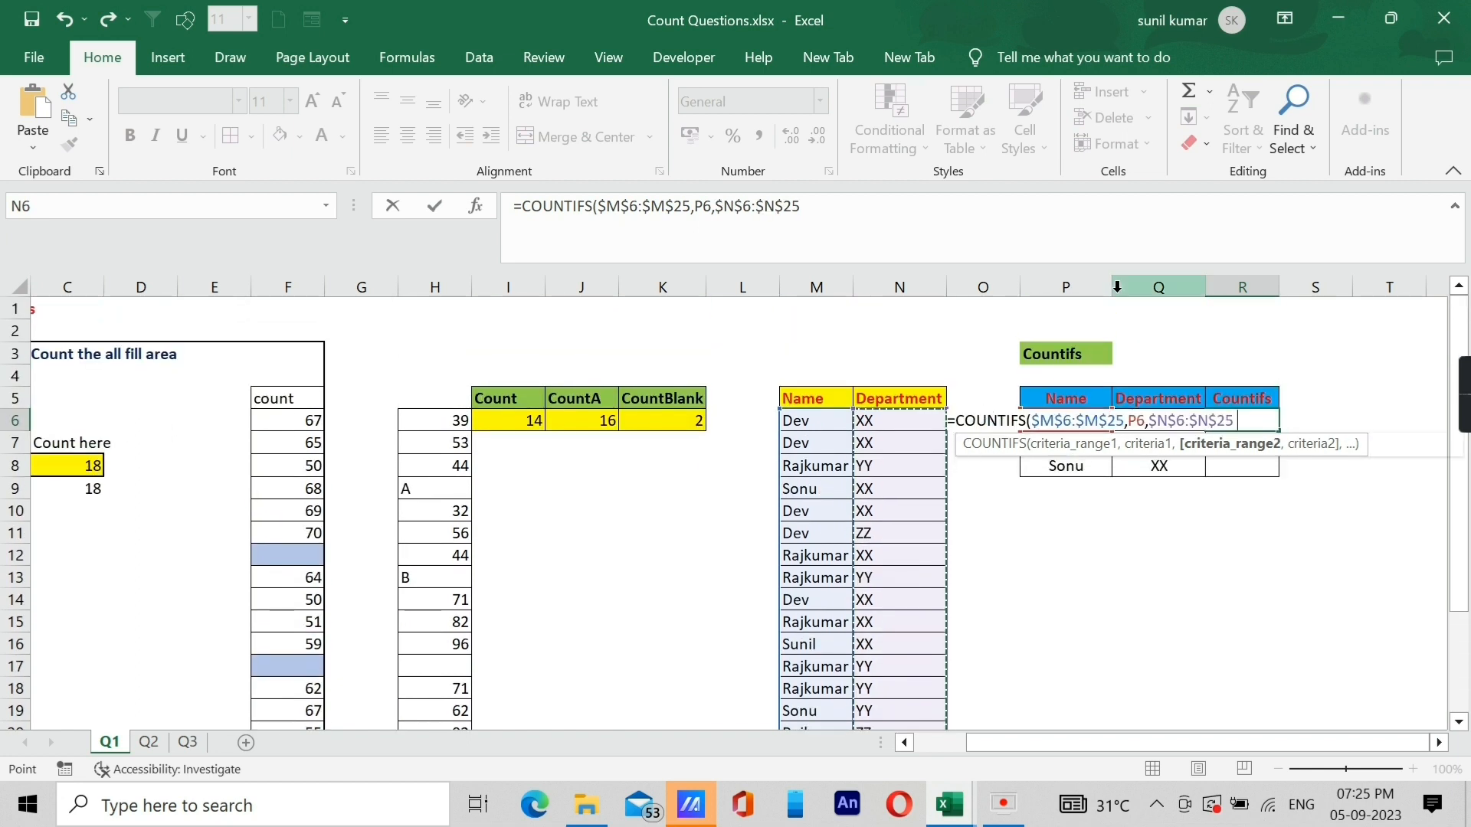
pyautogui.write(',')
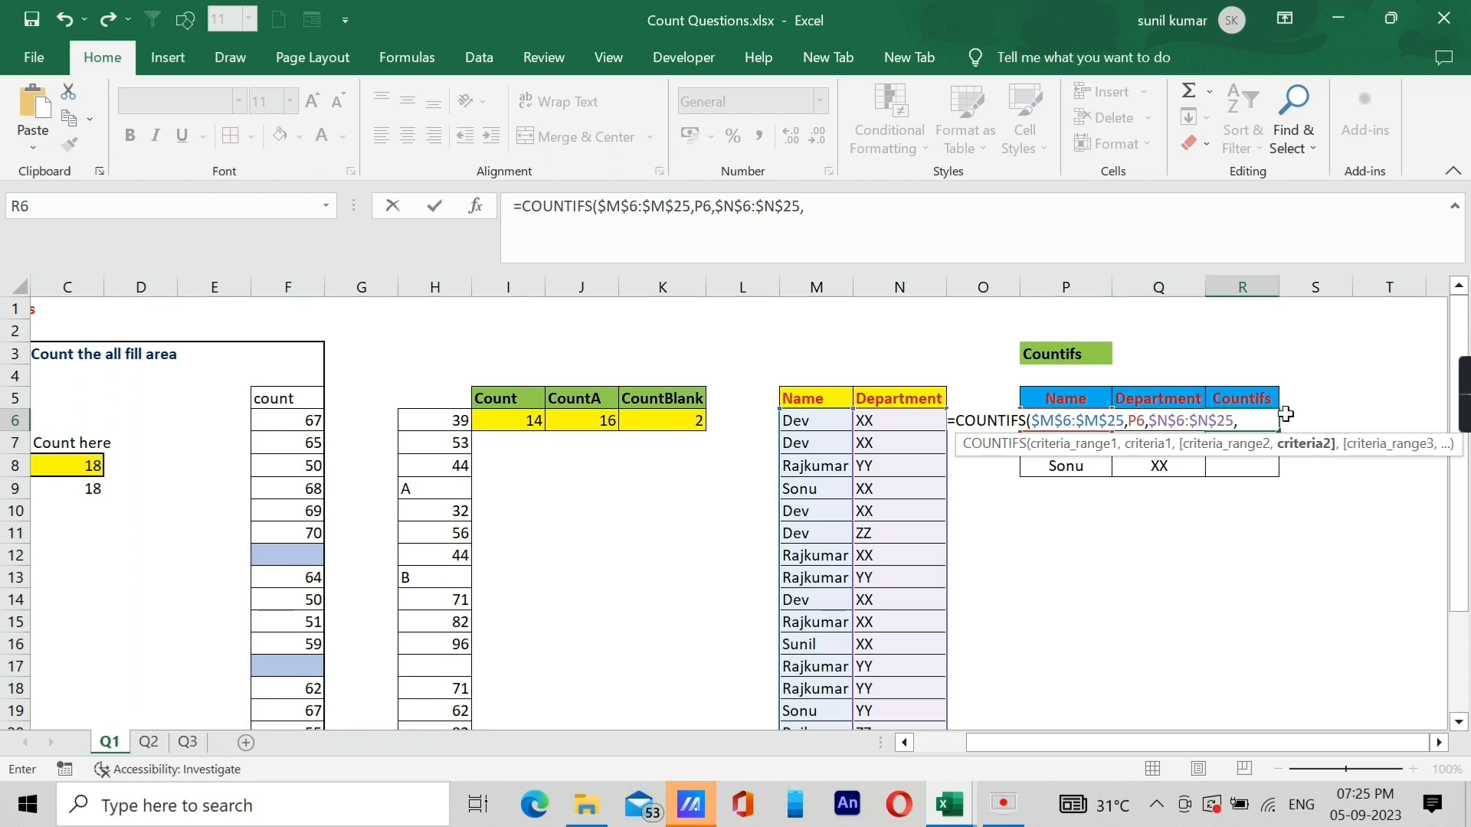
pyautogui.click(1149, 398)
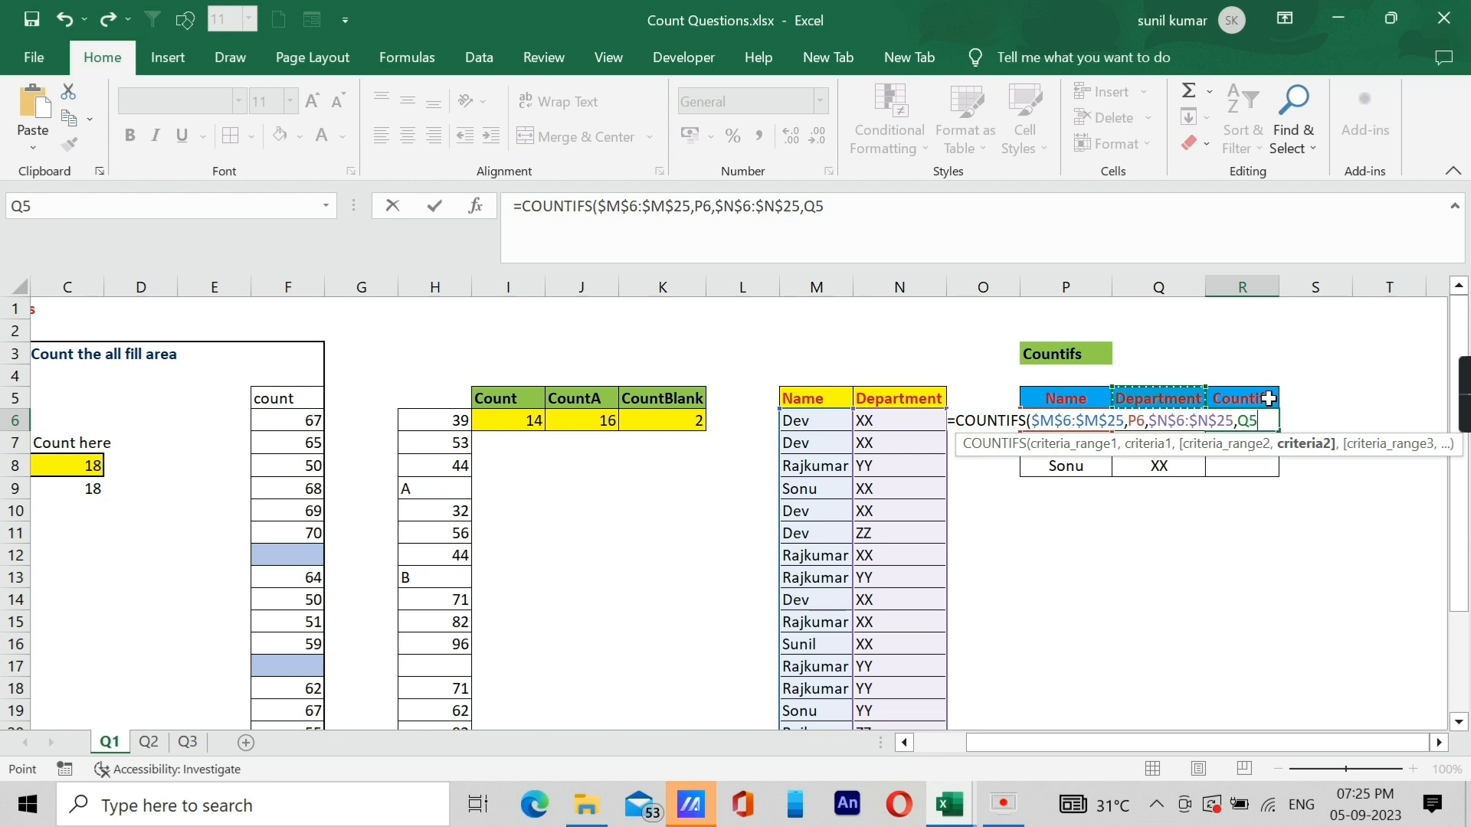
pyautogui.press('Down')
pyautogui.write(')')
pyautogui.press('Return')
pyautogui.press('Up')
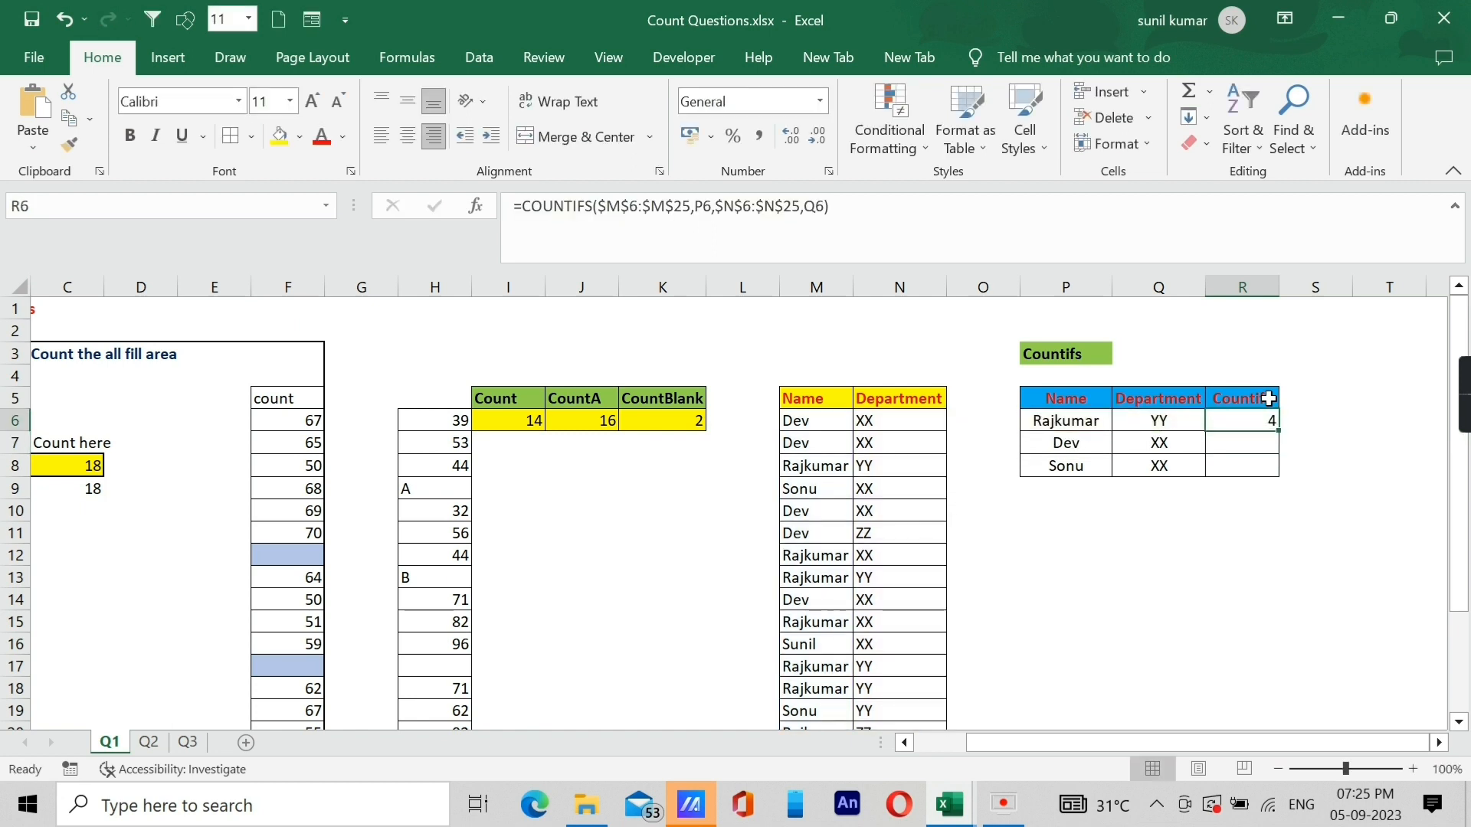
# - Fill the COUNTIFS formula from R6 down through R8 and check the results against their criteria
pyautogui.hotkey('shift', 'Down')
pyautogui.hotkey('shift', 'Down')
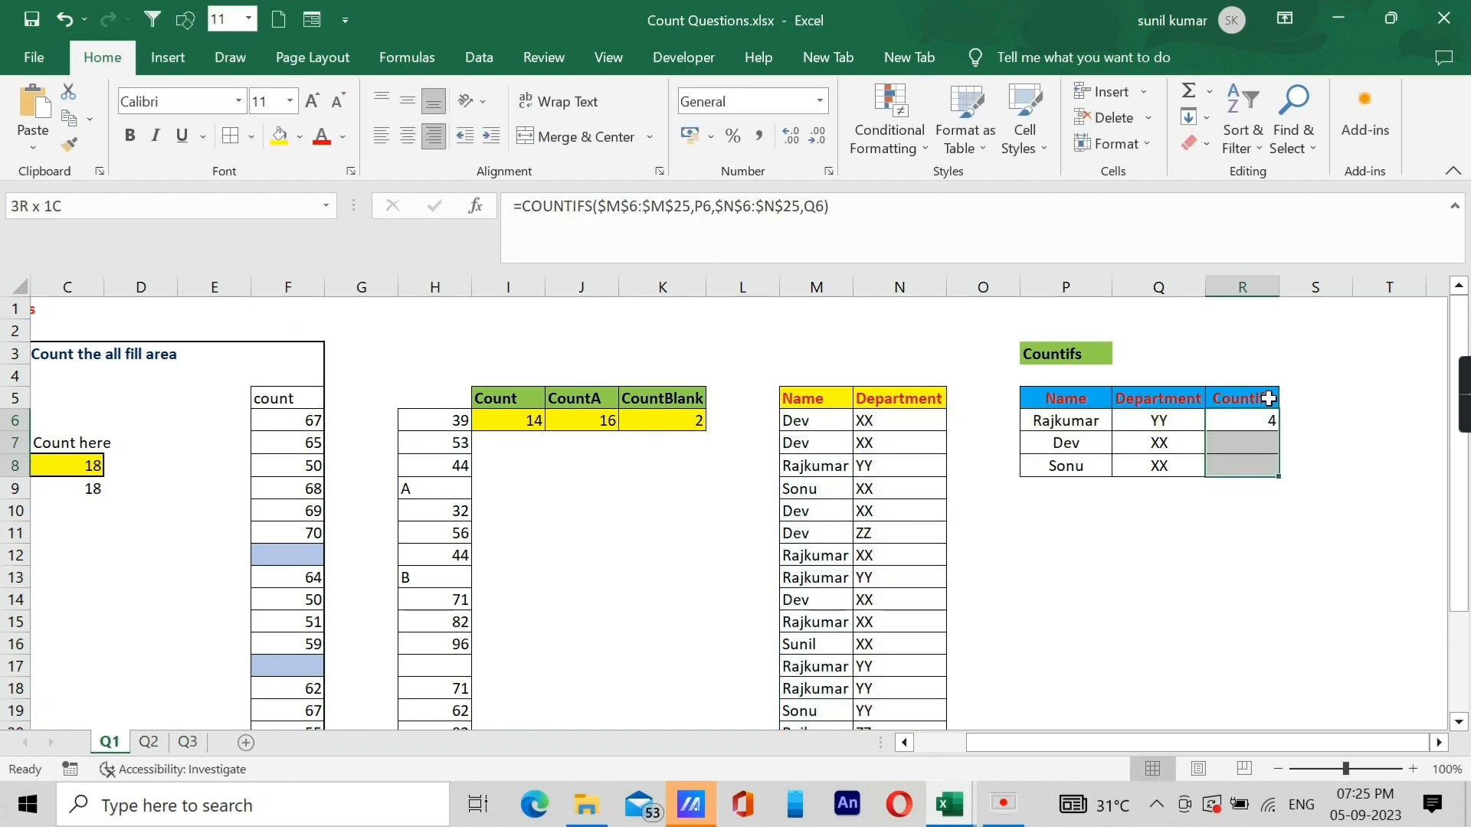
pyautogui.hotkey('ctrl', 'd')
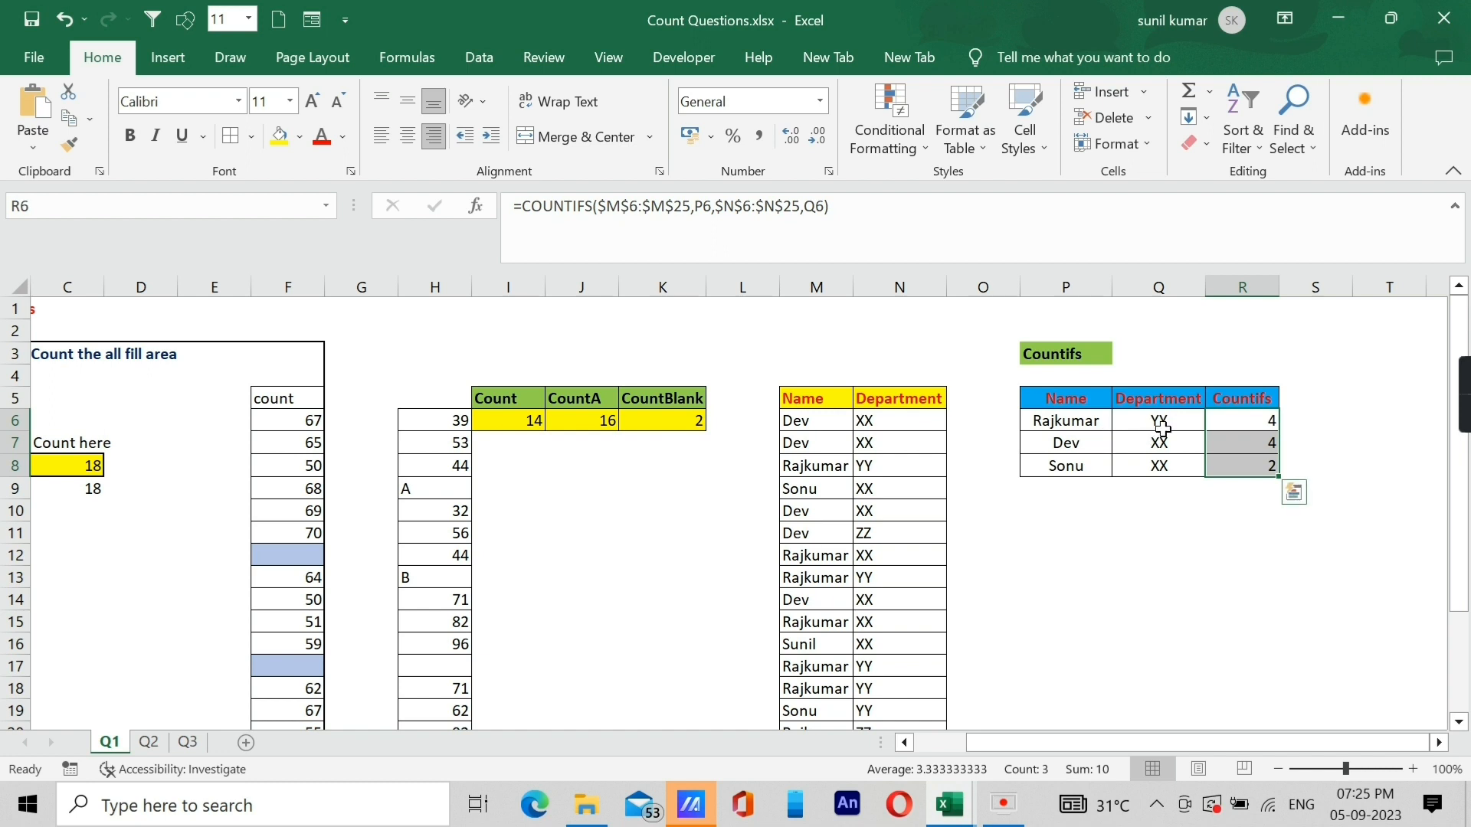
pyautogui.click(1238, 423)
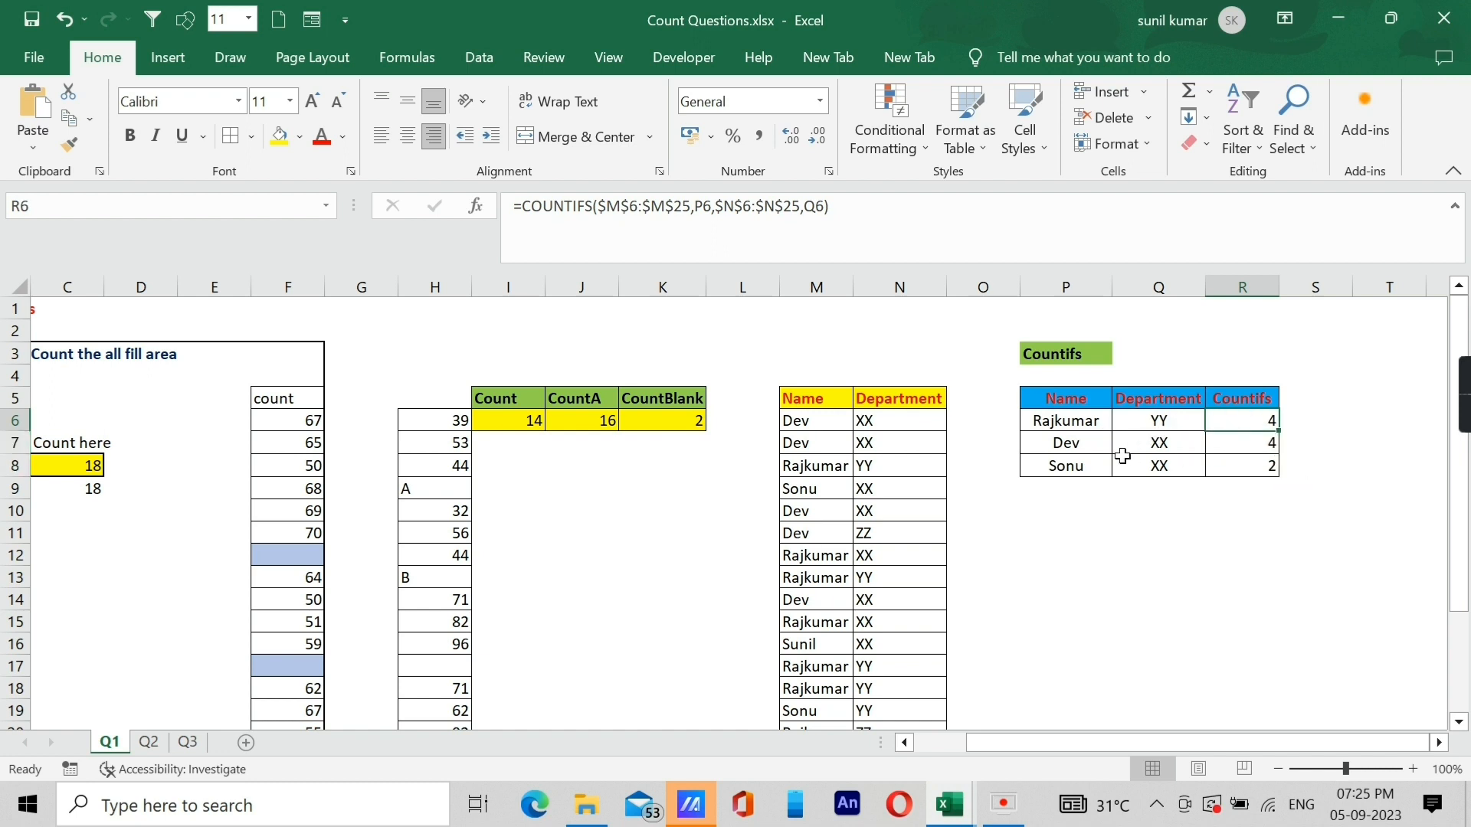
pyautogui.click(1078, 450)
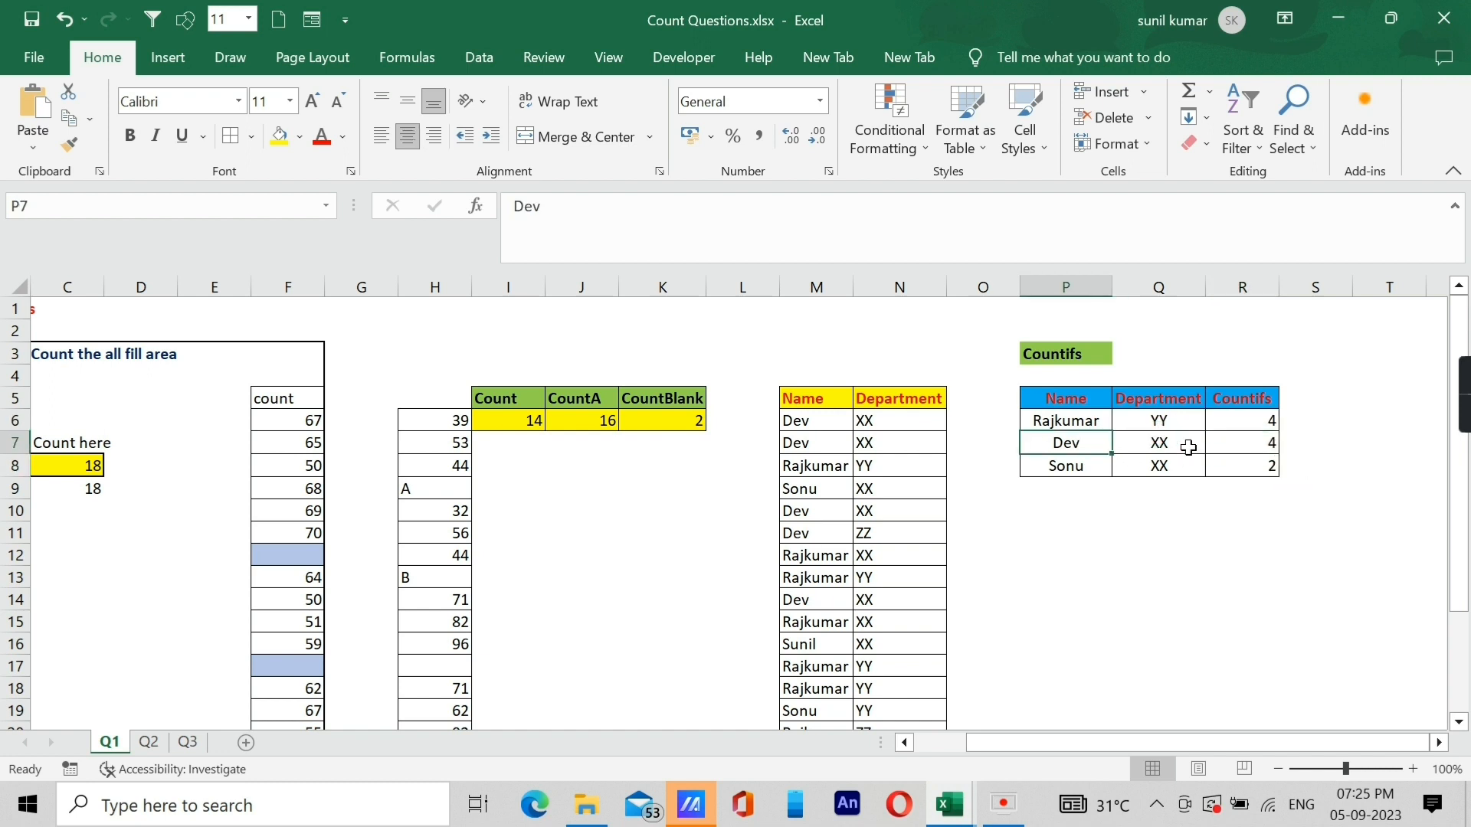
pyautogui.click(1248, 449)
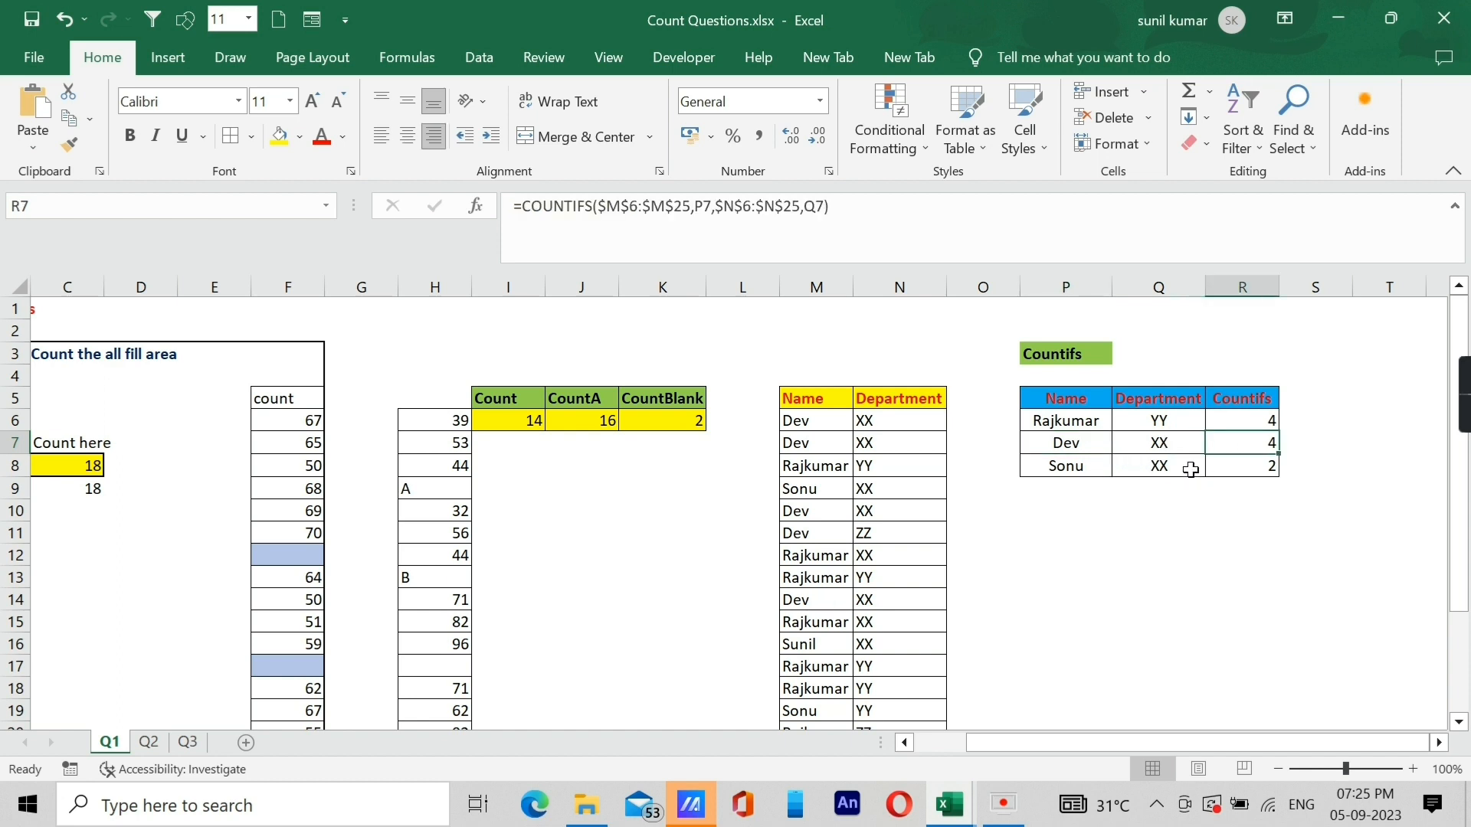
# - Turn on filtering for the Name and Department list and filter the Name column to the name in P6
pyautogui.click(846, 402)
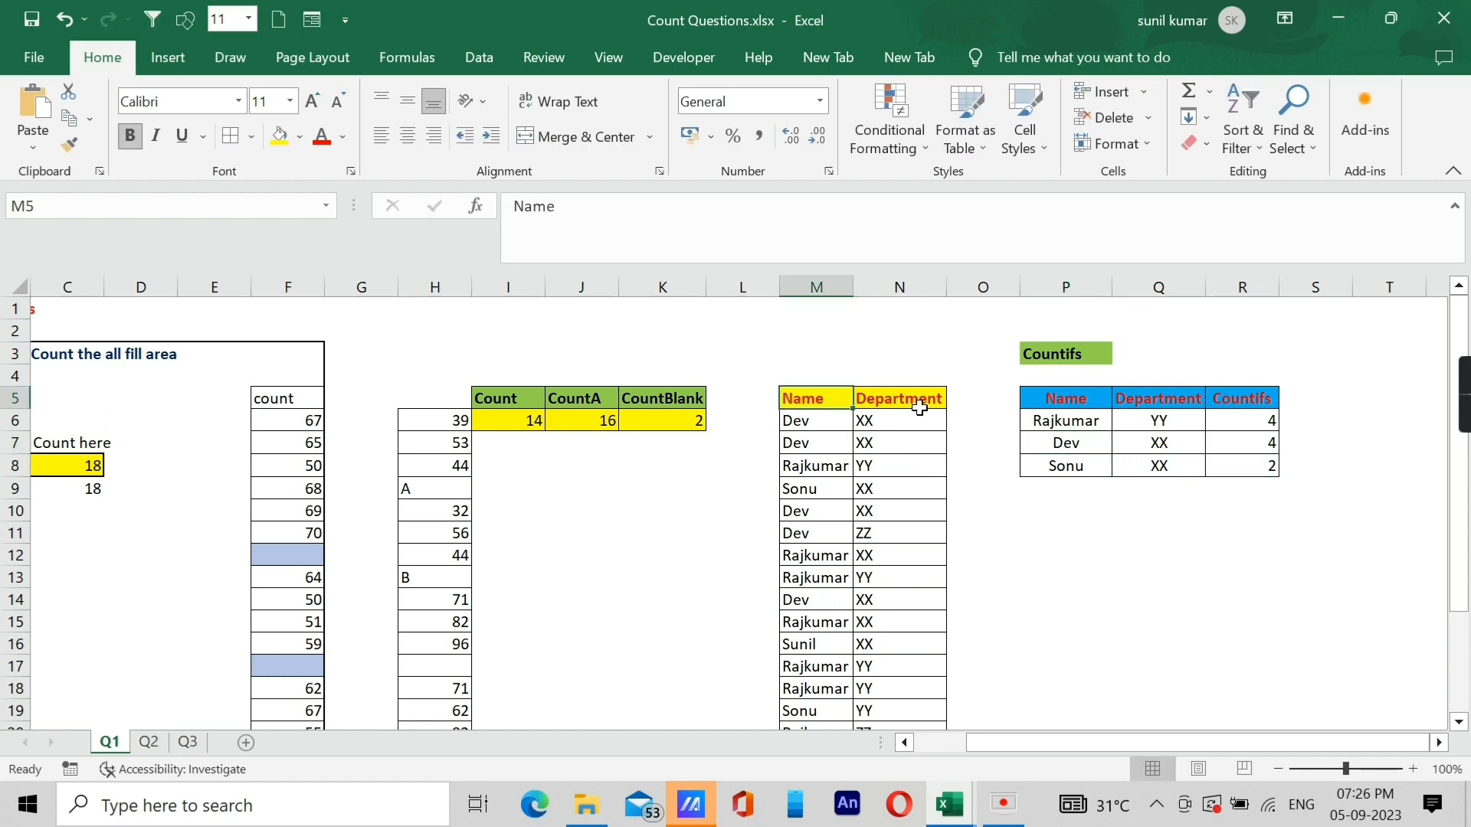
pyautogui.hotkey('ctrl', 'shift', 'l')
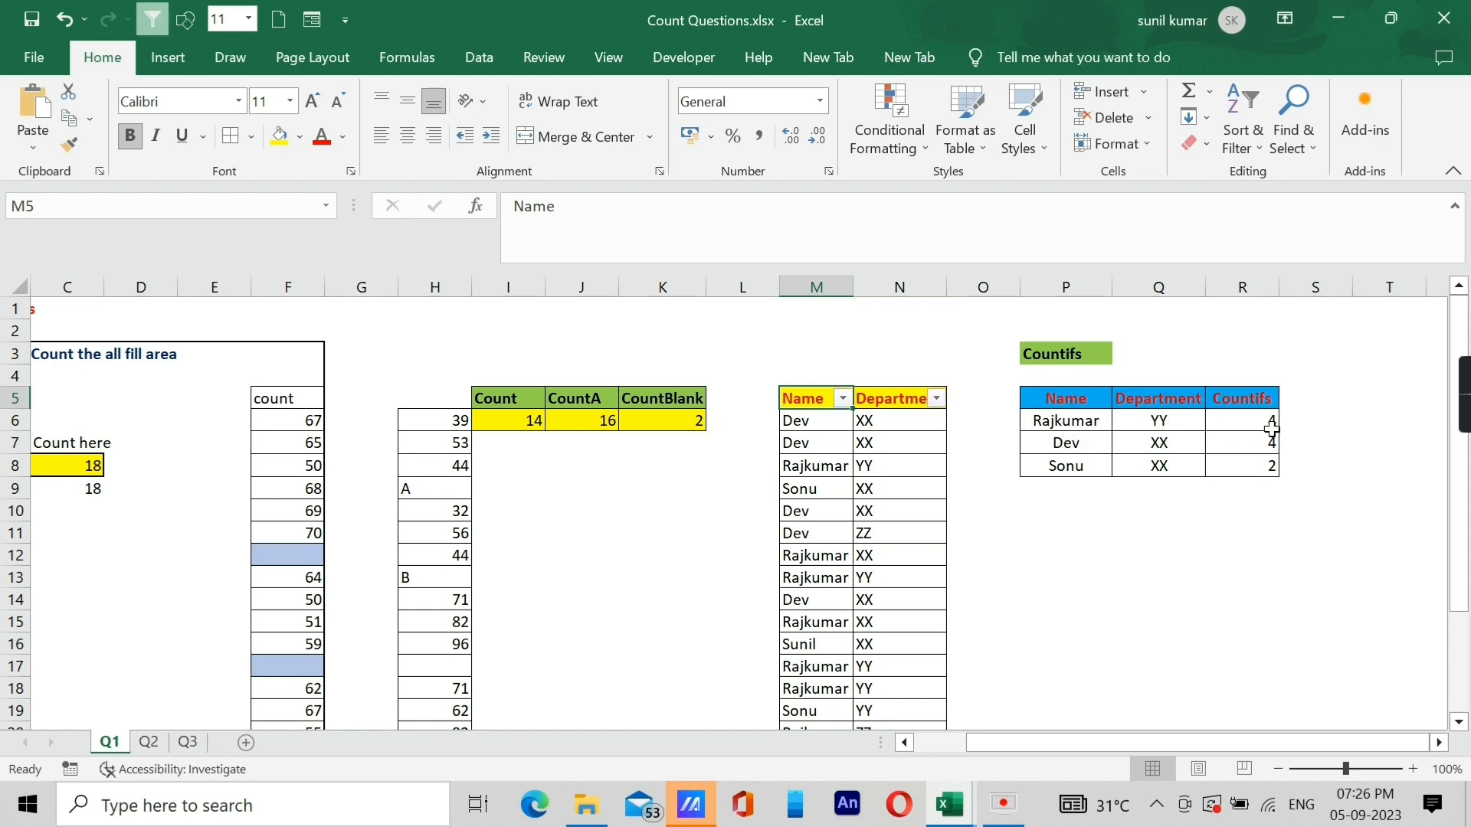
pyautogui.click(842, 398)
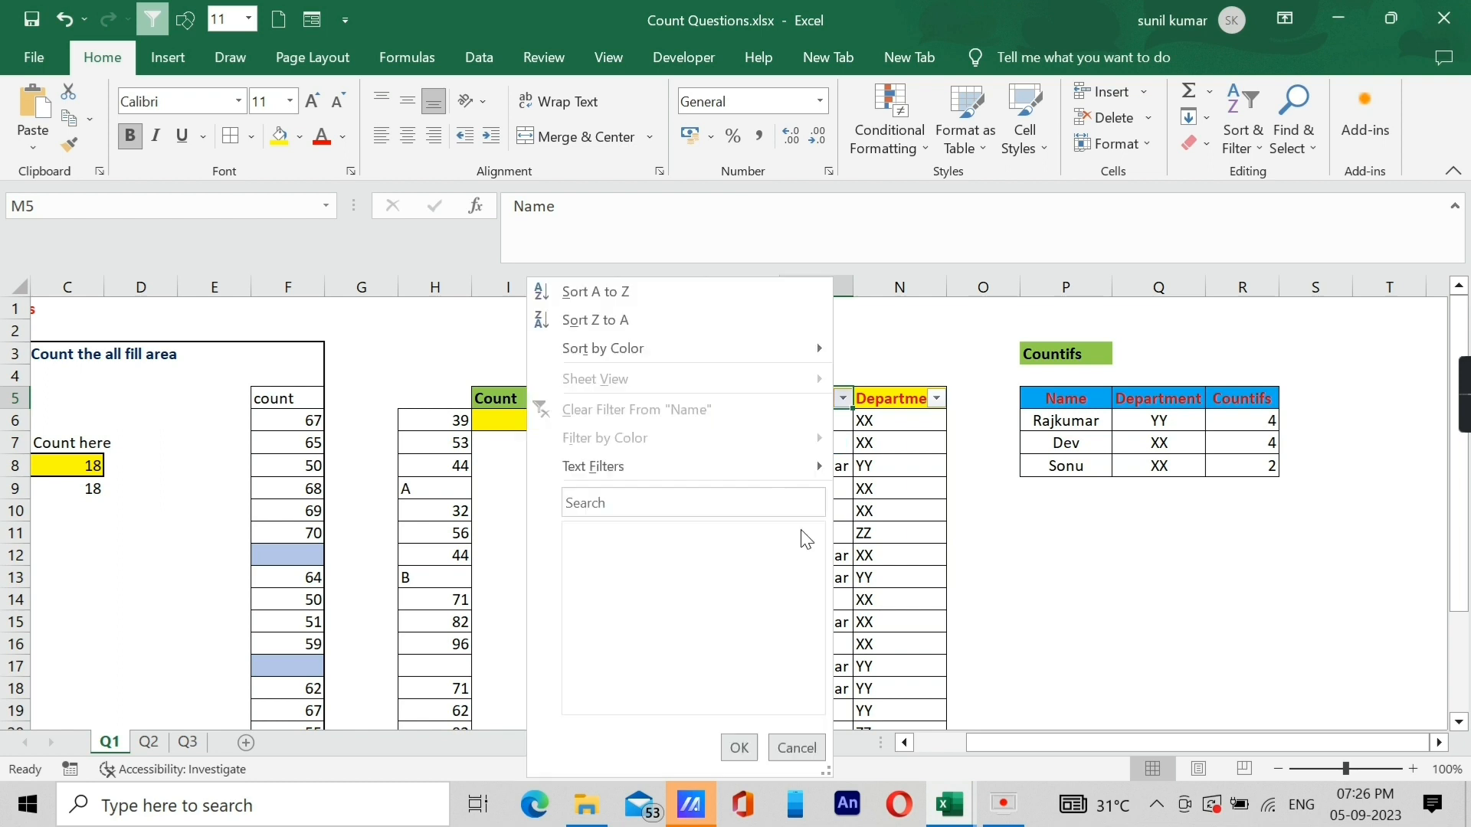
pyautogui.click(624, 533)
pyautogui.click(621, 597)
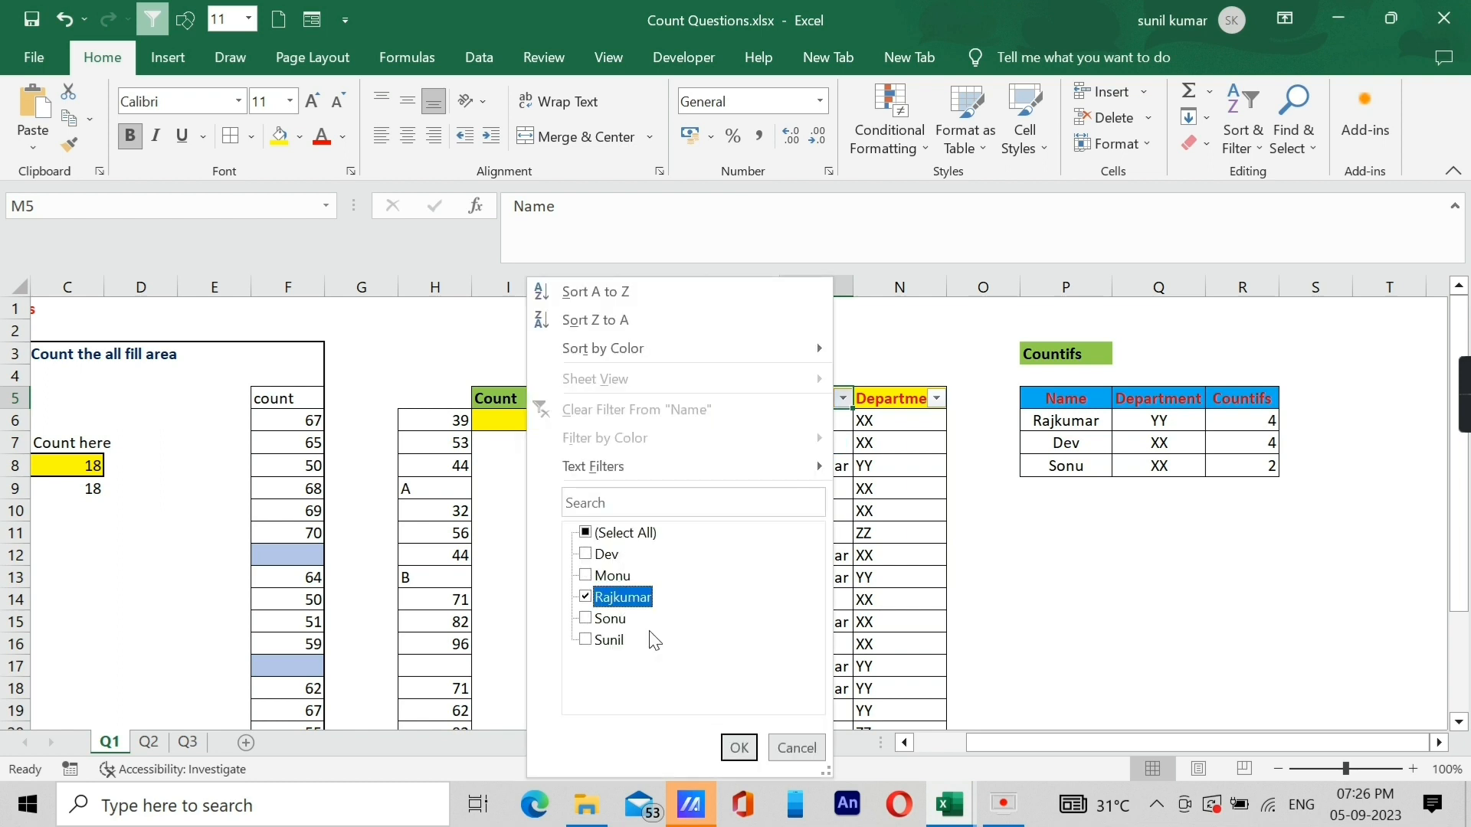
pyautogui.click(739, 748)
# - Filter the Department column to YY and select the matching department cells to count them
pyautogui.click(937, 399)
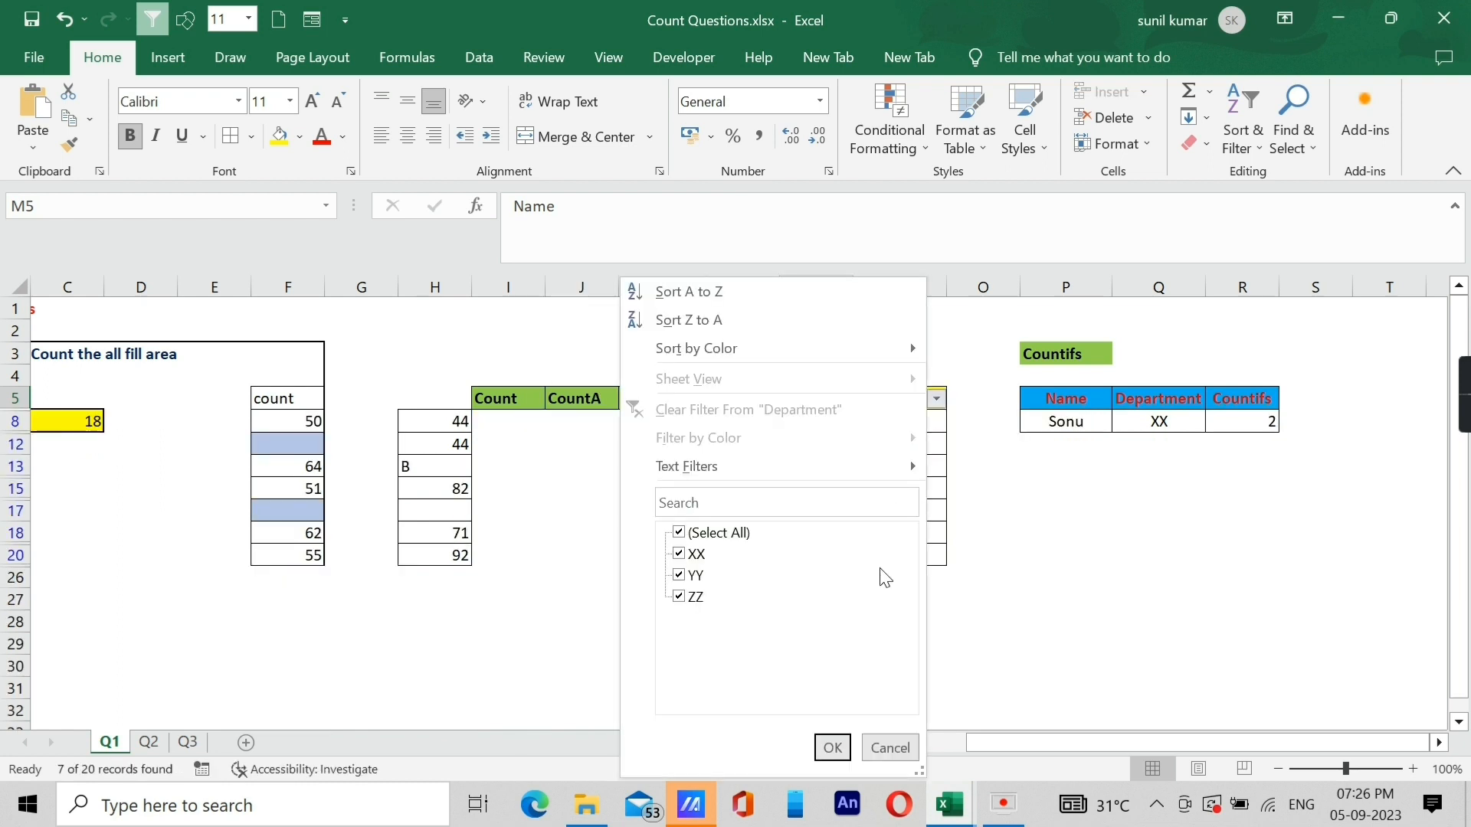
pyautogui.click(706, 534)
pyautogui.click(692, 576)
pyautogui.click(832, 748)
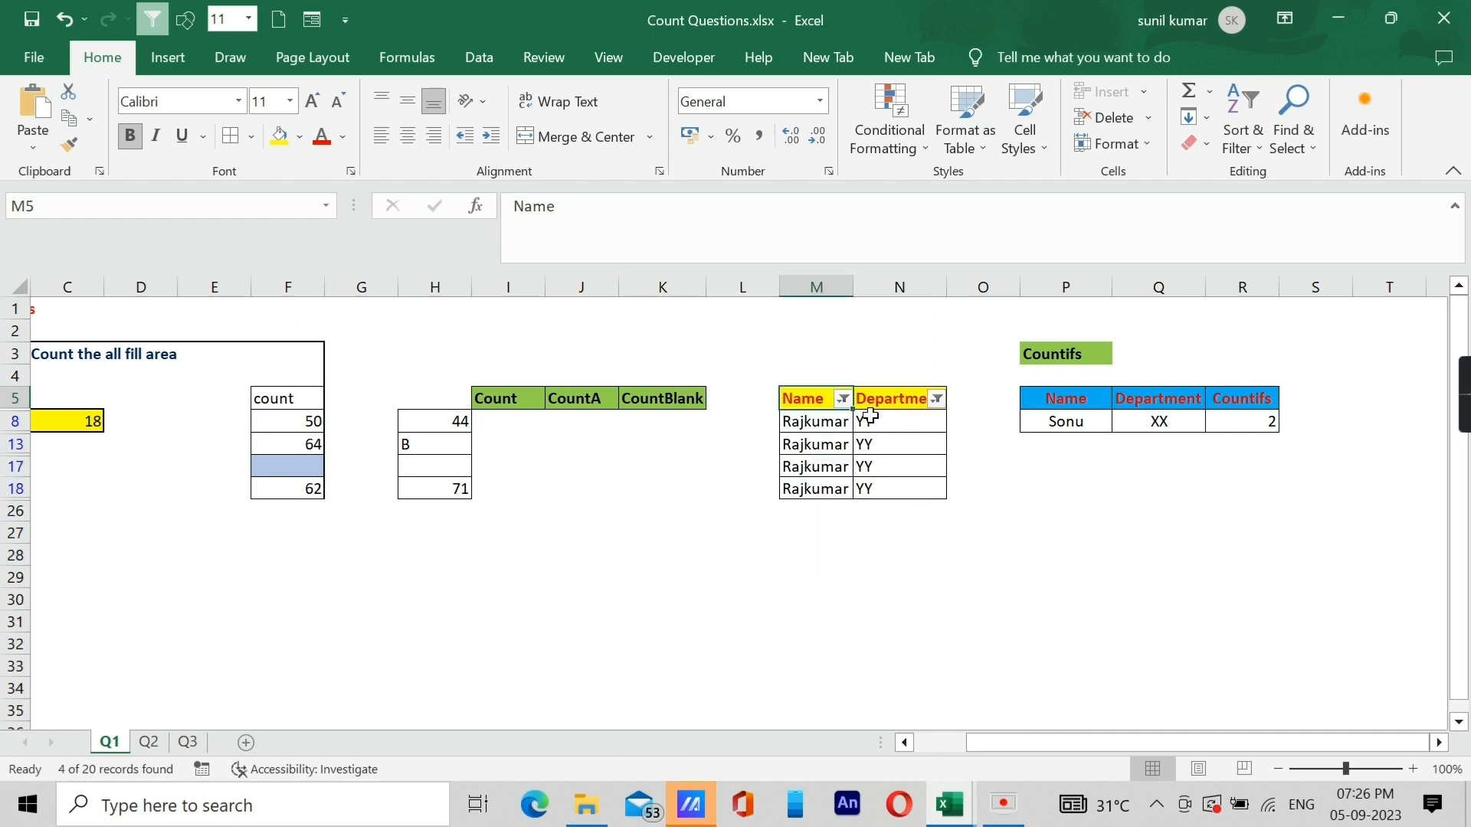
pyautogui.moveTo(865, 418); pyautogui.dragTo(885, 490)
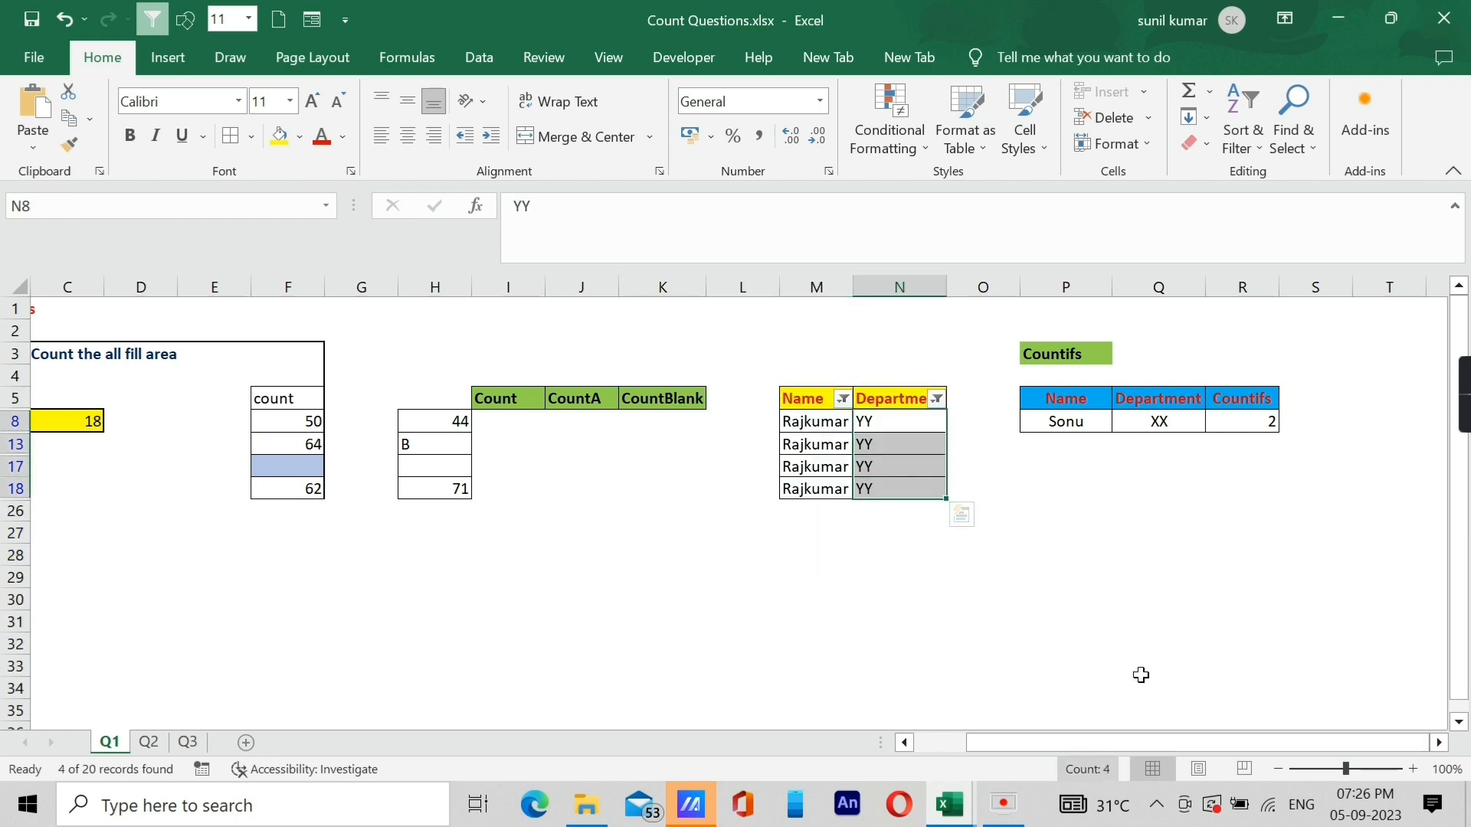
# - Remove the filters from the Name and Department list and review the count in R6
pyautogui.hotkey('ctrl', 'shift', 'l')
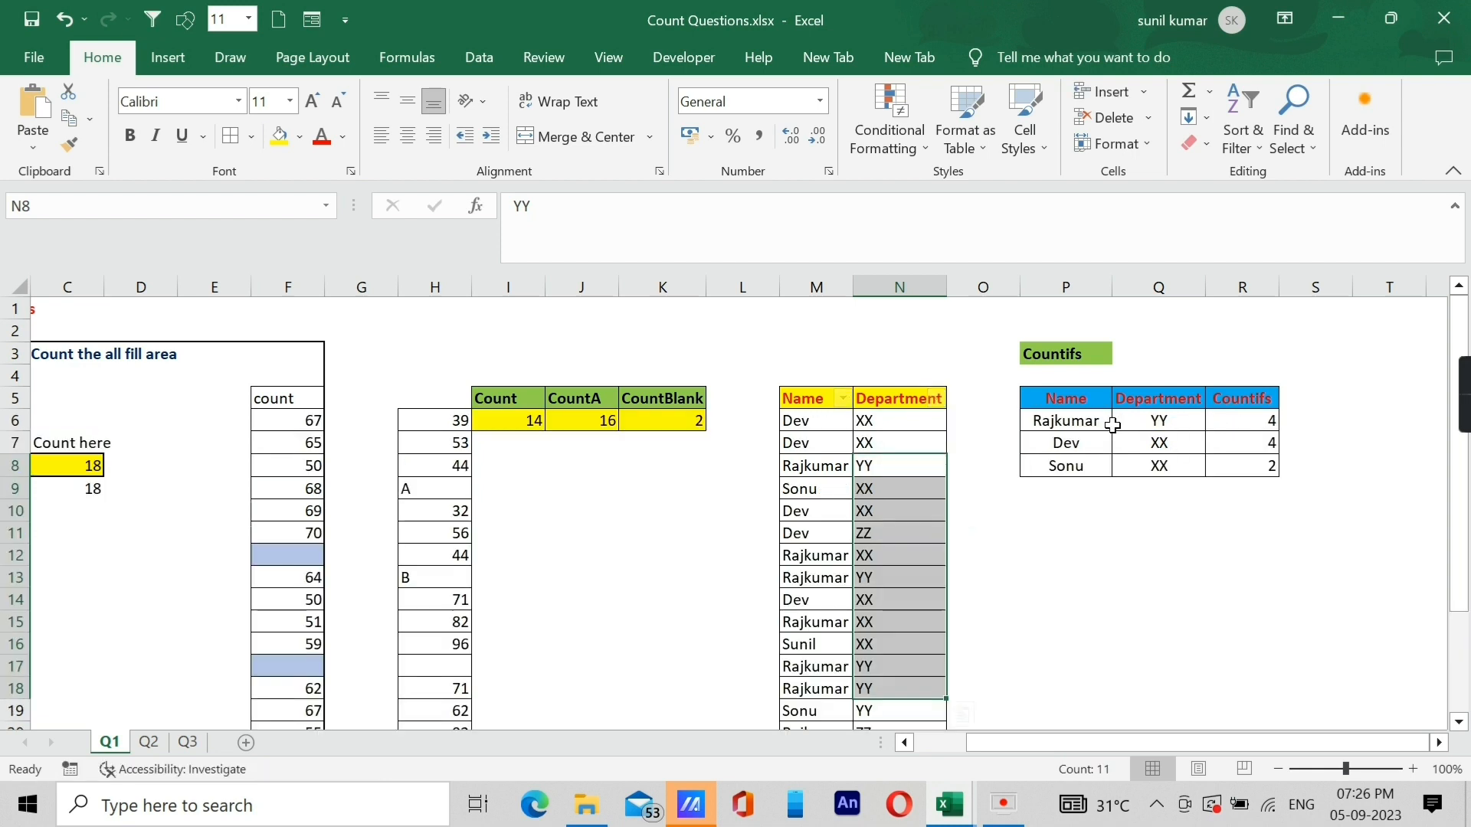
pyautogui.click(1270, 418)
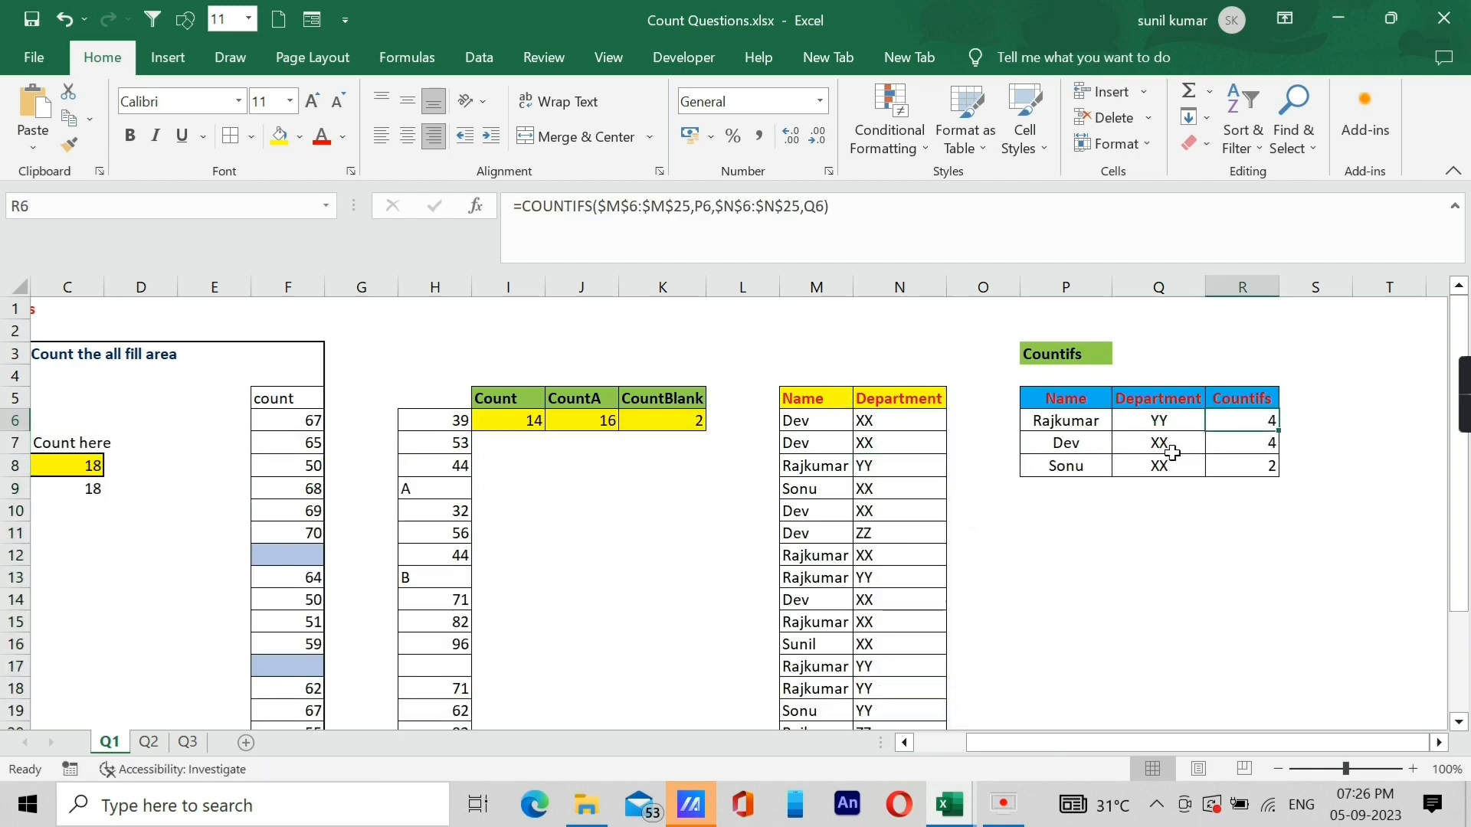
pyautogui.click(1146, 509)
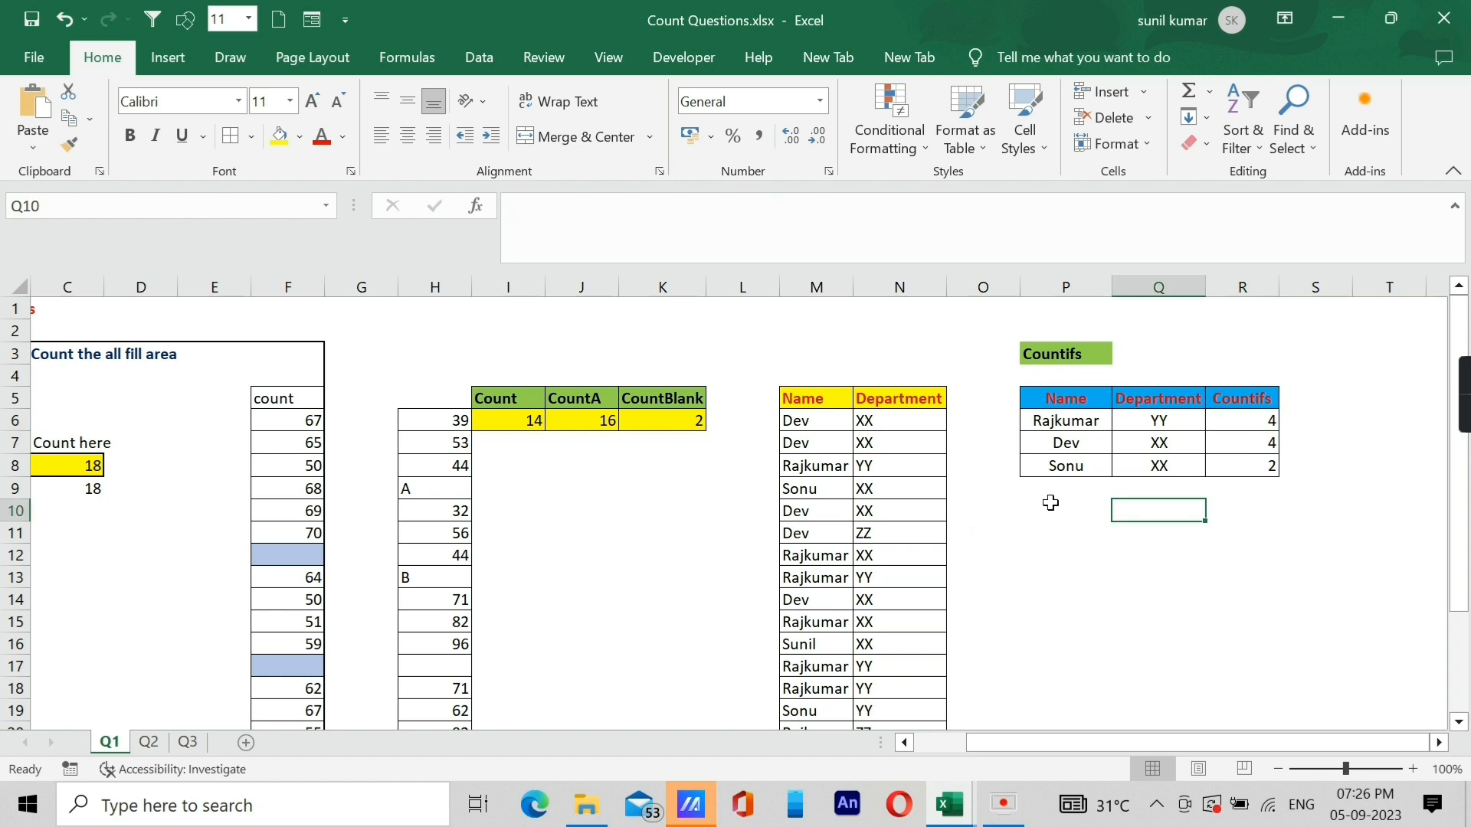
pyautogui.click(1053, 509)
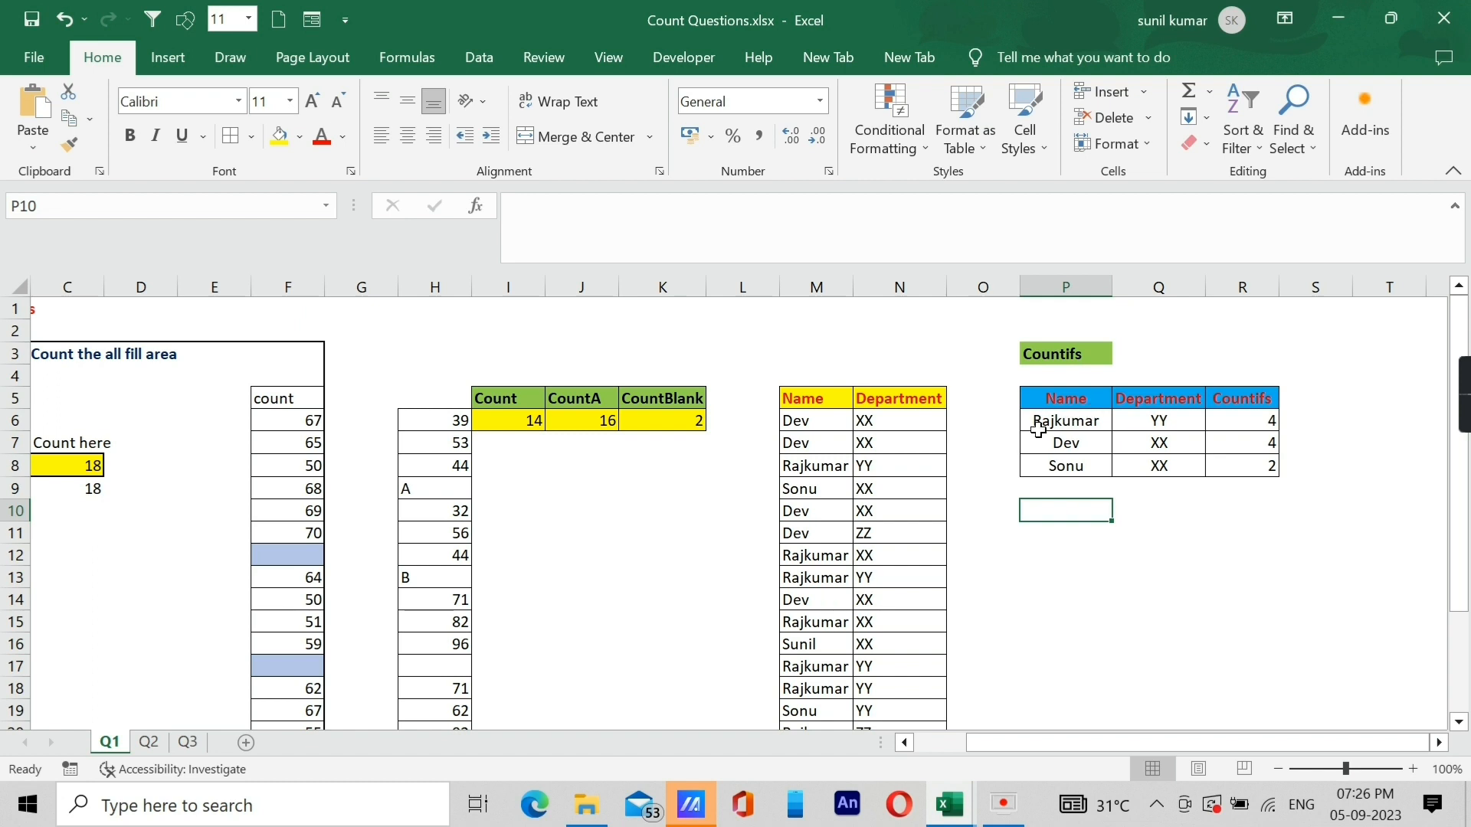
# - Open sheet Q2 and examine question B, the numbers under Countifs in column E and the answer cell C11
pyautogui.click(149, 743)
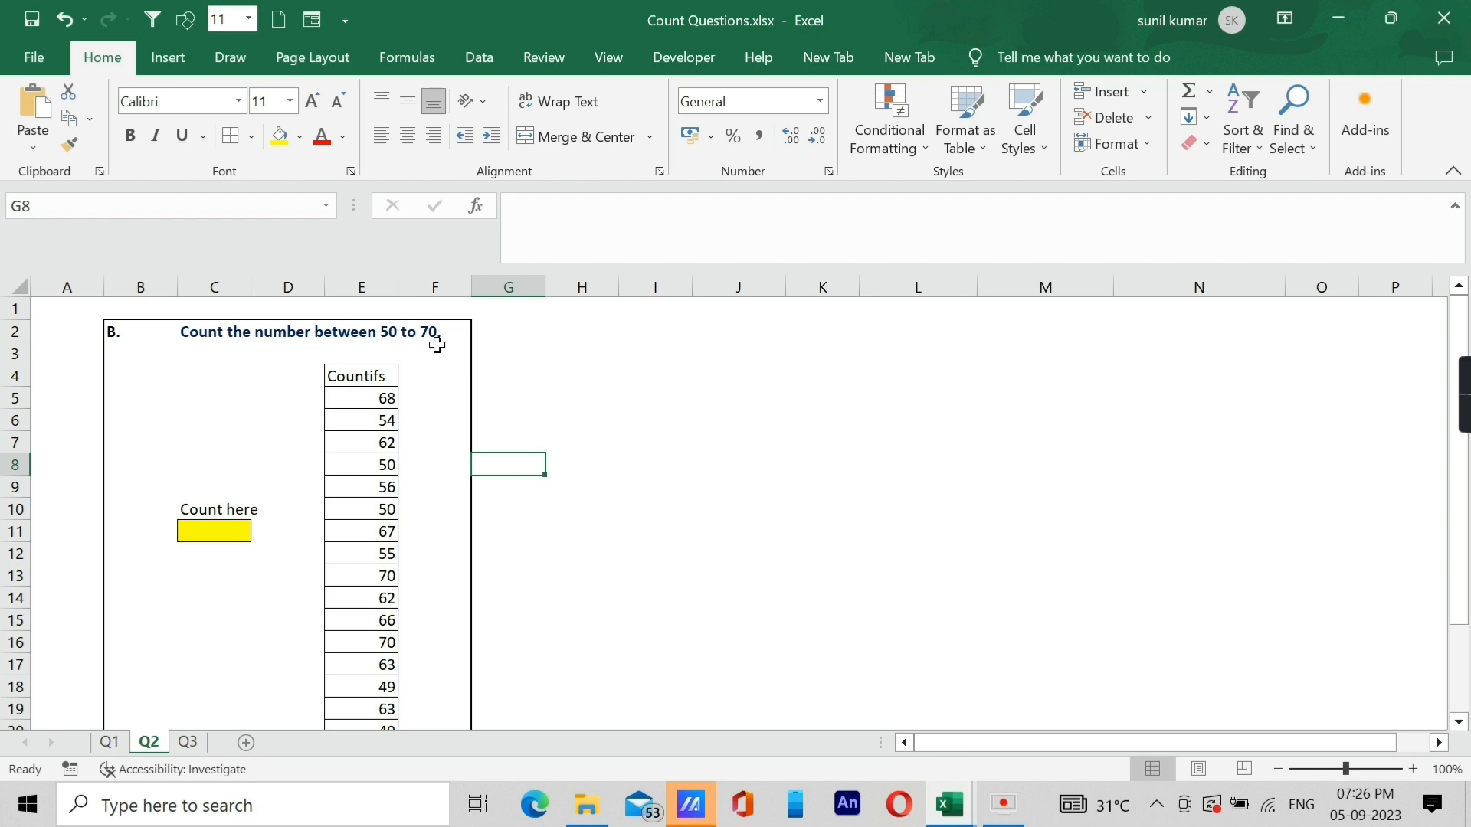
pyautogui.press('Left')
pyautogui.press('Left')
pyautogui.moveTo(380, 399); pyautogui.dragTo(372, 575)
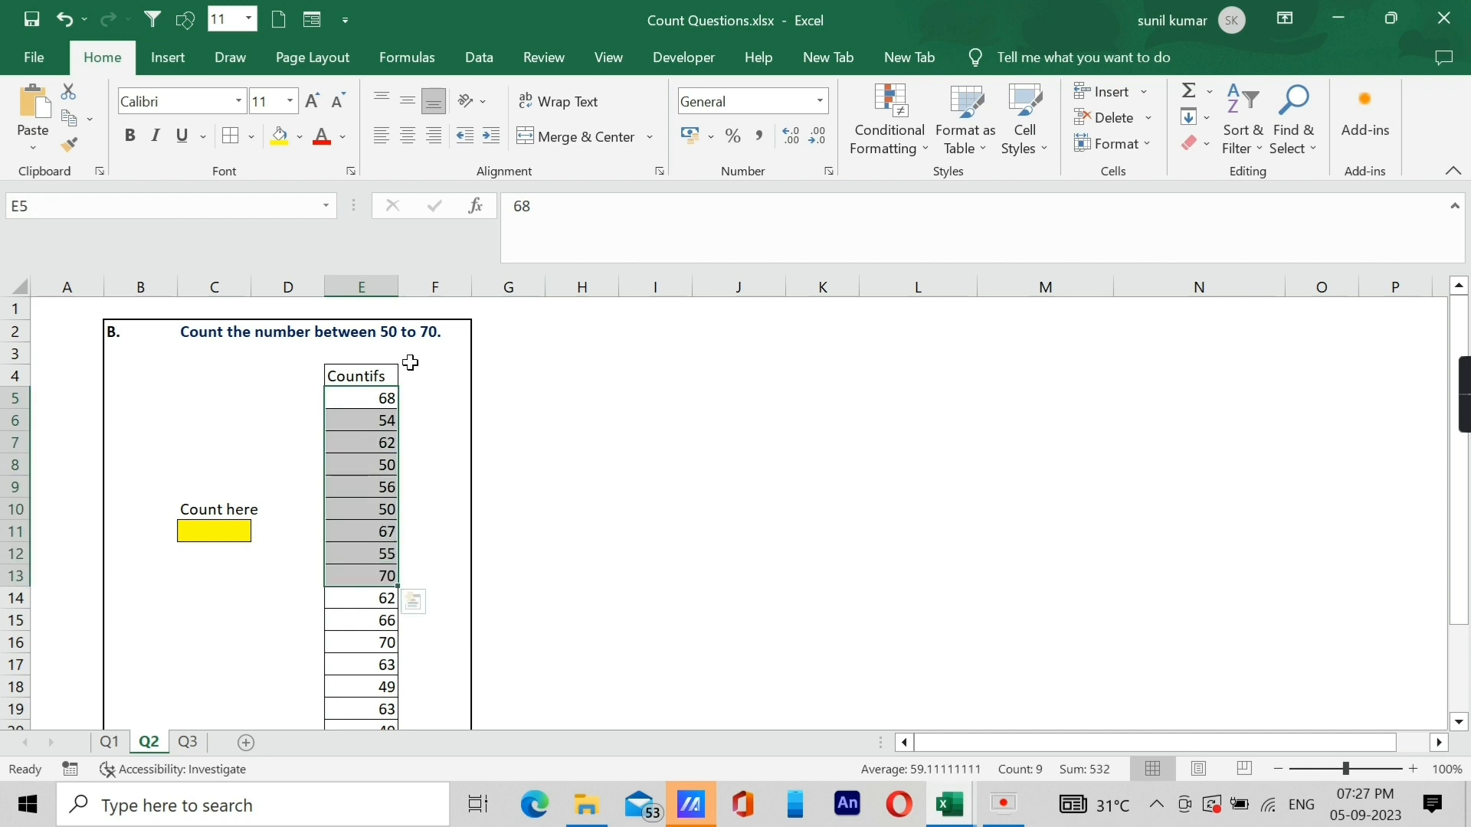
pyautogui.click(211, 532)
pyautogui.click(364, 491)
pyautogui.click(216, 534)
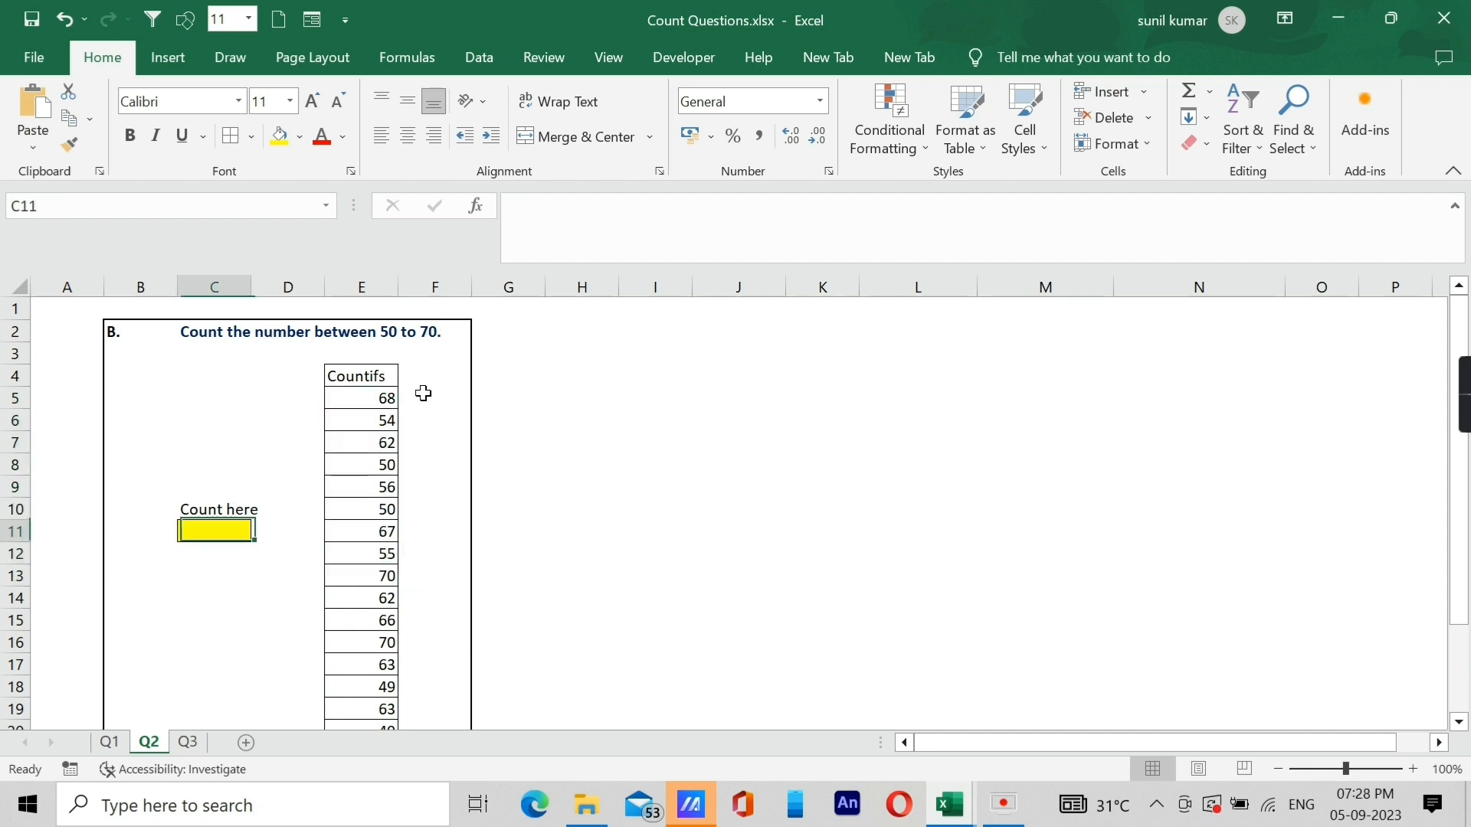
# - Enter the two range conditions beside the list, >50 in G6 and <70 in G7
pyautogui.click(502, 420)
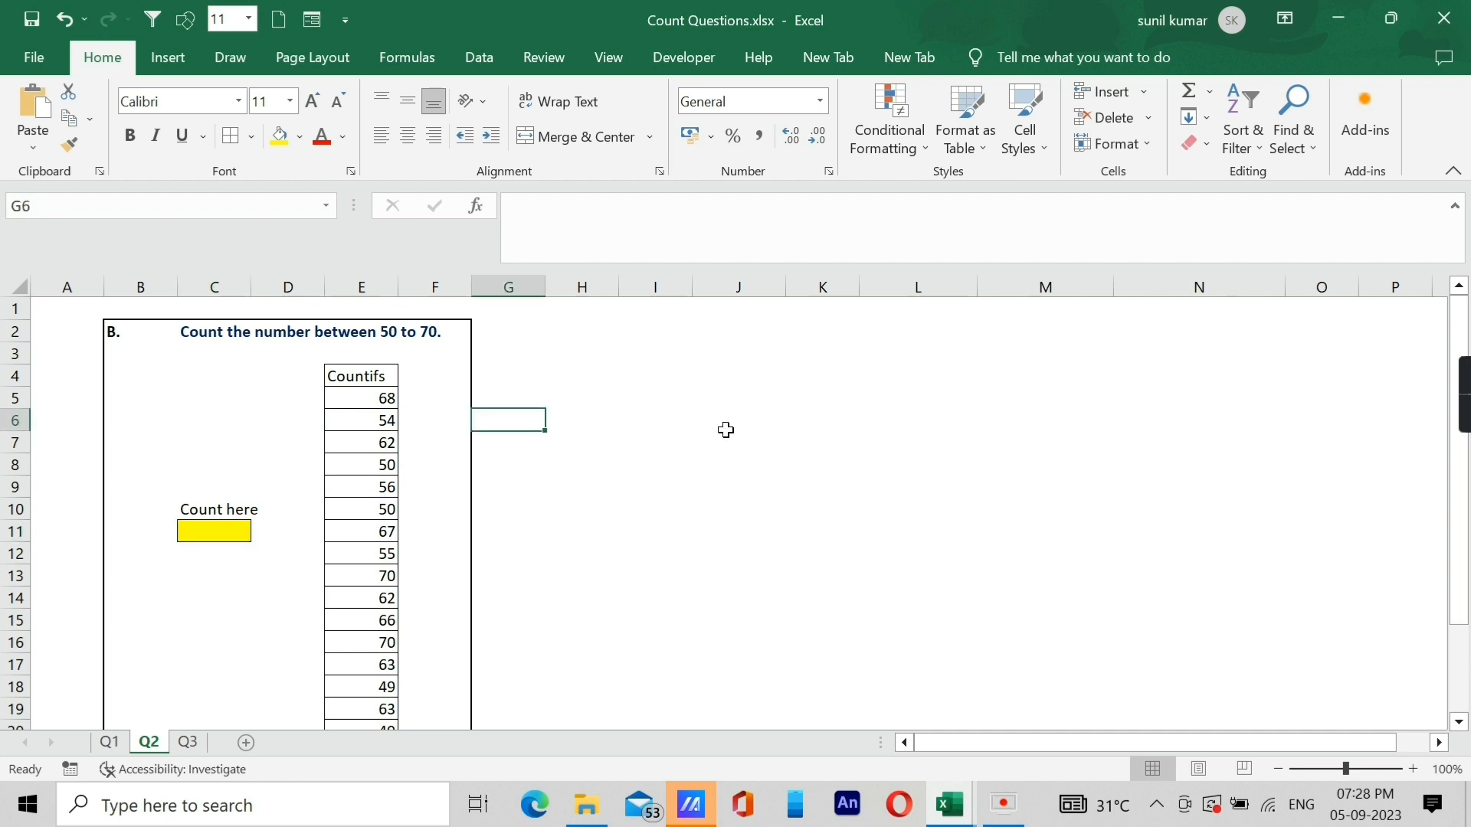
pyautogui.write('>50')
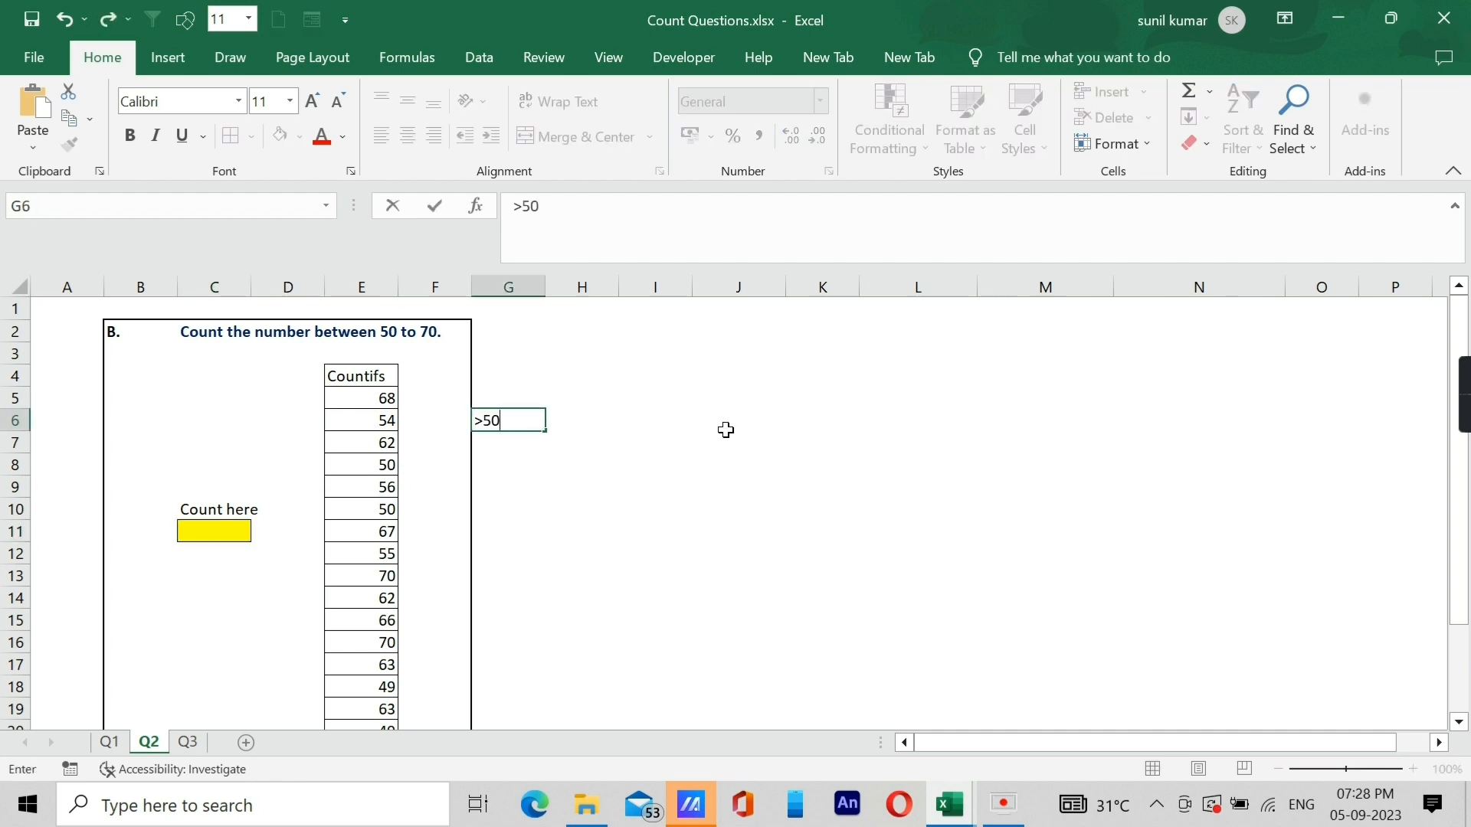
pyautogui.press('Return')
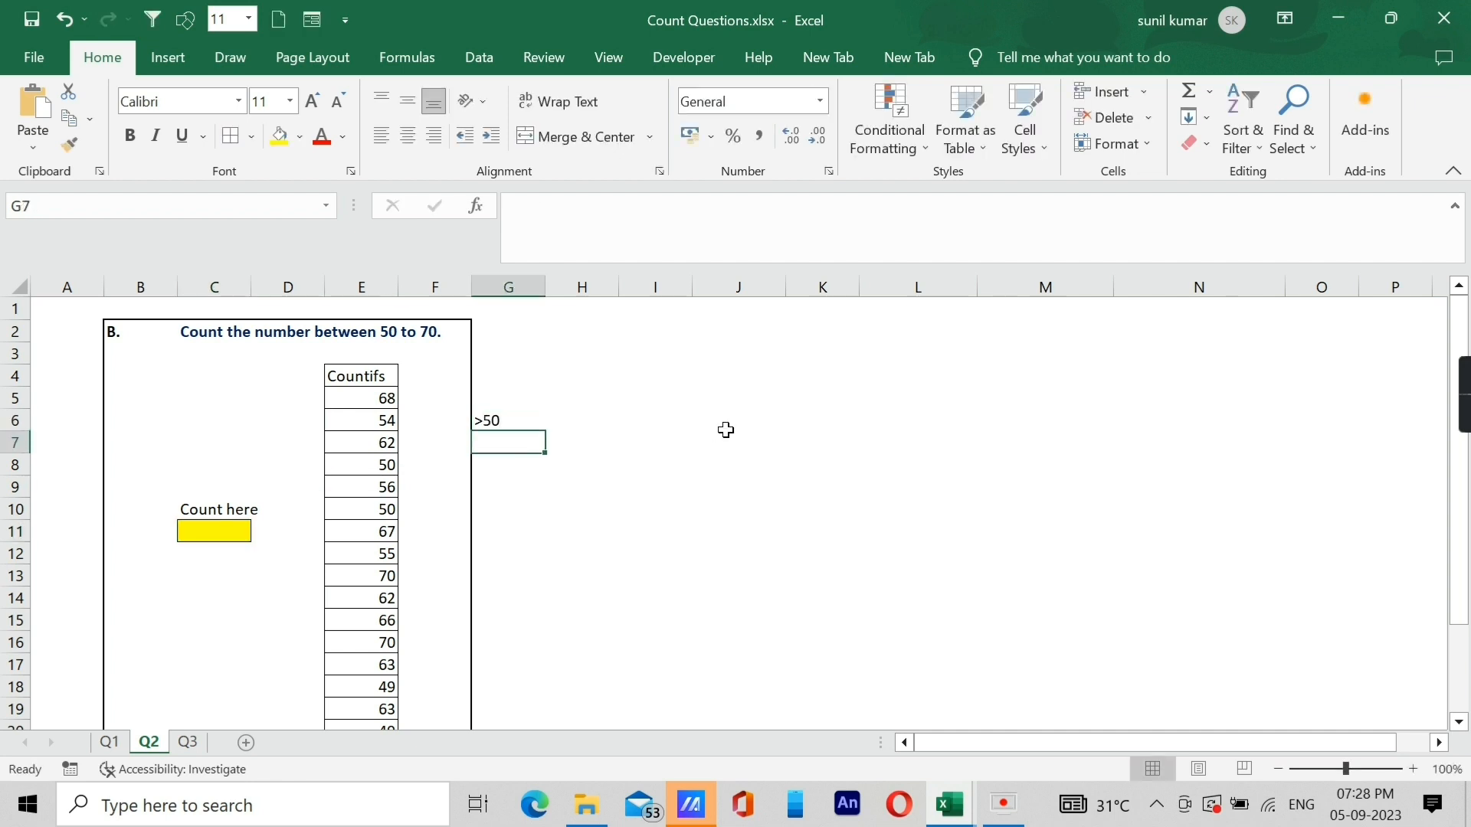
pyautogui.write('<70')
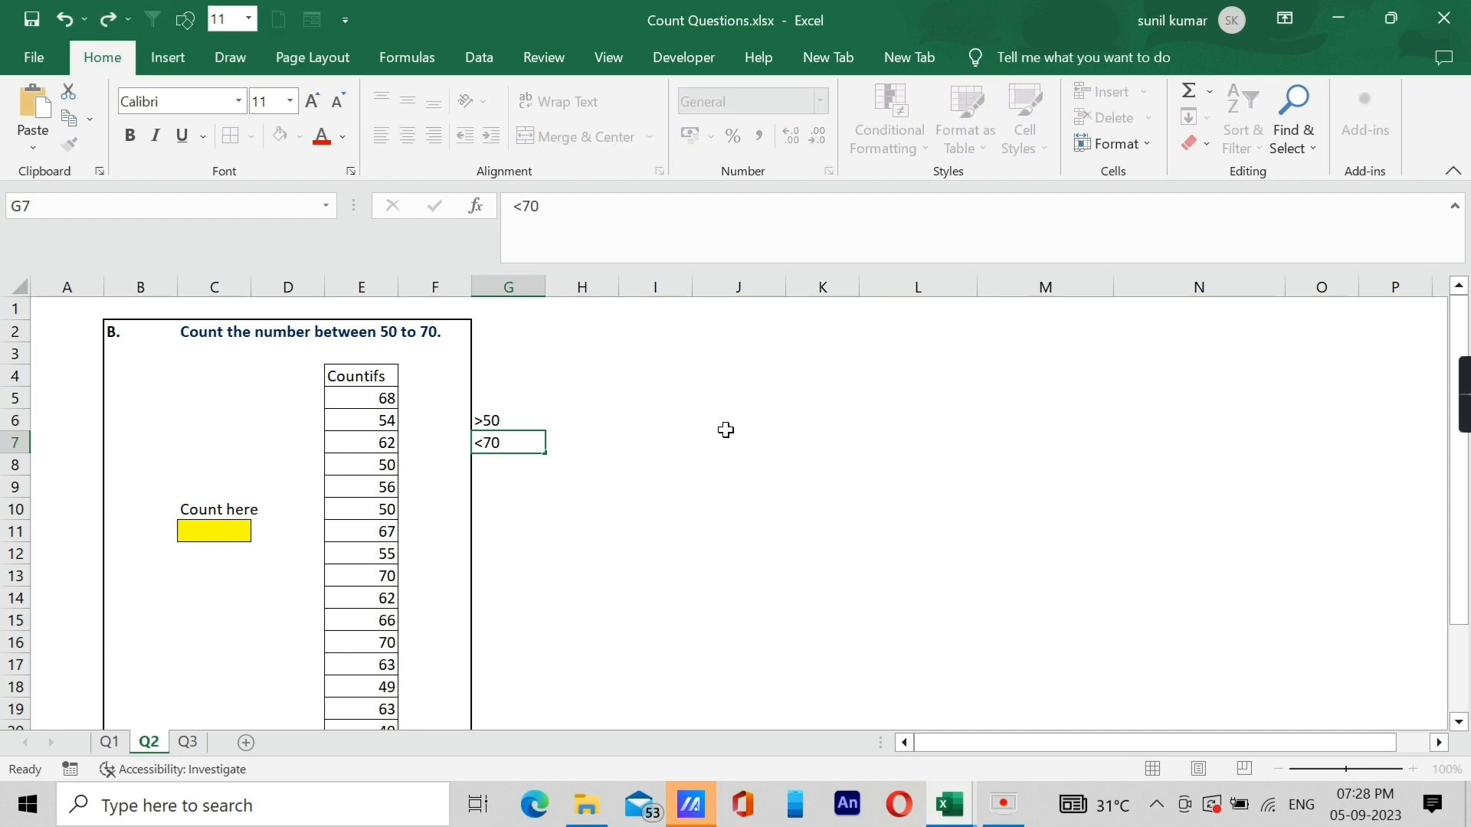
# - Start a COUNTIFS formula in C11 with the absolute range $E$5:$E$23 and the criterion ">50"
pyautogui.click(215, 532)
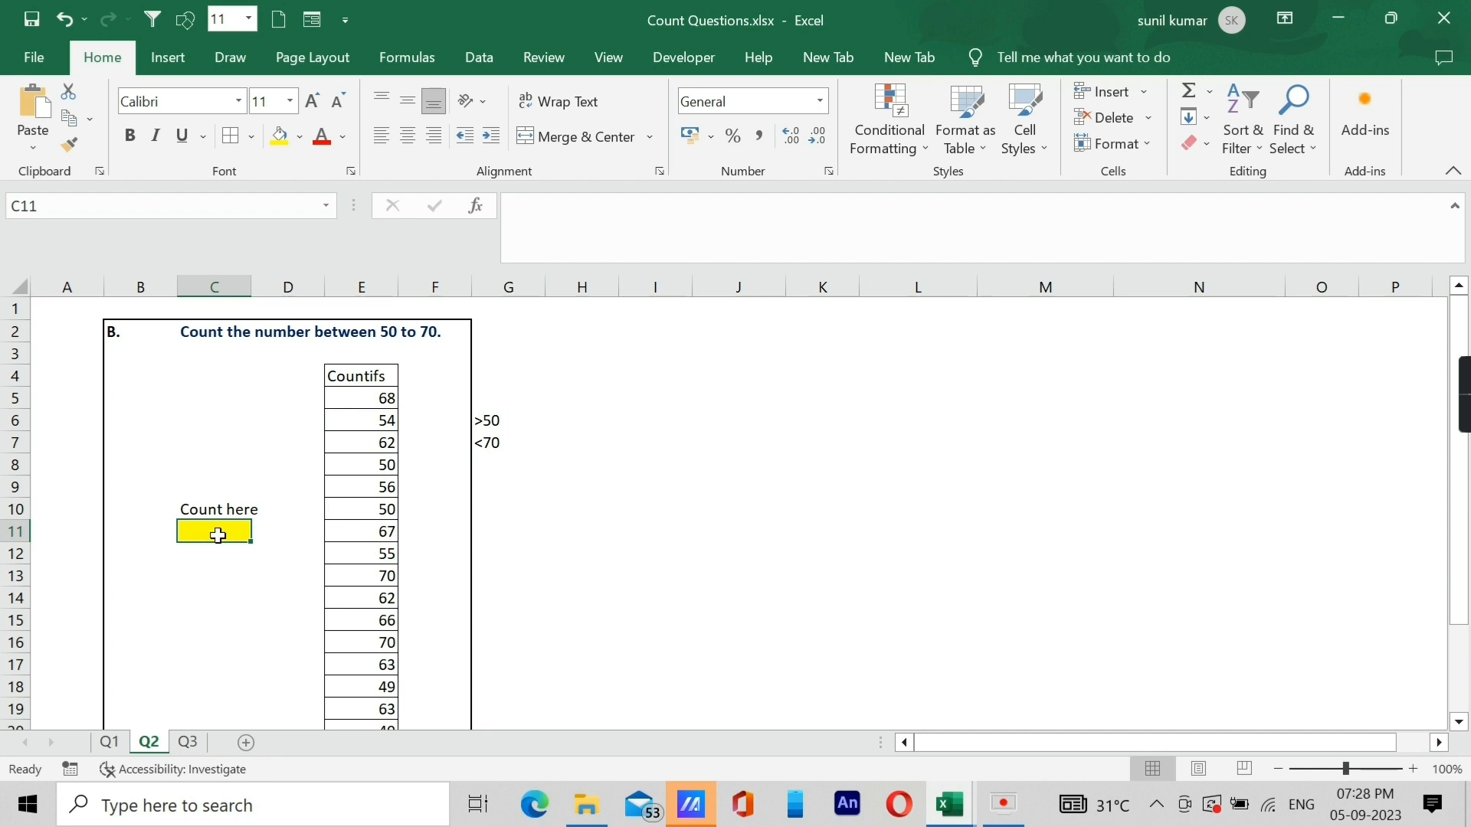
pyautogui.write('=countif')
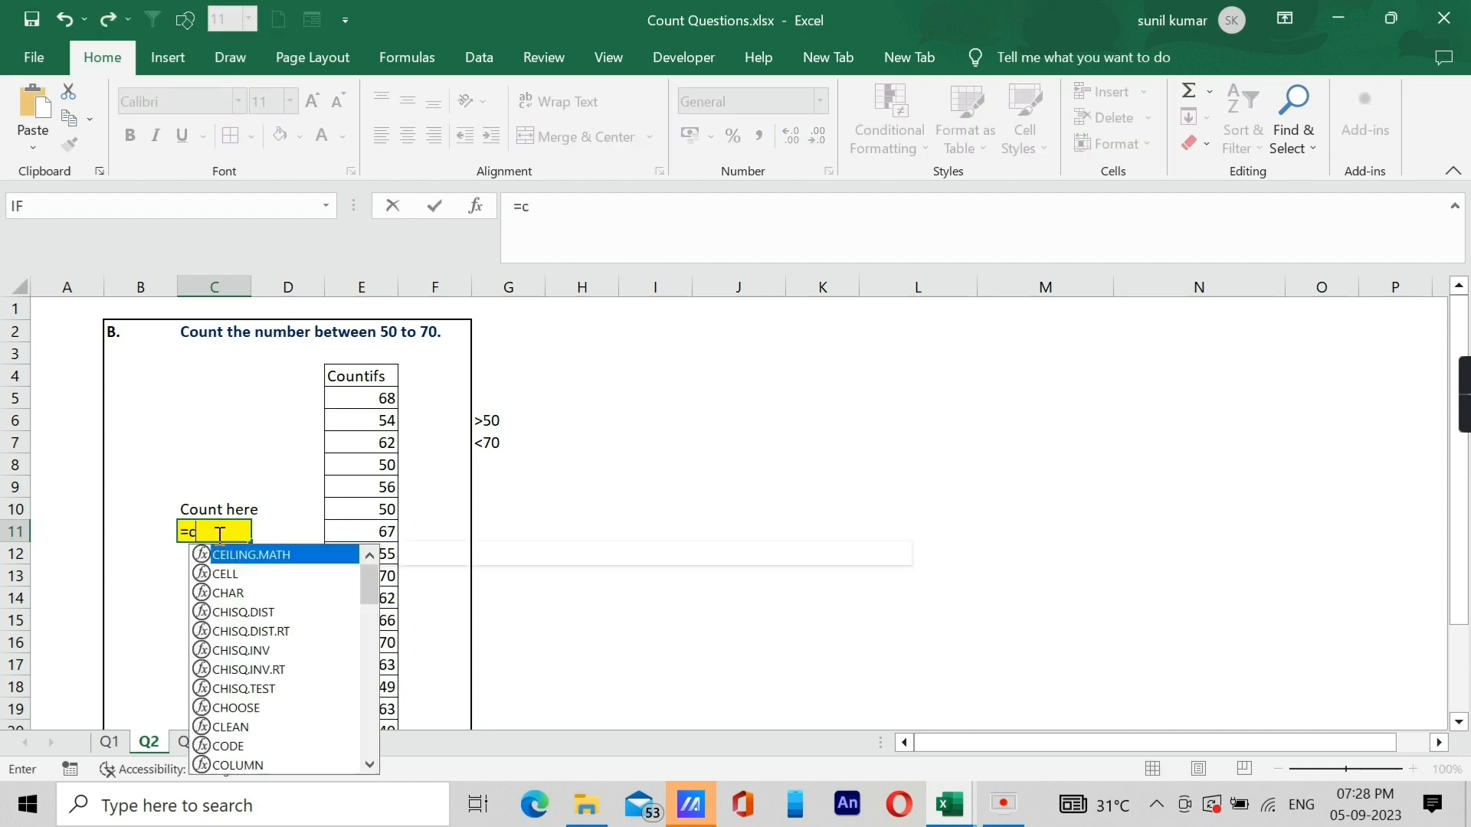
pyautogui.doubleClick(304, 580)
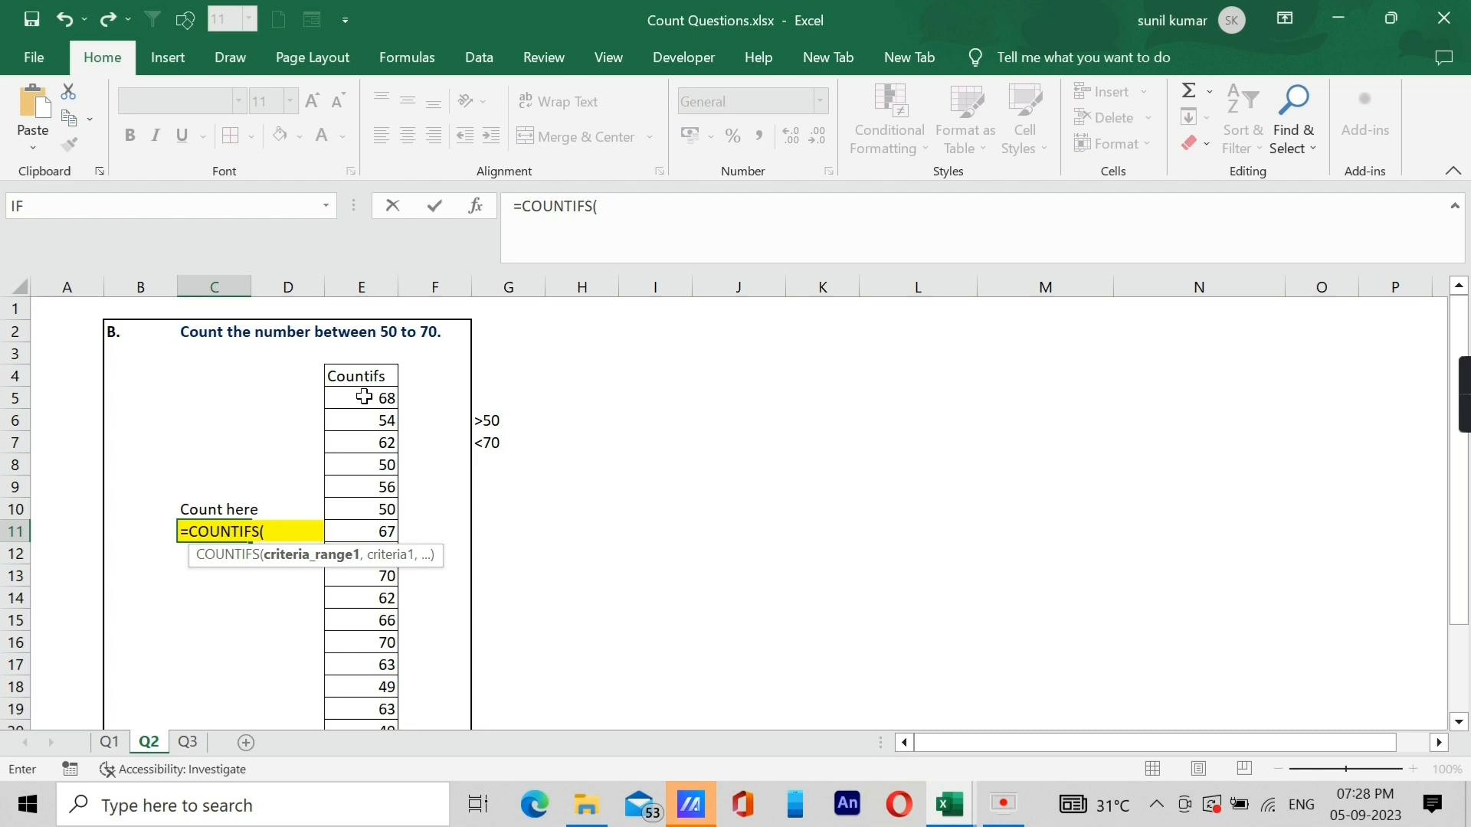
pyautogui.moveTo(364, 397); pyautogui.dragTo(423, 664)
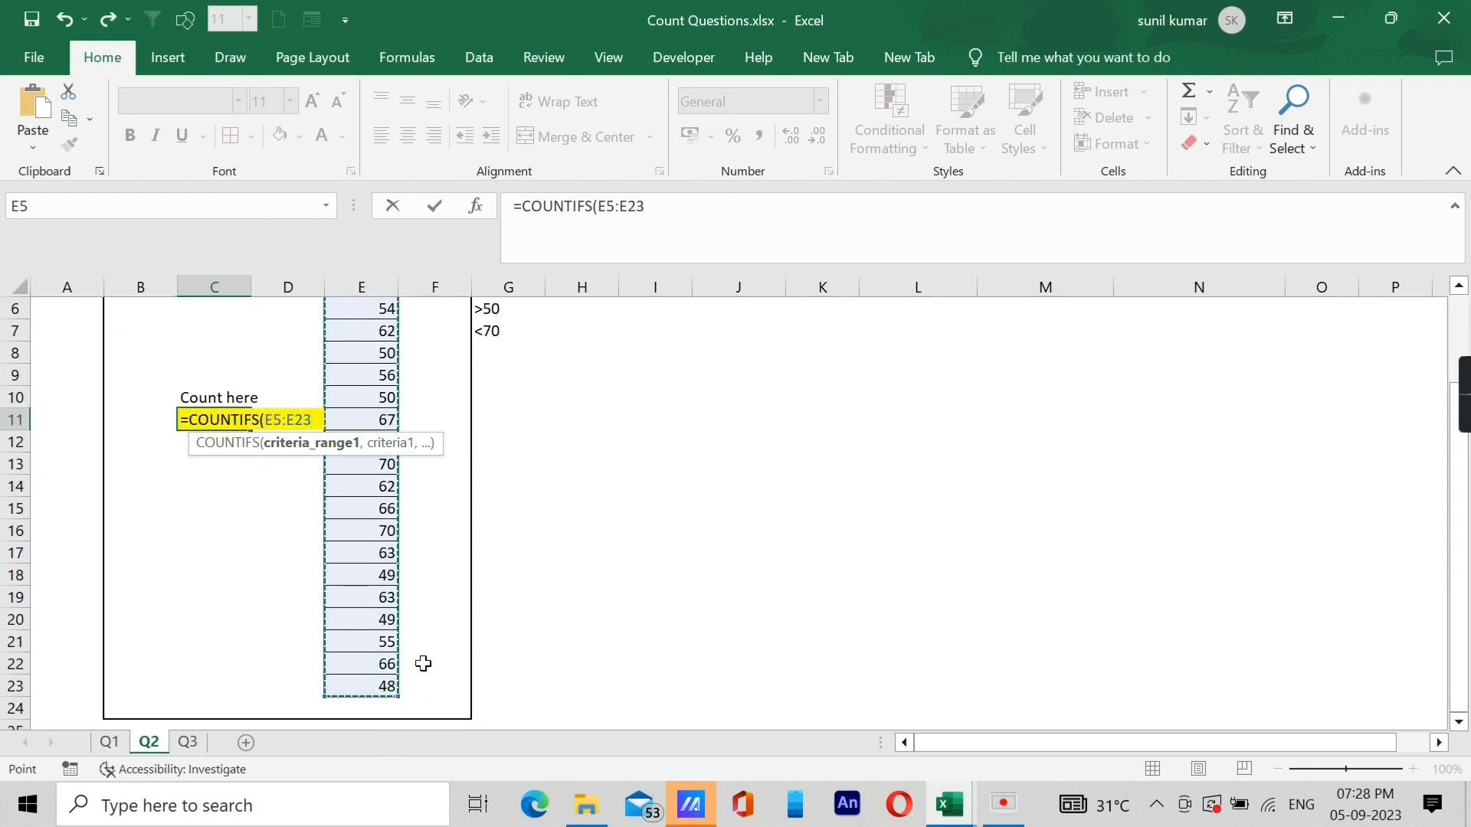
pyautogui.scroll(2, 475, 636)
pyautogui.press('F4')
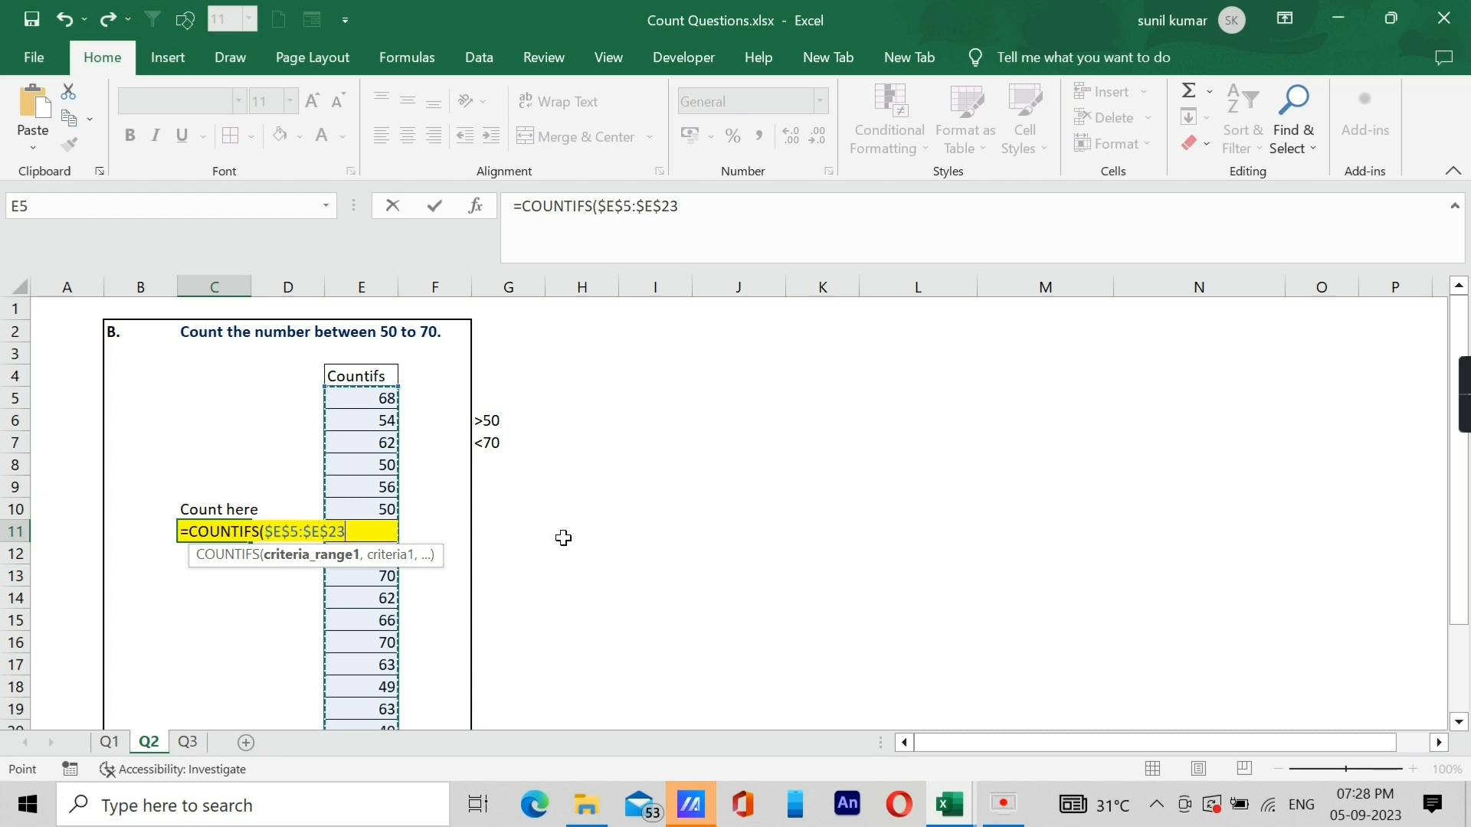
pyautogui.write(',">')
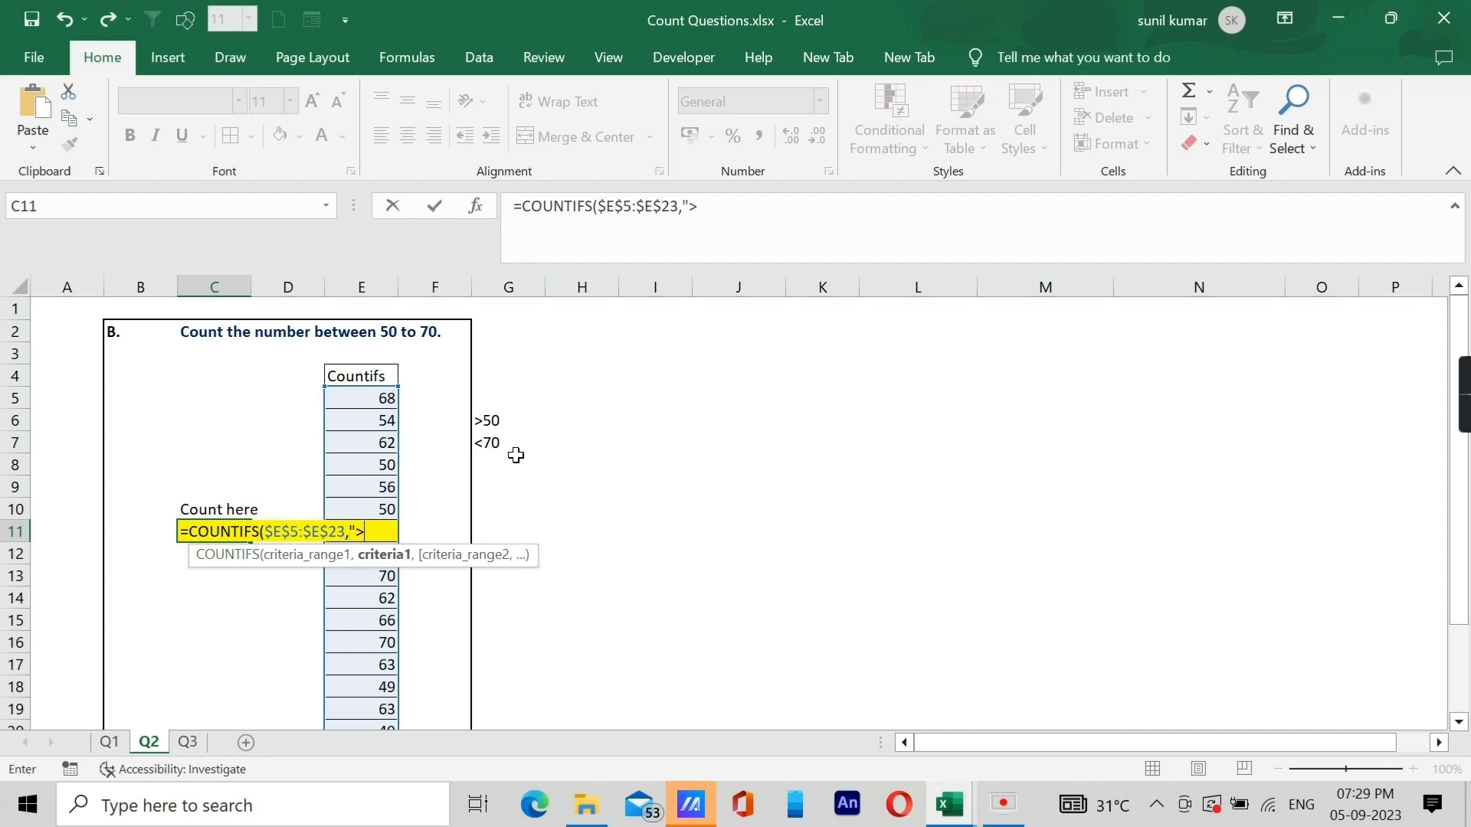
pyautogui.write('50",')
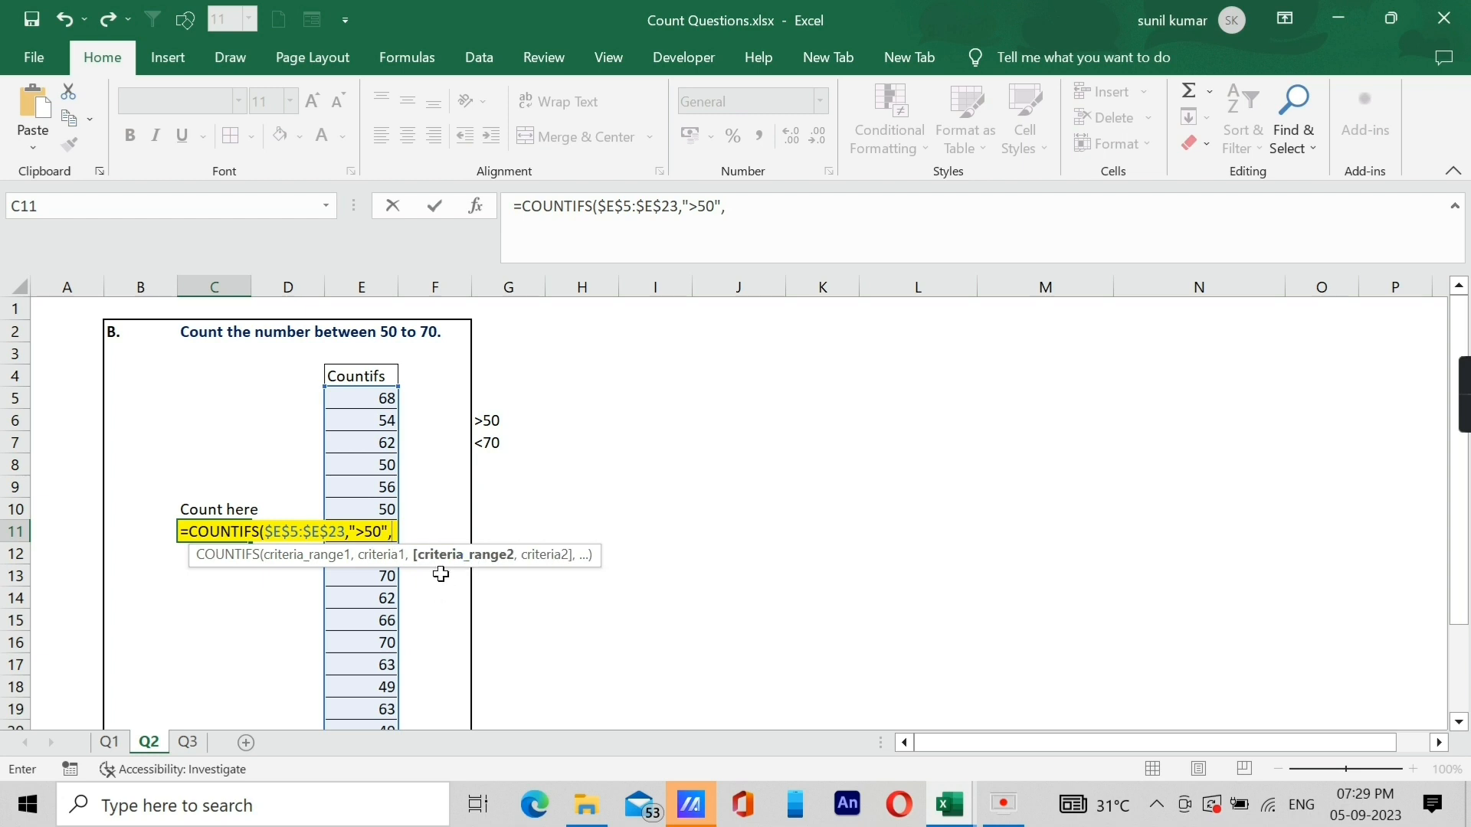
# - Complete the C11 formula with a second condition on $E$5:$E$23, "<70", and review the resulting count
pyautogui.hotkey('ctrl', 'shift', 'Down')
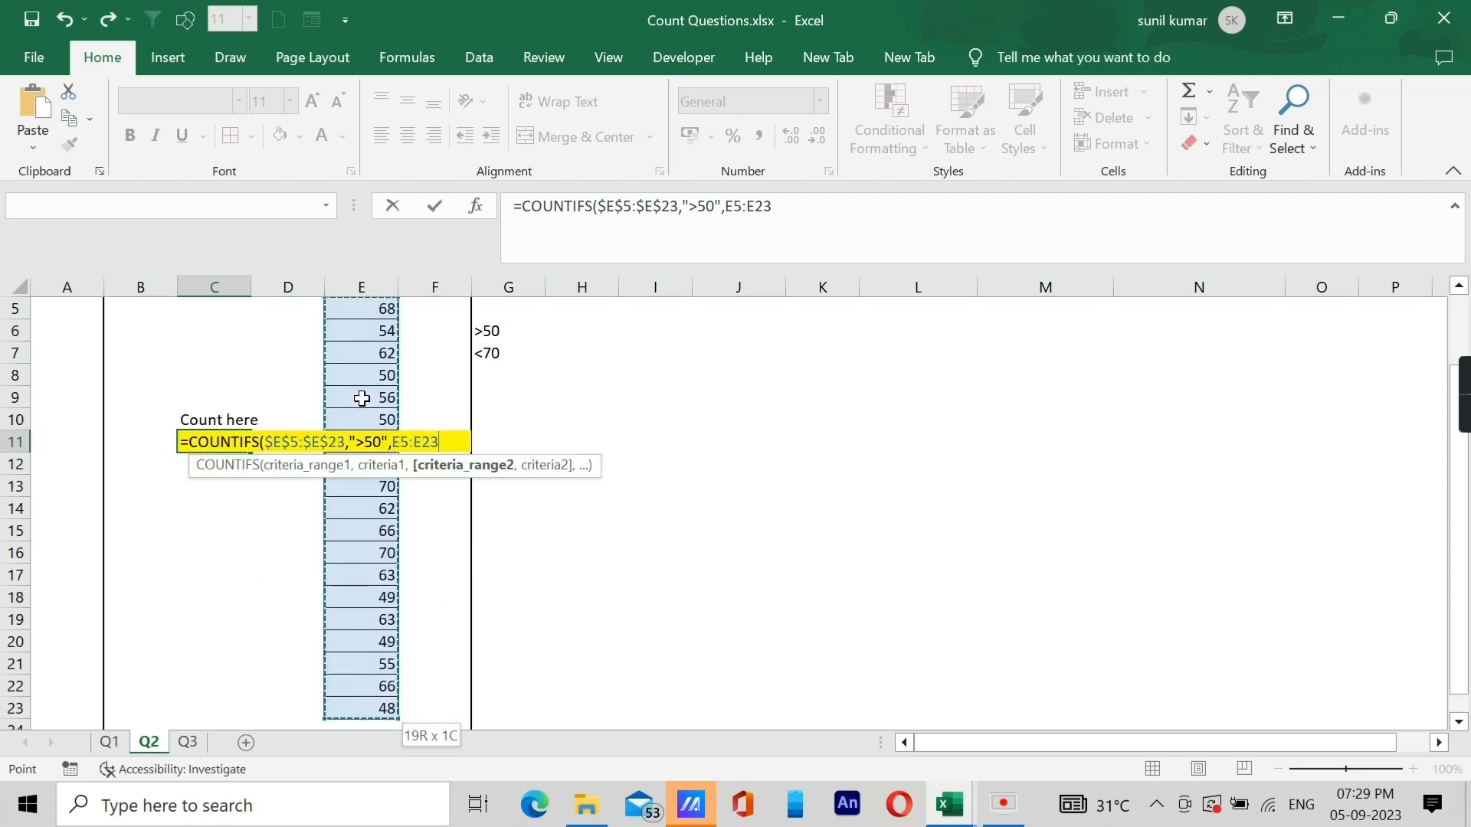
pyautogui.scroll(1, 361, 398)
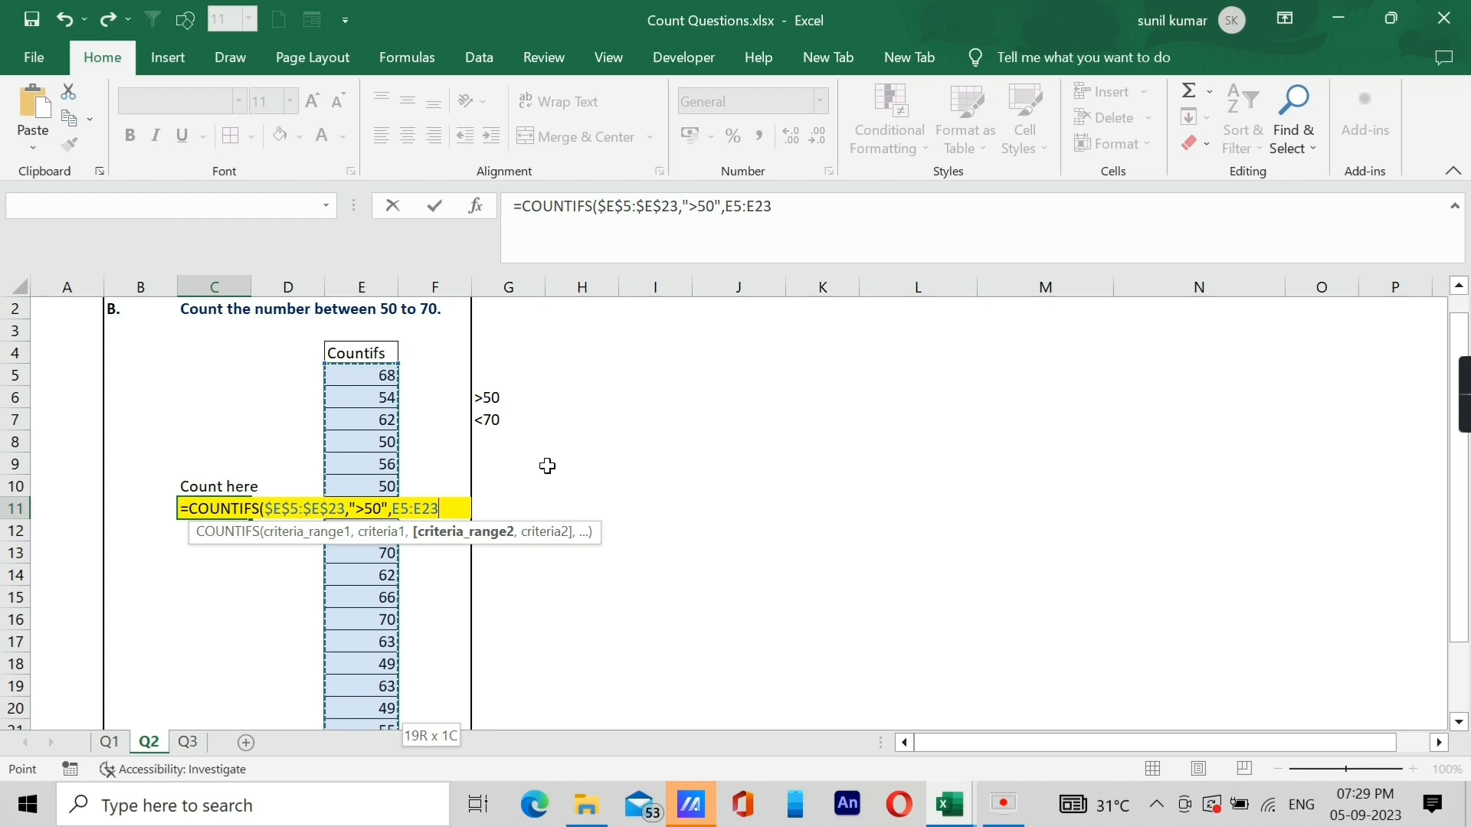
pyautogui.press('F4')
pyautogui.write(',"<')
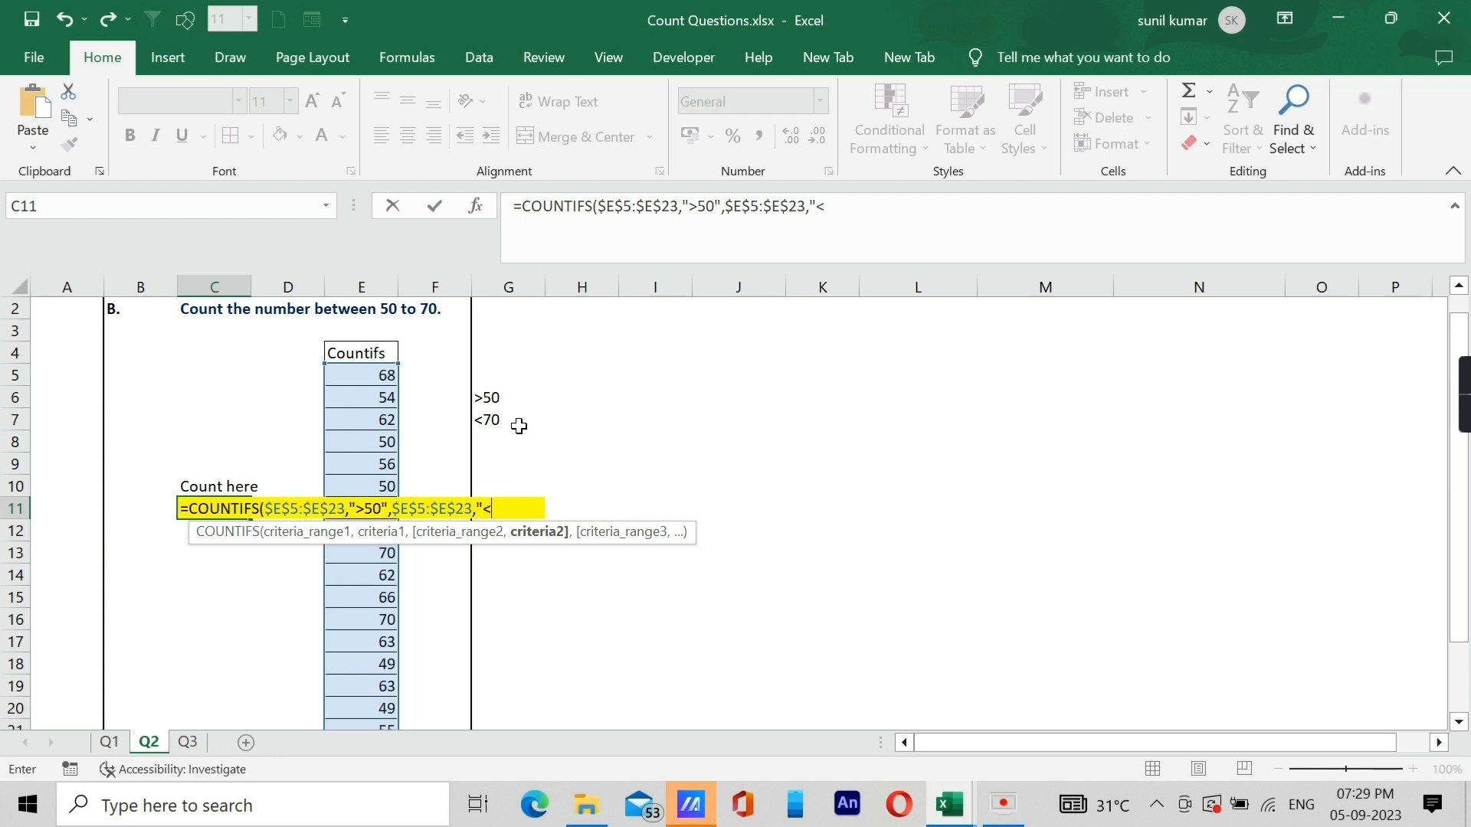
pyautogui.write('0')
pyautogui.write(')')
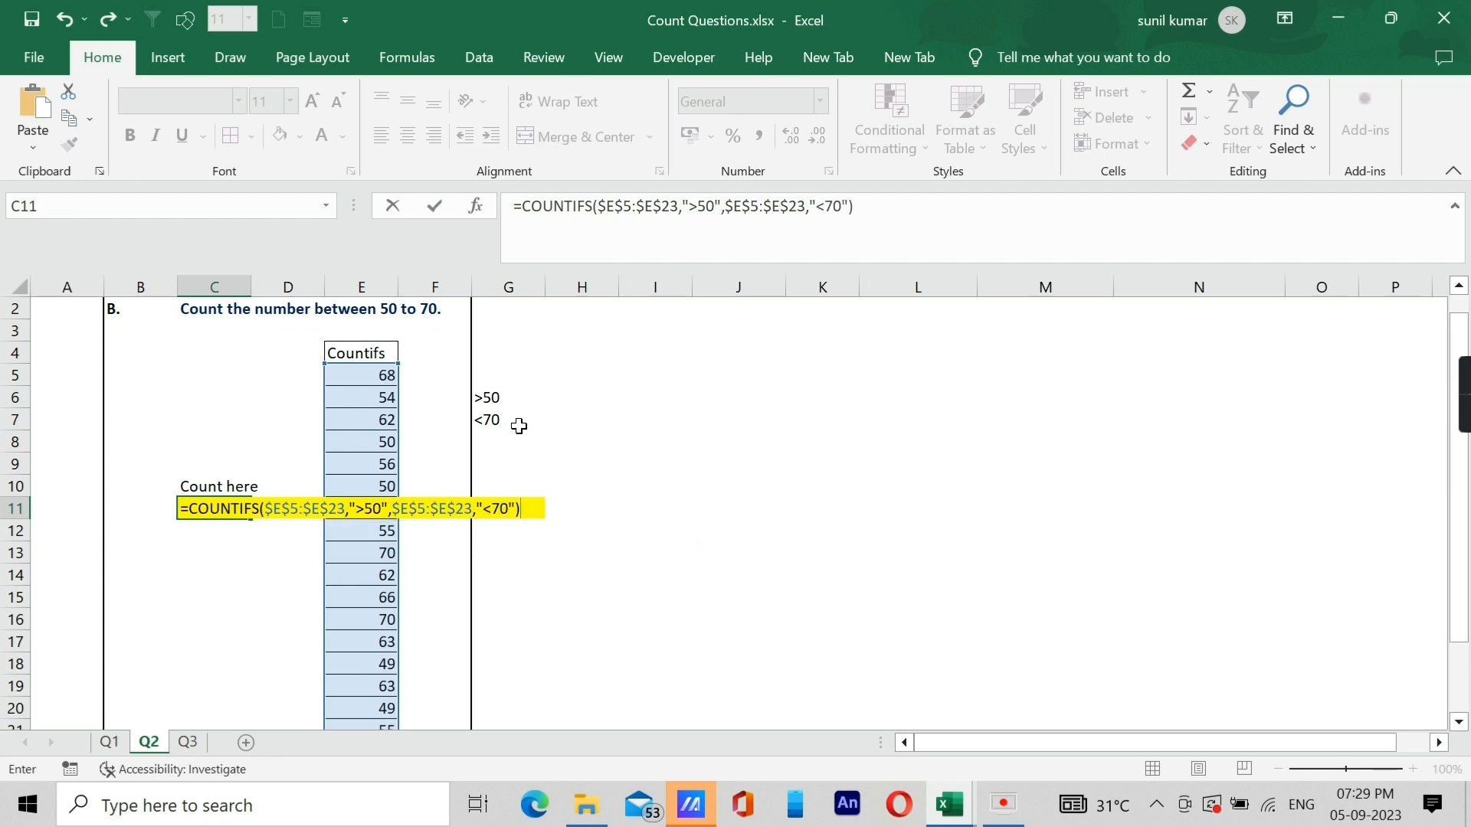
pyautogui.press('Return')
pyautogui.press('Up')
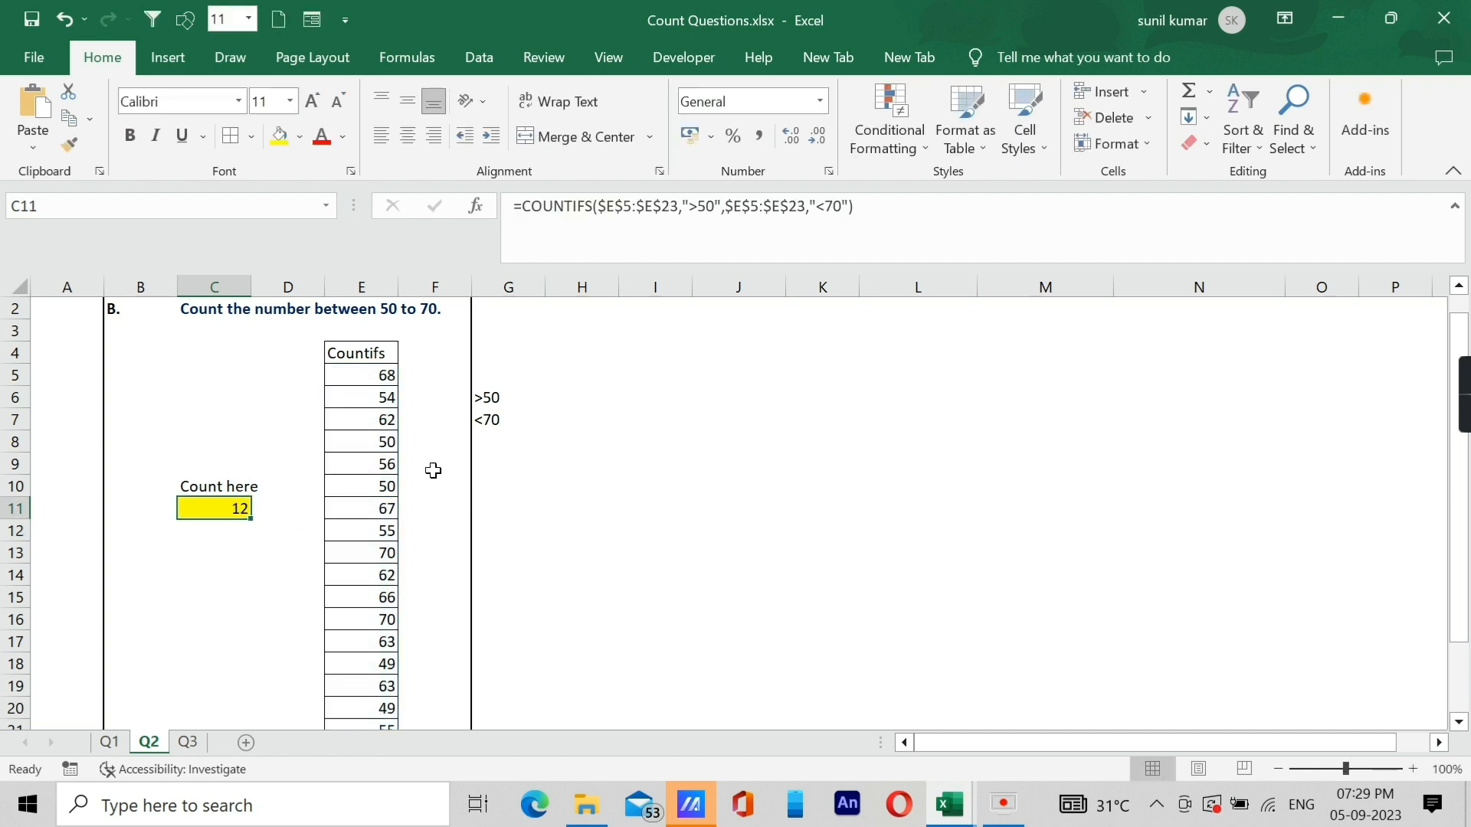
pyautogui.click(289, 507)
pyautogui.click(218, 515)
pyautogui.click(298, 528)
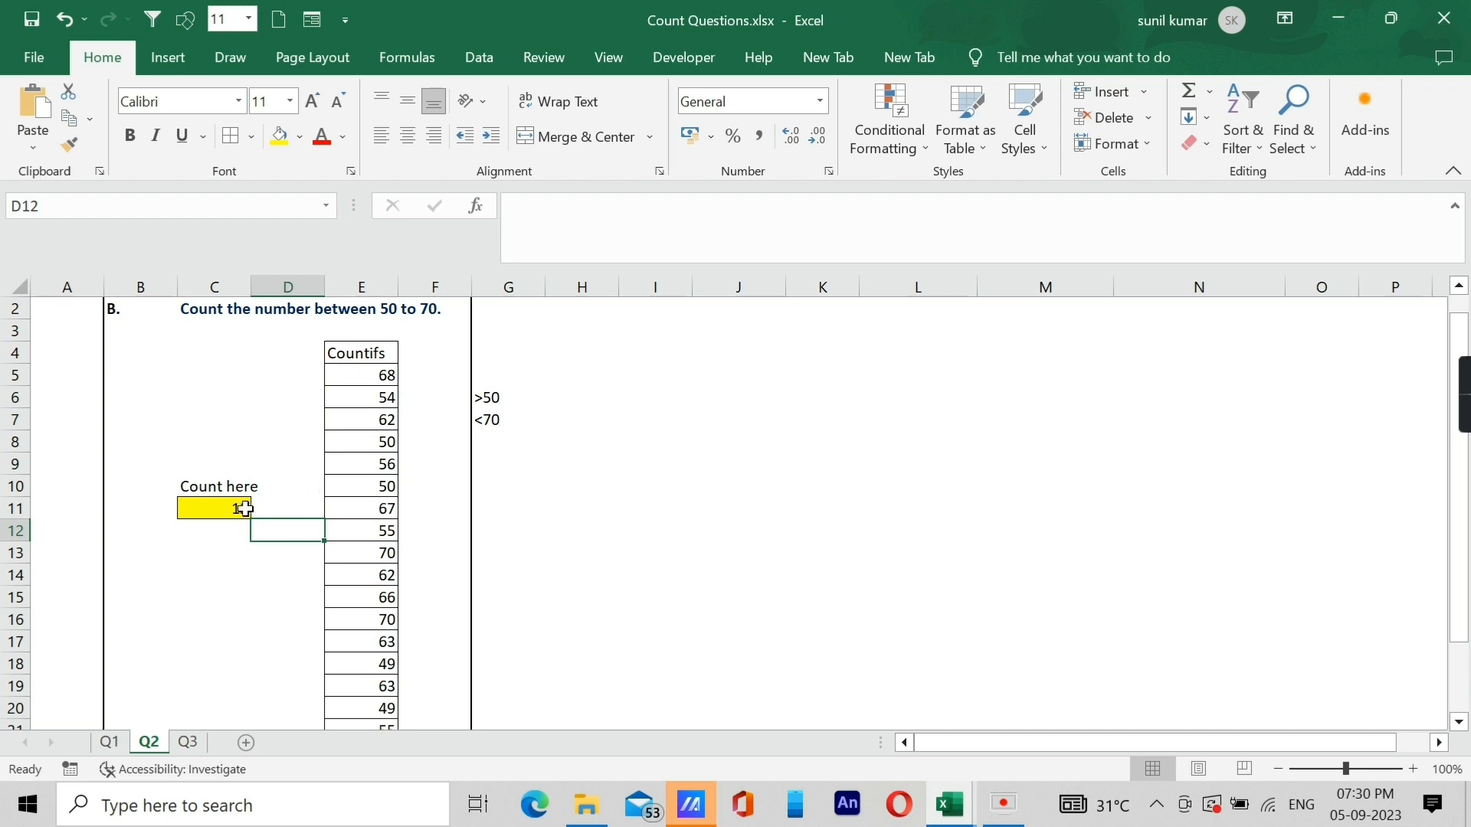
pyautogui.click(222, 509)
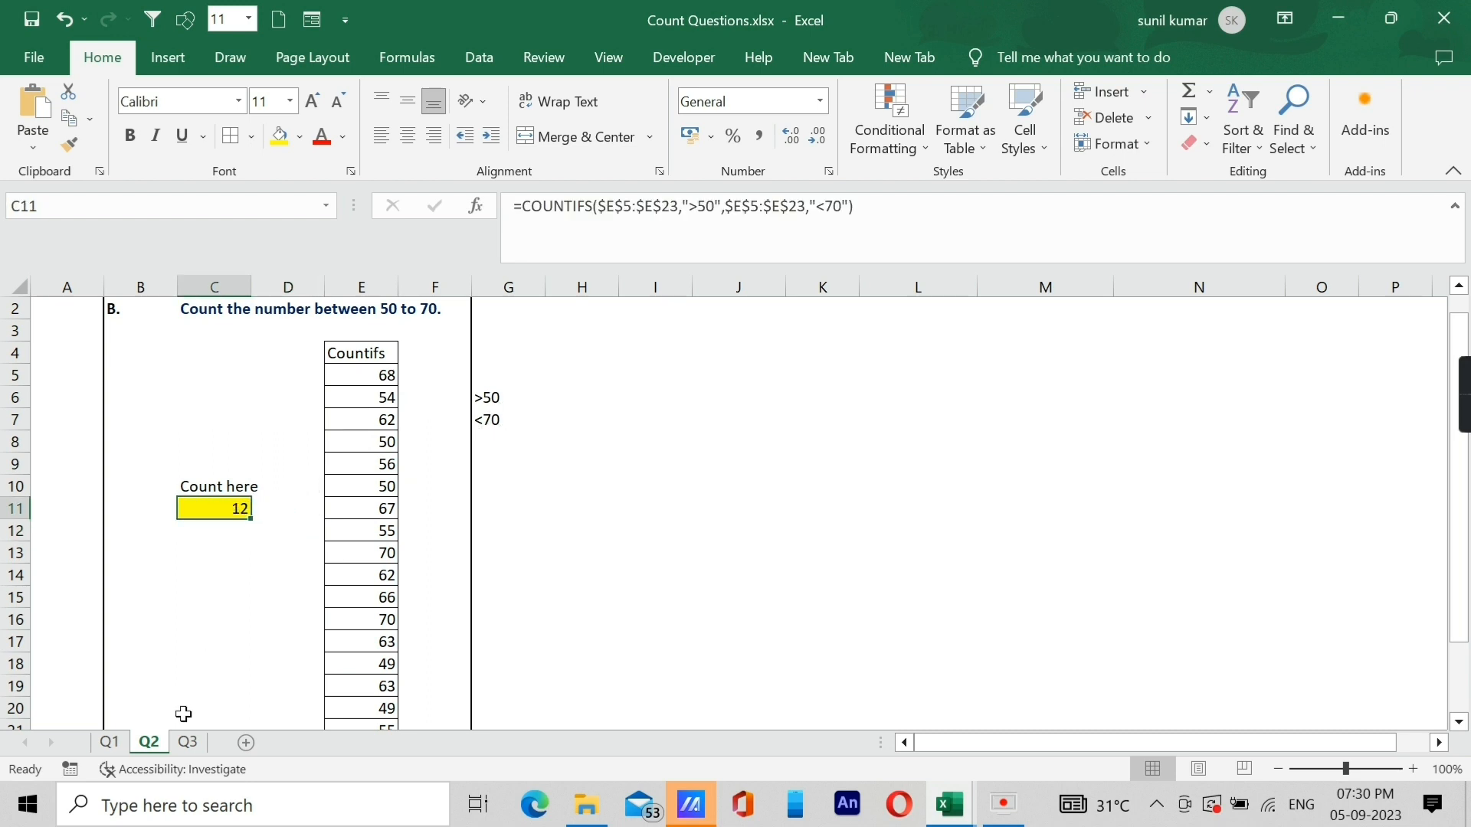
# - Open sheet Q3 and examine question C, the Name and Present list, the name in B11 and answer cell C11
pyautogui.click(189, 742)
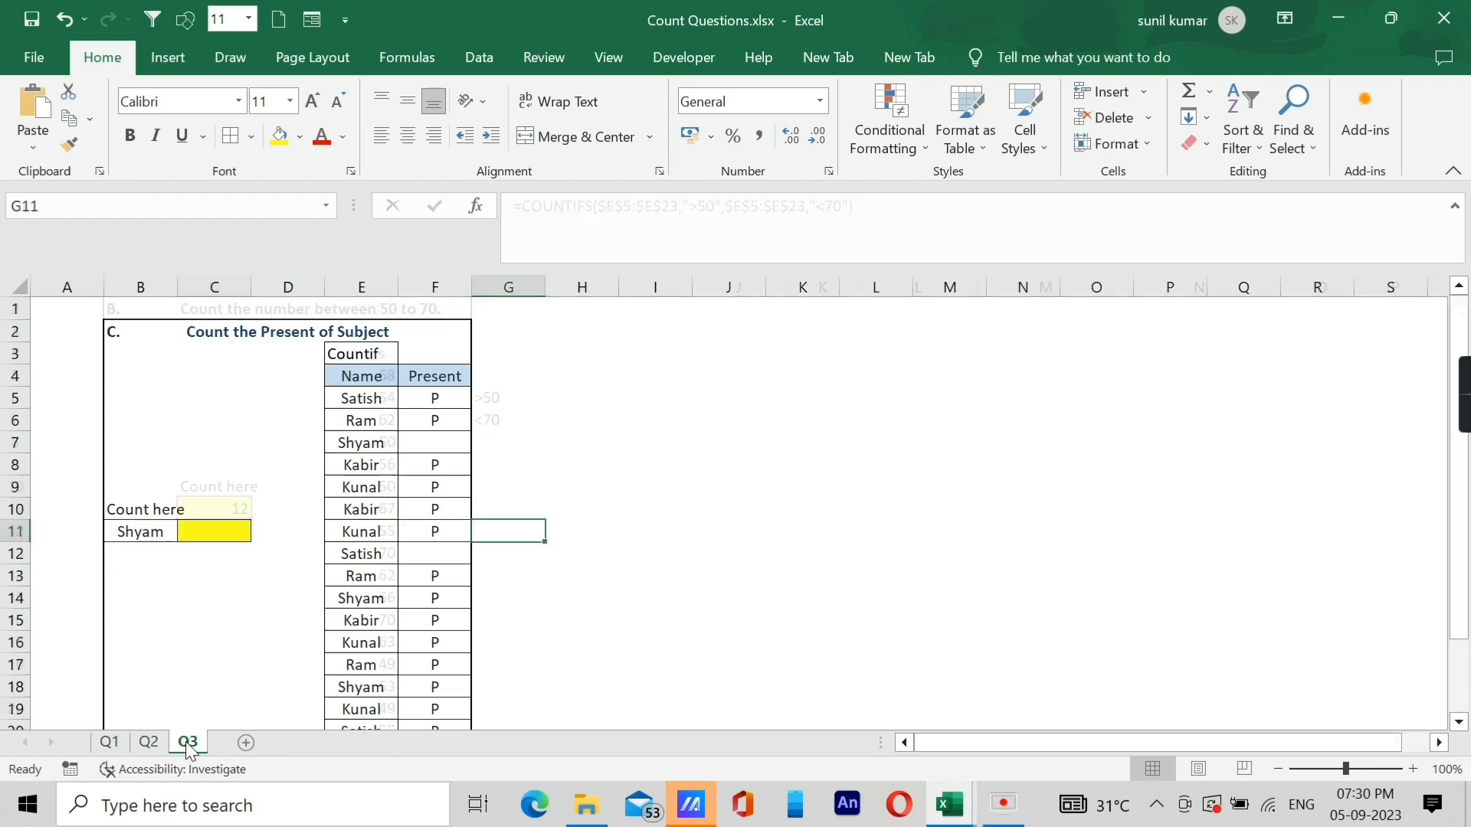
pyautogui.click(535, 398)
pyautogui.click(259, 442)
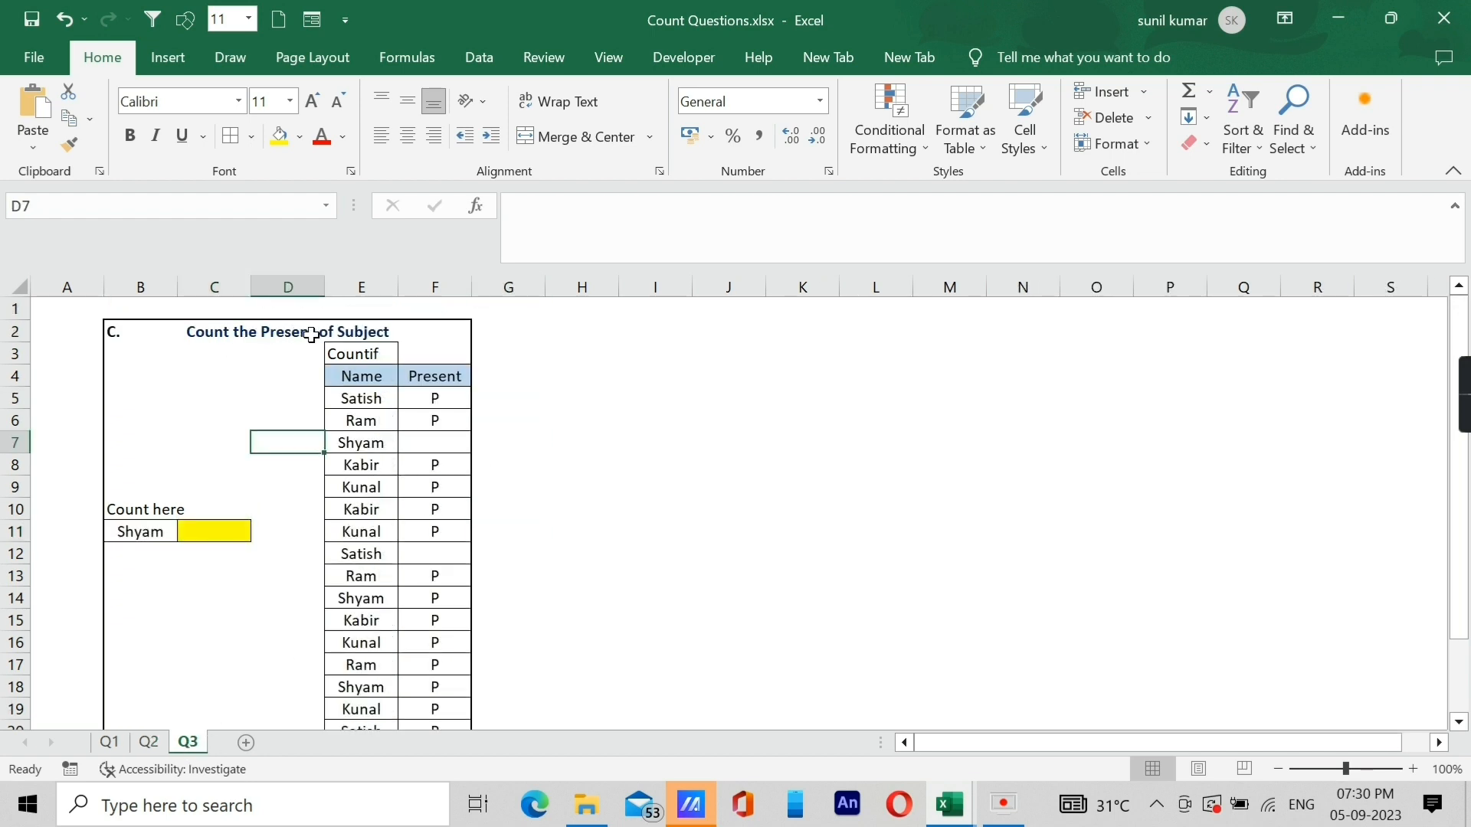
pyautogui.click(138, 531)
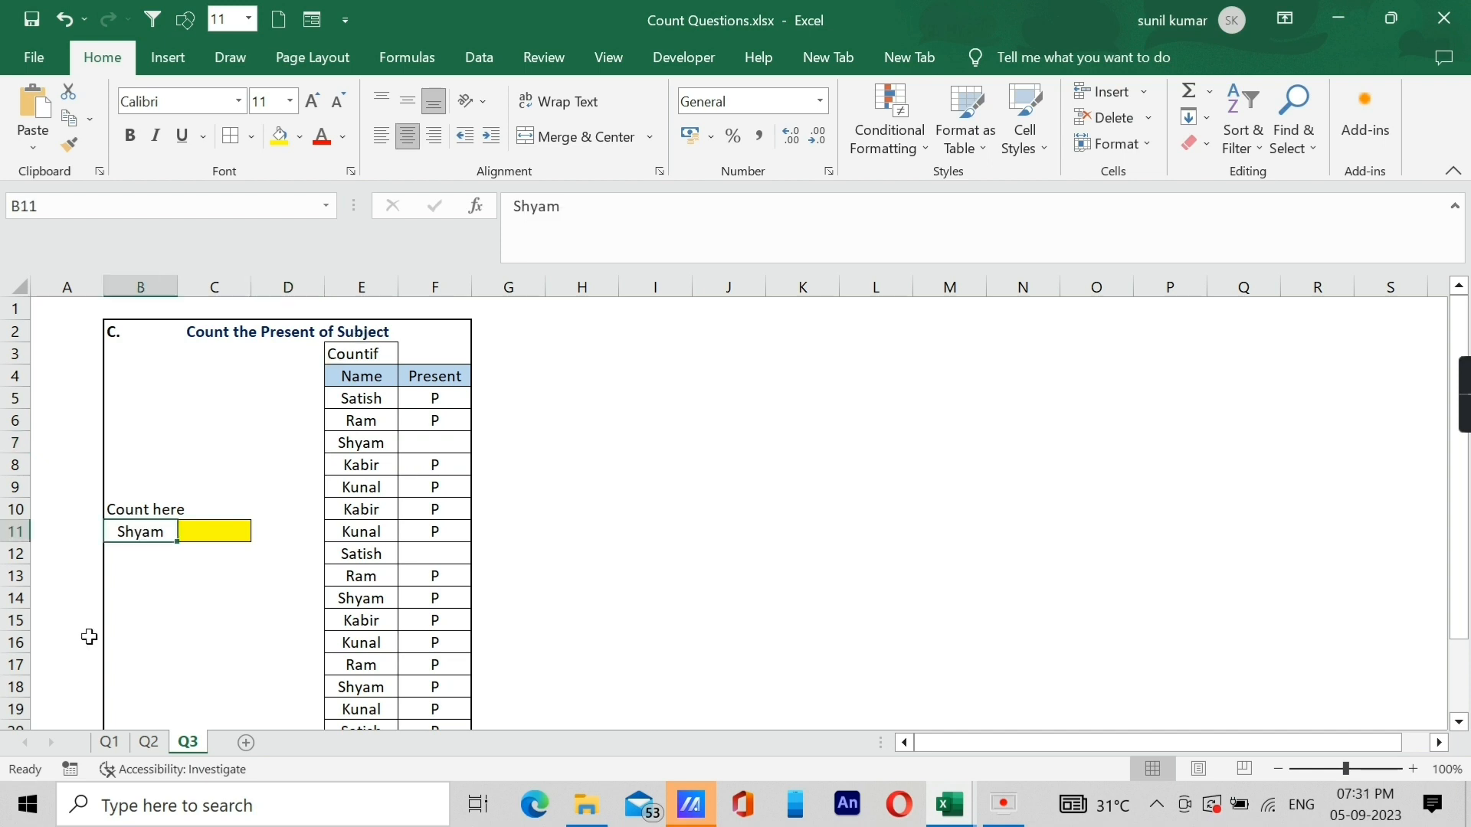
pyautogui.click(228, 531)
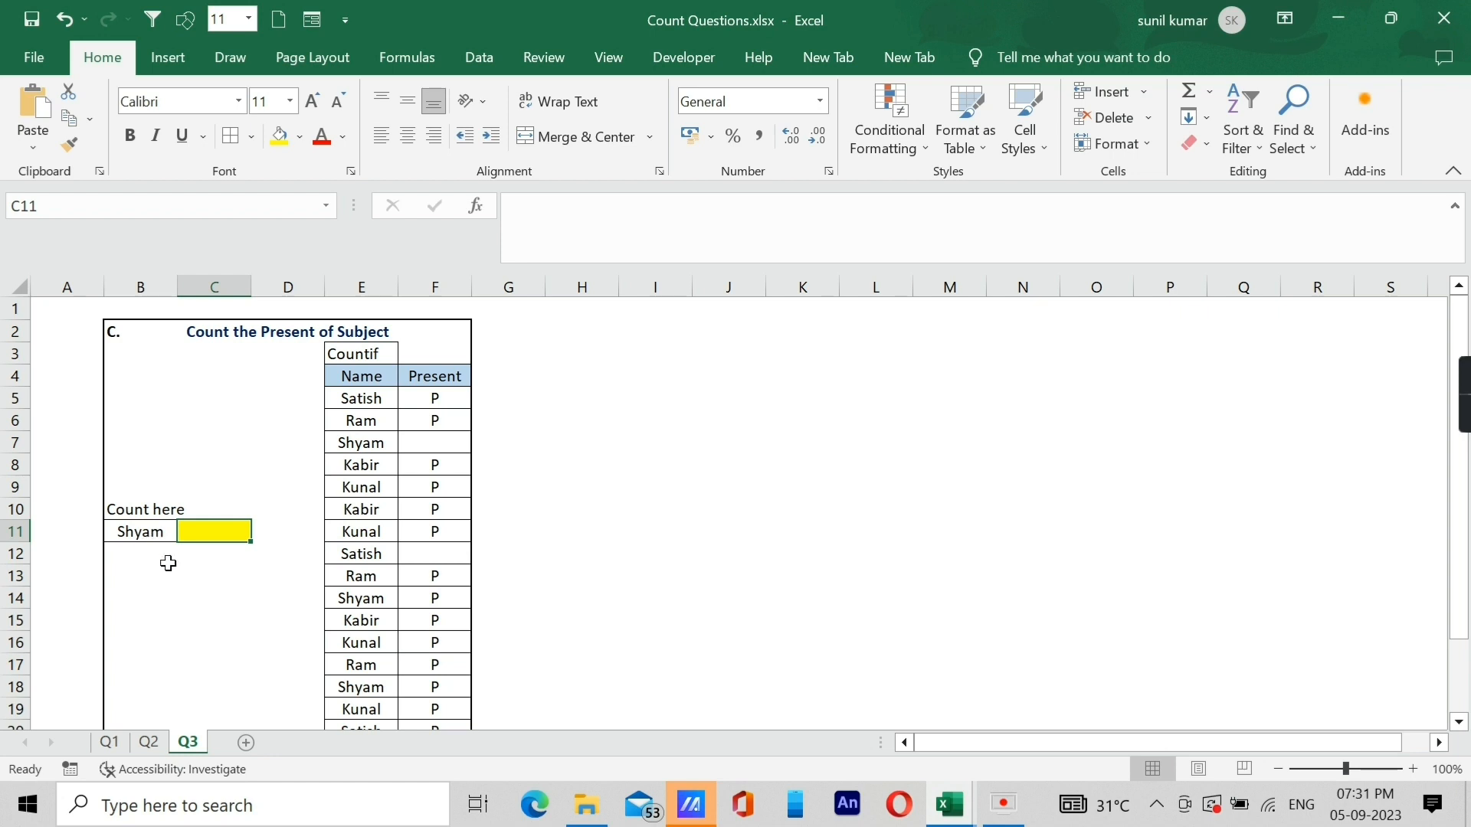
pyautogui.click(161, 531)
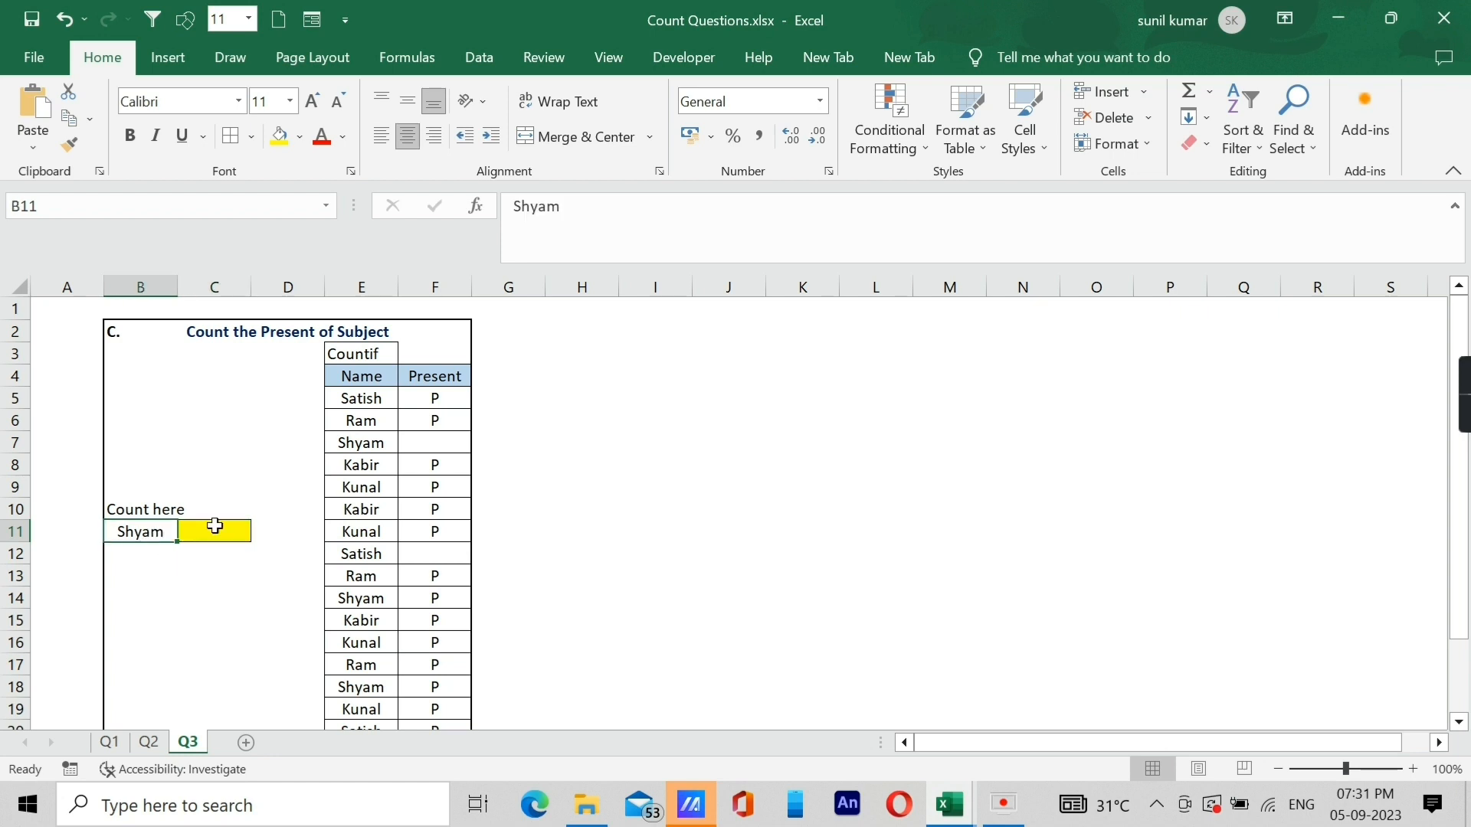
pyautogui.click(357, 399)
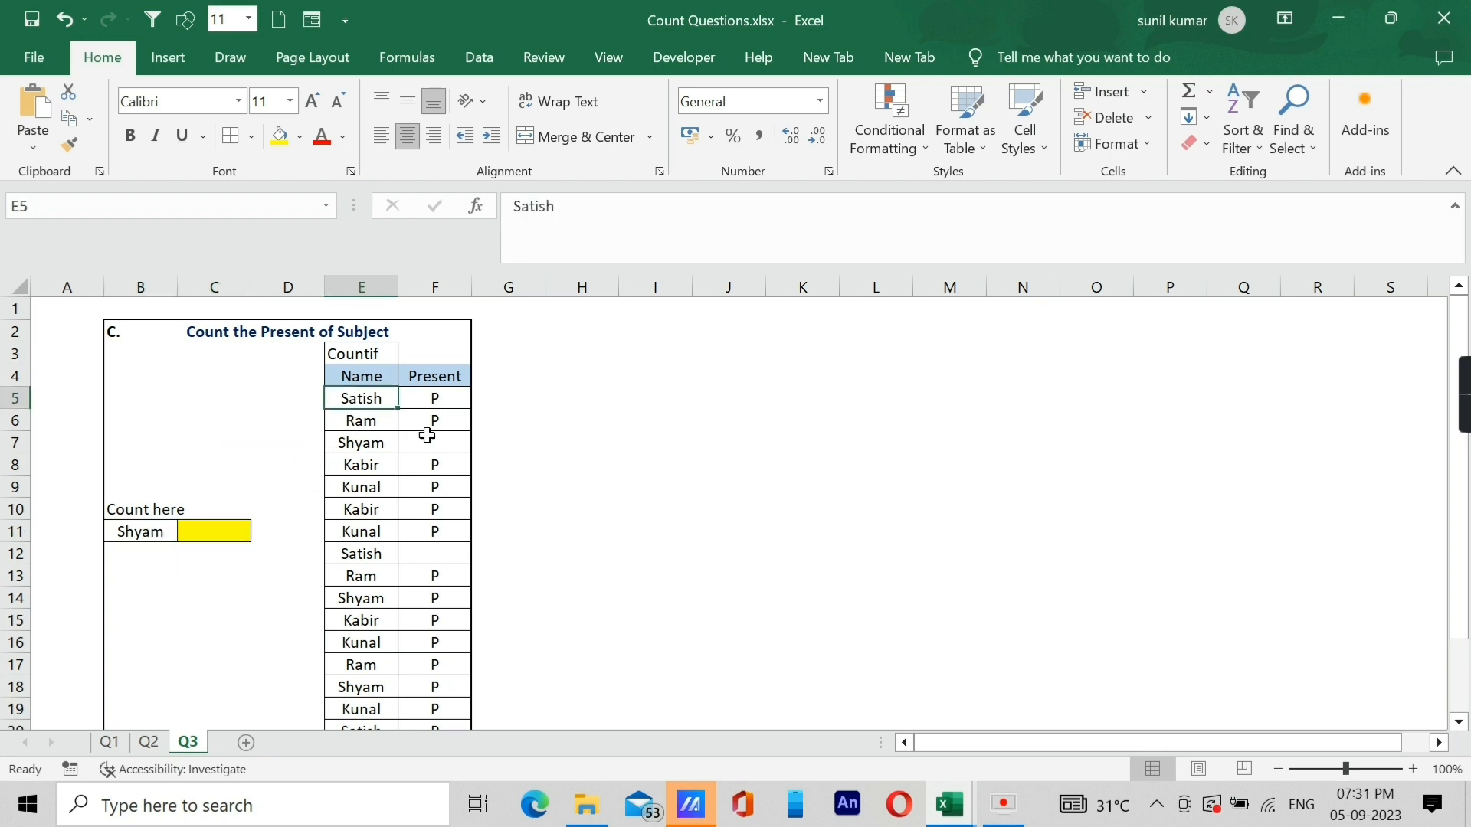
# - Start a COUNTIFS formula in C11 matching the names in $E$5:$E$23 against $B$11, both as absolute references
pyautogui.click(220, 538)
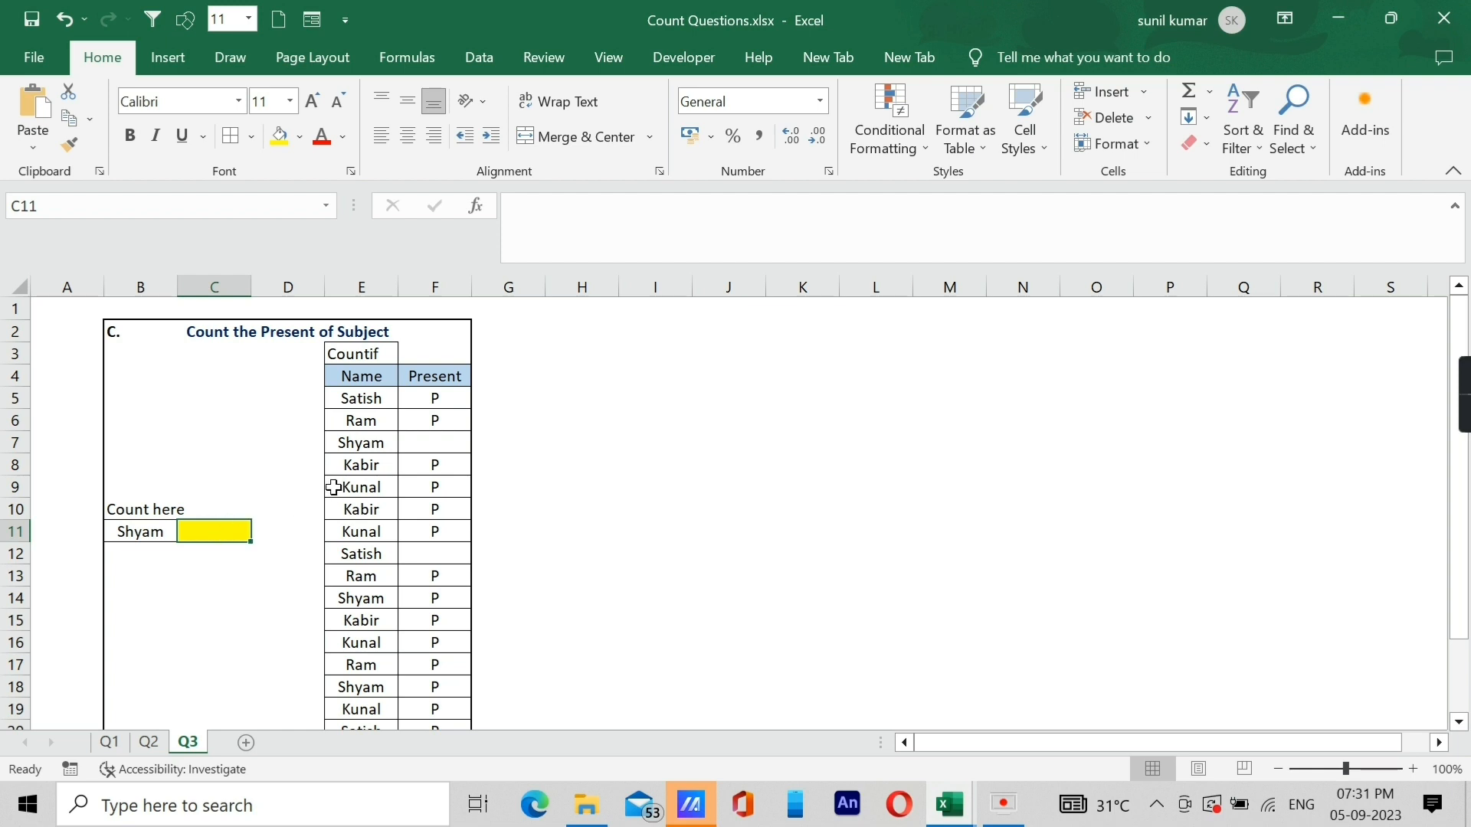
pyautogui.write('=count')
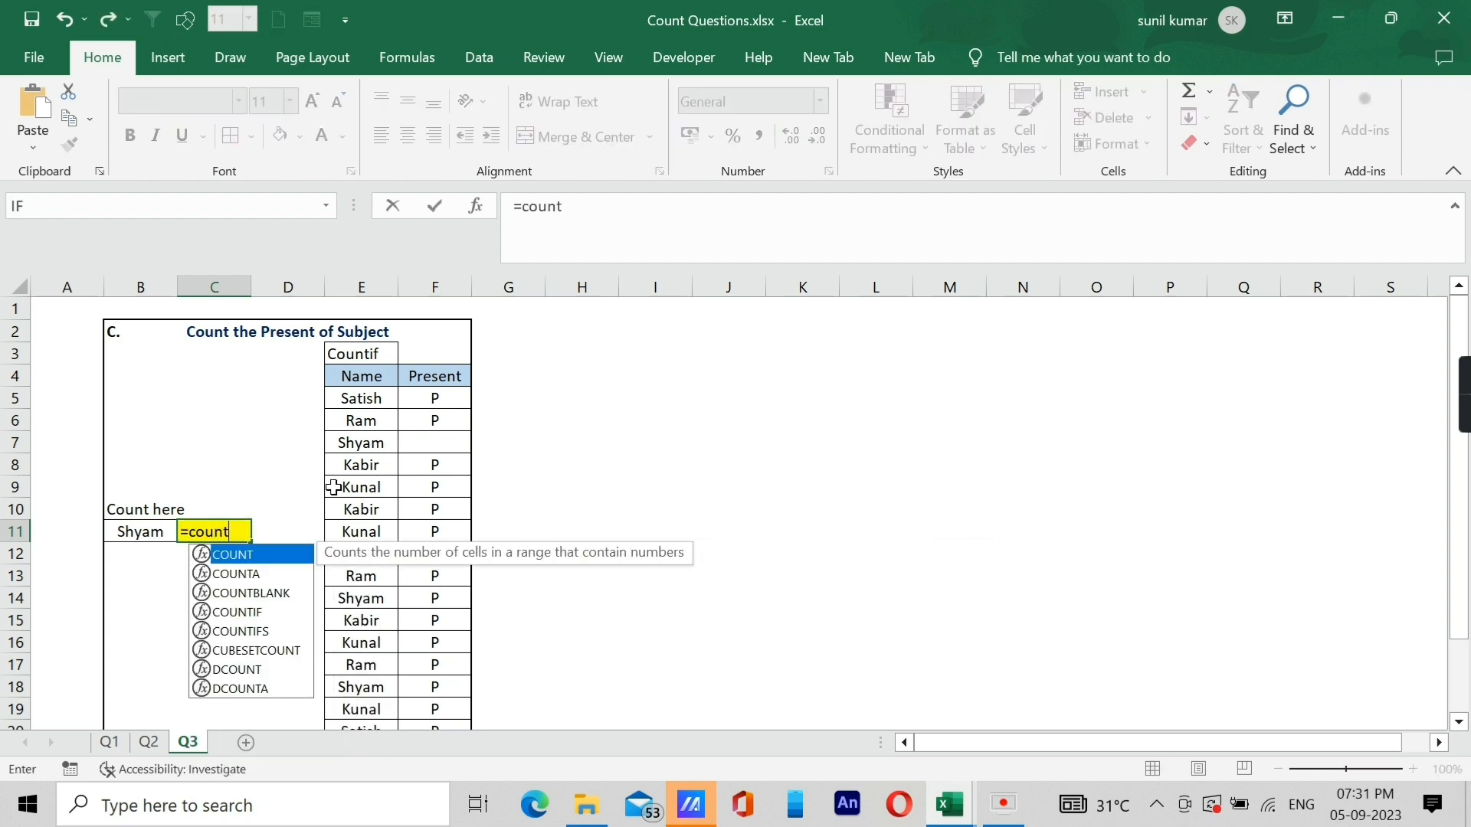
pyautogui.write('ifs')
pyautogui.press('Tab')
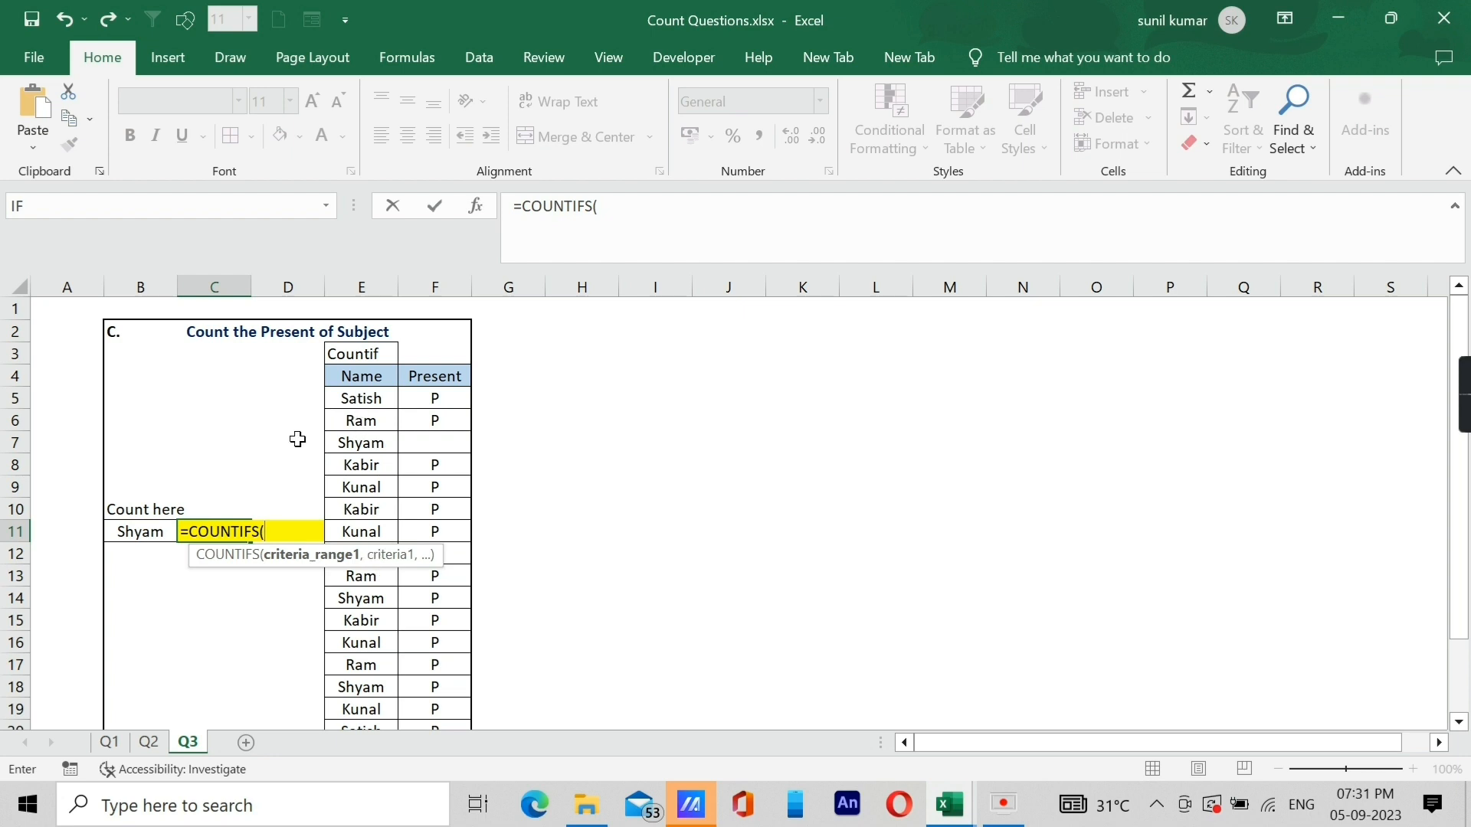
pyautogui.moveTo(372, 399); pyautogui.dragTo(383, 703)
pyautogui.scroll(2, 498, 590)
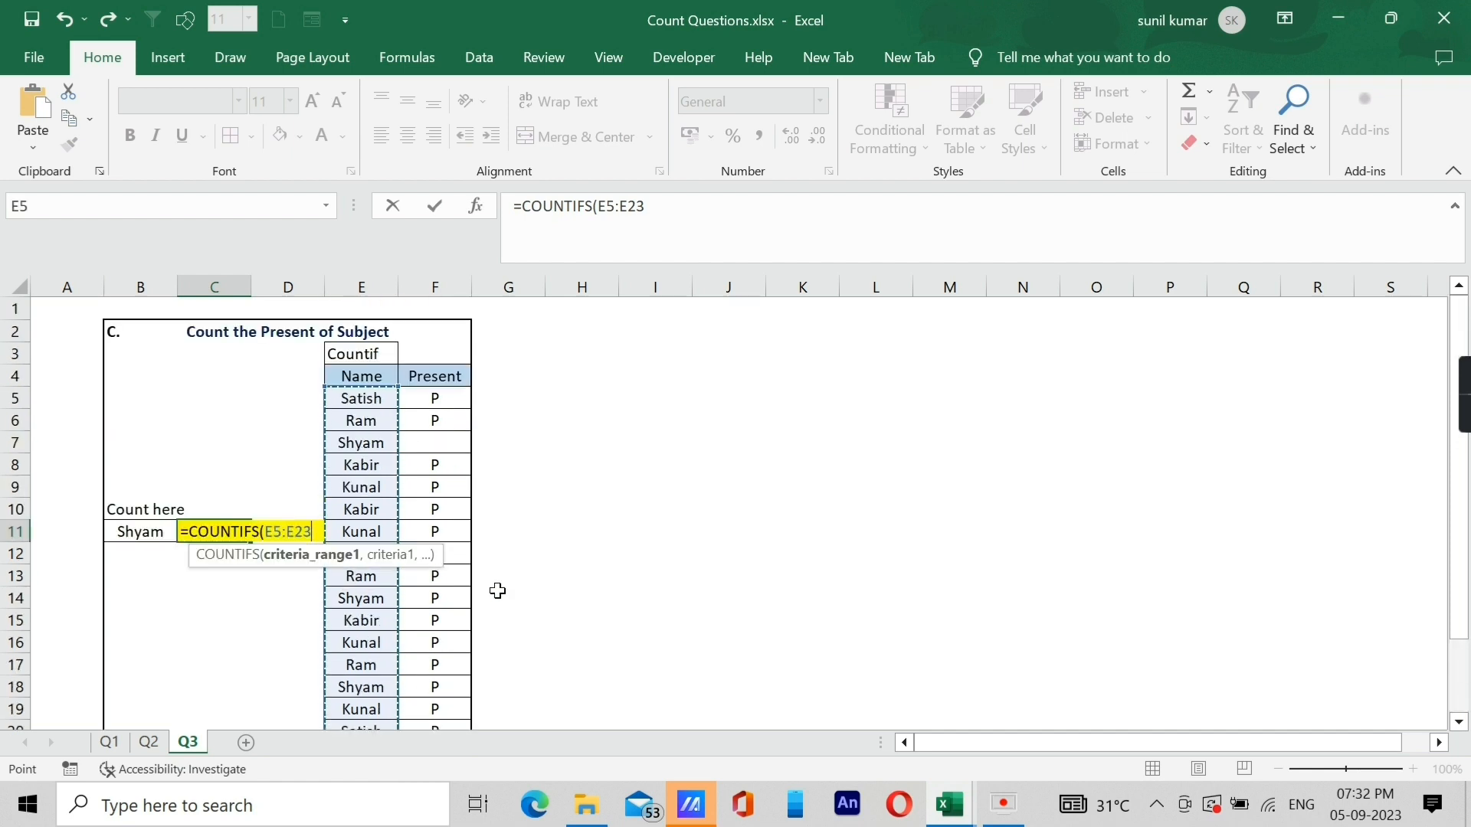
pyautogui.press('F4')
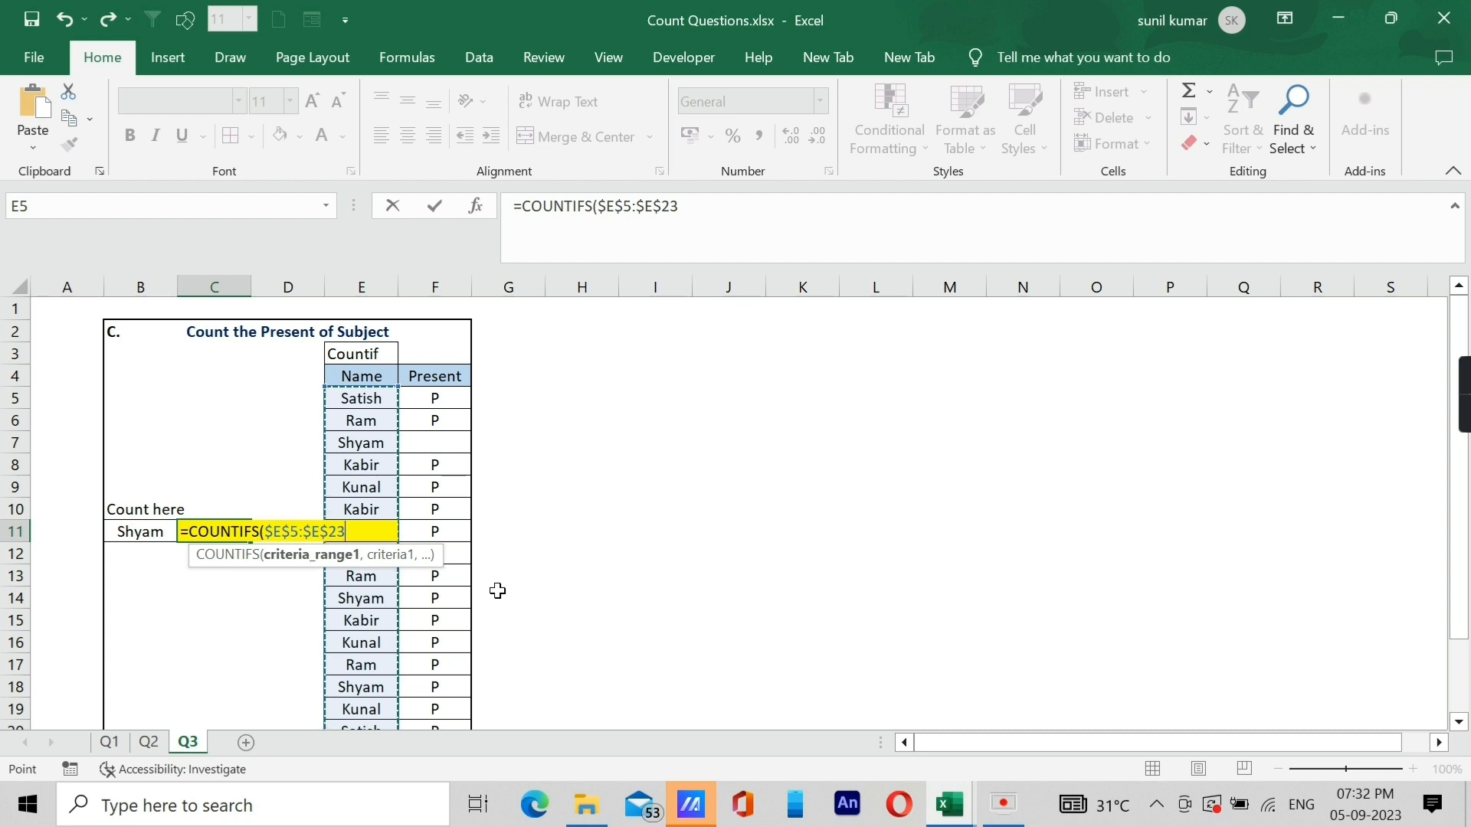
pyautogui.write(',')
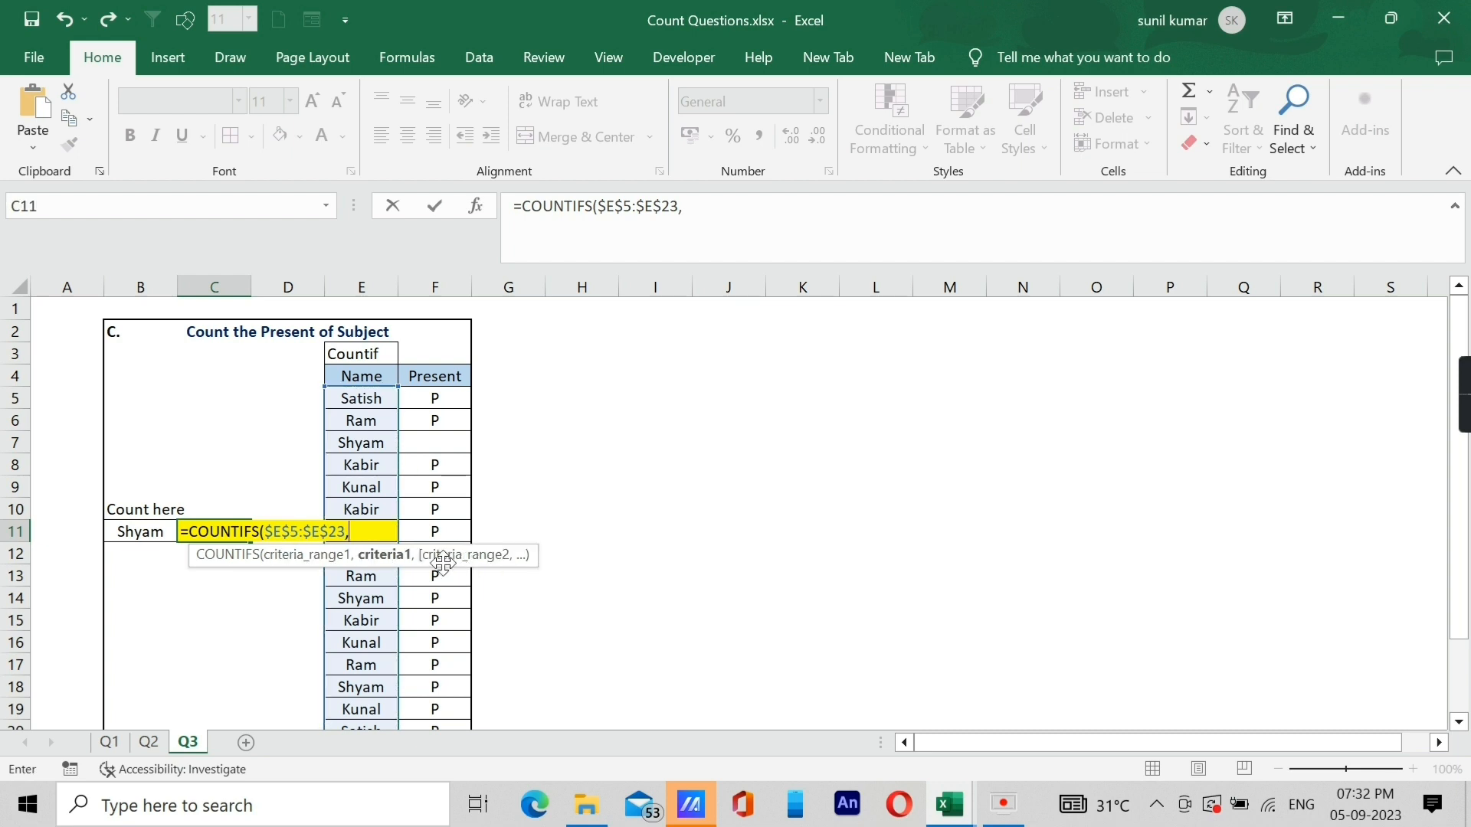
pyautogui.click(128, 532)
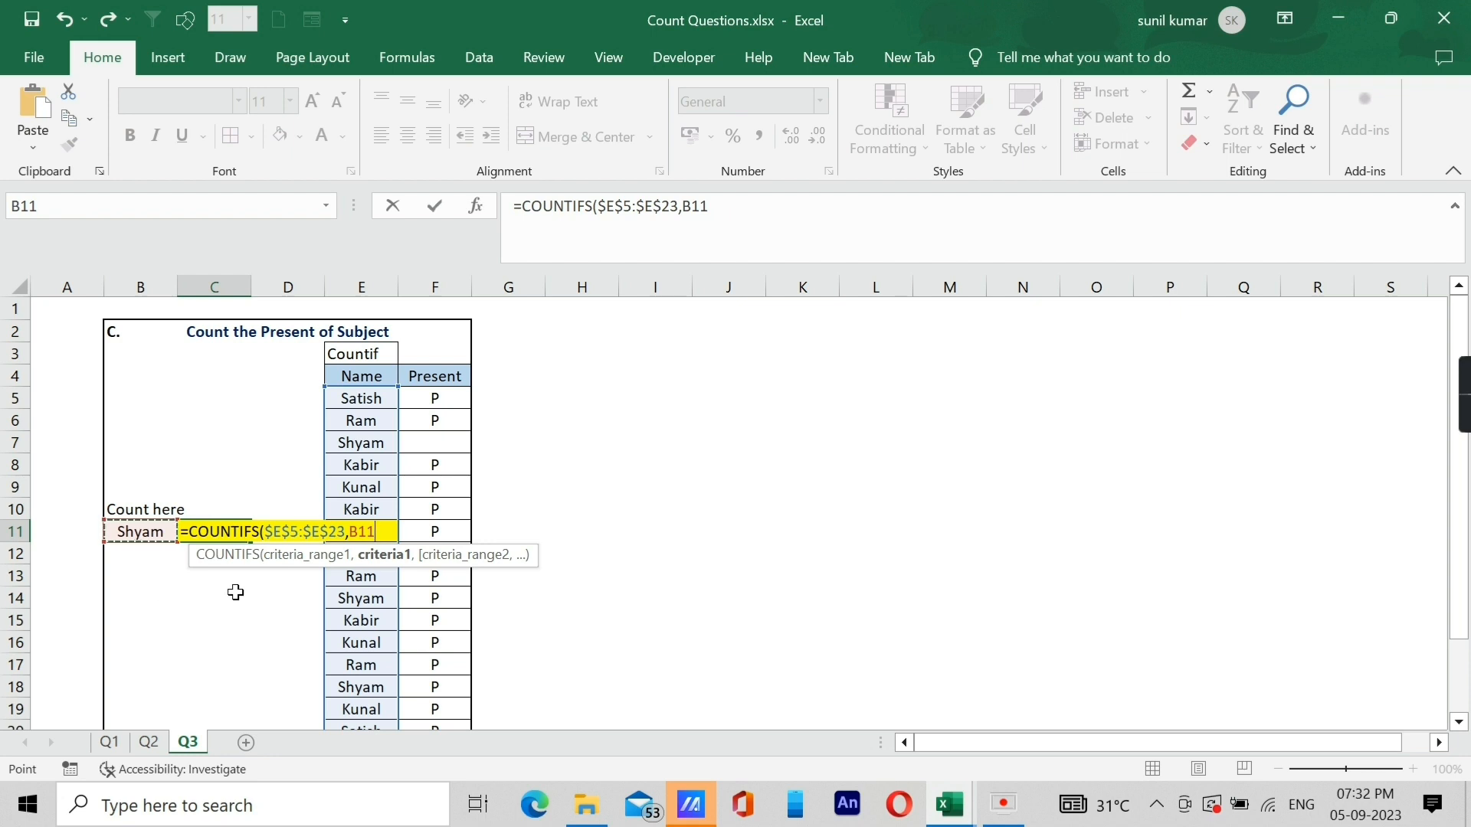
pyautogui.press('F4')
pyautogui.write(',')
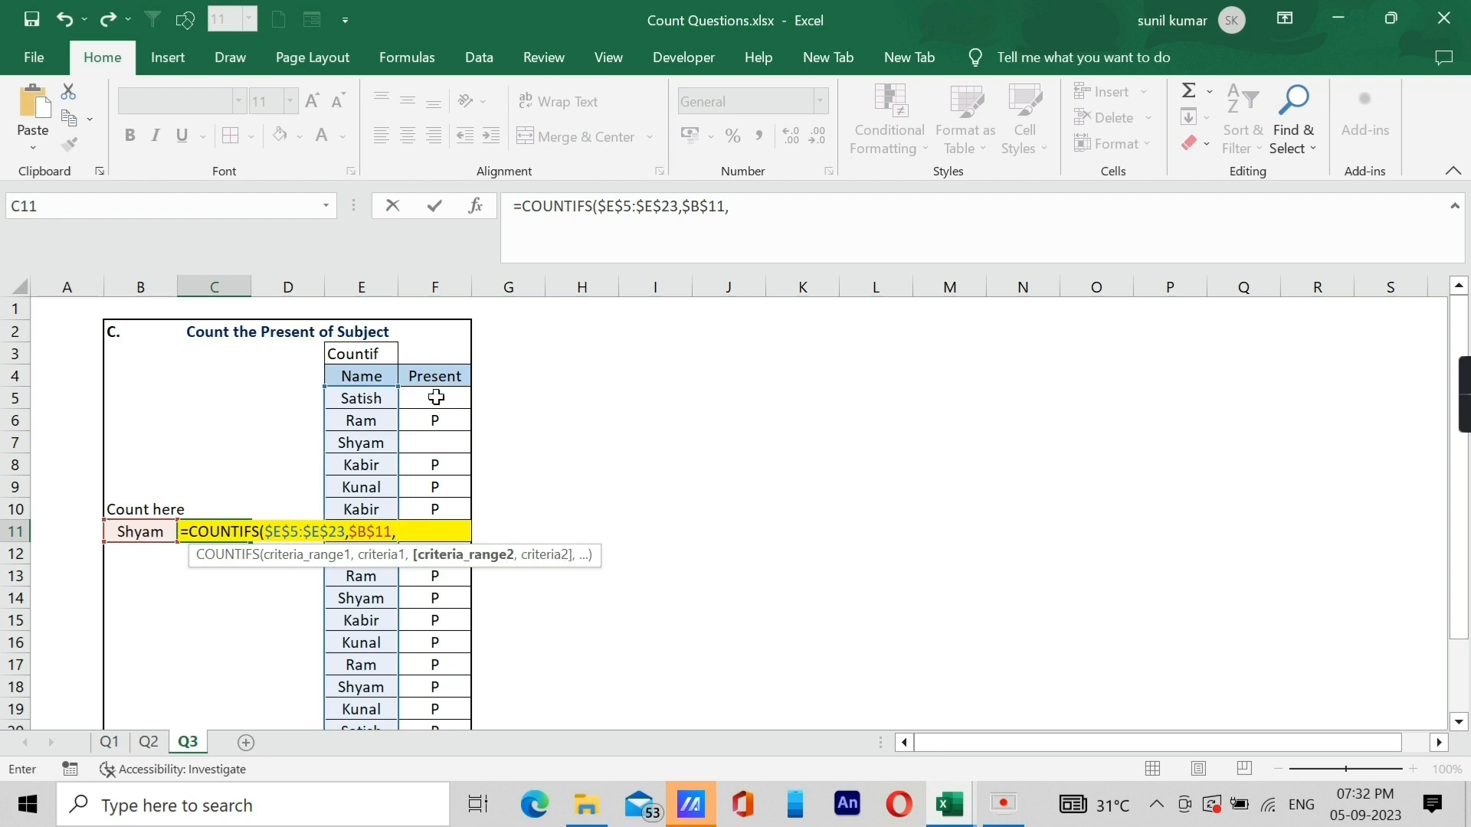
# - Complete the C11 formula with the Present range $F$5:$F$23 and the criterion "P"
pyautogui.moveTo(436, 397); pyautogui.dragTo(455, 706)
pyautogui.press('F4')
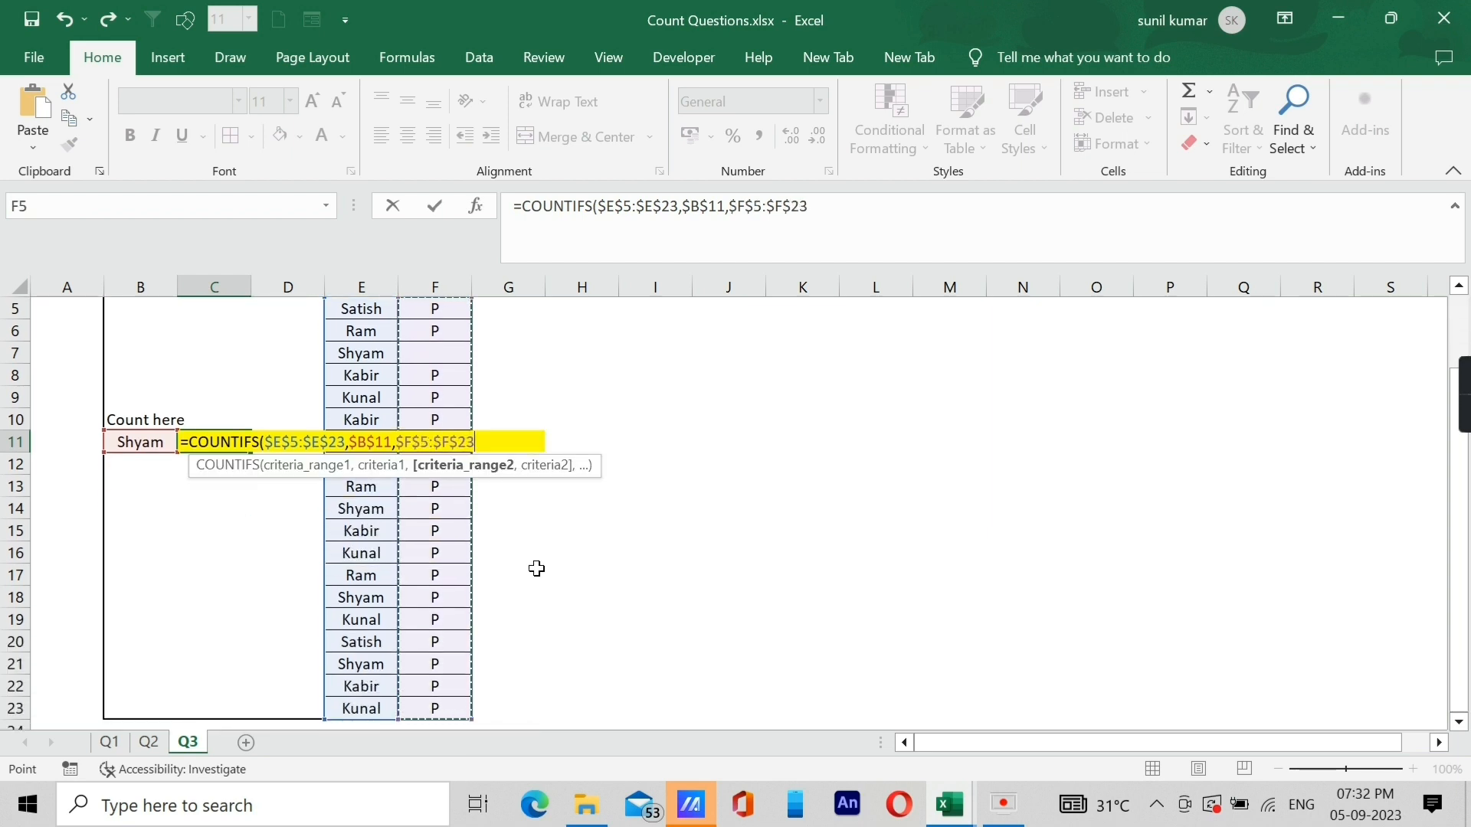
pyautogui.write(',"P')
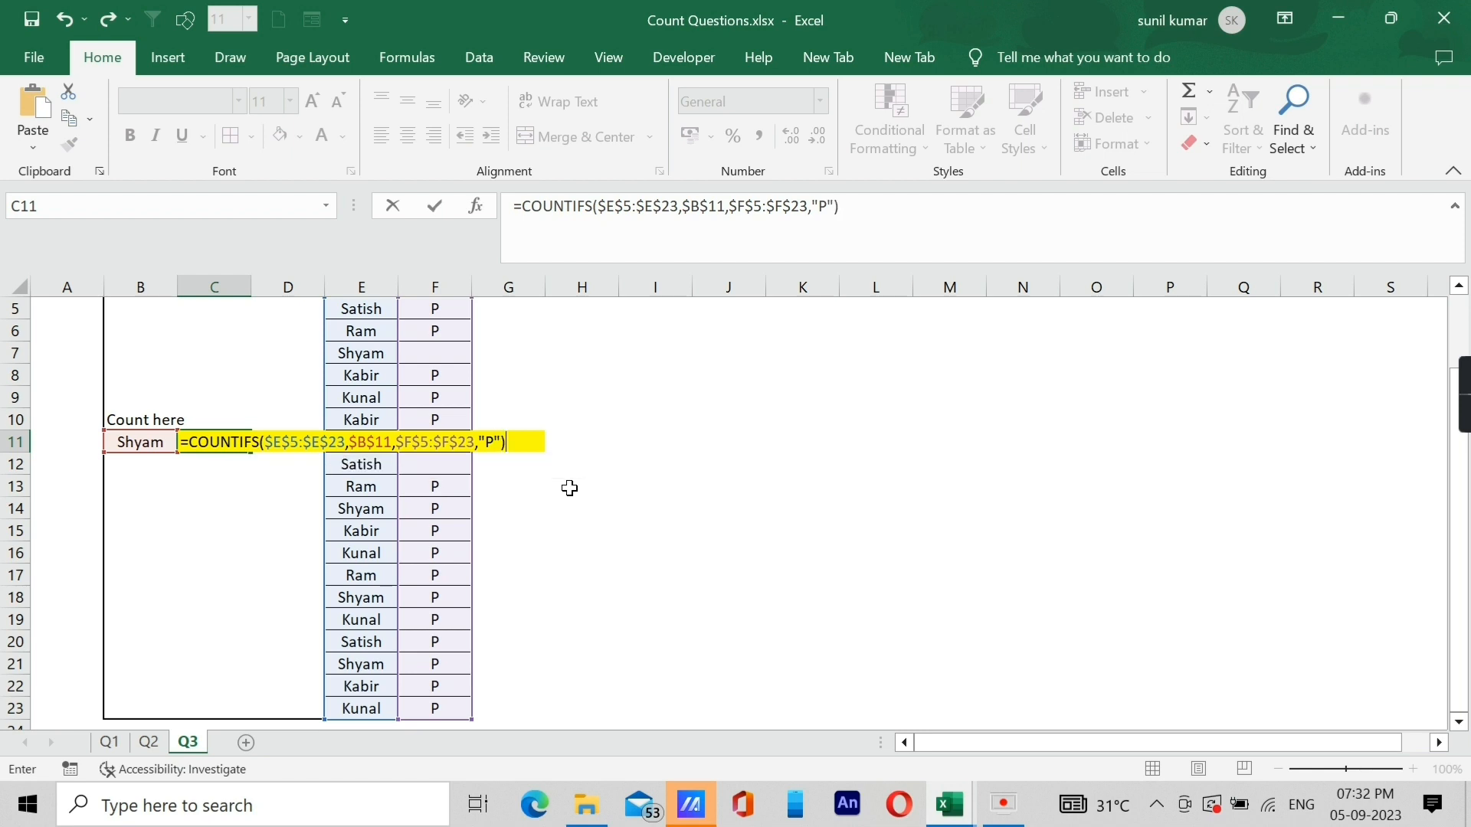
pyautogui.press('Return')
pyautogui.press('Up')
pyautogui.scroll(2, 536, 498)
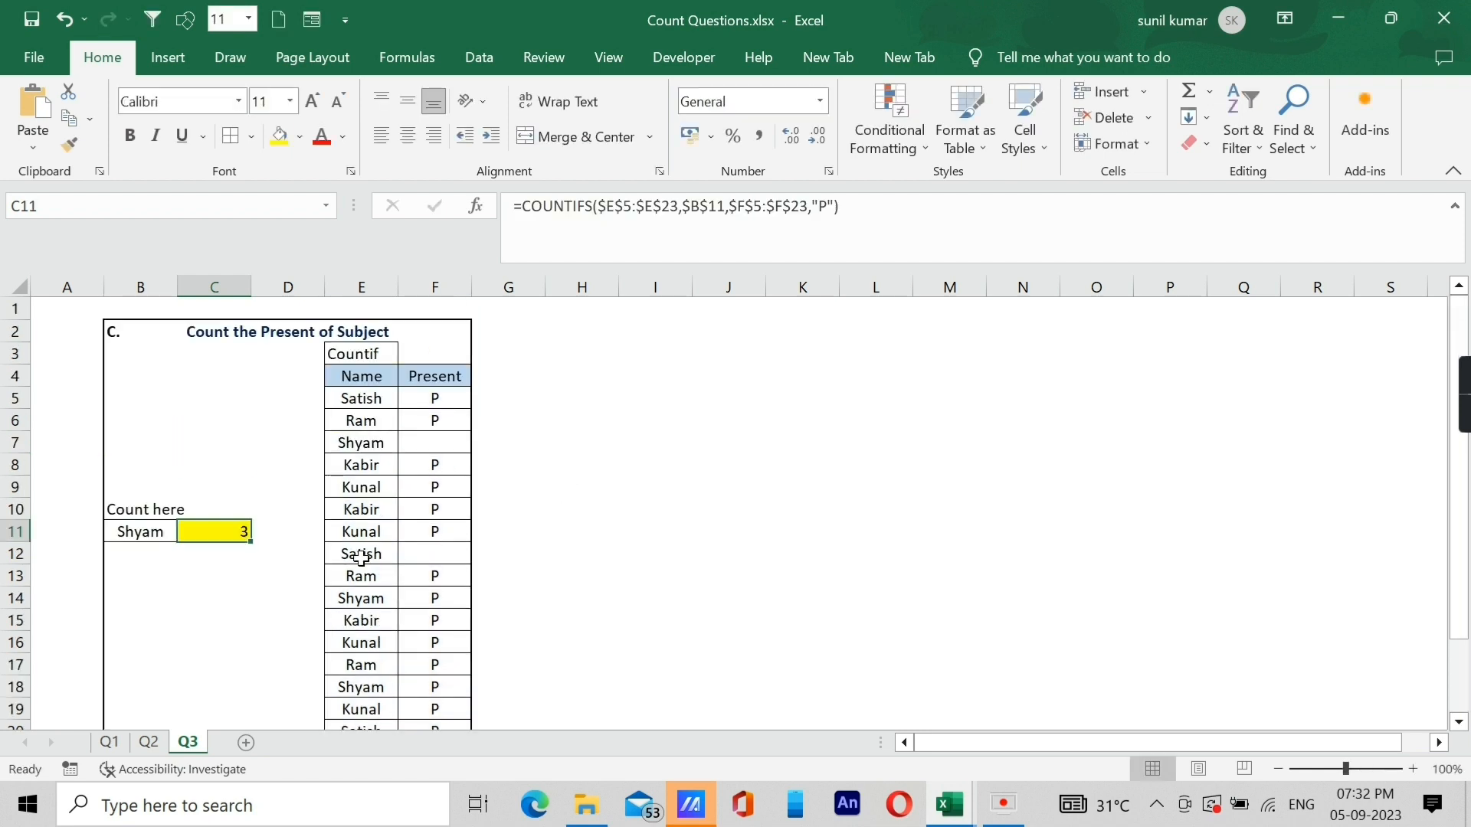
# - Filter the Name column to the name in B11 and select its P entries to check the count
pyautogui.click(145, 536)
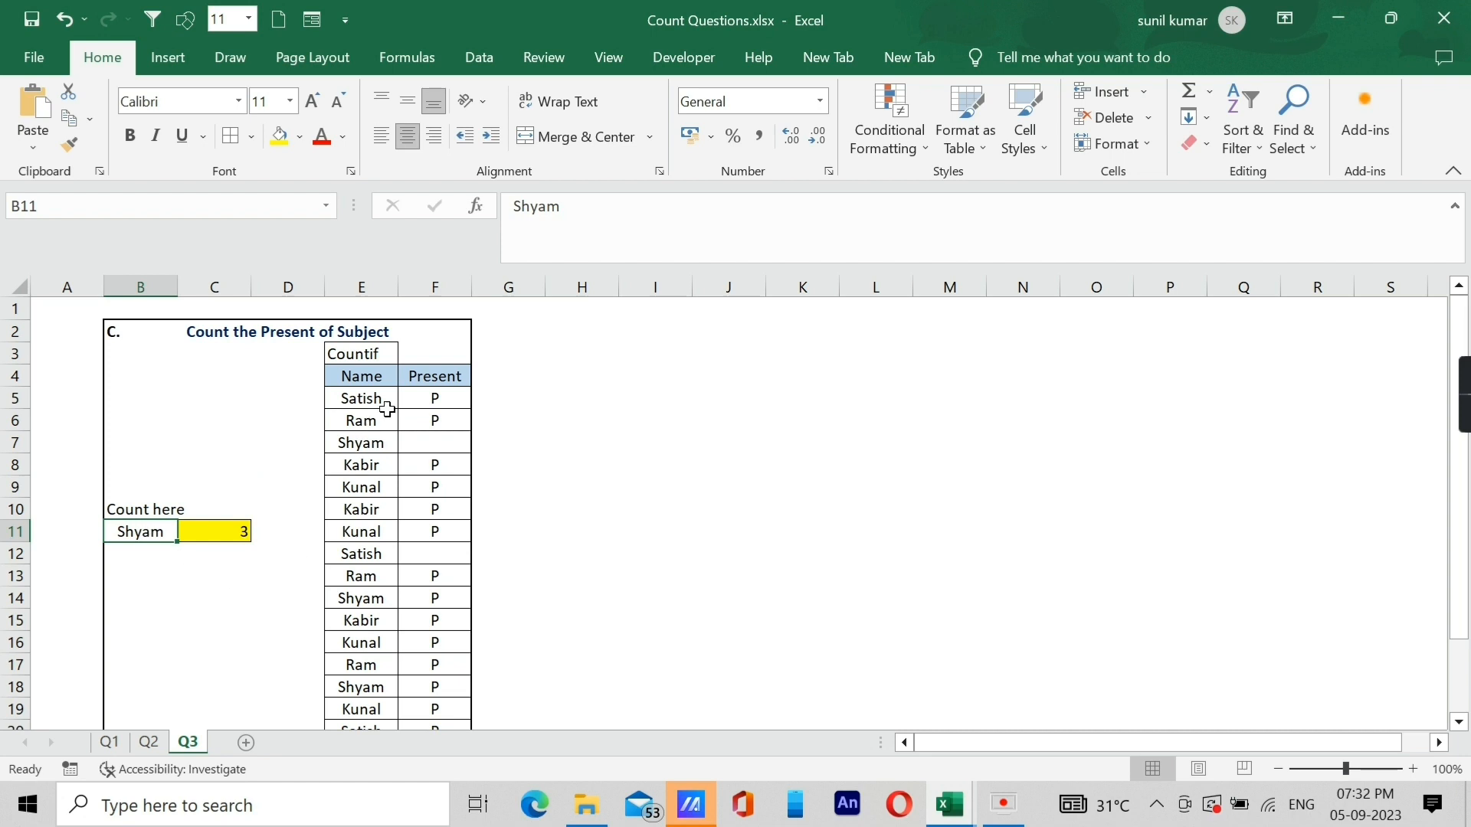
pyautogui.click(364, 378)
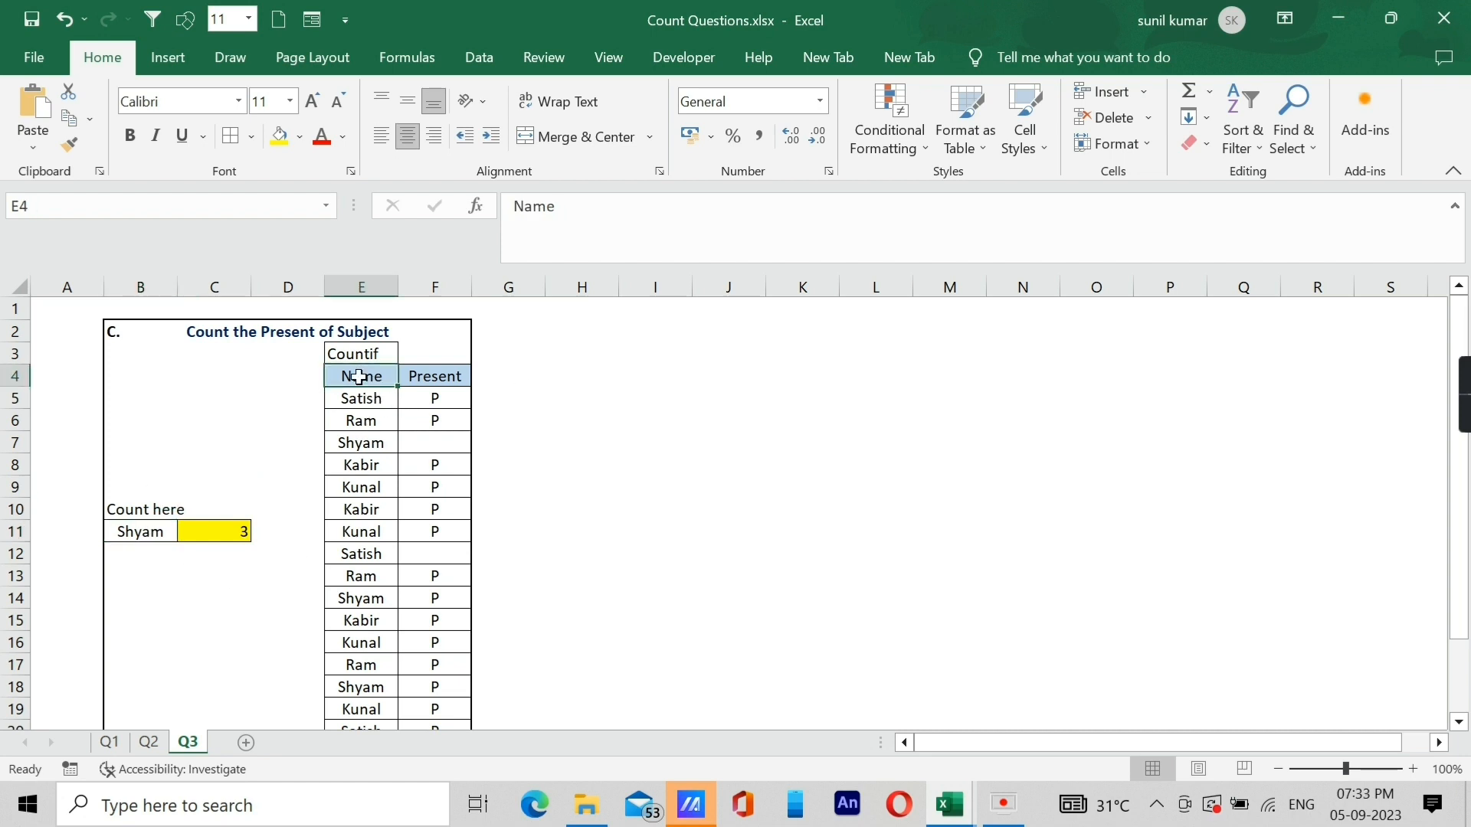
pyautogui.hotkey('shift', 'Right')
pyautogui.hotkey('ctrl', 'shift', 'l')
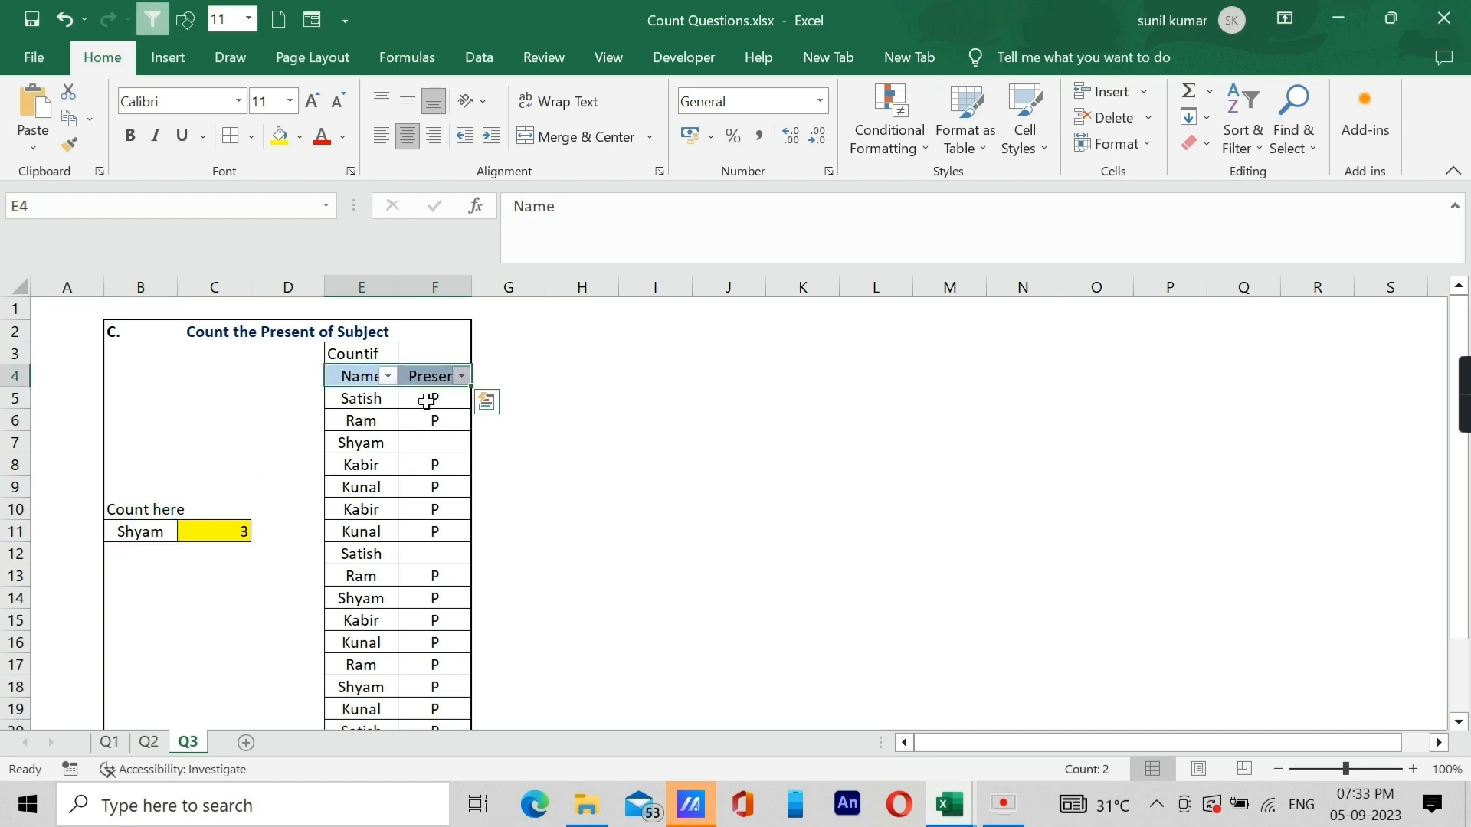
pyautogui.click(389, 375)
pyautogui.click(146, 534)
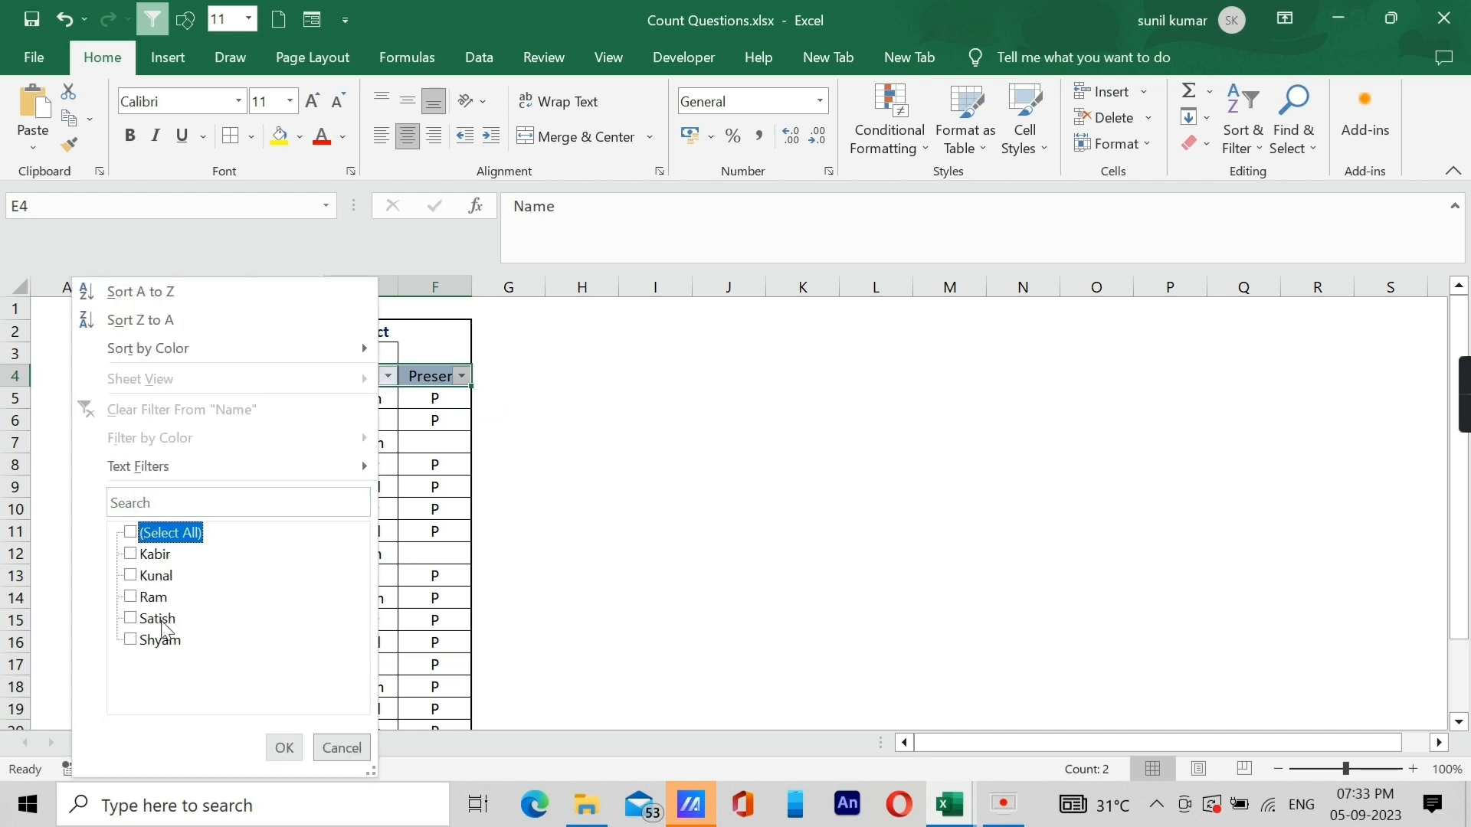
pyautogui.click(157, 640)
pyautogui.click(283, 747)
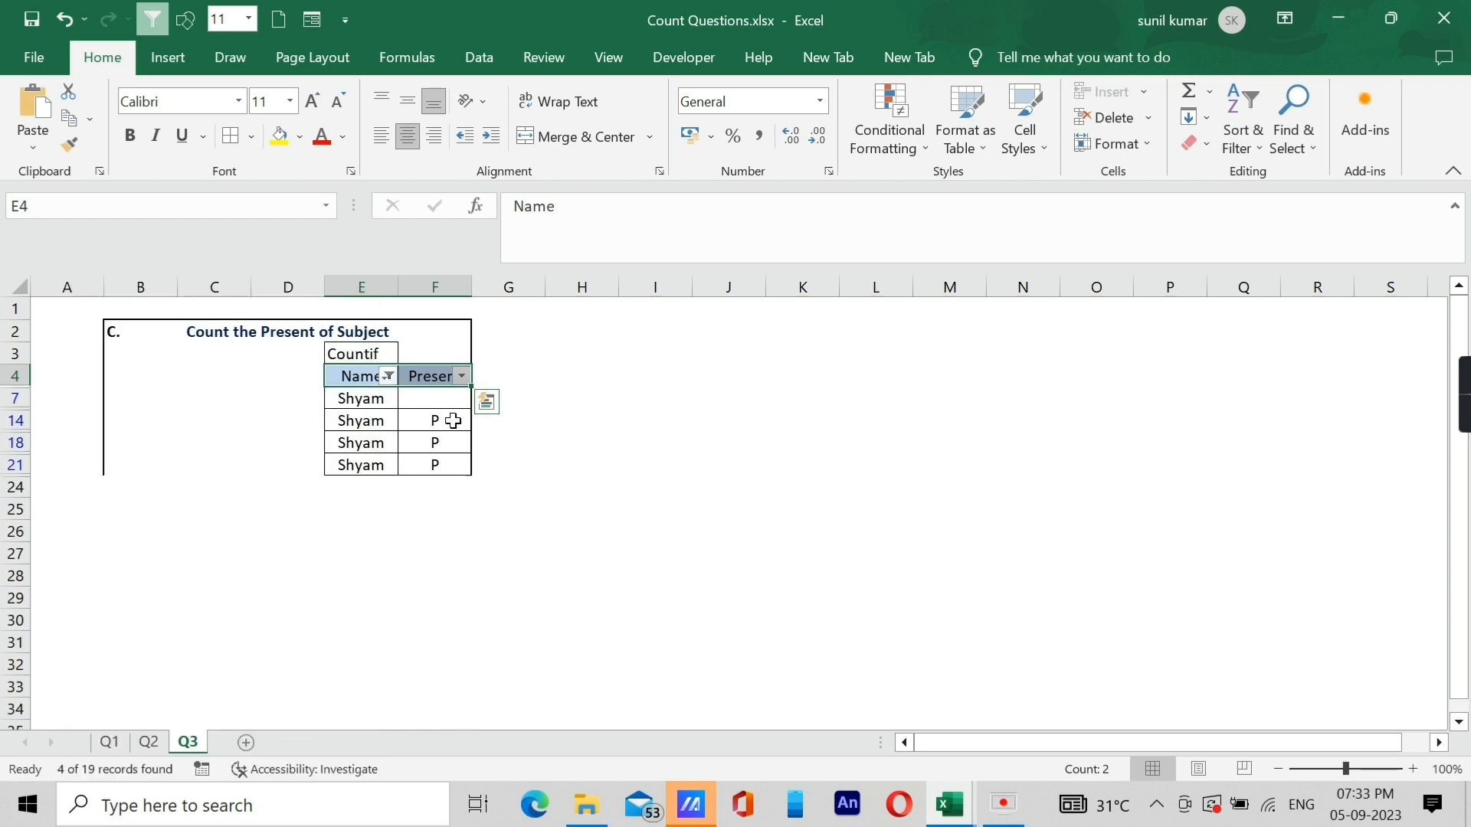
pyautogui.moveTo(437, 420); pyautogui.dragTo(439, 469)
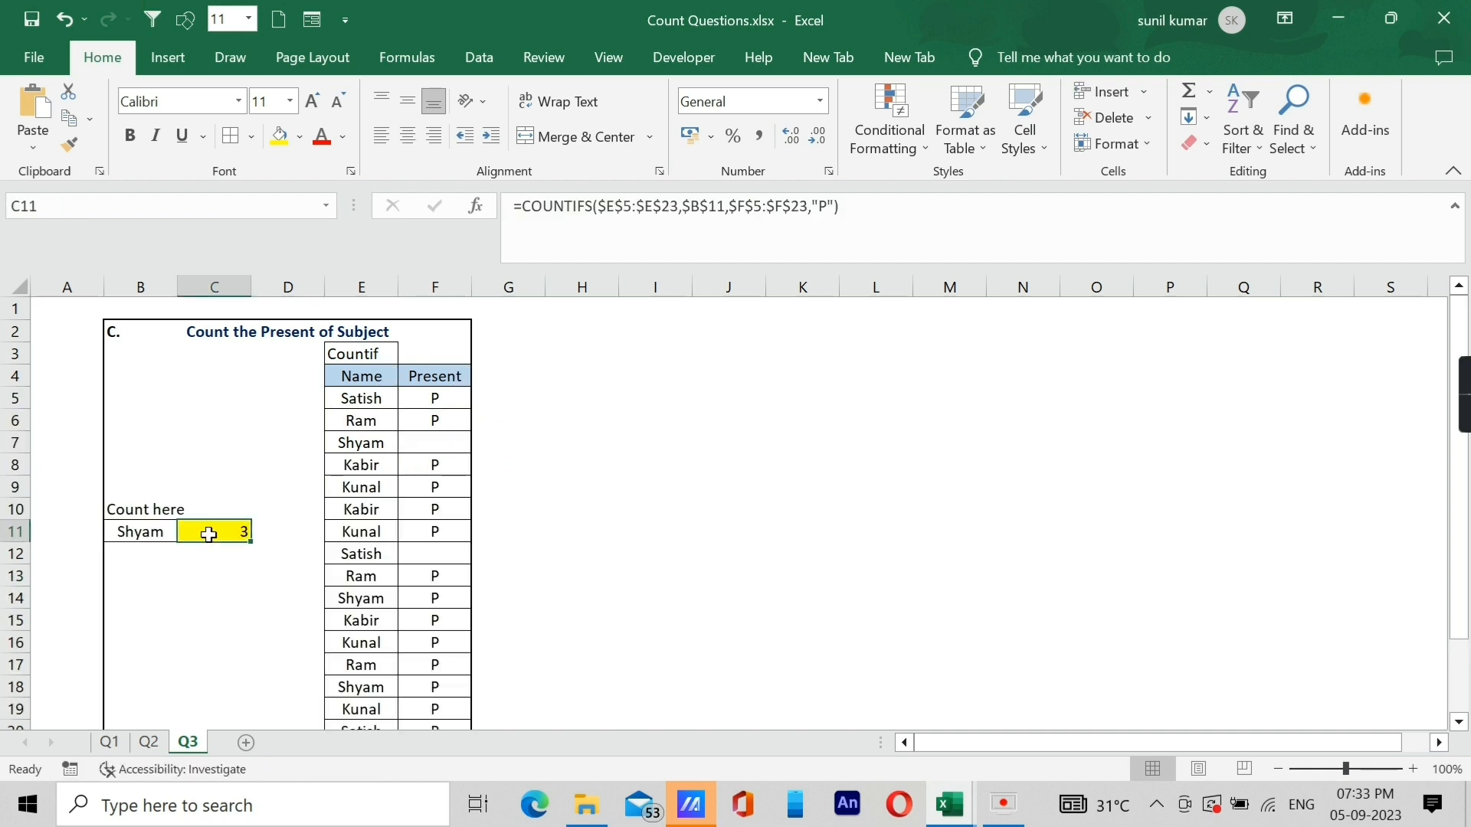
# - Return to sheet Q1 to review its count answers
pyautogui.click(109, 743)
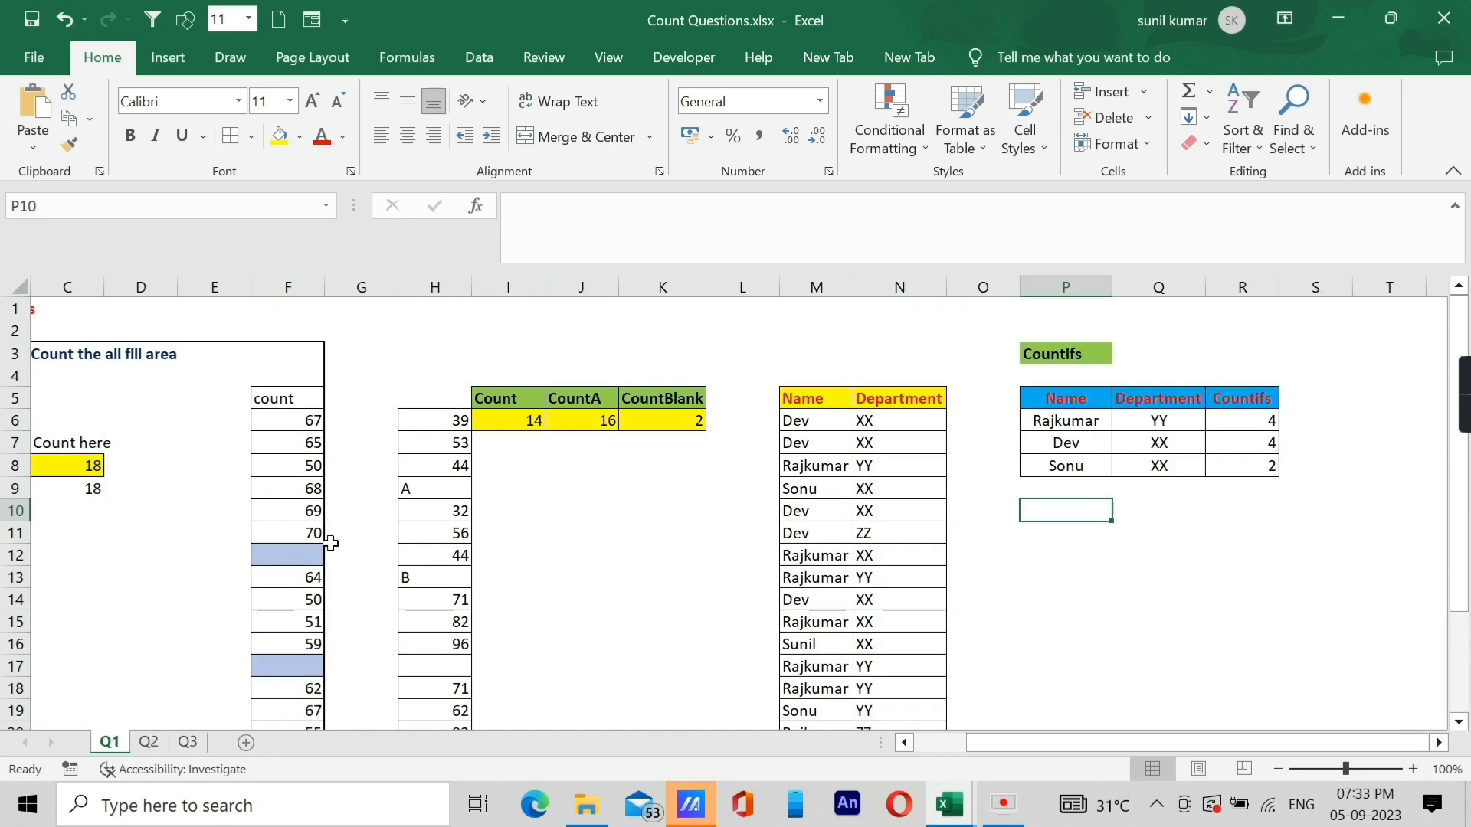